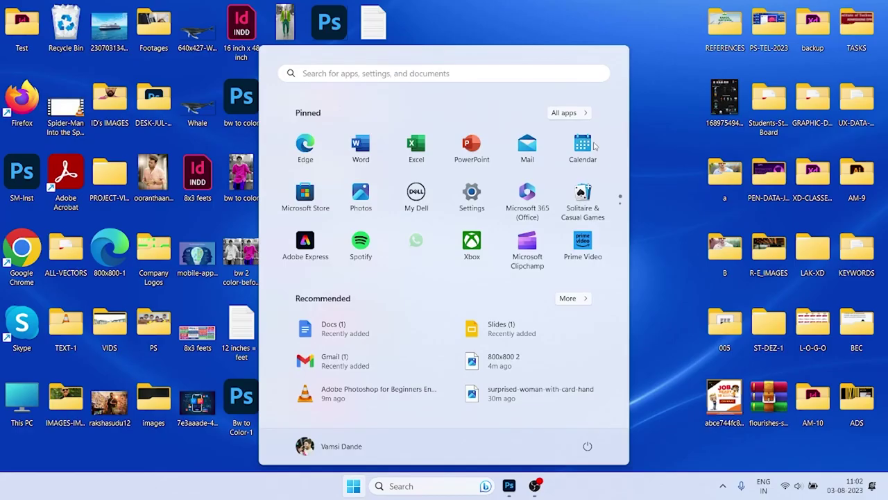
- Launch Photoshop from the Windows Start search to reach its Home screen
key(super)
key(super)
text(p)
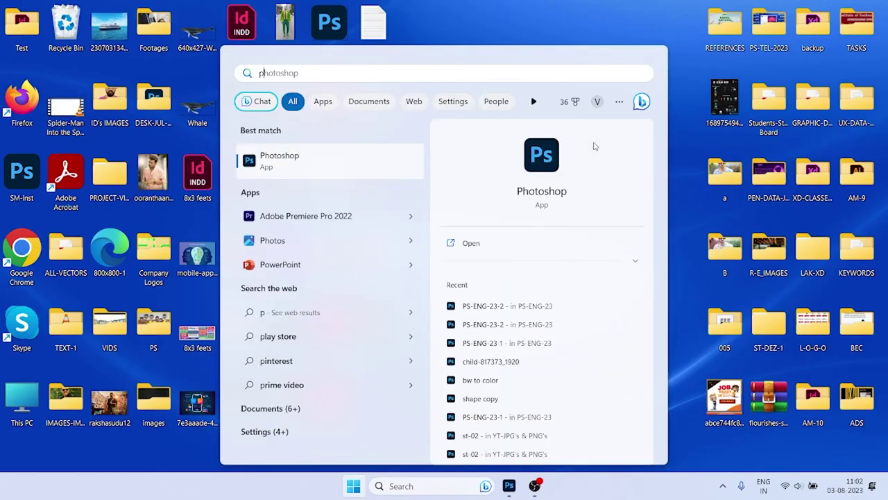
key(Return)
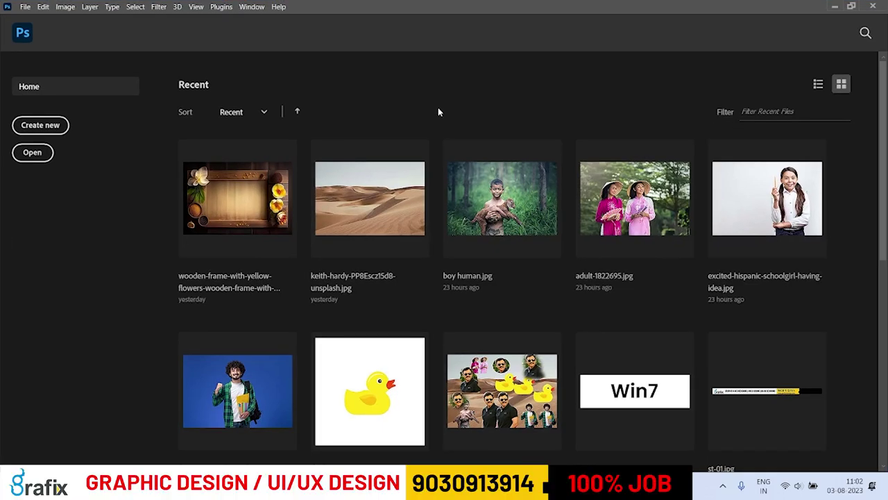
- Create a blank 12 × 12 inch, 72 ppi document and float the Layers panel
key(XF86AudioRaiseVolume)
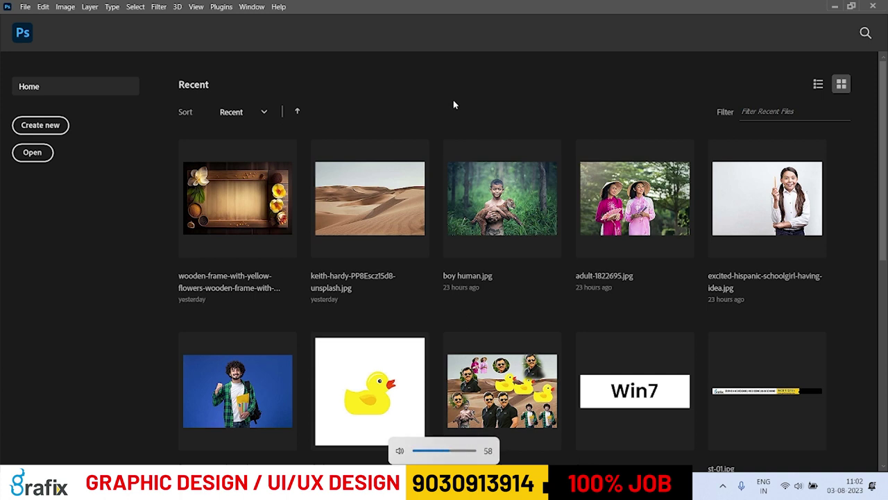
click(25, 6)
click(32, 18)
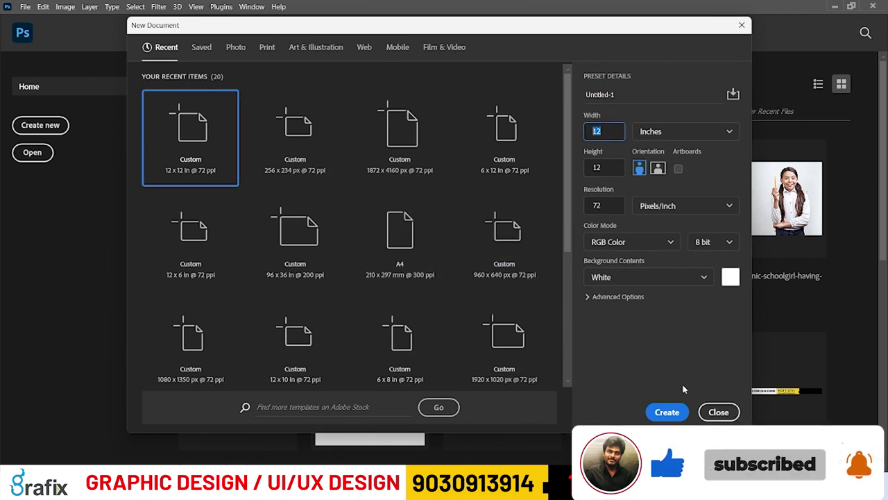
click(668, 413)
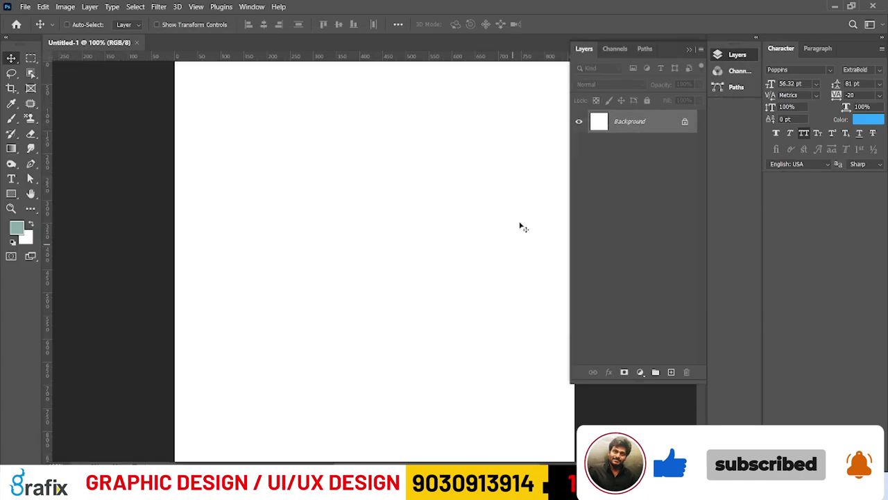
drag(684, 49, 704, 68)
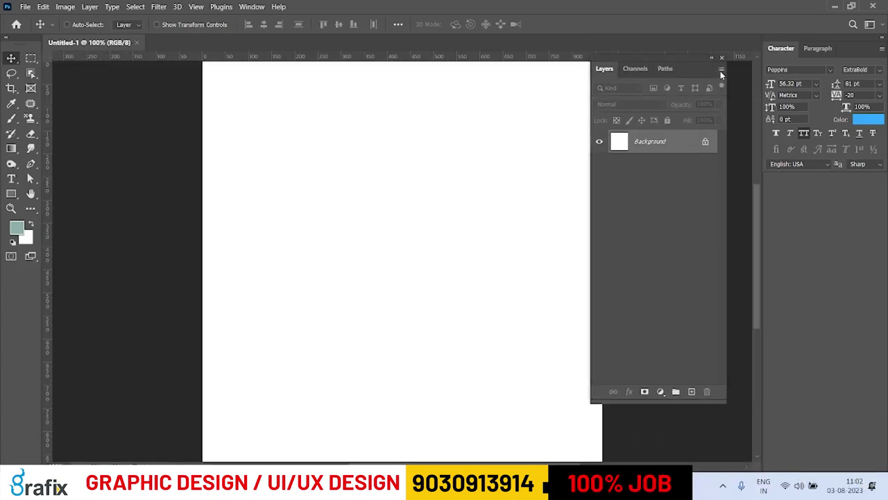
- Create a second document, Untitled-2, with width 12 inches at 72 ppi
key(ctrl+n)
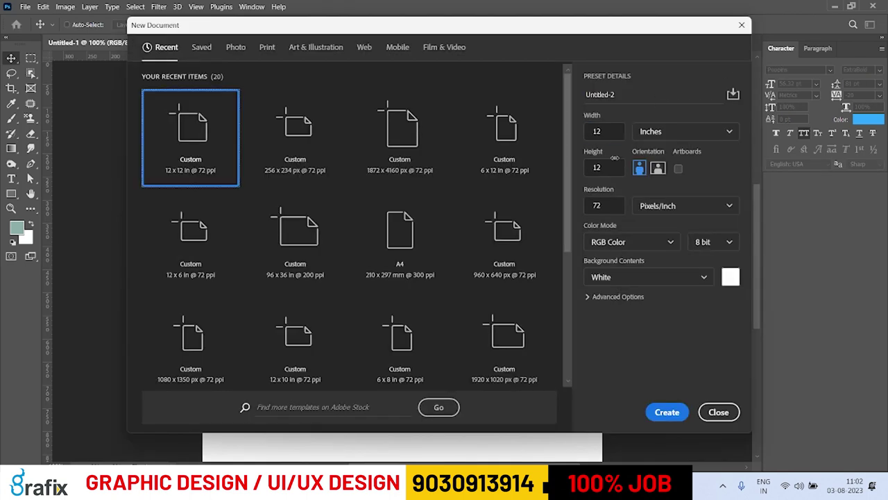
click(667, 137)
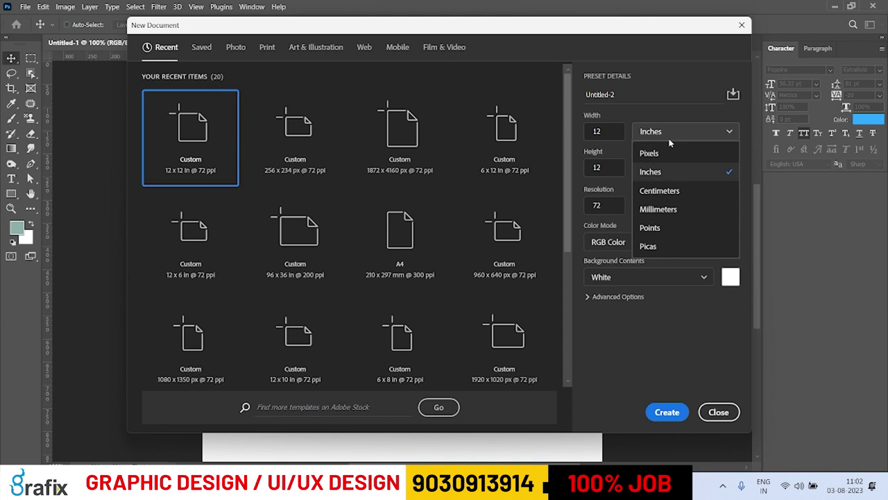
click(666, 170)
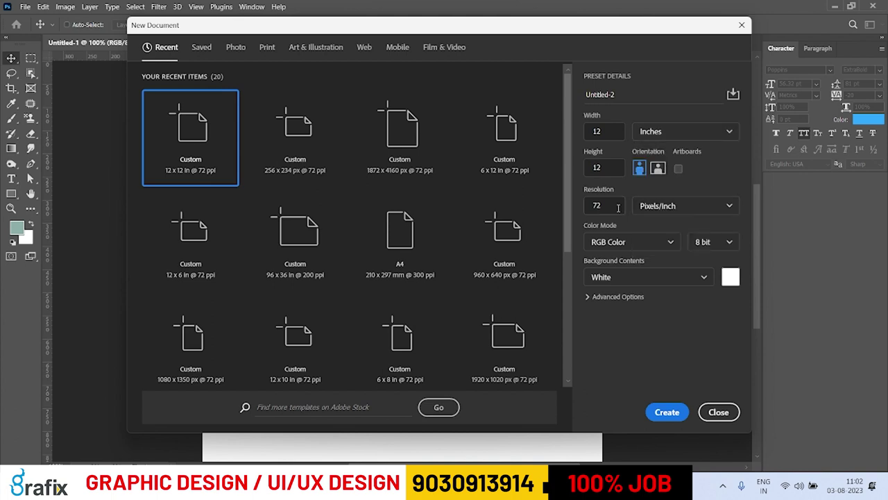
click(618, 207)
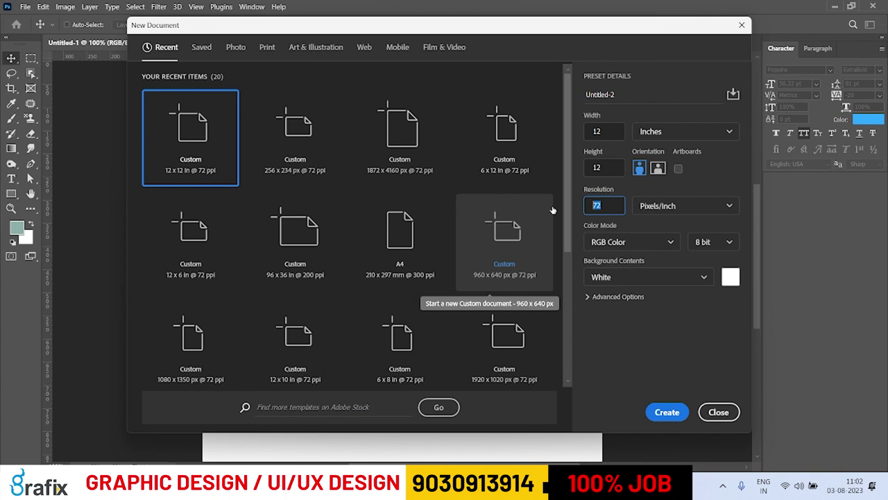
double_click(604, 131)
text(10.1)
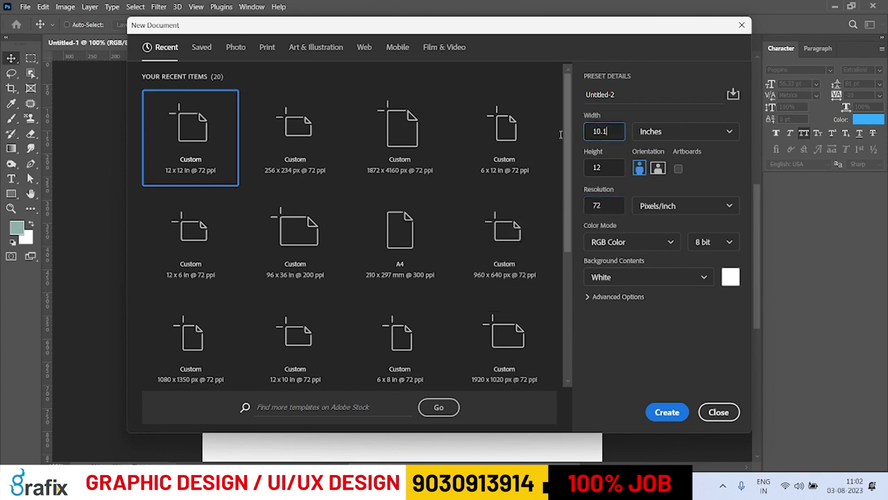
key(ctrl+a)
text(12)
key(Tab)
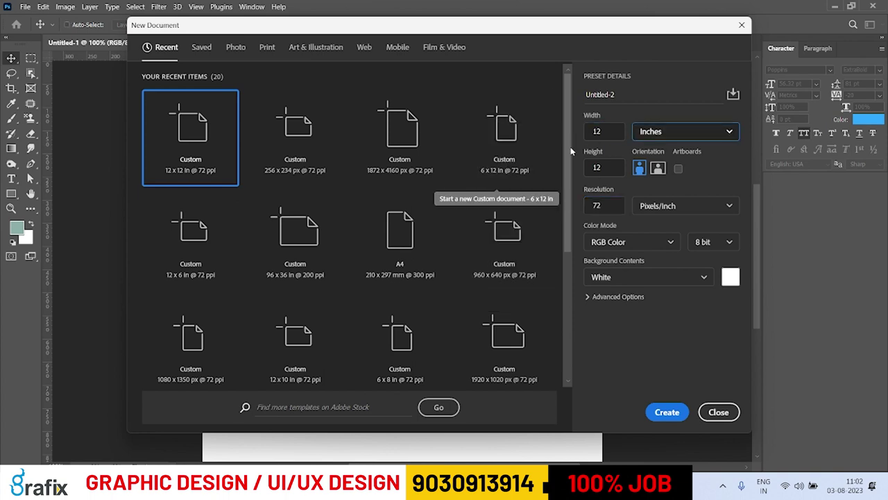
click(667, 411)
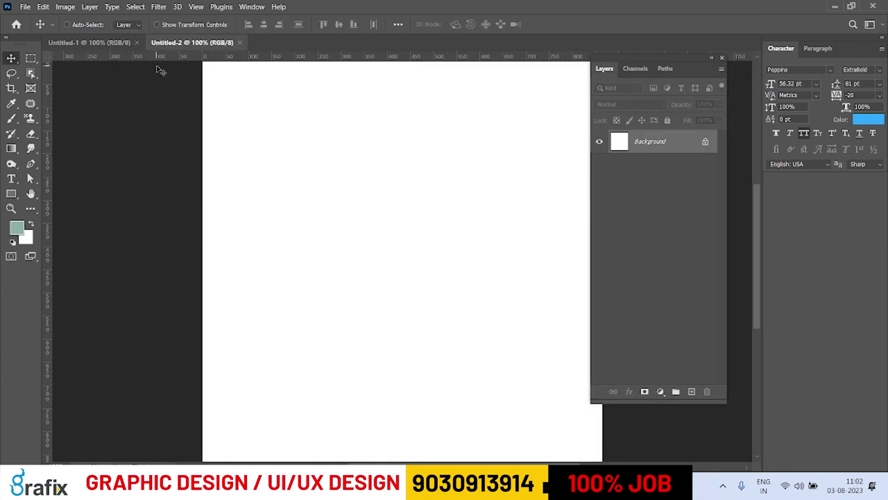
- Close Untitled-2, close the Character panel, and dock the Layers panel on the right
key(ctrl+w)
drag(854, 50, 539, 104)
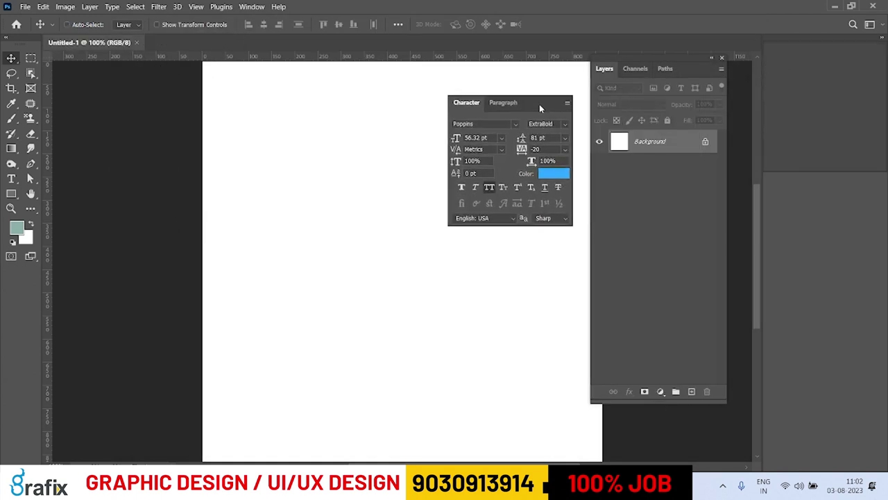
click(568, 92)
drag(681, 72, 887, 100)
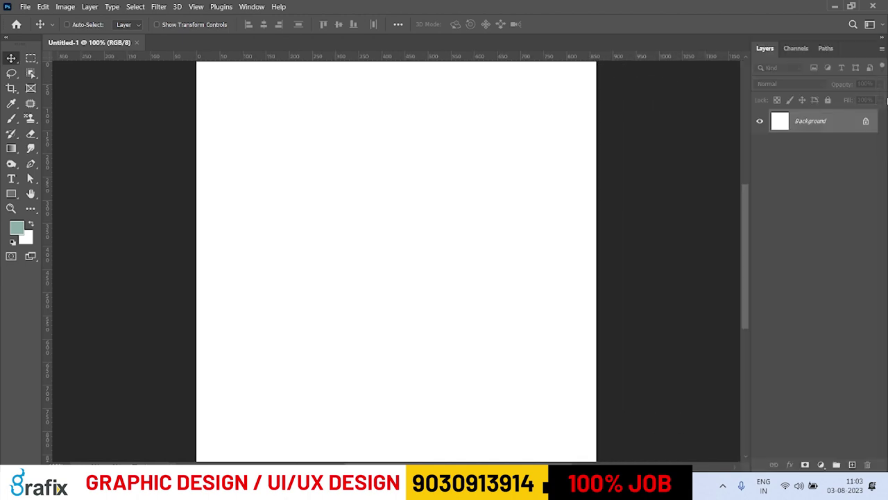
key(XF86AudioRaiseVolume)
- Switch through the selection tools to the Magic Wand, then pick the standard Crop Tool
click(31, 73)
right_click(31, 73)
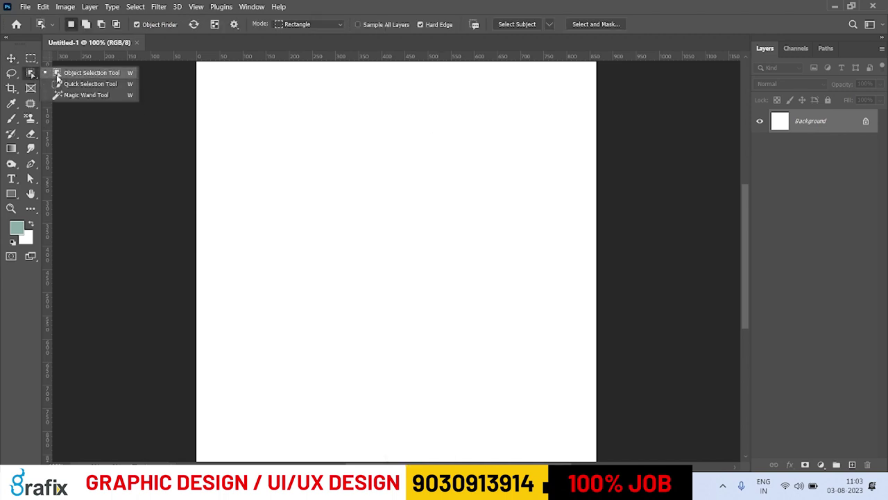
click(60, 95)
click(11, 88)
right_click(11, 88)
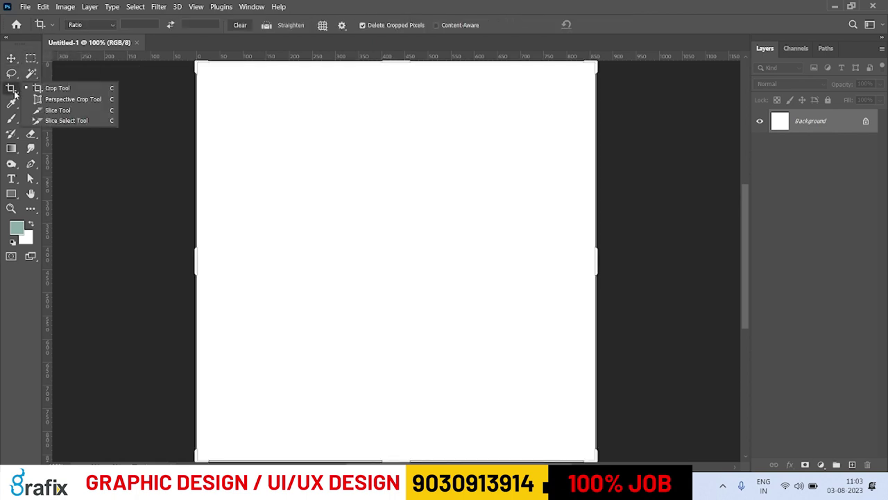
click(56, 93)
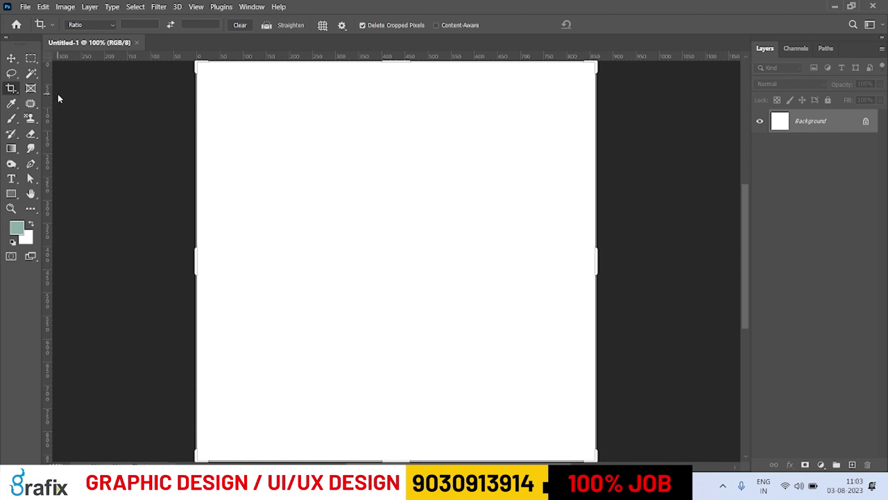
- Open the '800x800 2' portrait photo
click(25, 7)
click(36, 29)
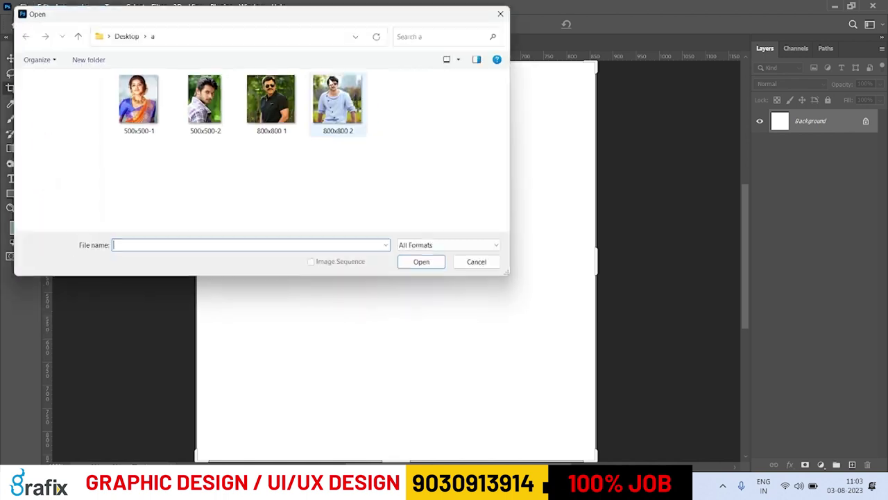
double_click(338, 115)
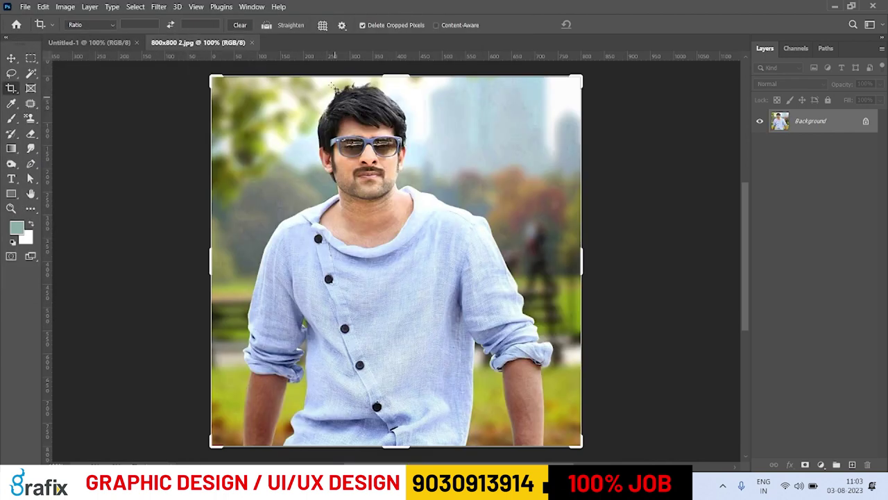
- Crop the photo tightly around the man's head and shoulders, adjusting the box edges
drag(270, 81, 498, 349)
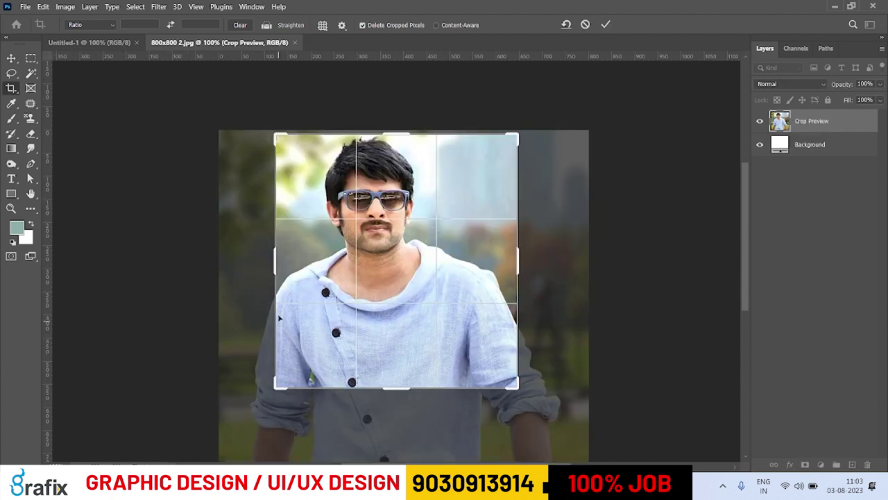
drag(283, 269, 294, 269)
drag(527, 272, 541, 270)
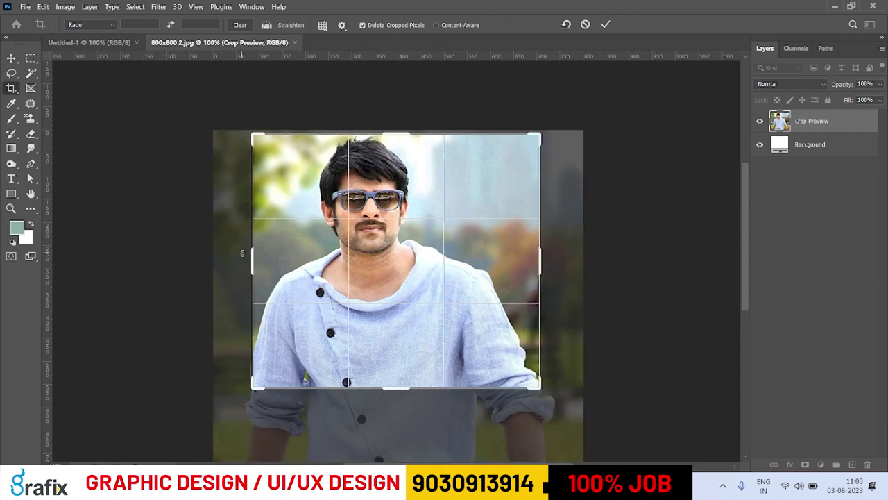
drag(247, 255, 243, 255)
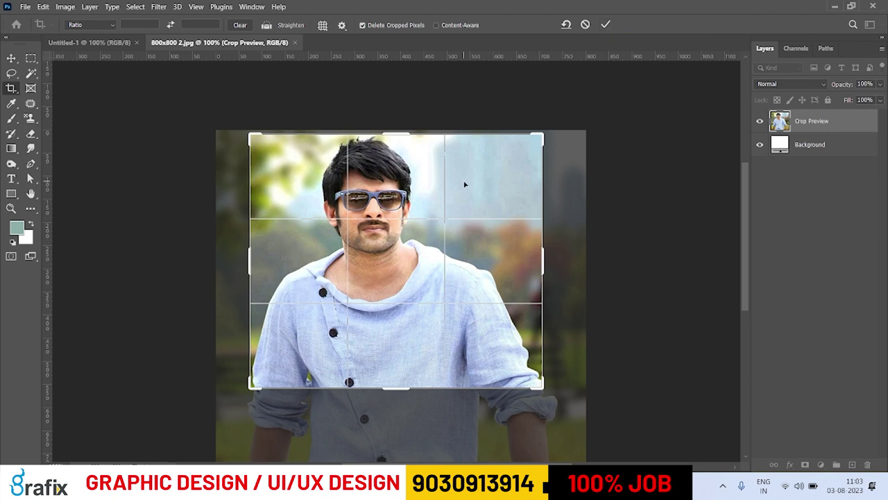
key(Return)
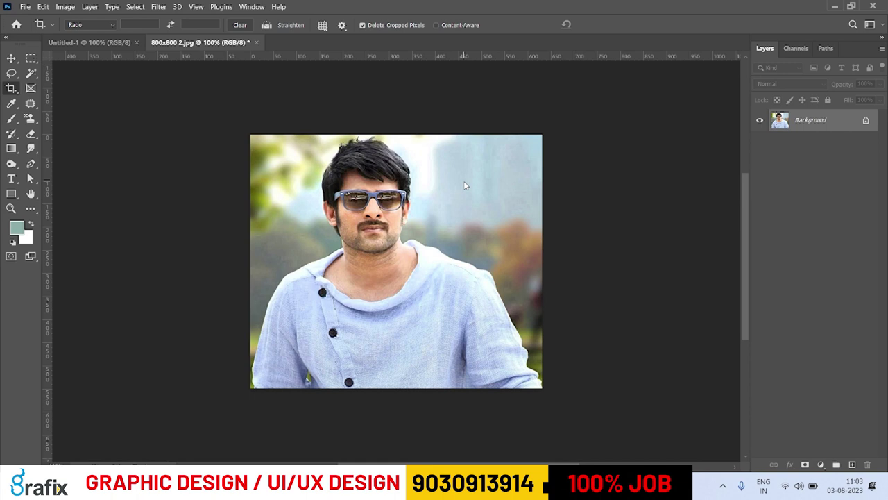
- Revert the earlier crop to restore the full portrait photo
key(F12)
click(24, 7)
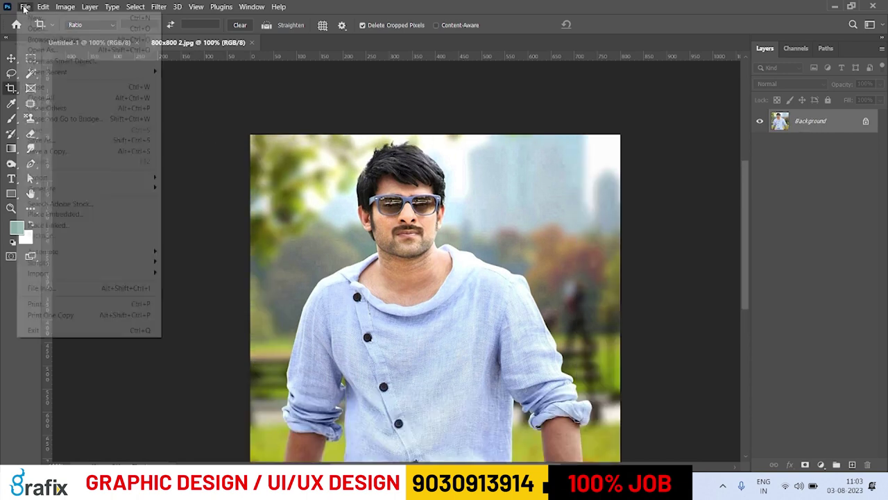
click(244, 165)
- Try a perspective crop over the face with adjusted corners, then undo it
right_click(11, 89)
click(62, 99)
drag(318, 146, 529, 331)
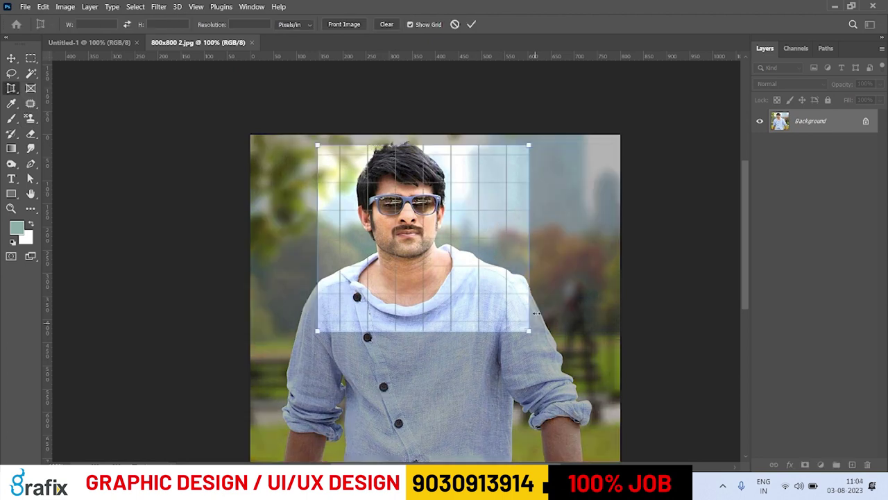
drag(529, 147, 522, 170)
drag(317, 146, 317, 135)
drag(522, 170, 522, 139)
drag(317, 331, 289, 354)
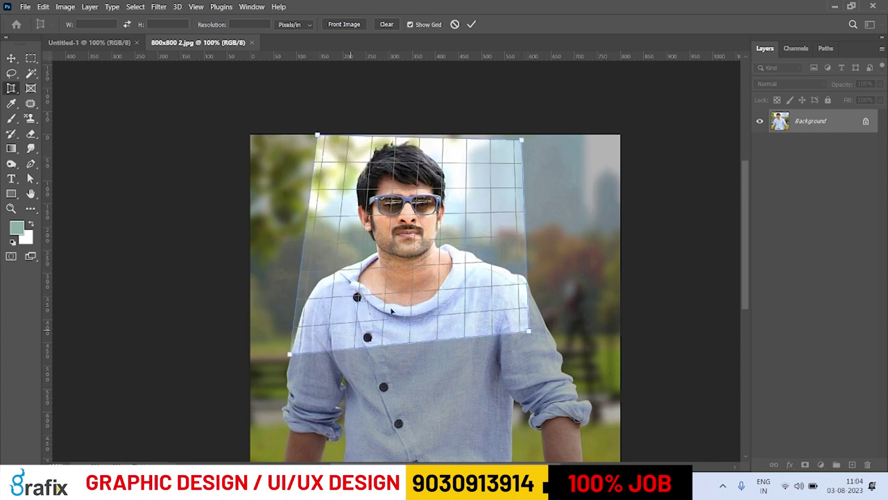
key(Return)
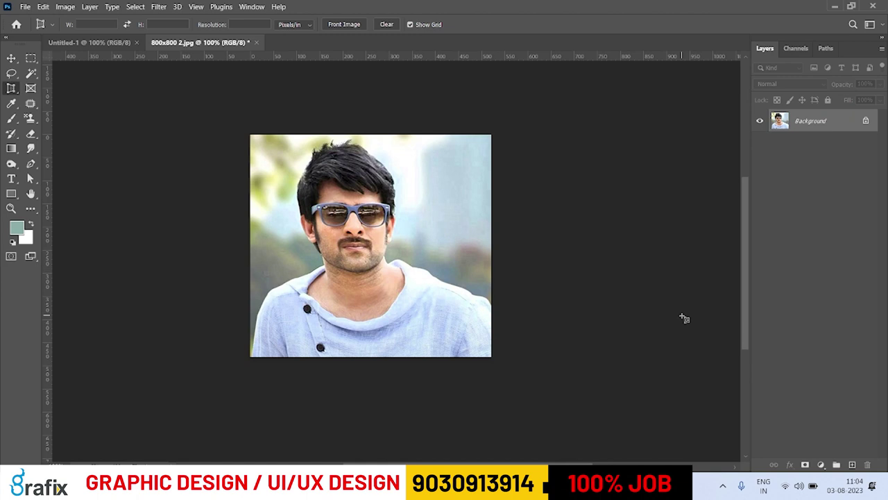
key(ctrl+z)
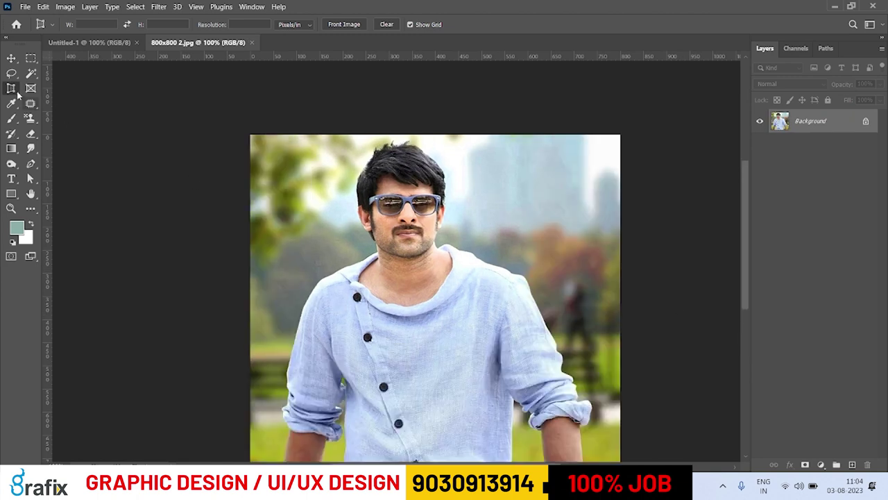
- Try a second, wider perspective crop, then undo it again
right_click(12, 90)
click(75, 98)
drag(296, 135, 573, 326)
drag(296, 326, 261, 325)
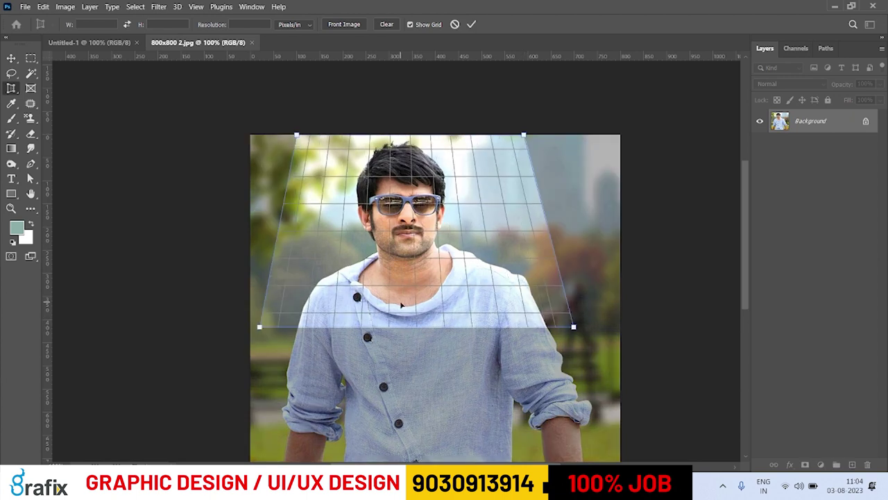
key(Return)
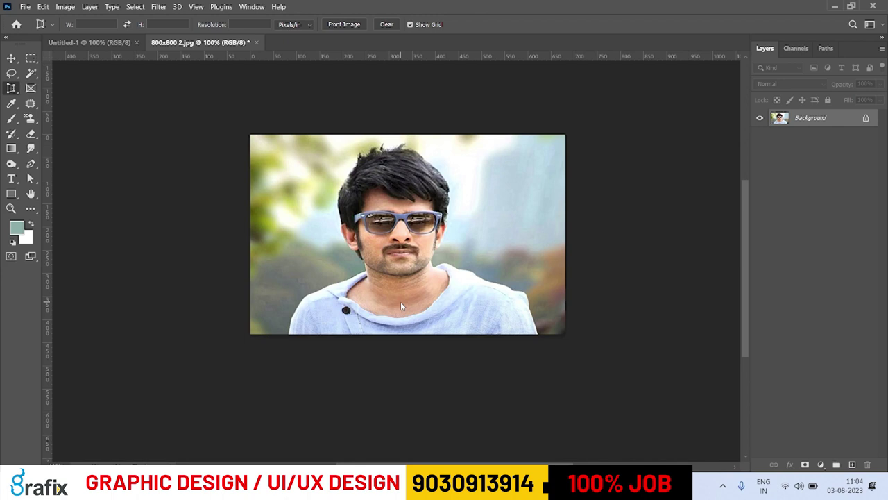
key(ctrl+z)
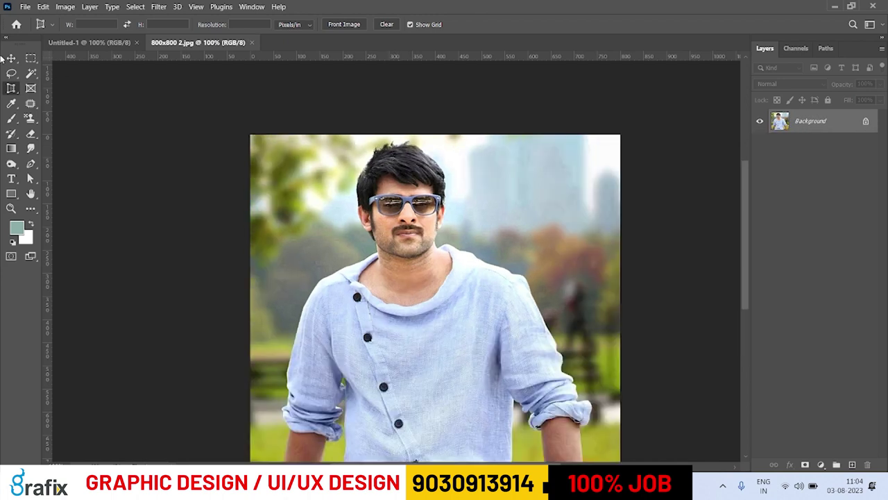
right_click(10, 89)
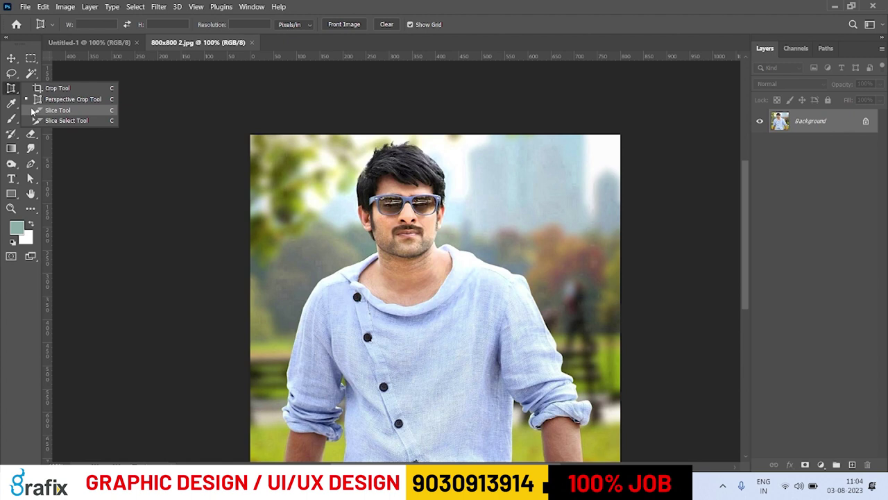
- With the Slice Tool, slice the top-left corner, hair strip, face band and upper shirt
click(56, 110)
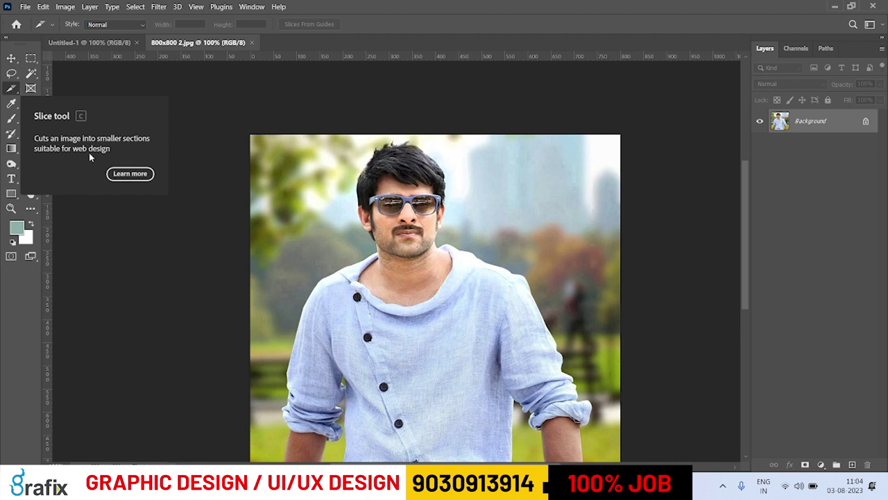
drag(507, 243, 501, 193)
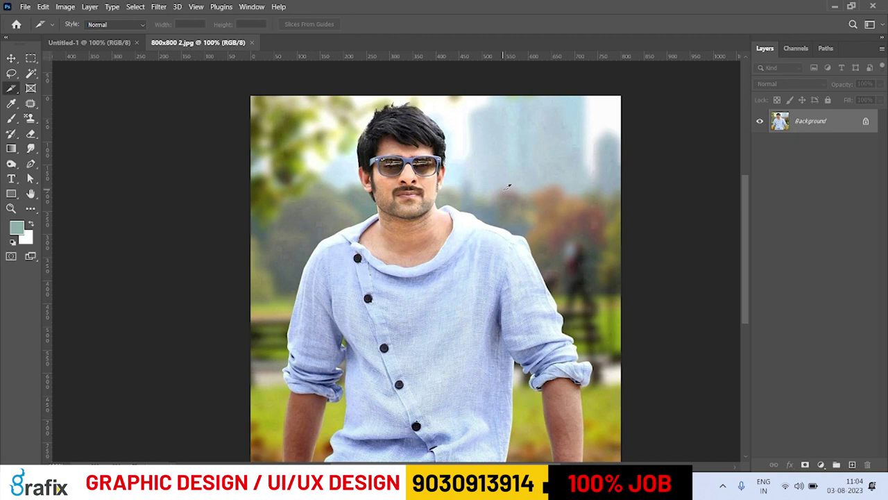
drag(260, 106, 378, 152)
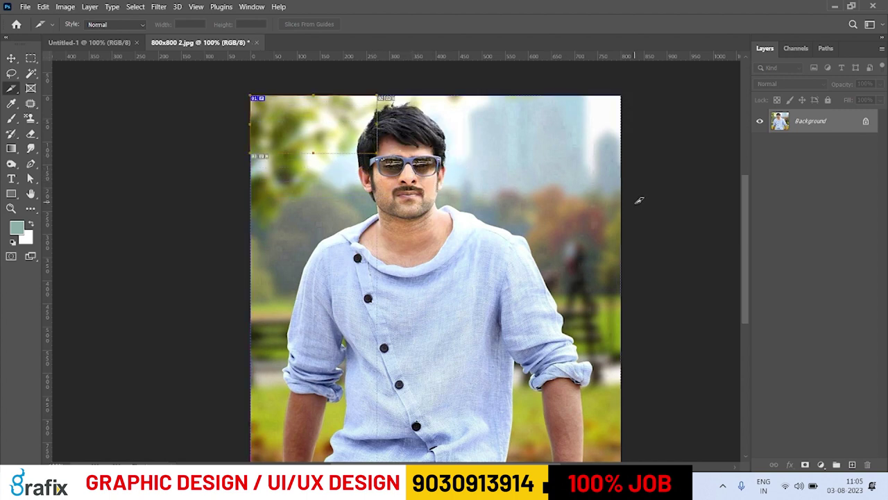
drag(391, 97, 624, 155)
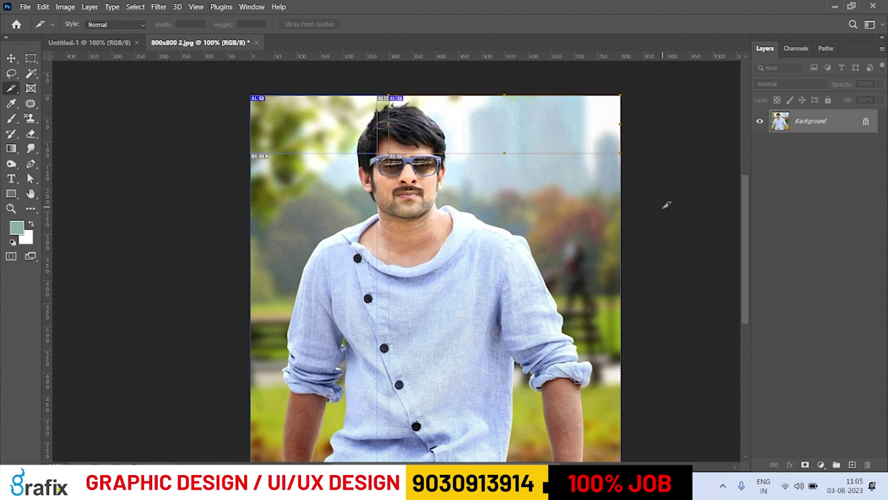
drag(251, 166, 627, 254)
drag(243, 281, 624, 363)
- Add slices over the lower shirt, buttons, arms and bottom strip
scroll(479, 285, down, 4)
drag(264, 255, 340, 319)
drag(364, 261, 414, 311)
drag(500, 266, 553, 310)
drag(585, 271, 622, 309)
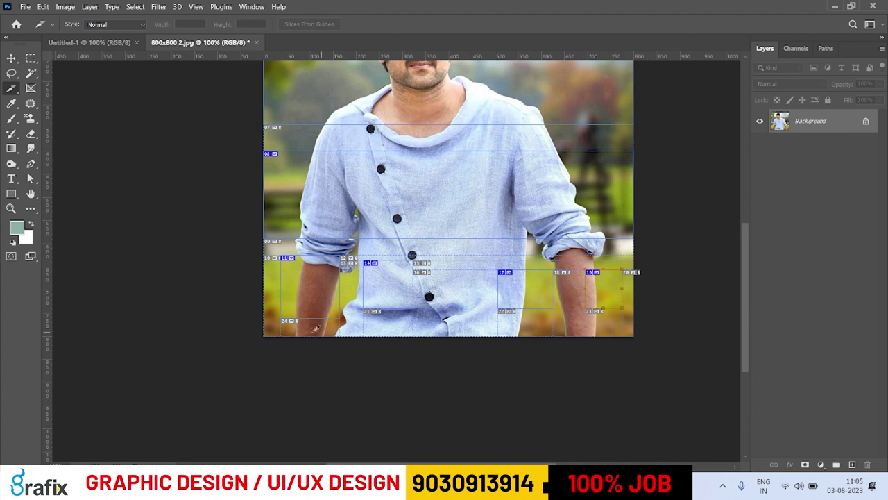
drag(258, 325, 646, 338)
scroll(695, 327, down, 2)
drag(624, 229, 607, 310)
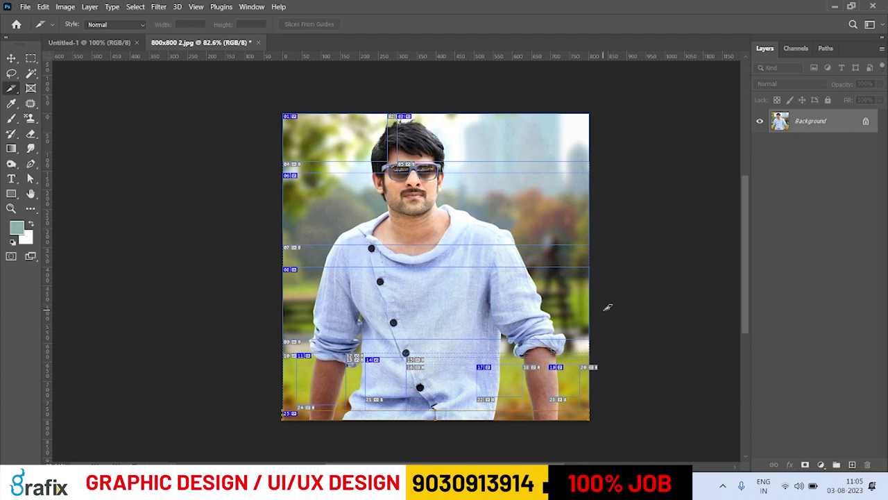
- Bring up Save for Web (Legacy) and start saving the optimized output
click(25, 7)
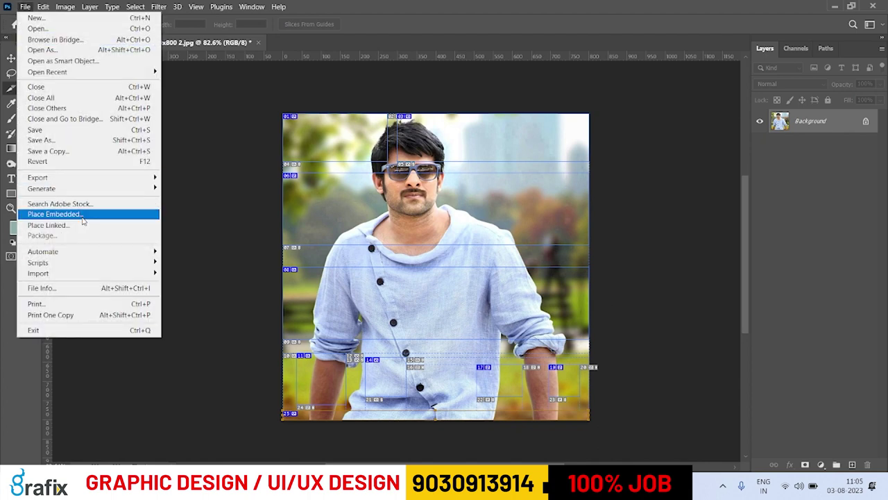
mouse_move(75, 180)
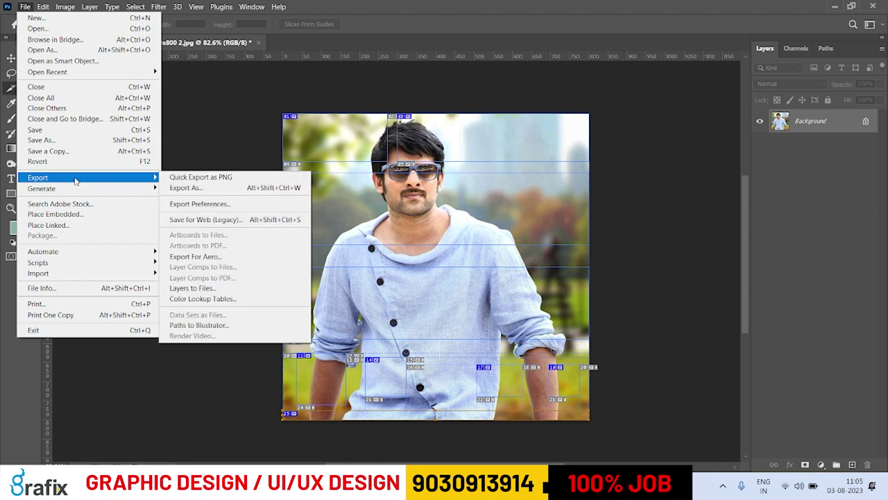
click(284, 221)
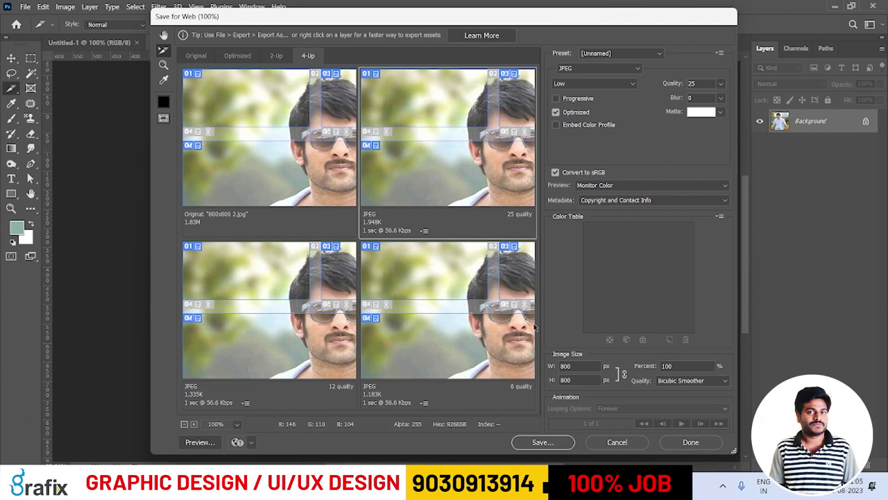
click(549, 441)
- Save as HTML and Images into a new Desktop folder named 'WEb'
click(195, 117)
key(ctrl+shift+n)
text(WEb)
key(Return)
double_click(406, 219)
click(320, 251)
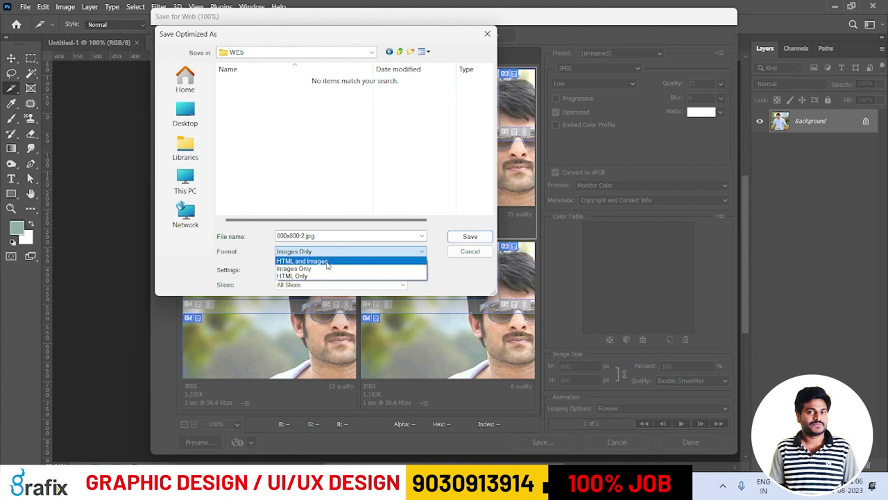
click(326, 261)
click(476, 237)
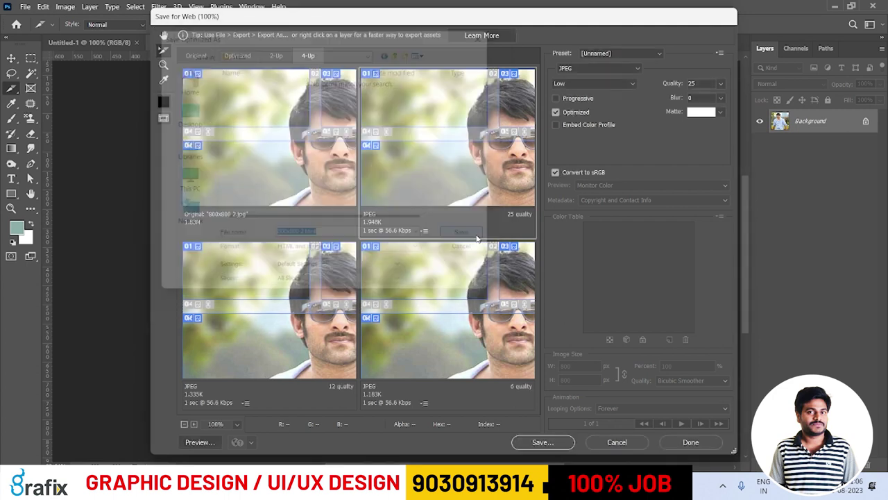
key(super+d)
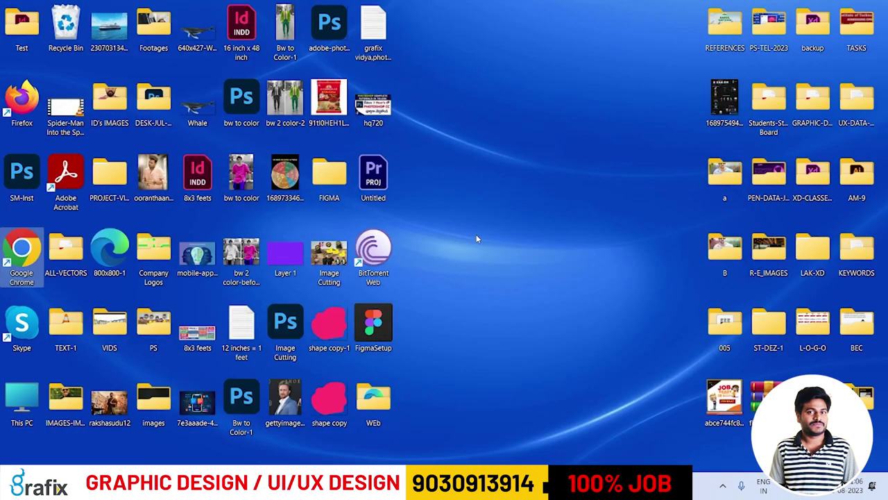
- Open the WEb folder and preview 800x800-2.html in Edge
double_click(369, 408)
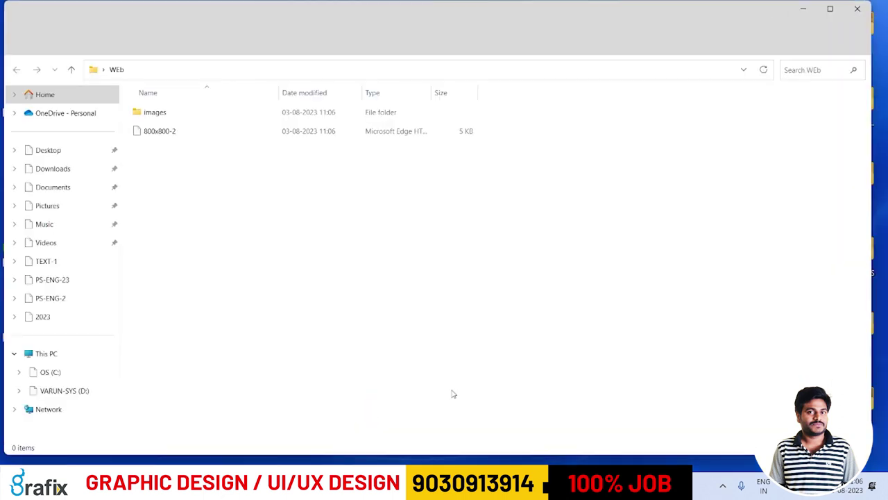
drag(545, 303, 187, 122)
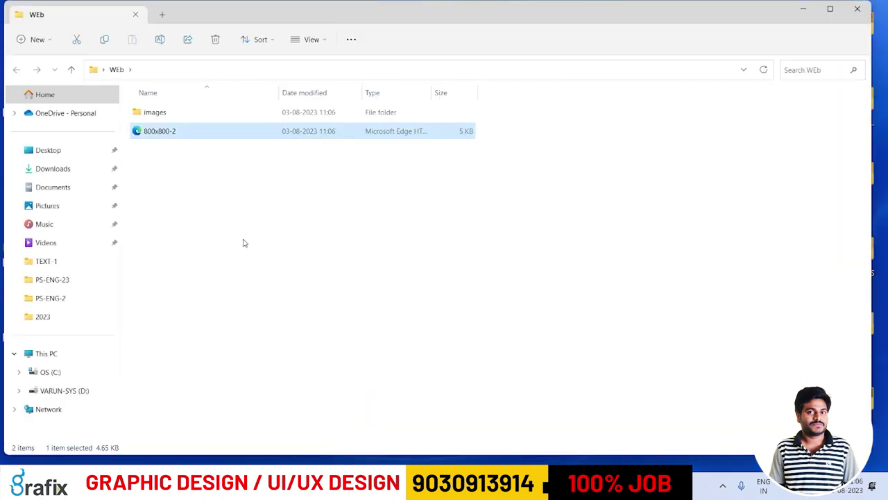
key(ctrl+shift+2)
click(226, 167)
double_click(222, 154)
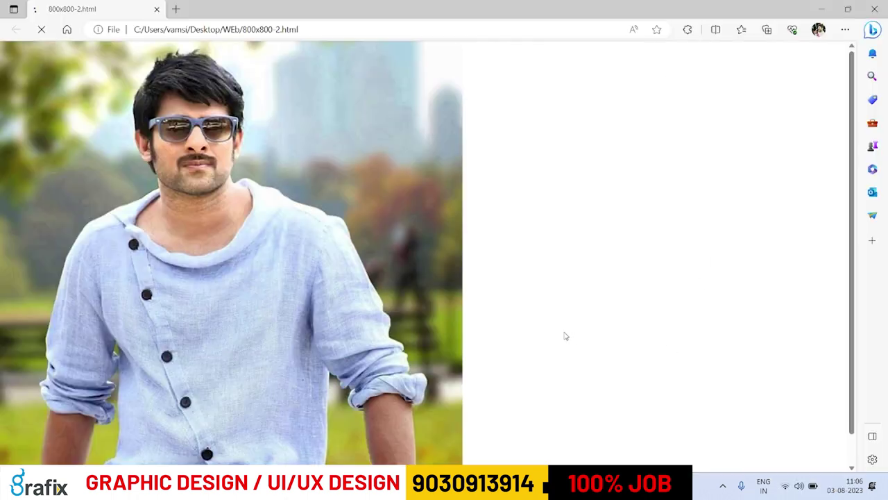
drag(455, 83, 551, 90)
drag(425, 147, 375, 280)
- Close the Edge preview, review slices 800x800-2_01 to _25 in images, then close Explorer
click(874, 9)
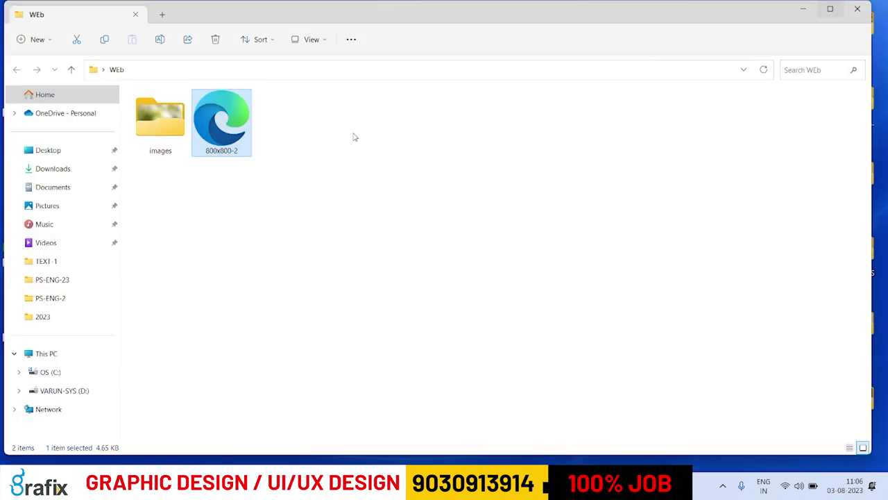
double_click(157, 154)
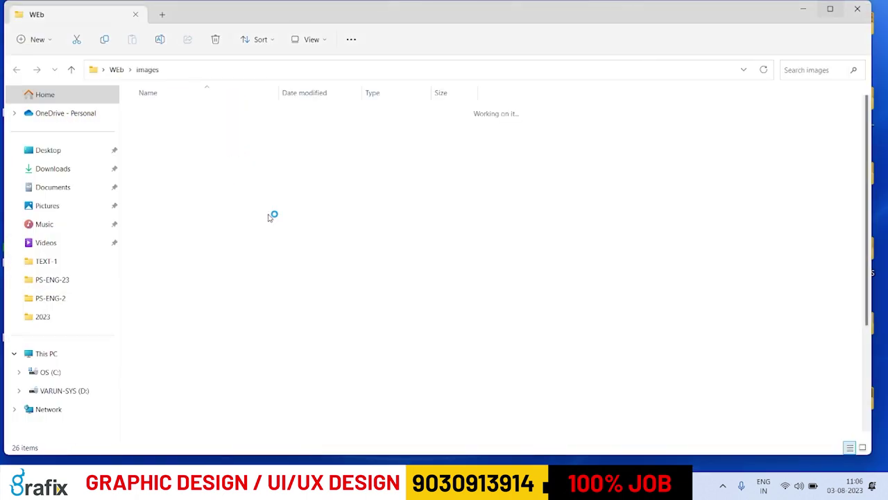
drag(225, 335, 866, 90)
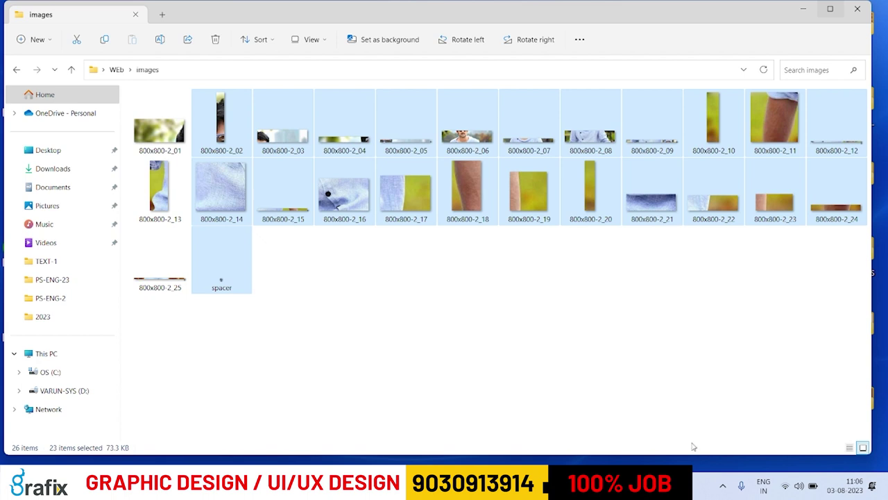
key(alt+F4)
key(super+e)
key(alt+space)
key(alt+F4)
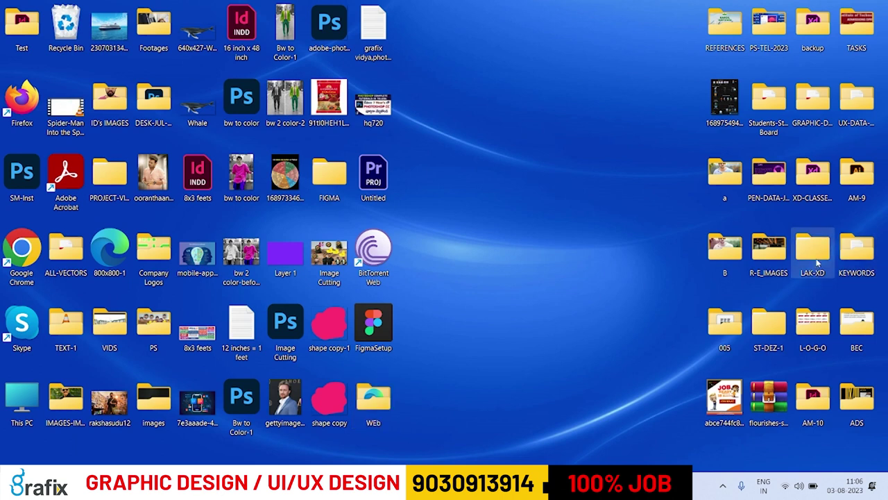
- Open Home Page.psd from the XD-CLASSES-5 folder
double_click(813, 182)
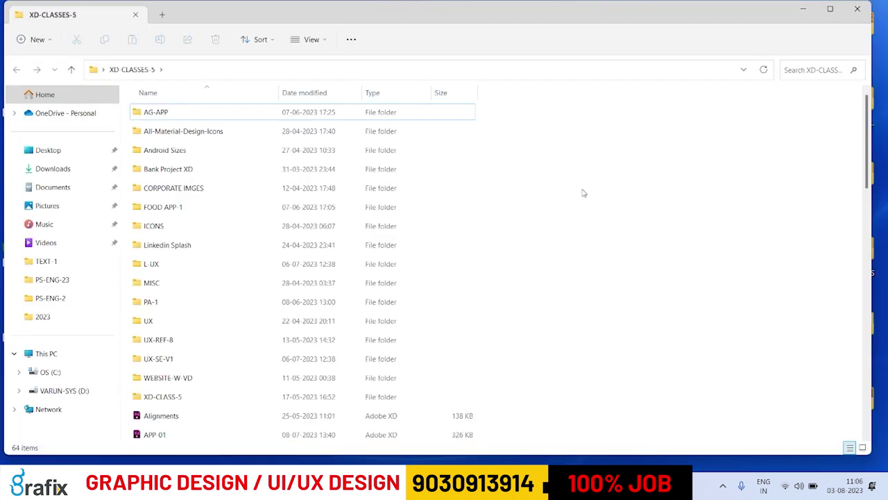
key(ctrl+shift+2)
scroll(583, 193, down, 3)
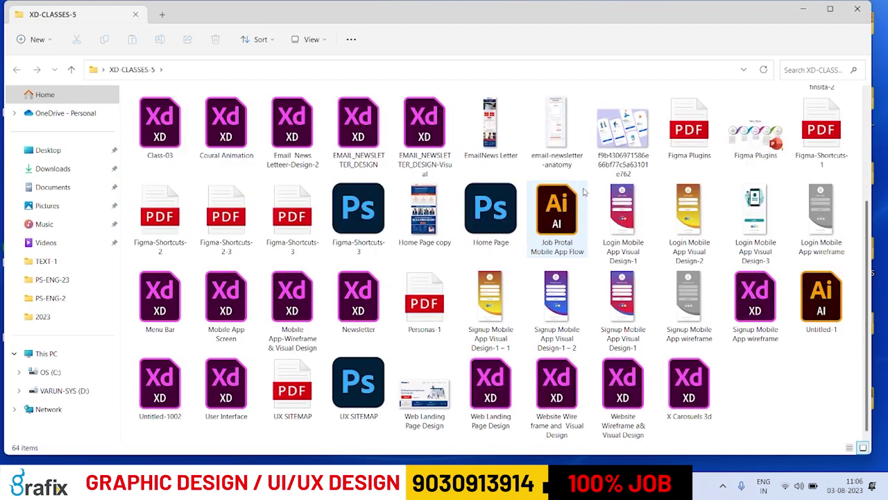
click(507, 222)
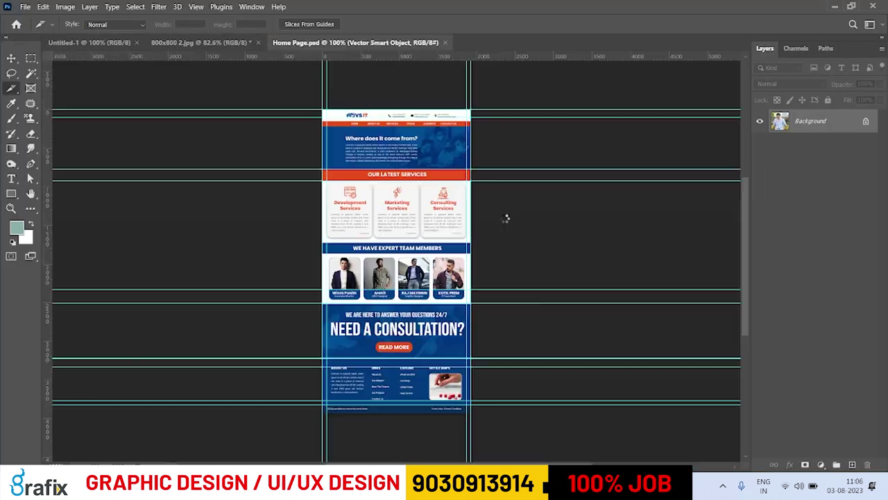
- Go full screen with menus, hide guides, and view the header and service cards
key(f)
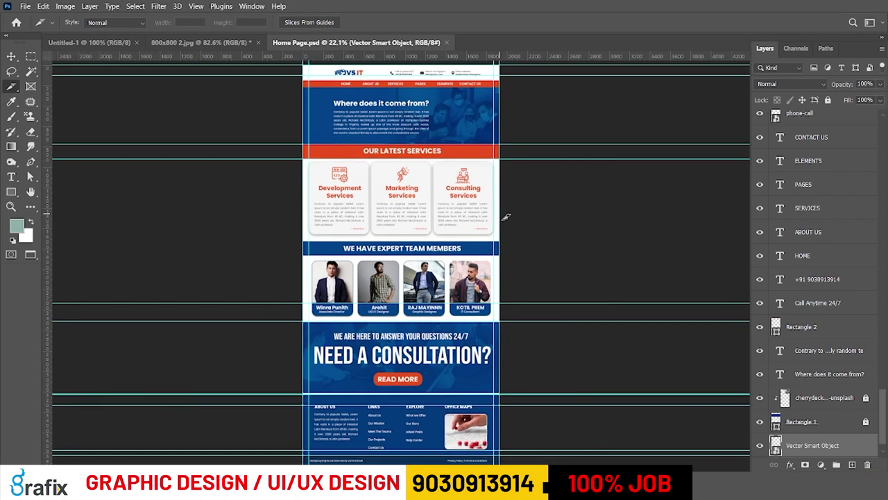
key(ctrl+semicolon)
scroll(485, 129, up, 3)
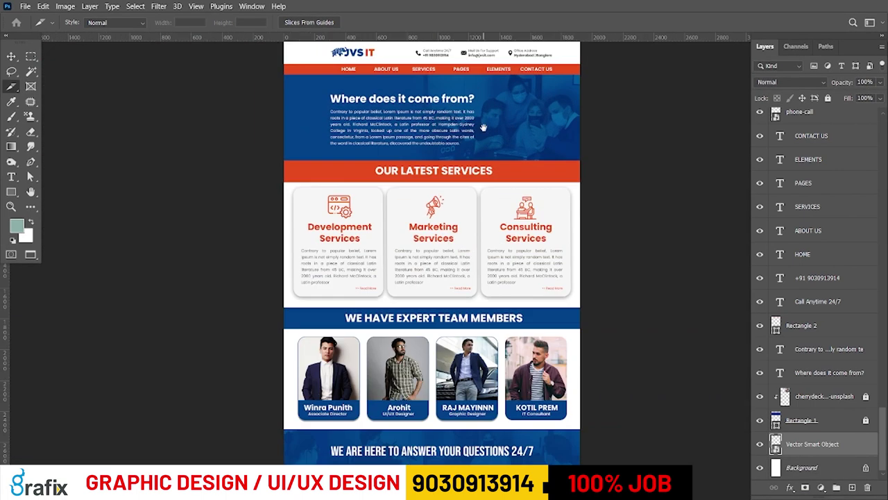
scroll(479, 96, down, 1)
scroll(458, 168, up, 2)
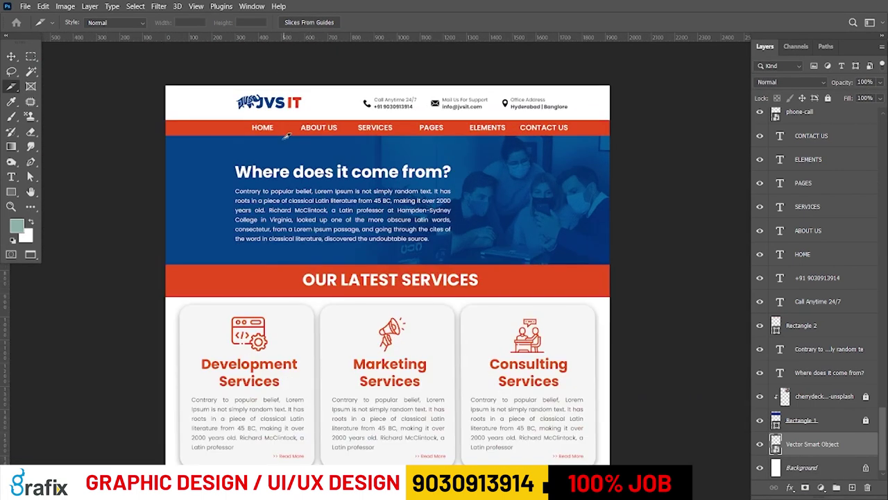
key(v)
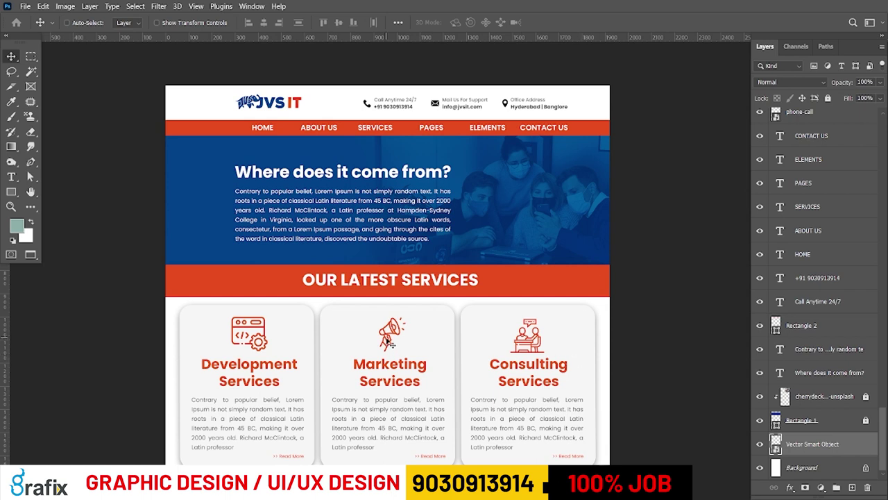
drag(425, 271, 427, 278)
key(m)
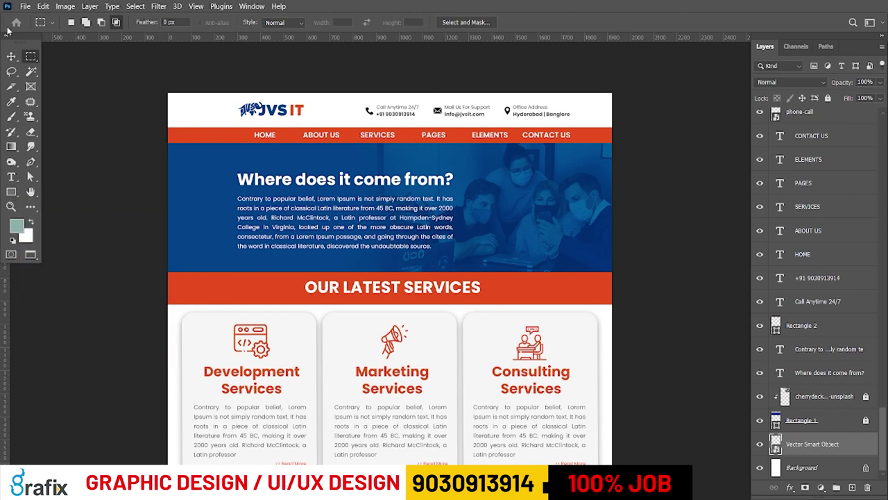
- Slice the page header, the JVS IT logo, the header contact details and the orange navigation bar
drag(12, 86, 53, 111)
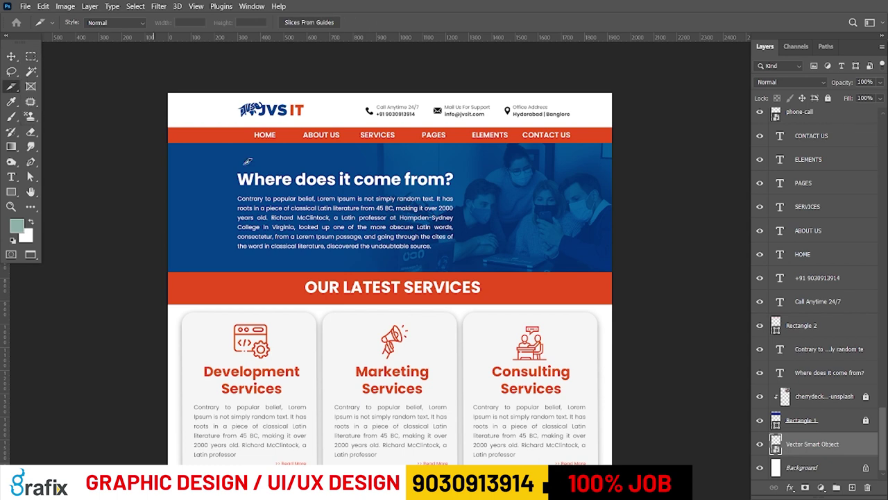
drag(164, 143, 626, 272)
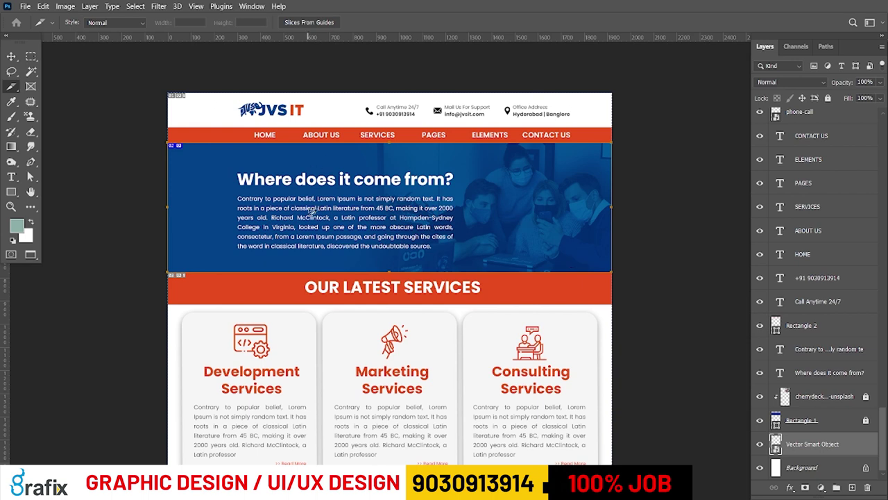
drag(239, 102, 306, 119)
drag(360, 104, 570, 116)
drag(171, 126, 620, 138)
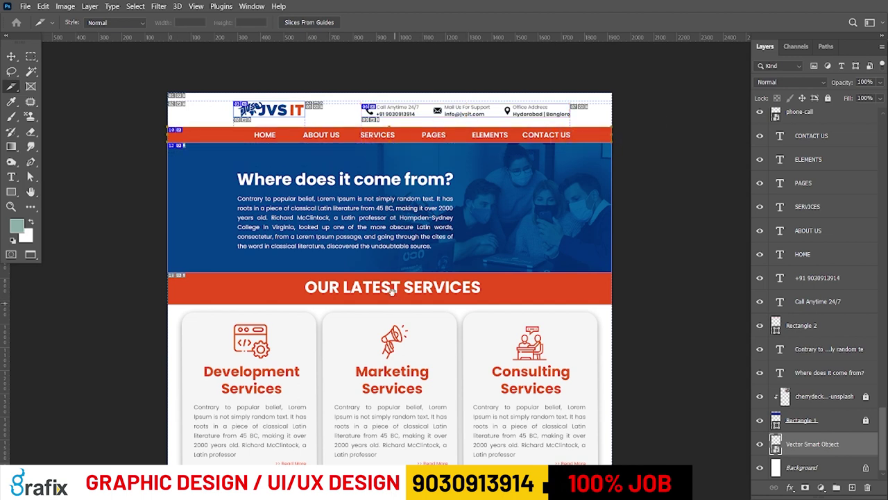
- Slice the Development, Marketing and Consulting Services cards
scroll(188, 216, down, 3)
drag(186, 216, 321, 379)
drag(327, 216, 461, 379)
drag(468, 216, 606, 376)
scroll(388, 243, down, 1)
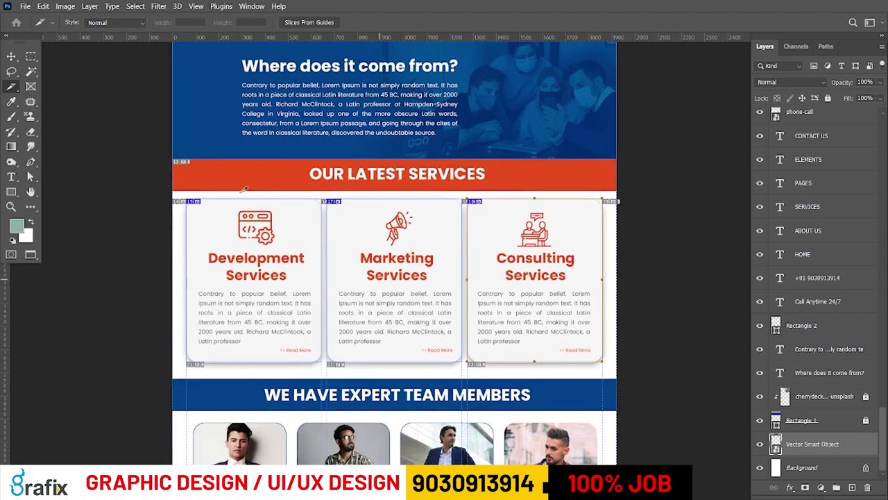
- Open Save for Web (Legacy) for the sliced page and show the original design preview
key(ctrl+alt+shift+s)
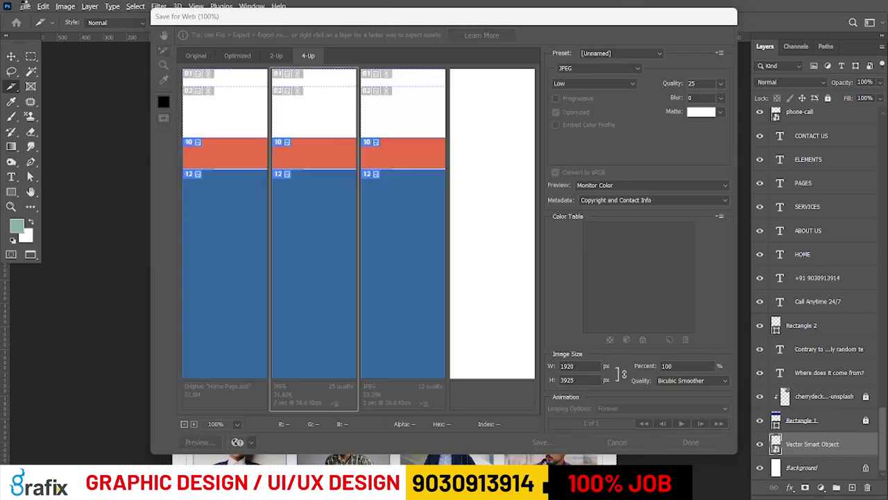
key(Escape)
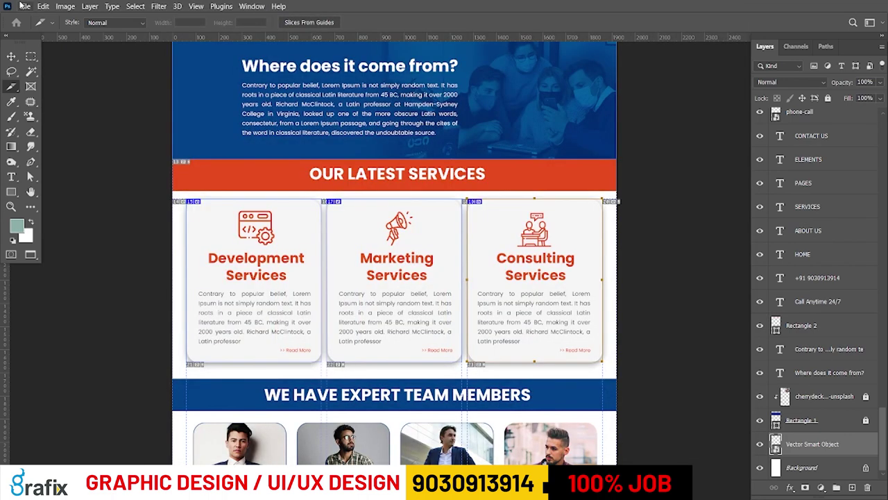
click(25, 7)
mouse_move(98, 182)
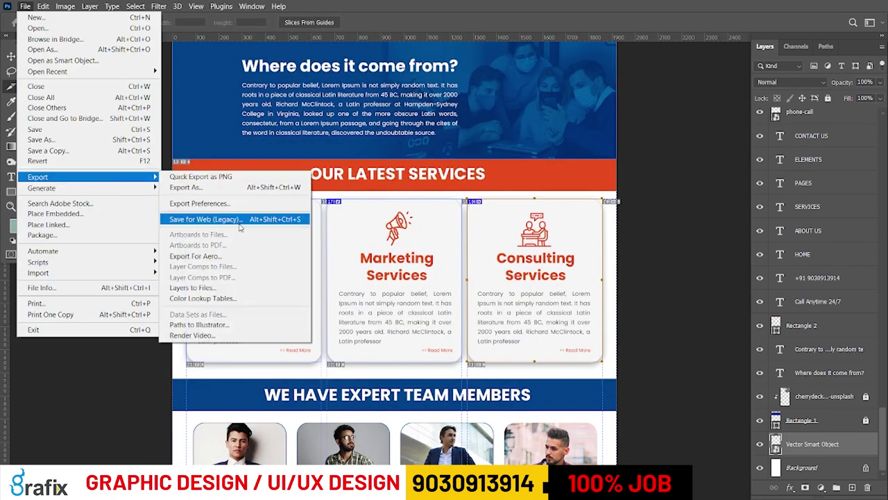
click(236, 219)
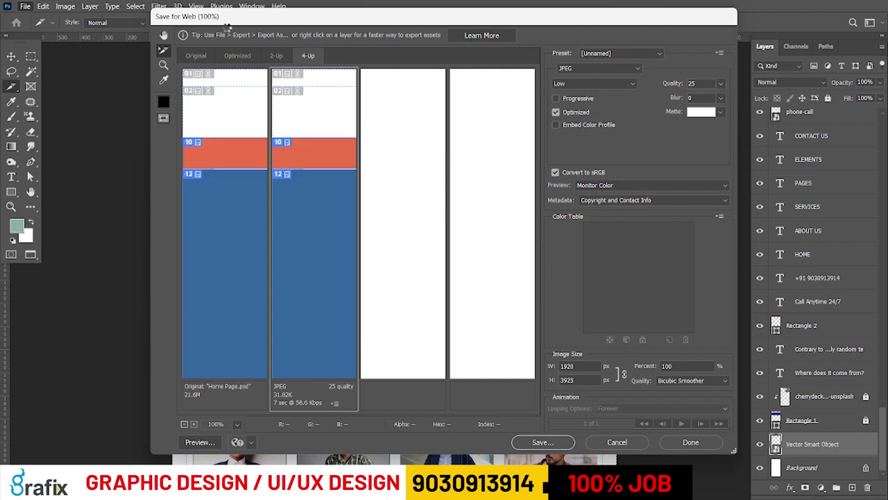
click(562, 442)
key(Escape)
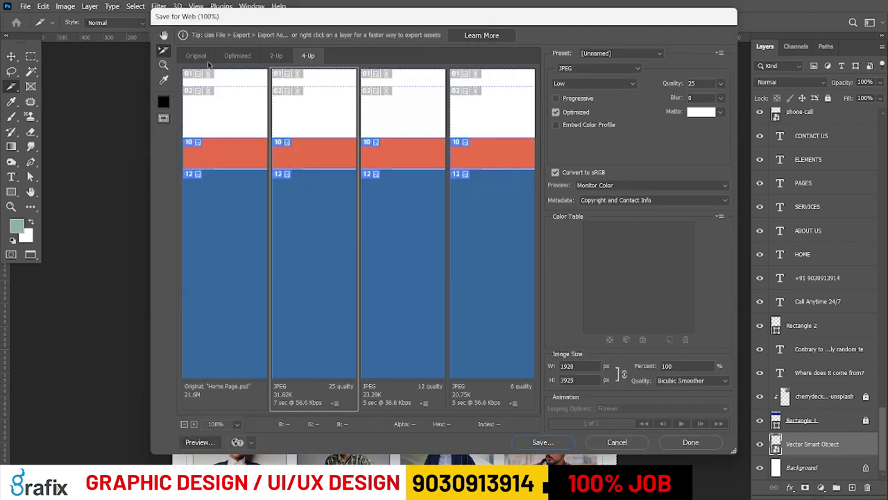
click(196, 56)
- Save HTML and Images to Desktop > WEb, replacing the existing spacer.gif
key(Return)
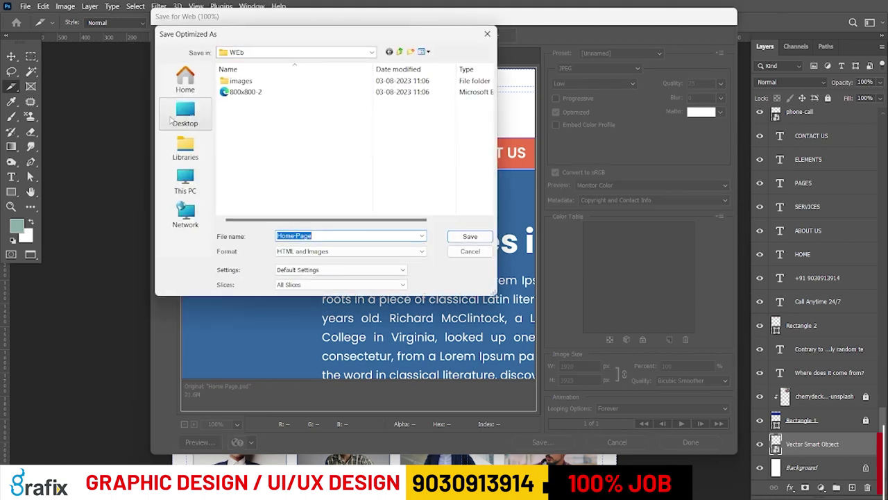
click(185, 115)
scroll(367, 203, down, 10)
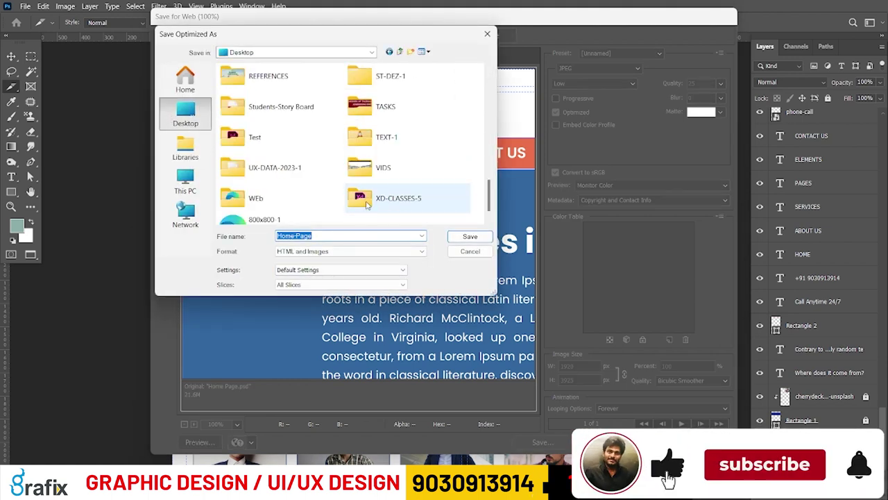
double_click(250, 199)
click(482, 239)
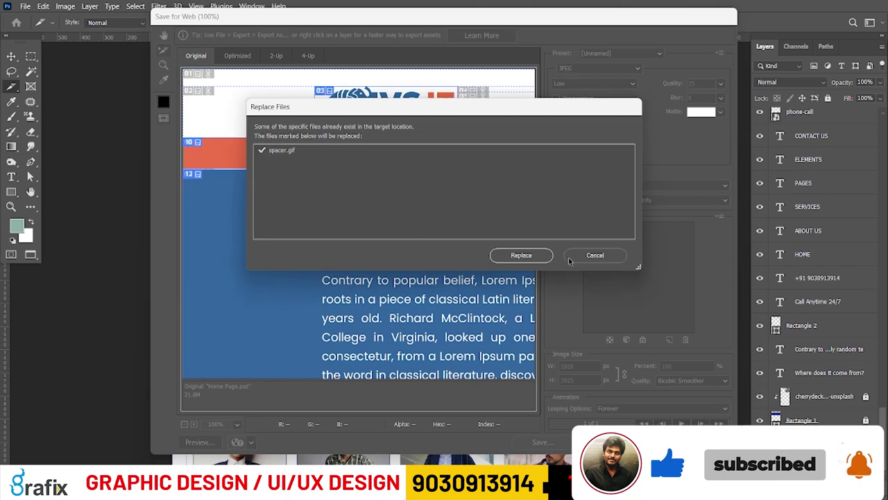
click(541, 257)
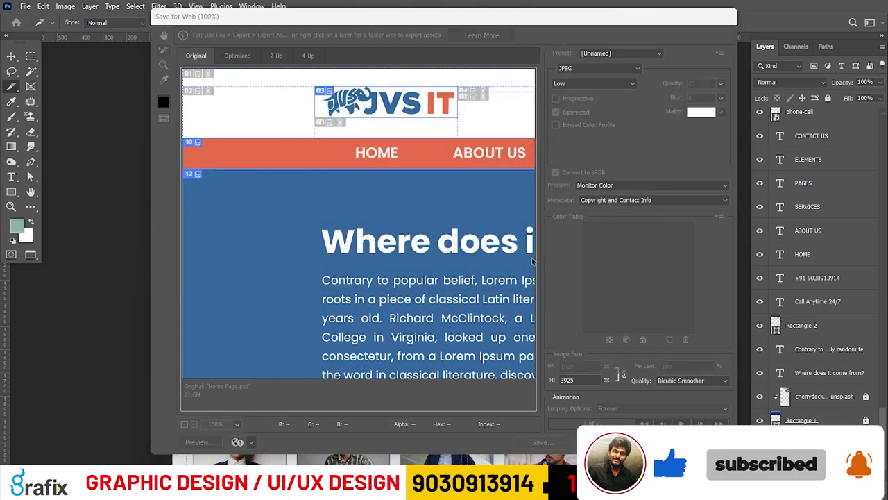
- Open the WEb > images folder and preview the 800x800-2_25 slice image
key(alt+Tab)
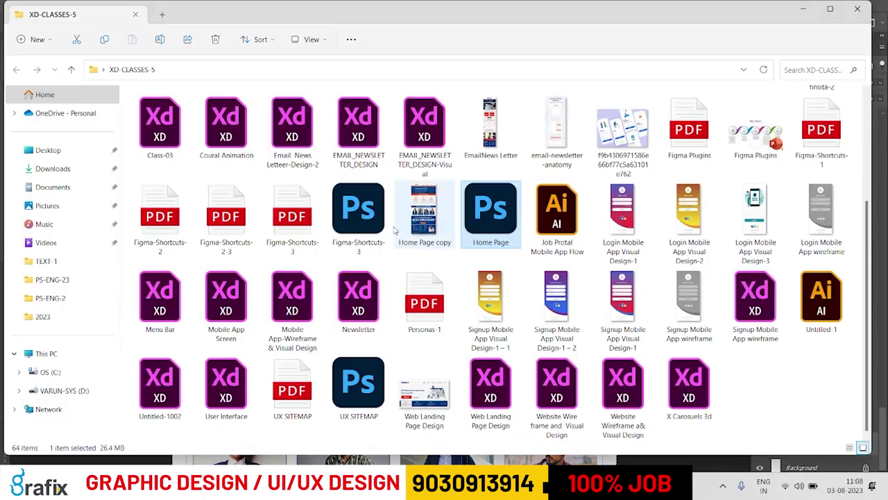
key(super+d)
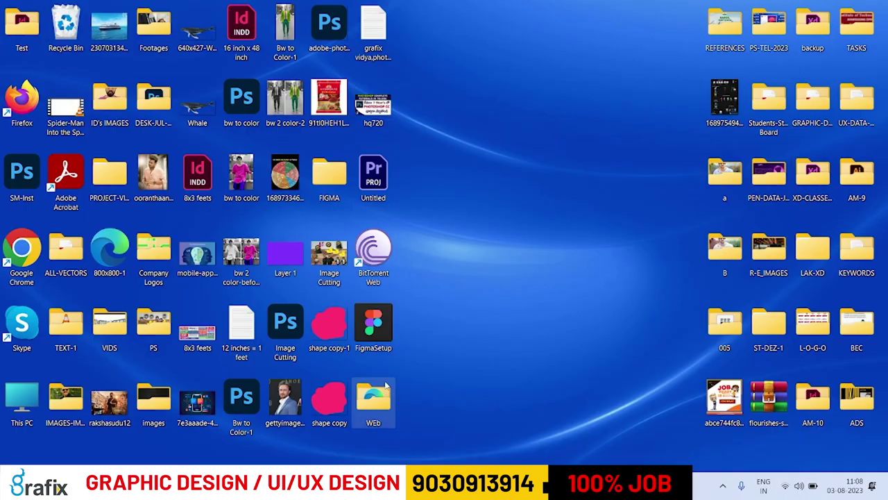
double_click(373, 399)
double_click(160, 118)
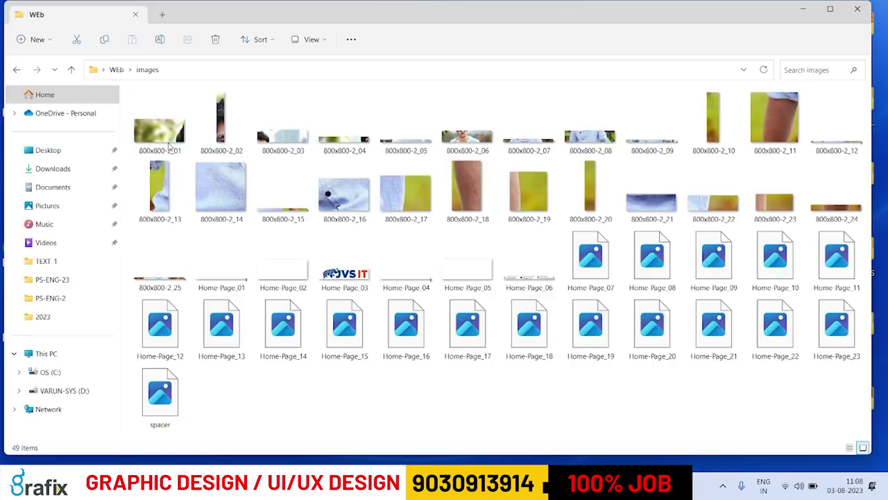
double_click(167, 278)
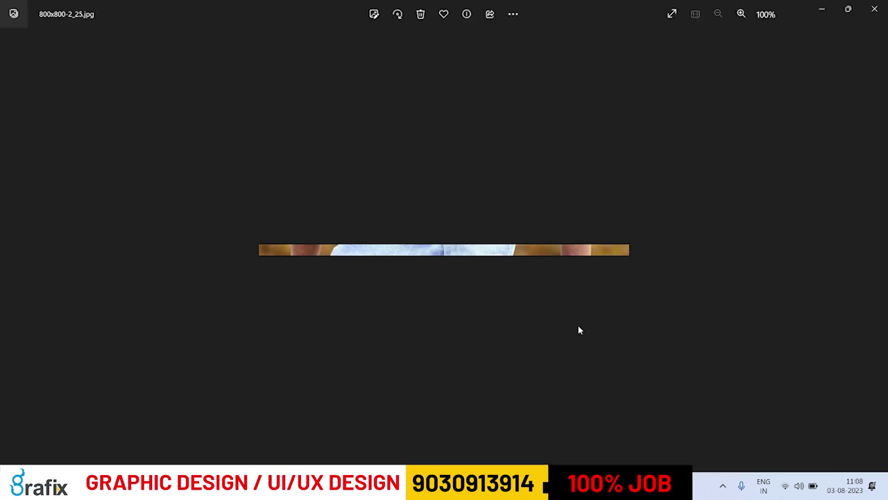
click(874, 8)
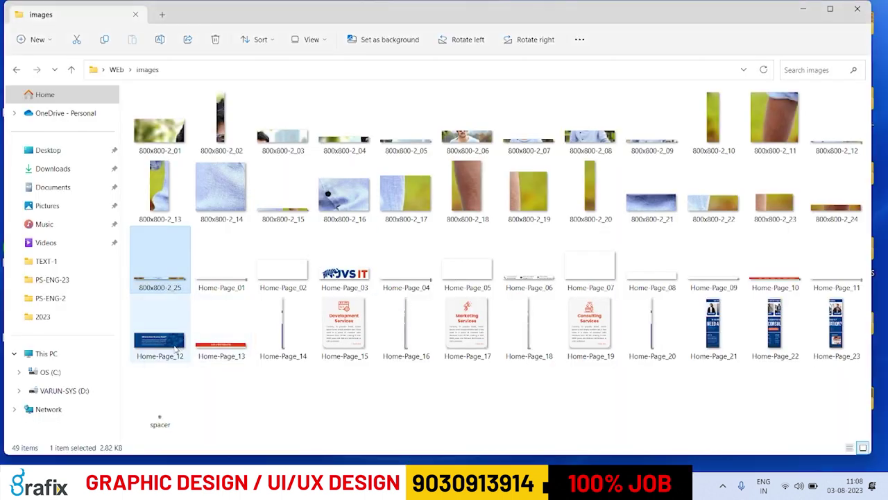
- Preview the Home-Page_12 slice, then open the Home-Page web page from WEb
click(179, 345)
double_click(179, 345)
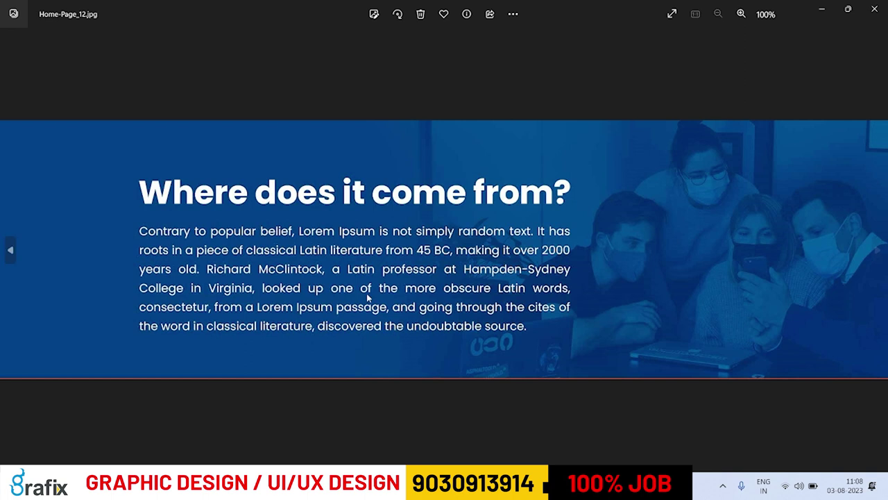
mouse_move(367, 295)
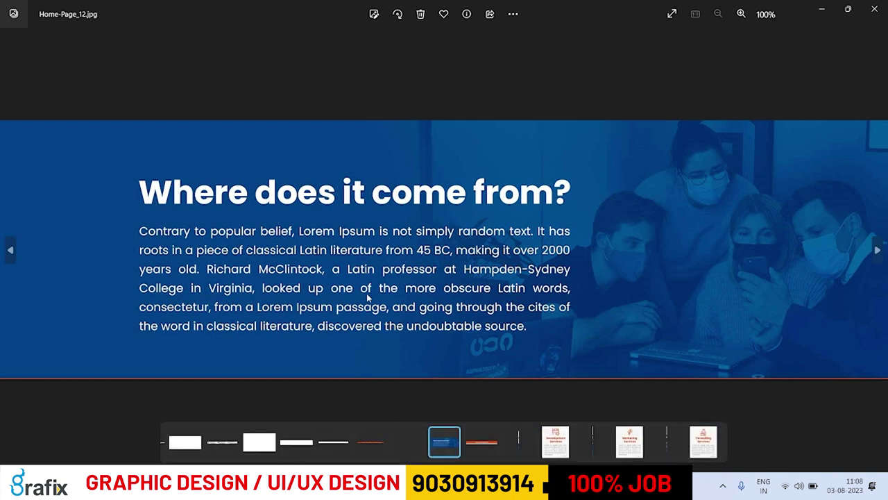
key(alt+F4)
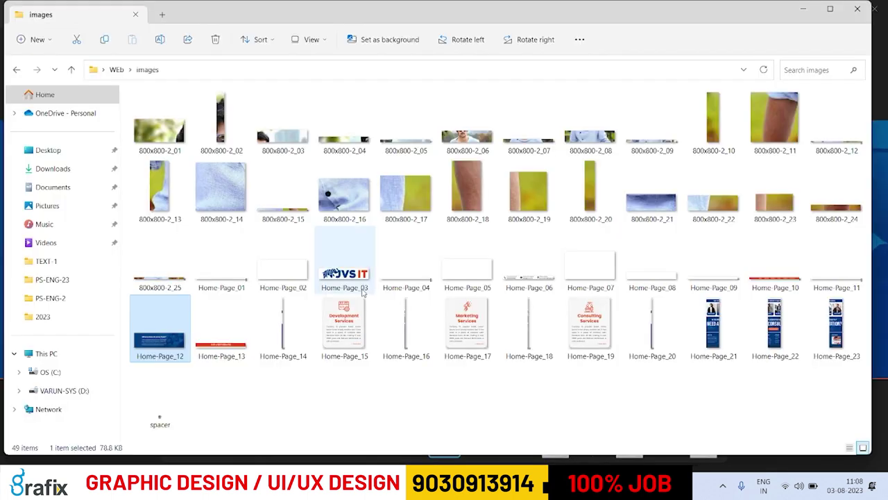
key(alt+Up)
double_click(279, 115)
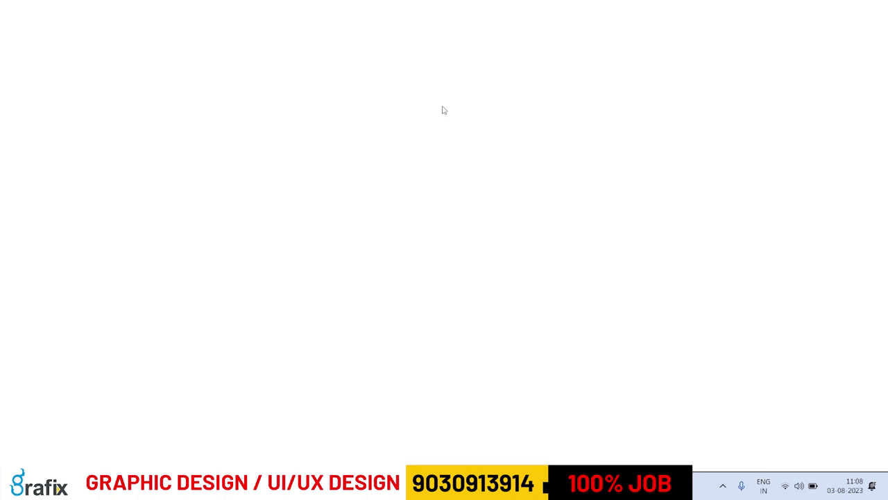
- Scroll up and down through the exported Home Page in Edge to review its layout
scroll(573, 184, down, 5)
ctrl+scroll(576, 194, down, 3)
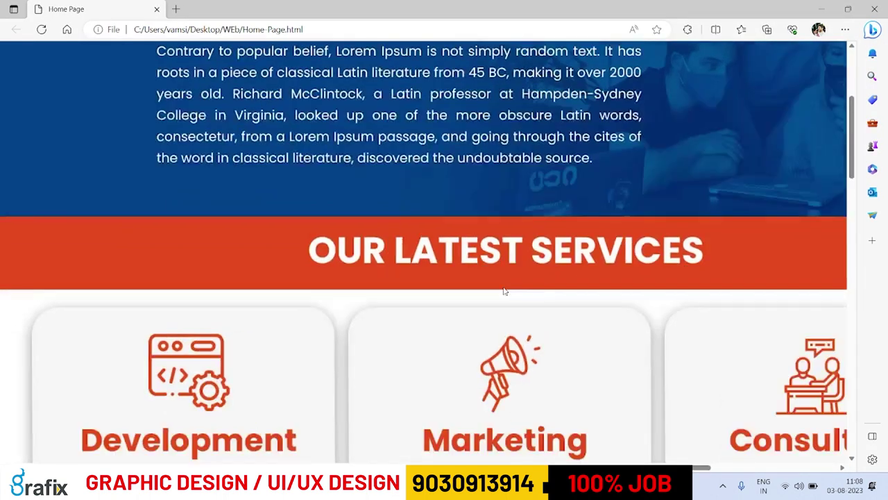
ctrl+scroll(569, 187, down, 3)
scroll(555, 169, up, 3)
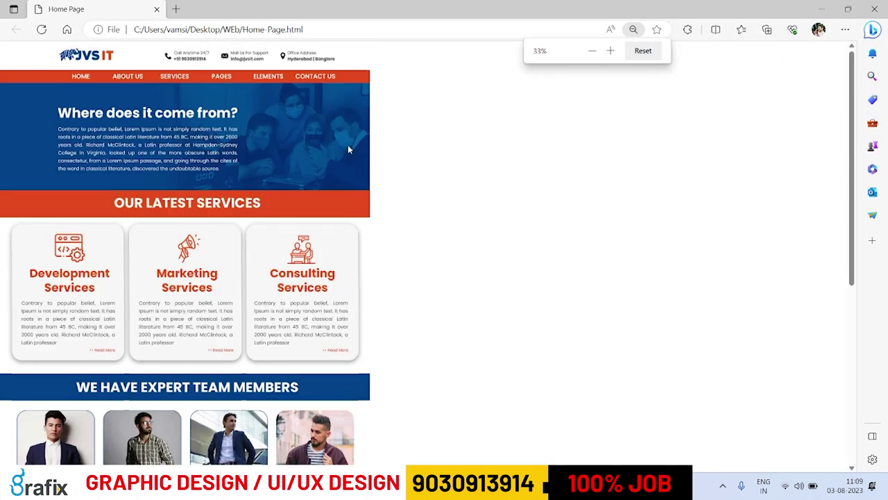
scroll(229, 189, down, 2)
scroll(312, 196, up, 2)
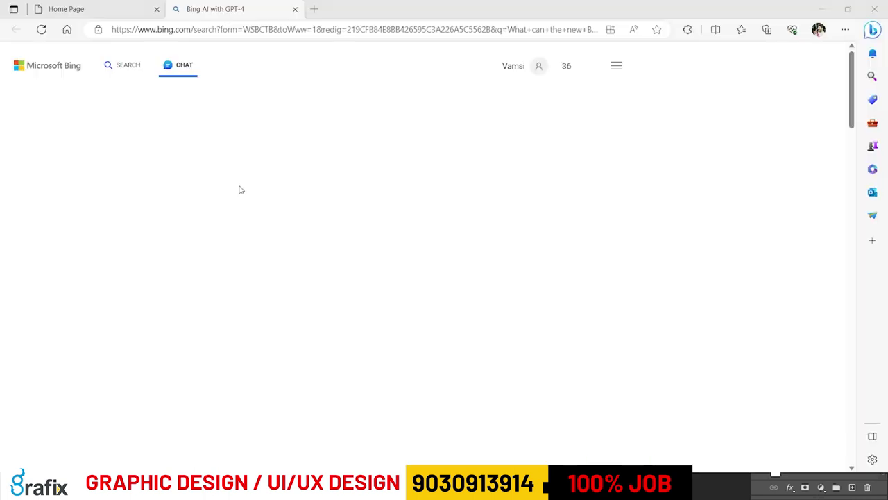
- Return to the WEb images folder and preview the Home-Page_12 slice image
key(alt+Tab)
key(alt+Tab)
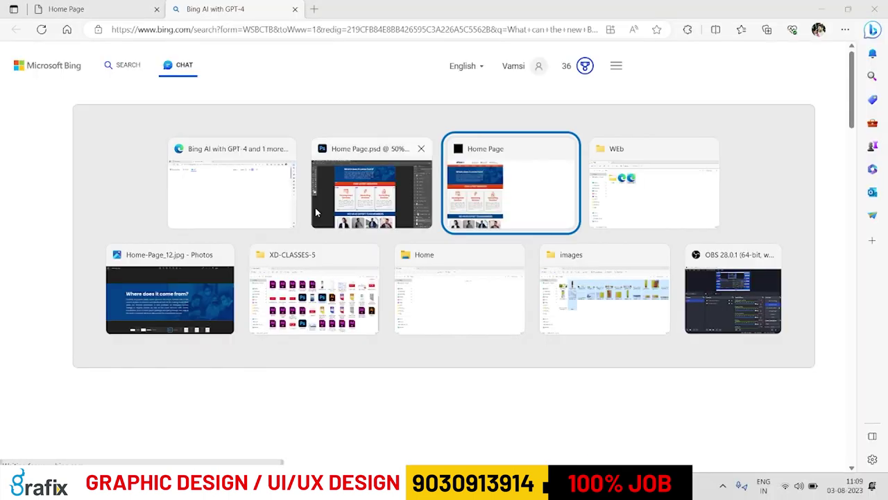
key(alt+Tab)
key(Home)
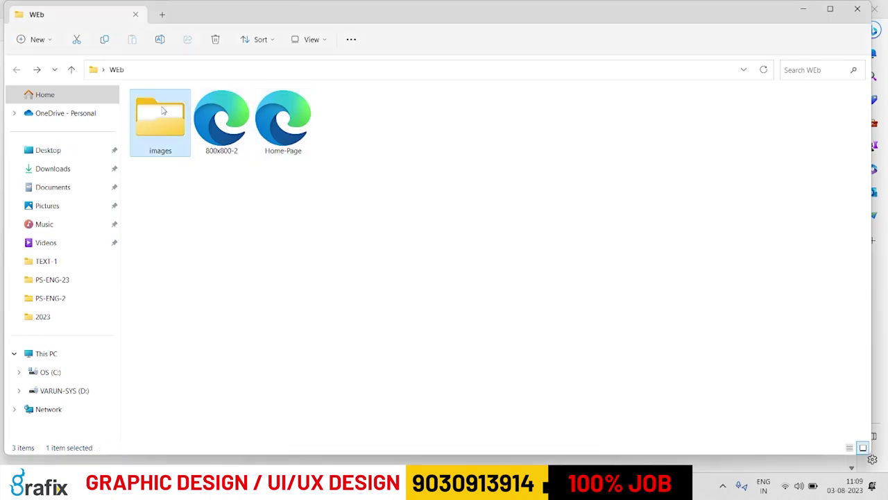
key(Return)
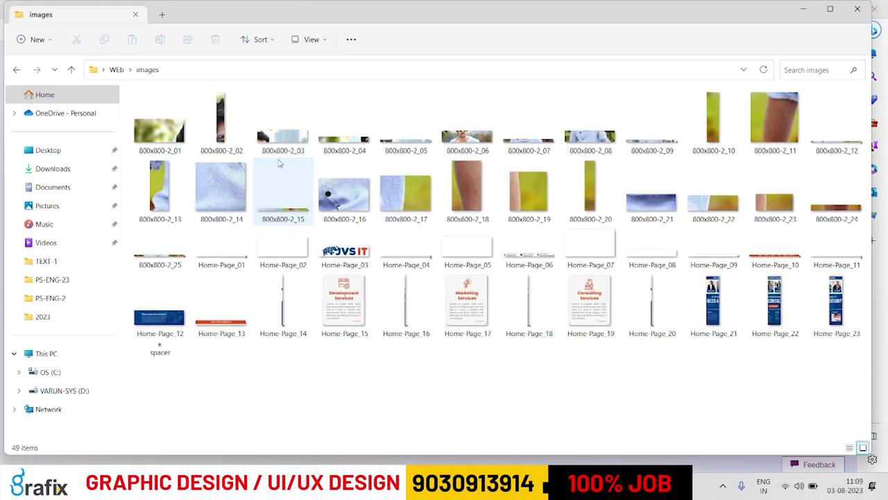
mouse_move(280, 163)
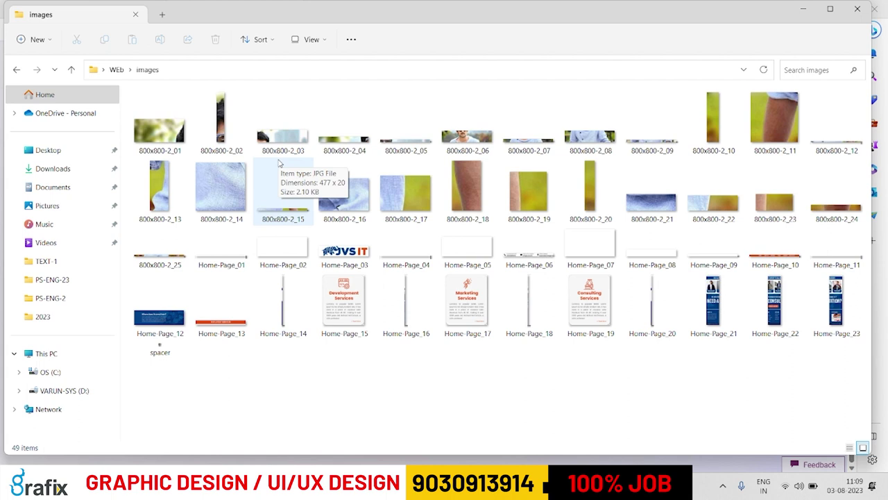
double_click(160, 312)
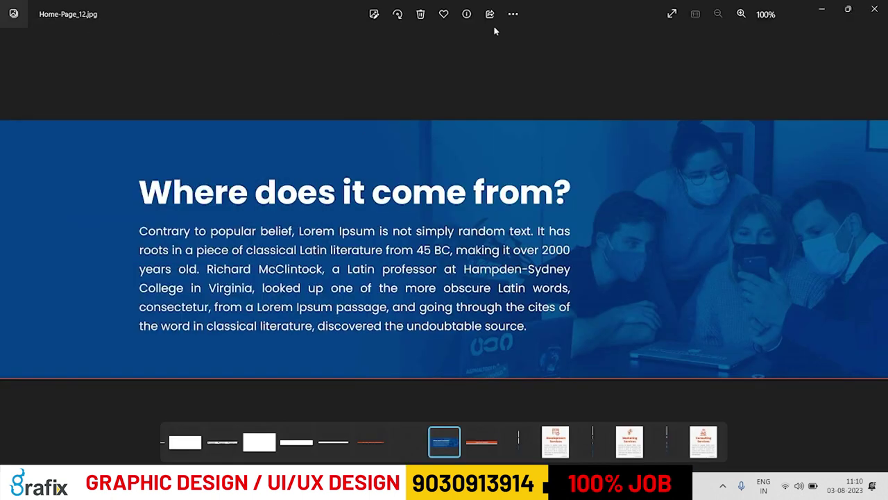
click(875, 9)
- Go back to the JVS IT mockup in Photoshop and bring up the crop tool group
key(alt+Tab)
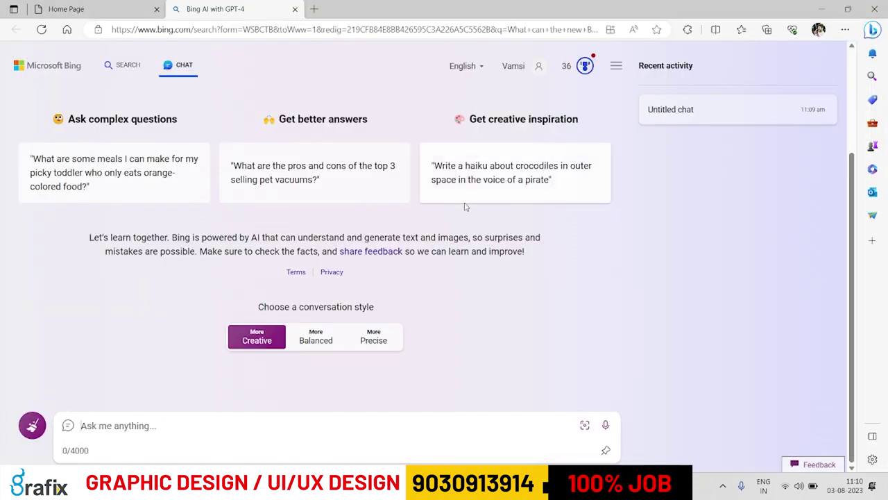
key(alt+Tab)
key(alt+Tab)
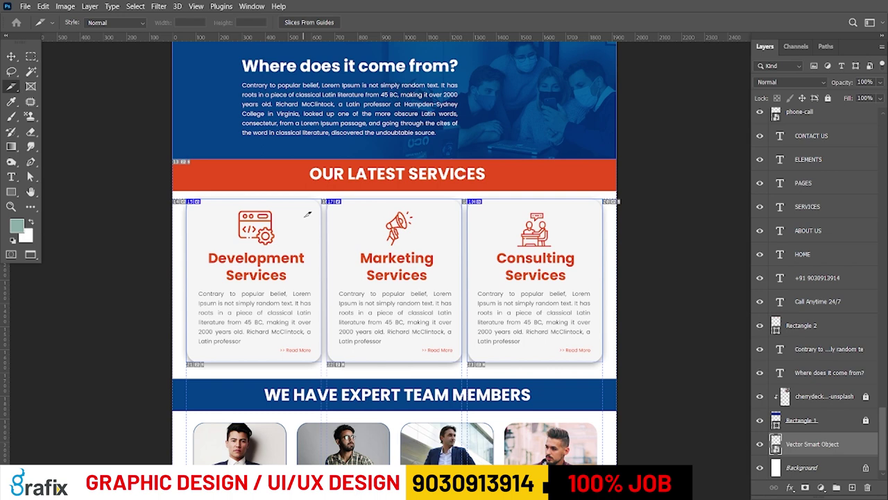
right_click(11, 86)
- Crop the website design to a frame drawn over it and commit the crop
click(27, 90)
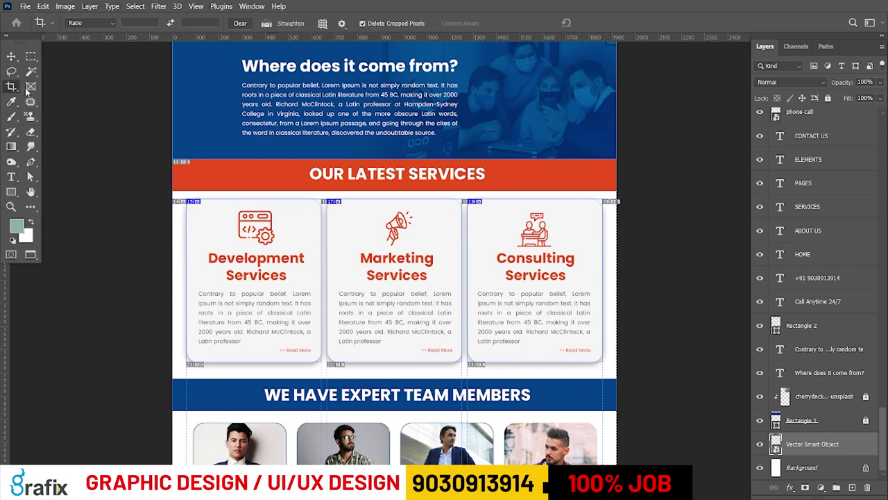
key(ctrl+minus)
drag(254, 87, 534, 247)
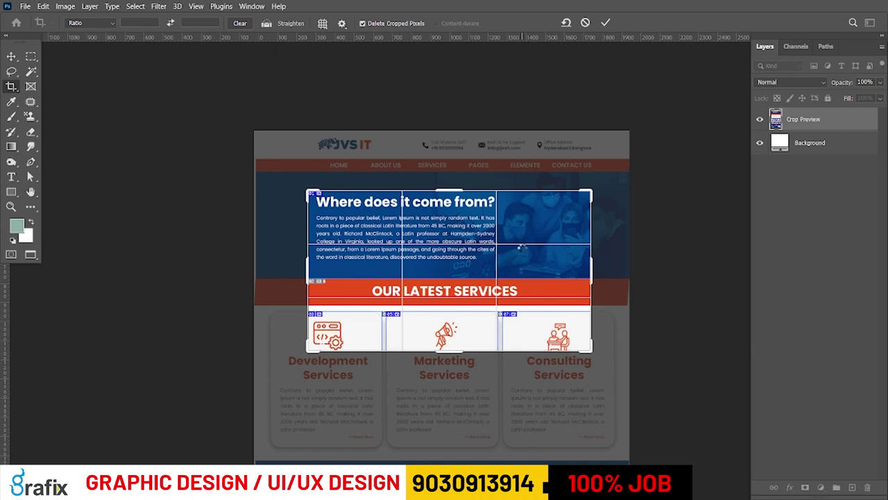
key(Return)
- Close the cropped design, portrait photo and blank document without saving changes
key(ctrl+w)
click(462, 202)
key(ctrl+w)
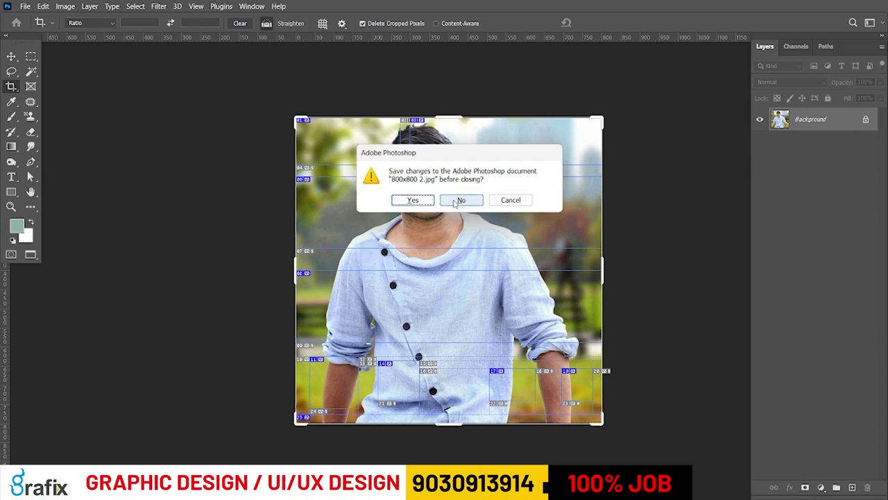
click(459, 202)
key(ctrl+w)
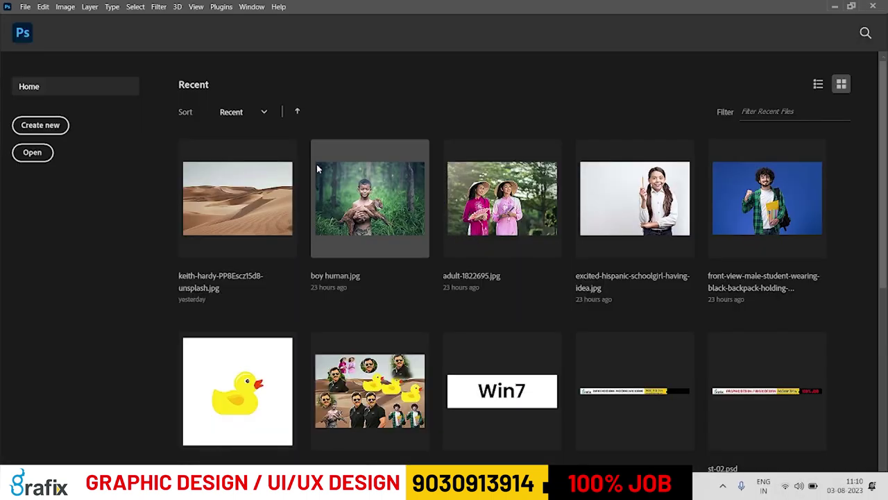
key(ctrl+o)
key(alt+Up)
scroll(232, 107, down, 3)
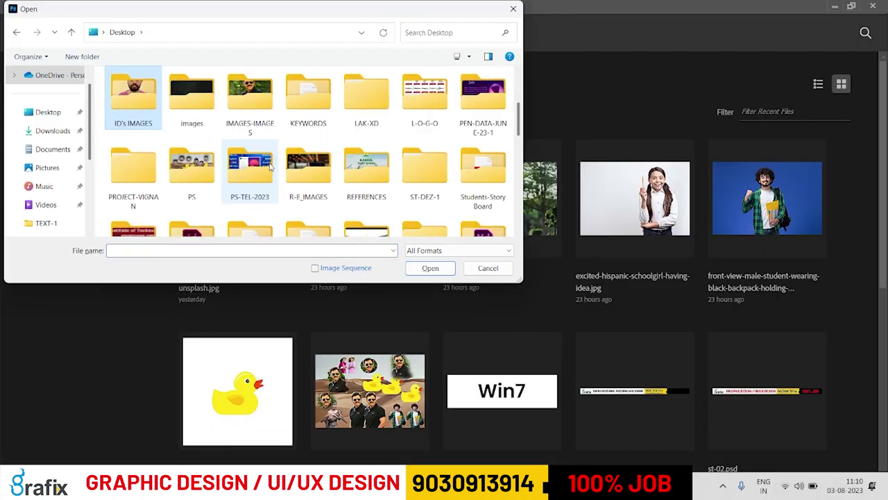
double_click(233, 109)
scroll(340, 221, down, 5)
scroll(263, 179, up, 5)
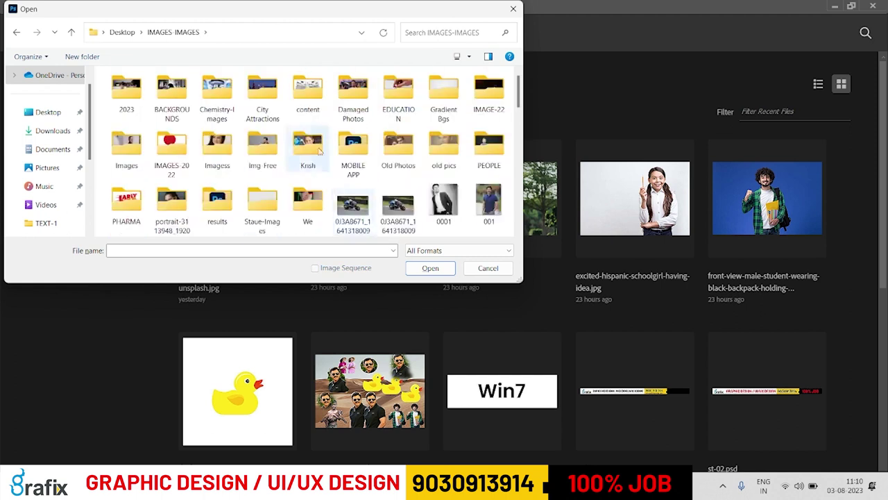
double_click(127, 93)
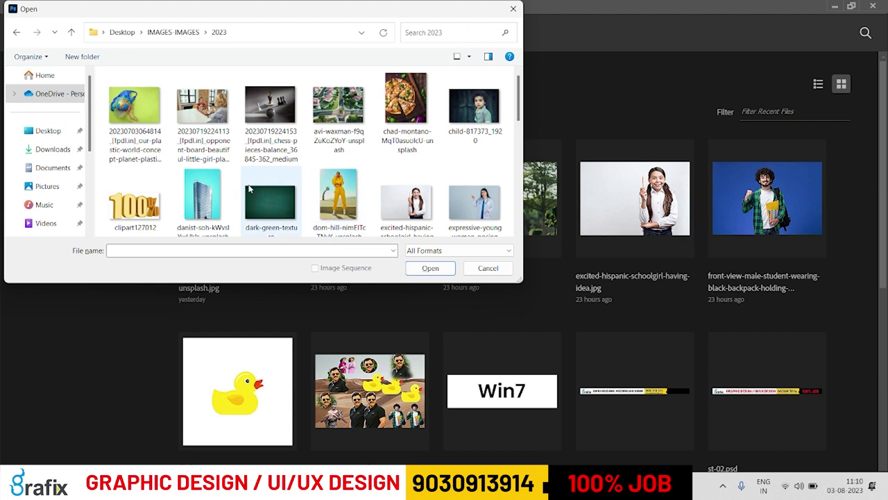
click(208, 207)
double_click(206, 205)
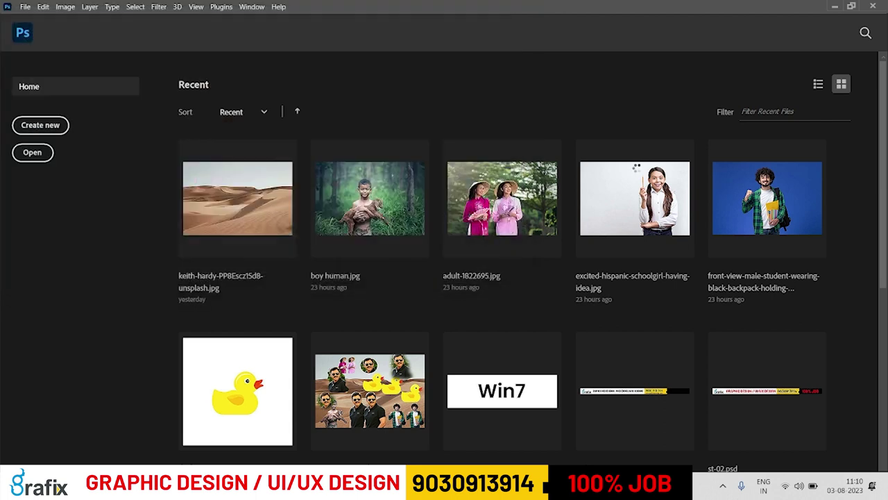
drag(319, 172, 478, 386)
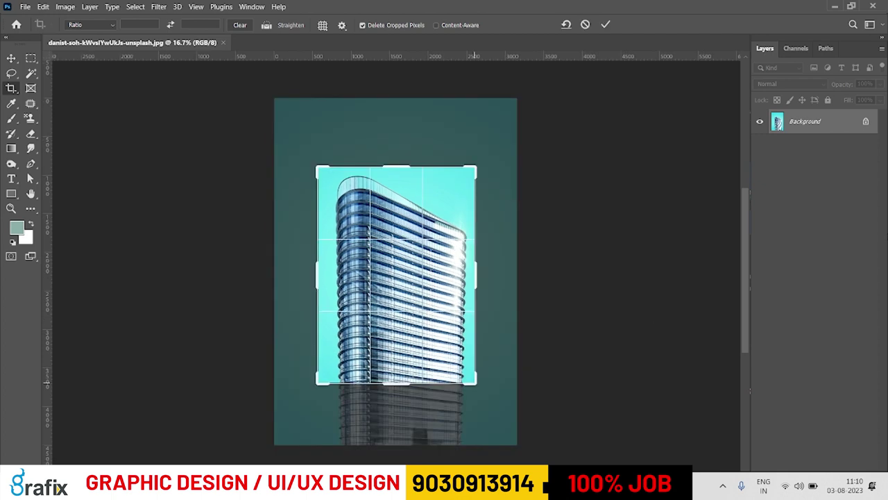
click(610, 27)
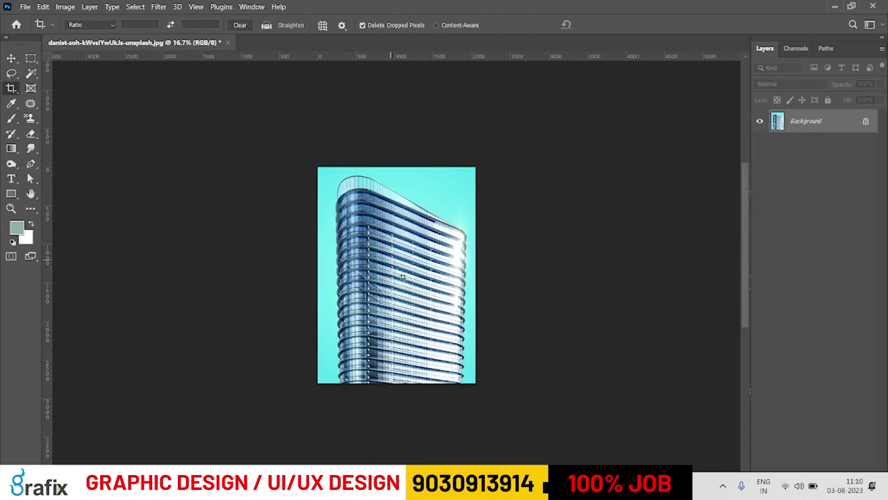
key(ctrl+z)
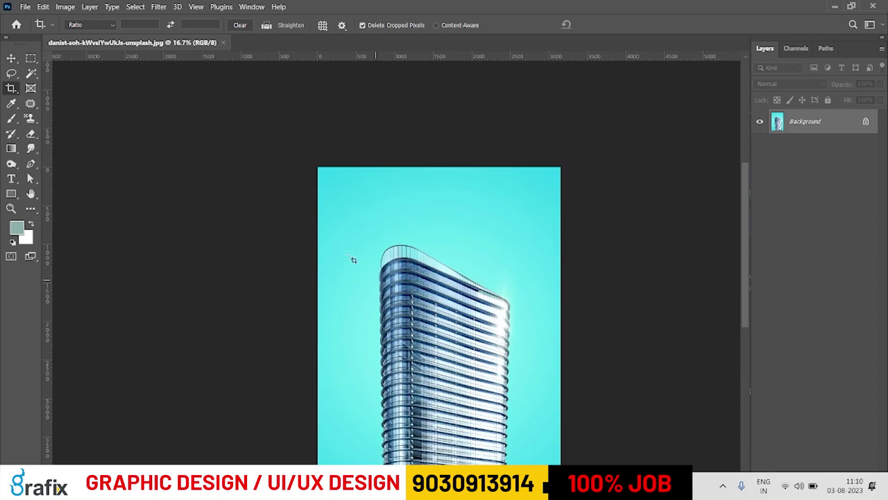
drag(340, 162, 507, 351)
click(12, 89)
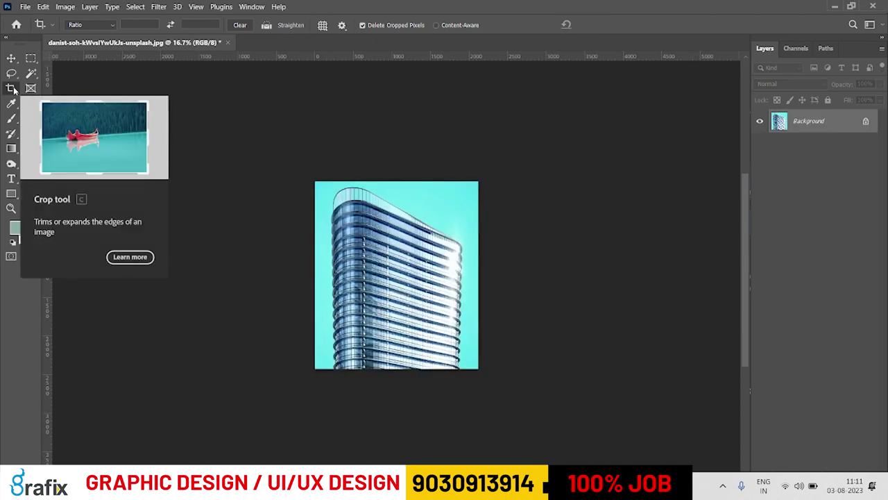
key(ctrl+z)
drag(354, 244, 534, 428)
key(Return)
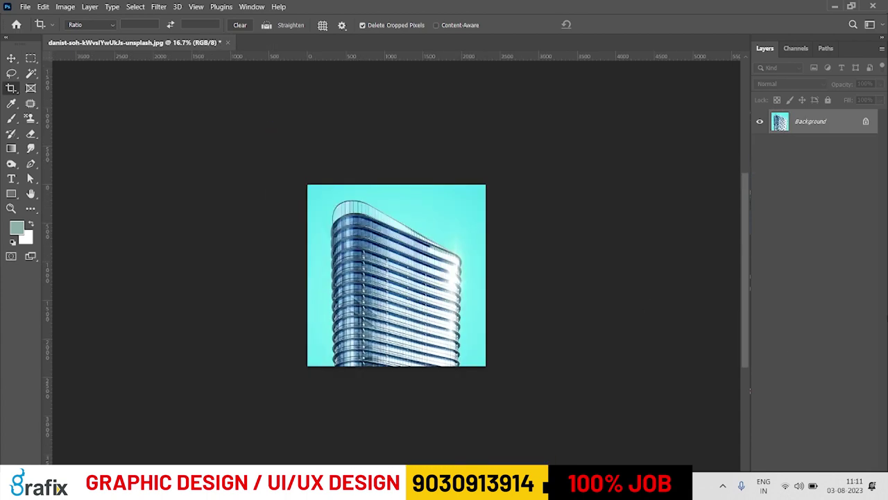
key(ctrl+z)
drag(355, 252, 516, 431)
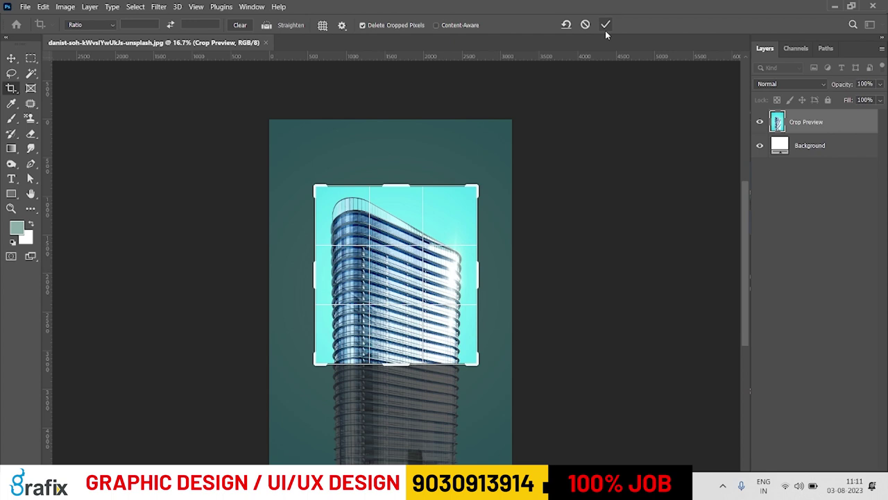
click(605, 26)
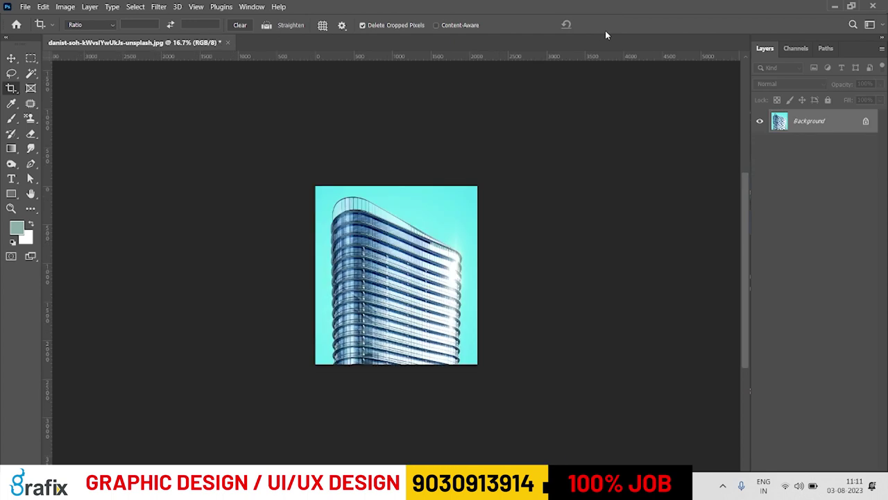
key(ctrl+z)
key(v)
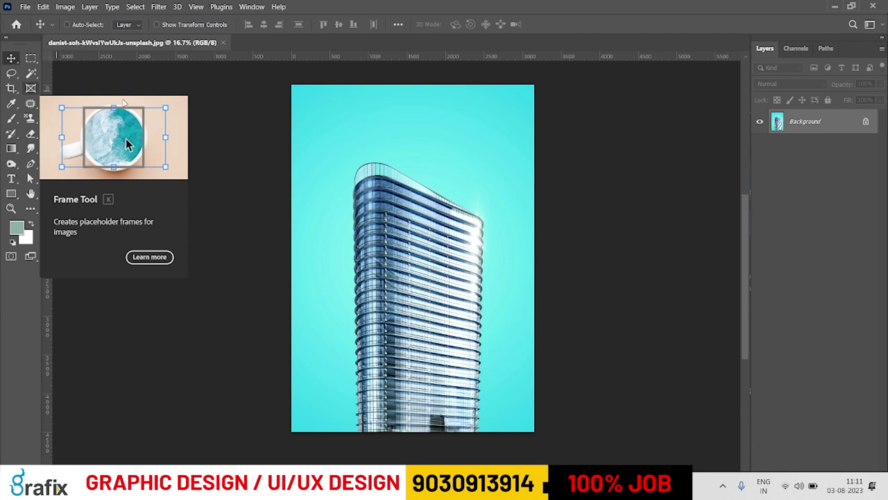
key(ctrl+w)
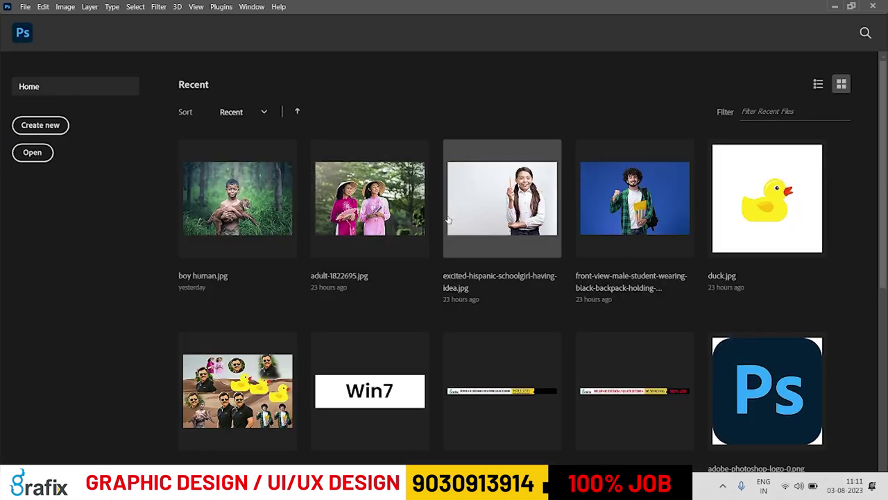
- Create a 12 x 12 inch blank document and draw a rectangular Frame Tool placeholder on it
key(ctrl+n)
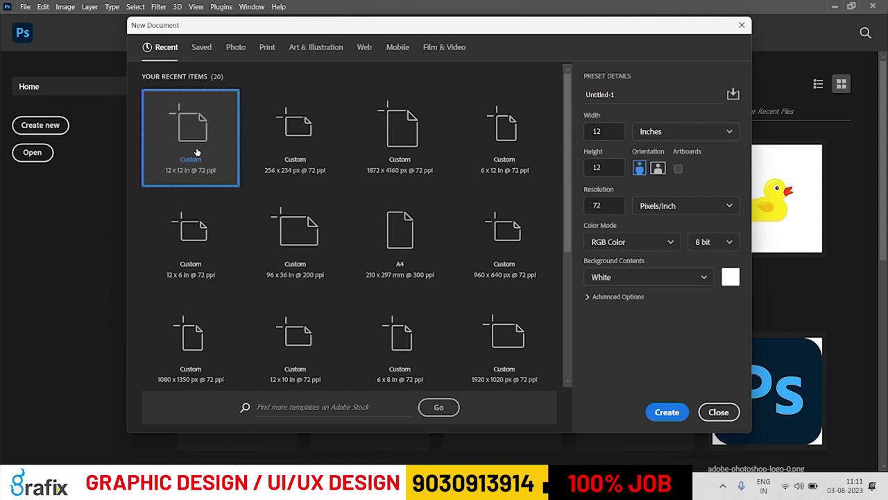
double_click(196, 151)
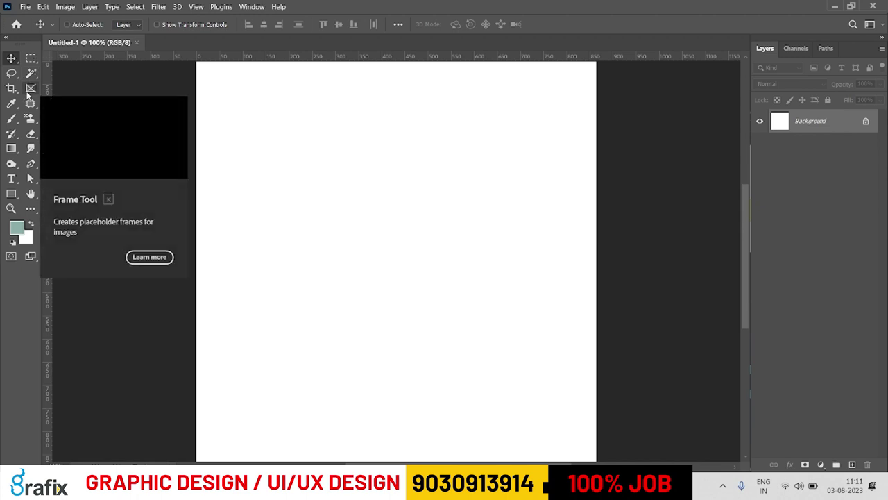
click(29, 91)
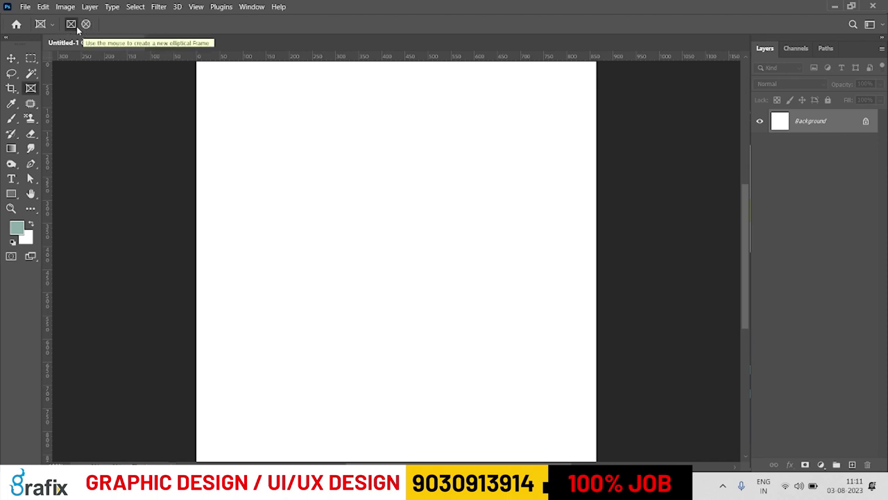
drag(248, 128, 396, 261)
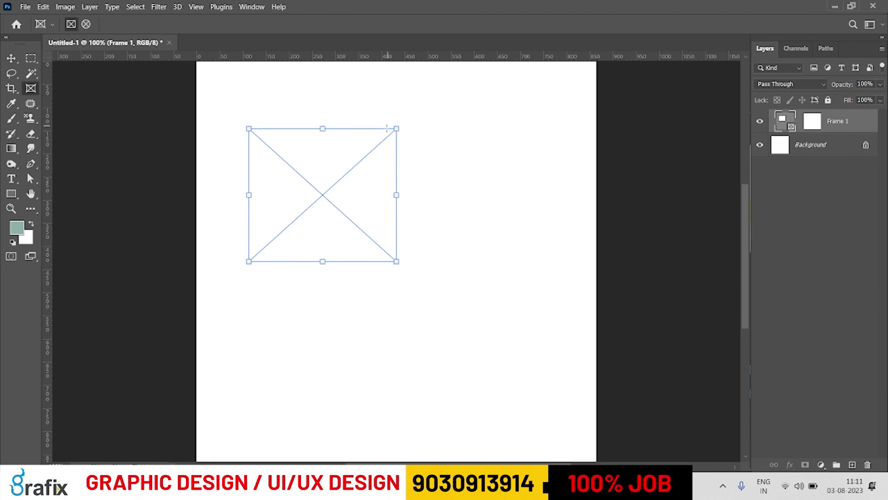
click(26, 61)
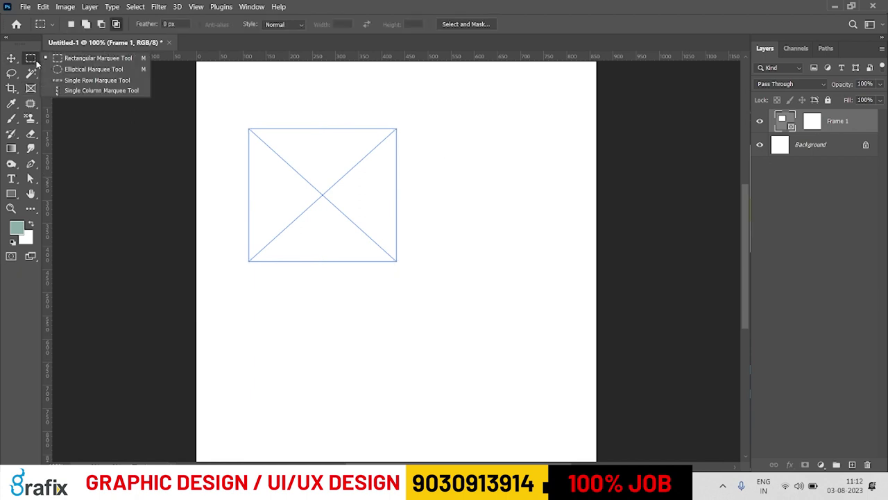
- Try a rectangular marquee selection and view the frame's properties, then clear the selection
click(131, 59)
drag(432, 136, 568, 293)
click(471, 248)
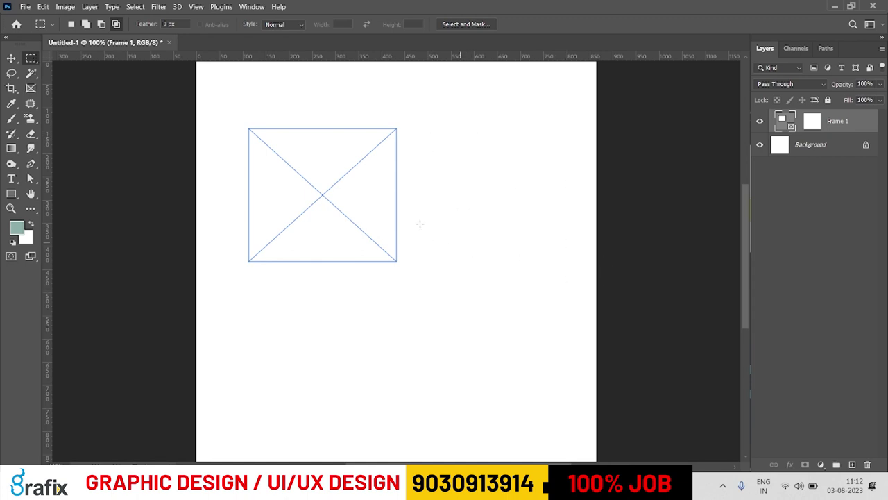
double_click(785, 124)
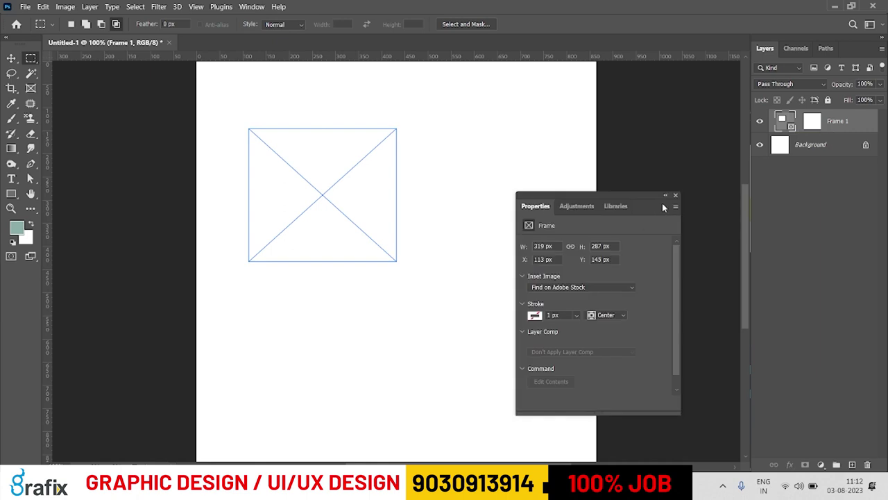
click(676, 195)
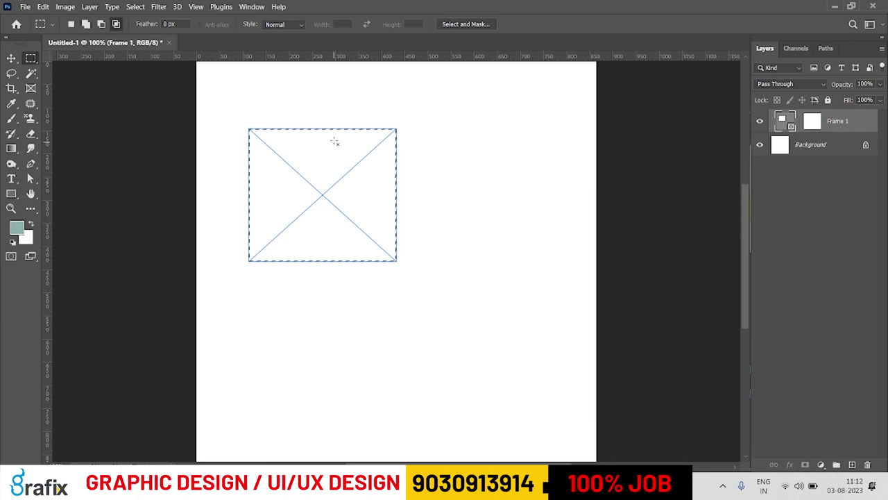
click(791, 127)
- Delete the Frame 1 layer and draw a new square frame left of centre
key(a)
key(v)
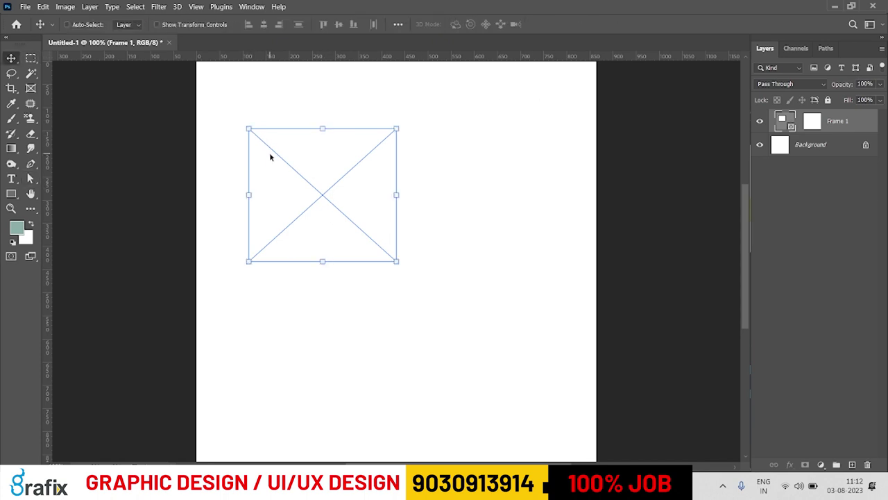
key(Delete)
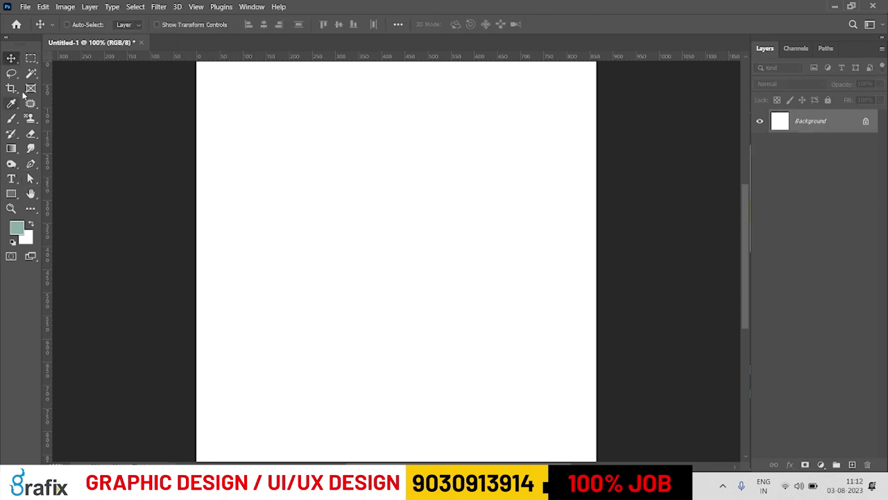
click(30, 88)
drag(294, 176, 374, 276)
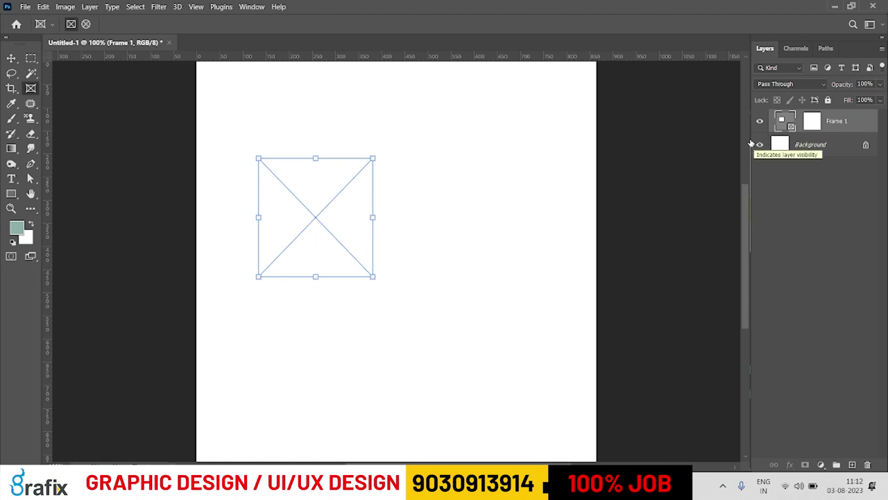
- Draw a circular elliptical frame to the right of the square, then select Frame 1
click(85, 24)
drag(422, 167, 545, 289)
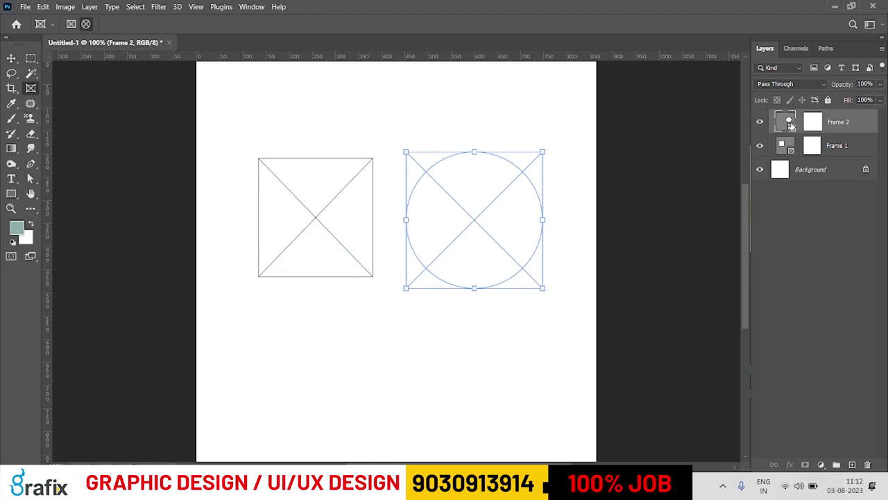
click(788, 146)
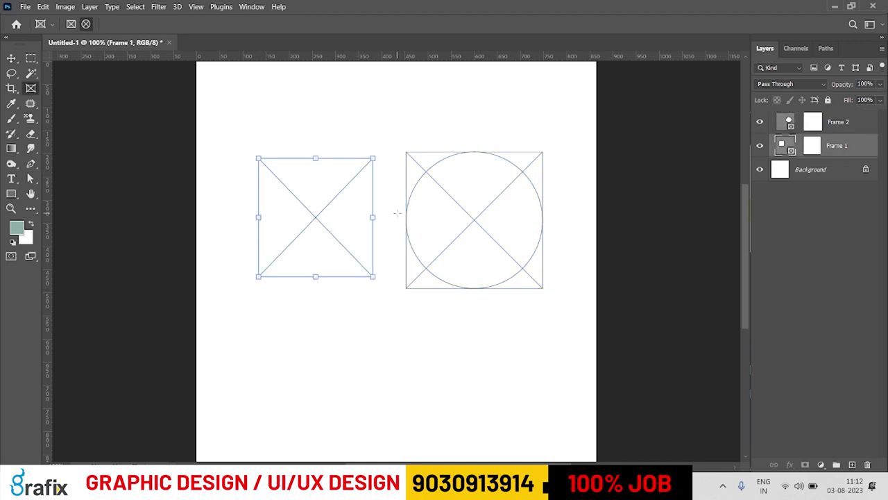
- Cancel opening an image file and close the schoolgirl photo document
click(25, 7)
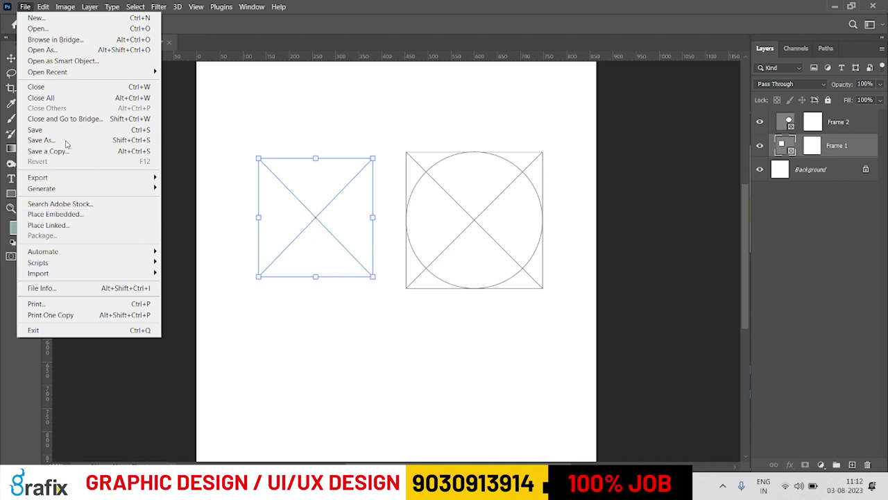
click(65, 29)
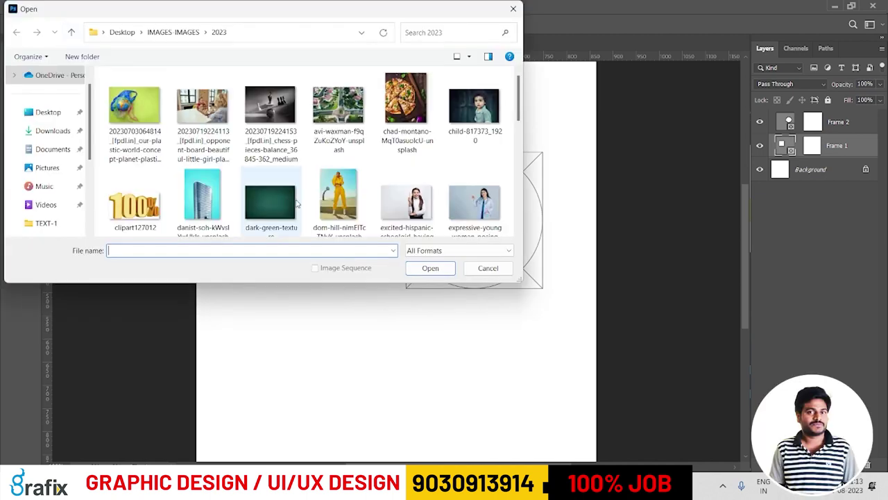
key(Escape)
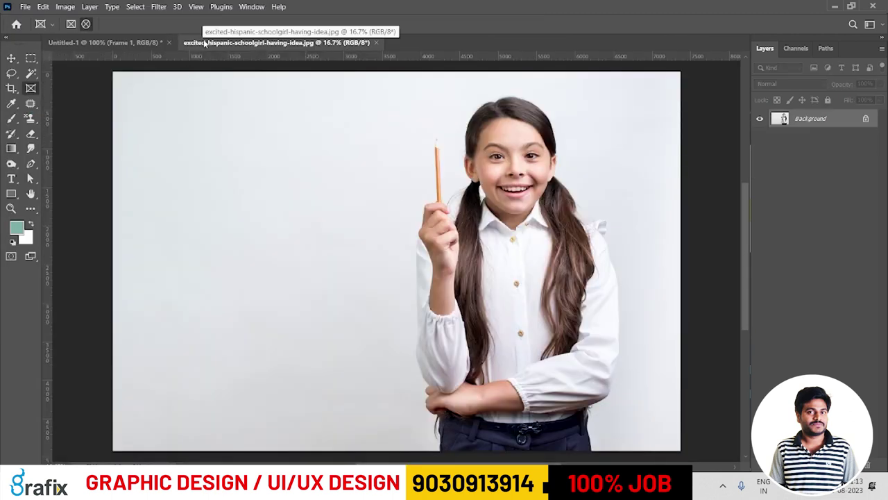
click(376, 42)
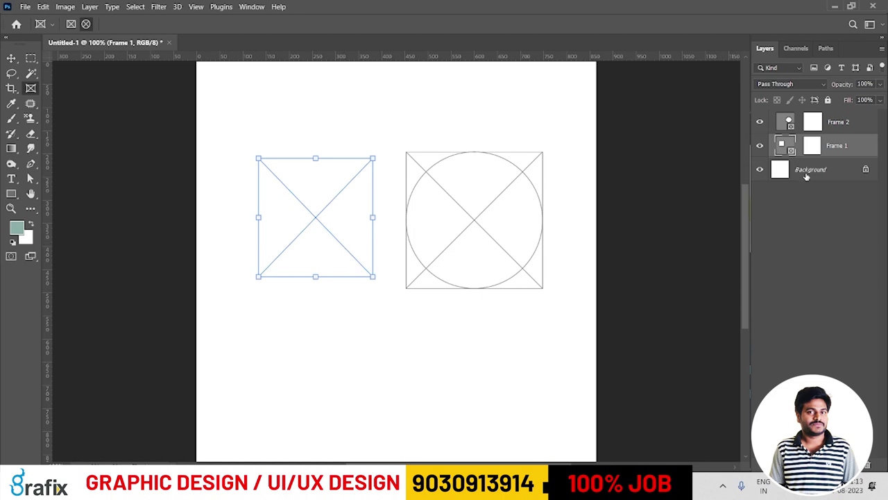
- Place the excited-hispanic-schoolgirl image embedded in the square frame and reposition it
click(25, 6)
click(75, 215)
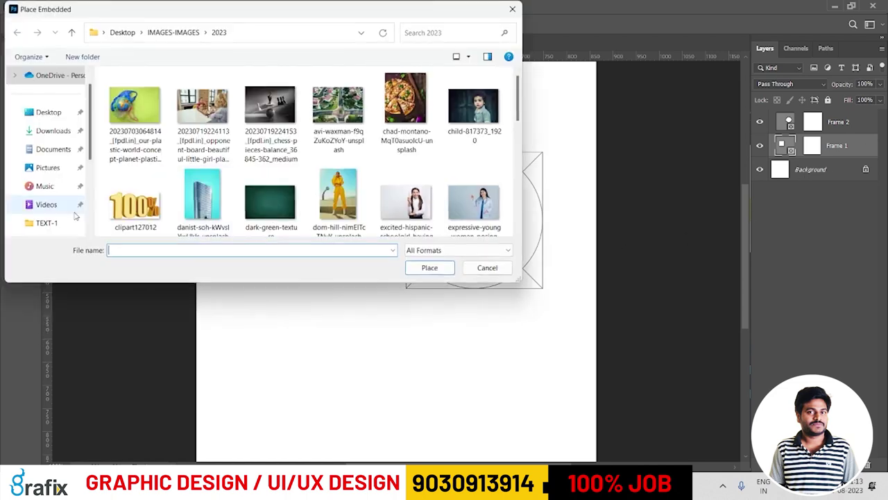
click(472, 202)
double_click(427, 203)
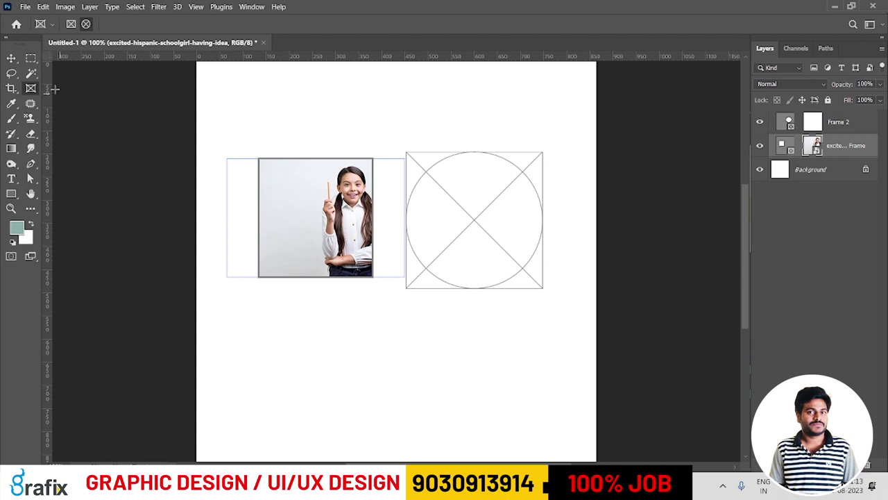
click(11, 57)
drag(282, 208, 254, 220)
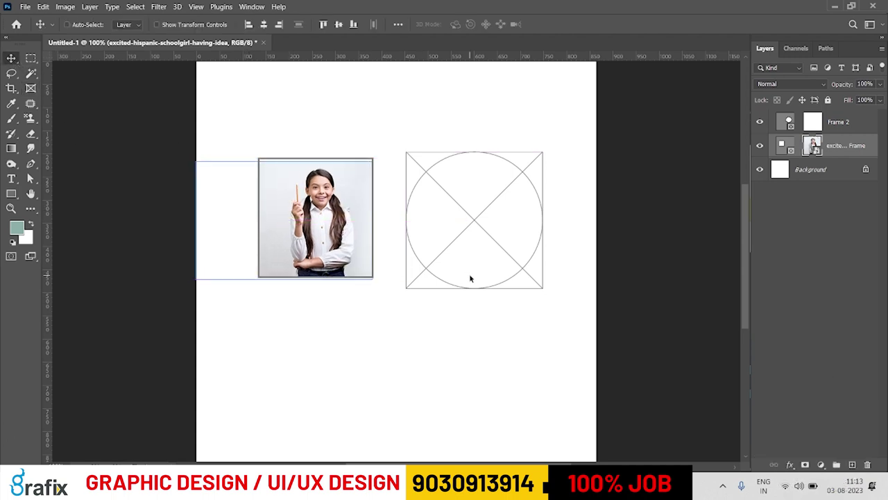
- Place child-817373_1920 embedded into the circular Frame 2
click(840, 126)
click(27, 6)
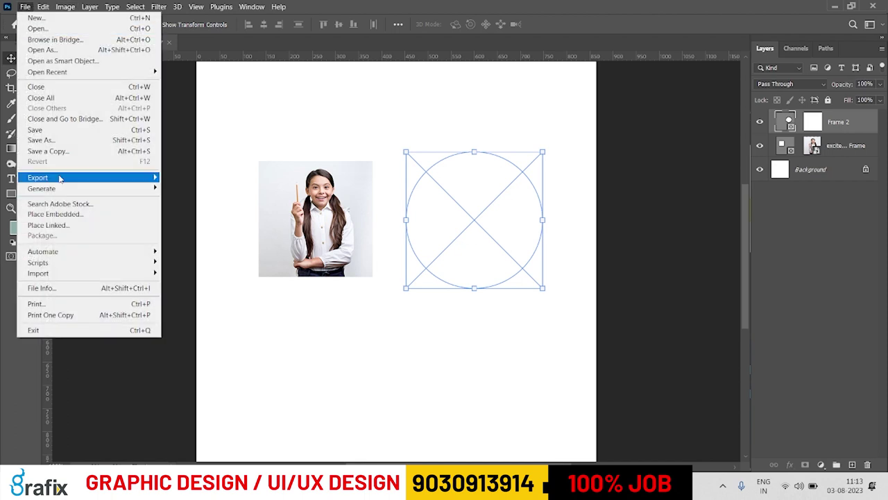
click(78, 219)
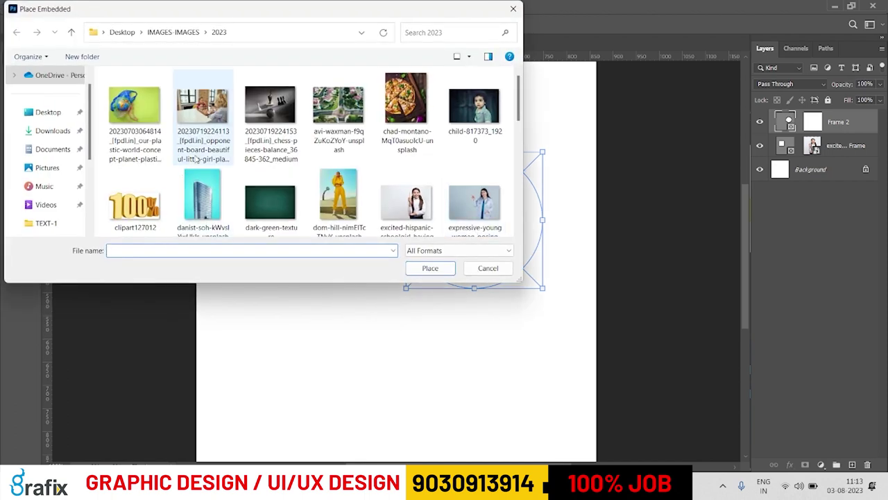
double_click(474, 108)
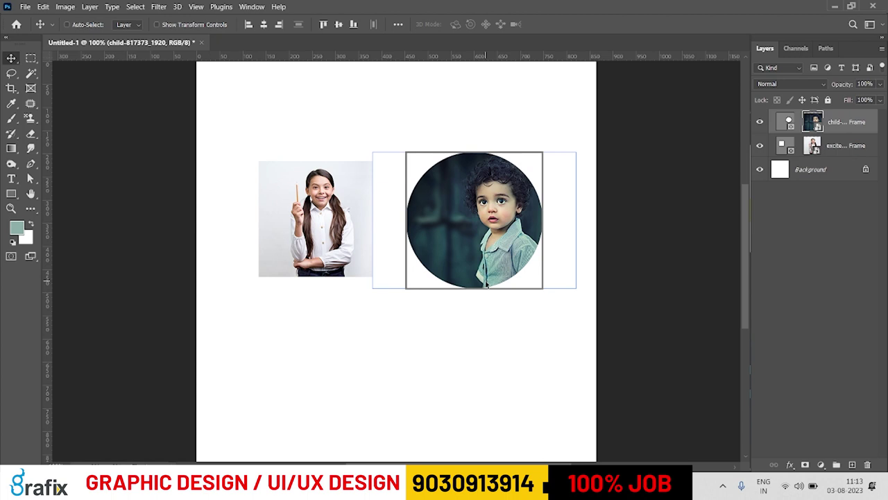
- Place Embedded the surprised-woman-with-card-hand photo into the circle frame and nudge it right
click(25, 7)
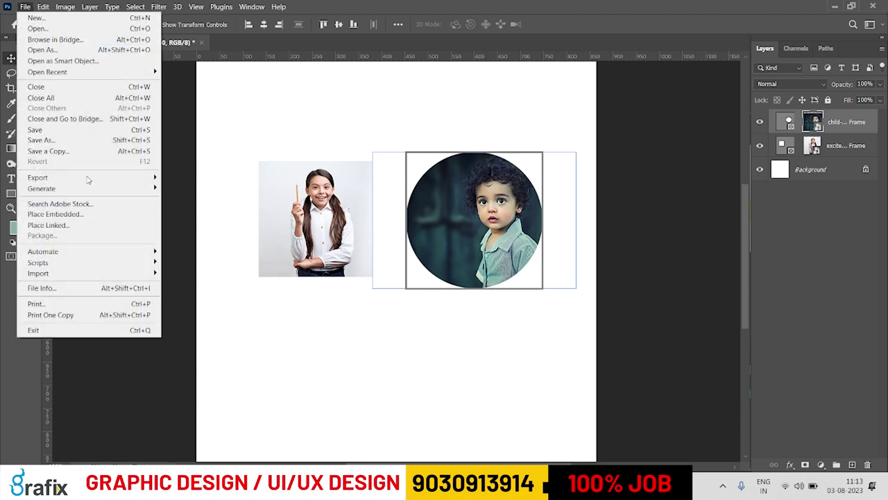
click(104, 214)
scroll(430, 194, down, 5)
double_click(260, 198)
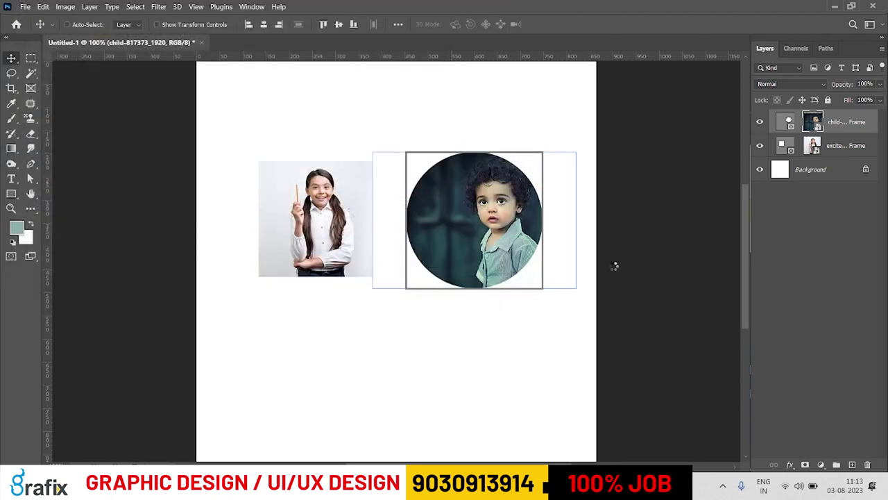
drag(469, 225, 498, 225)
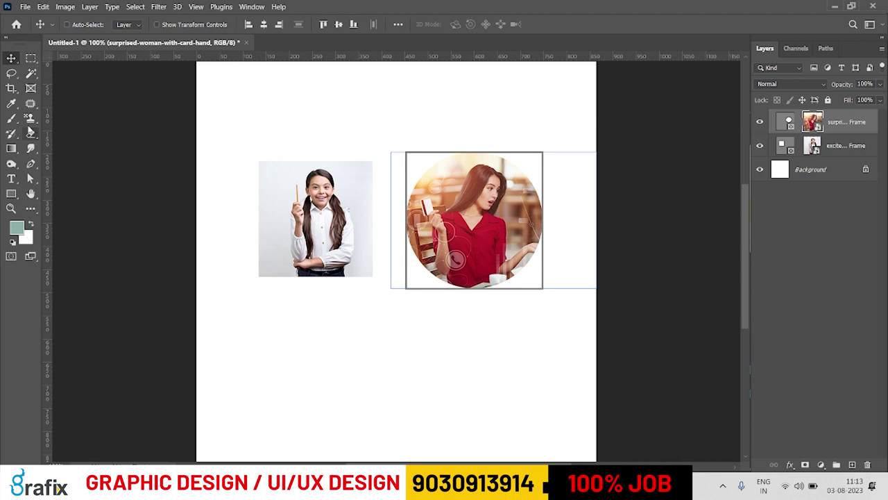
- Draw an elliptical frame below both photos and embed the powders and bowls photo into it
click(31, 88)
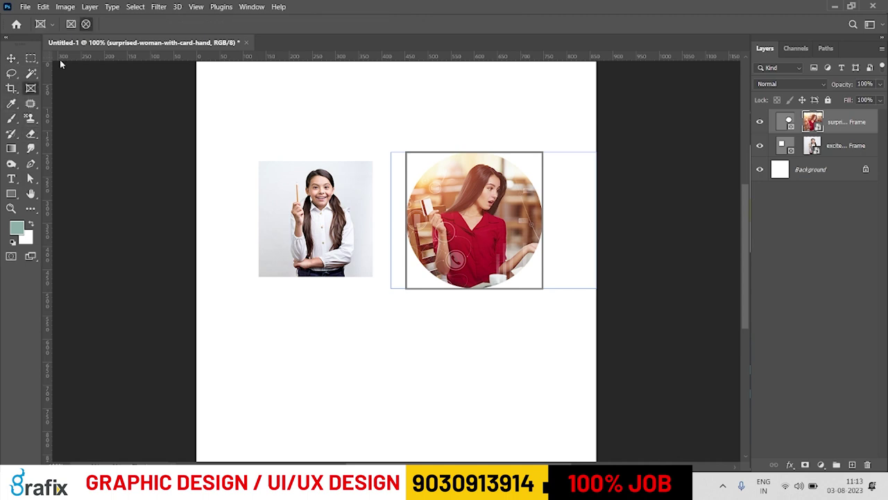
drag(283, 304, 519, 402)
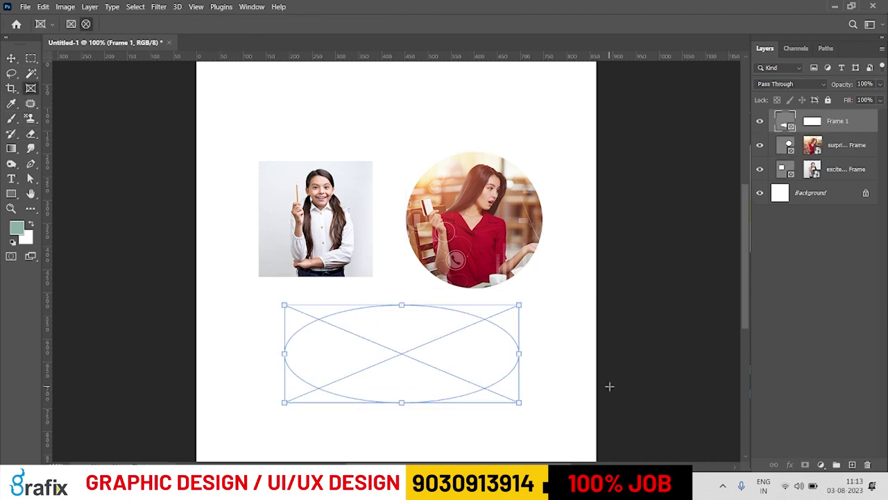
click(25, 7)
click(93, 213)
scroll(492, 198, down, 2)
click(340, 184)
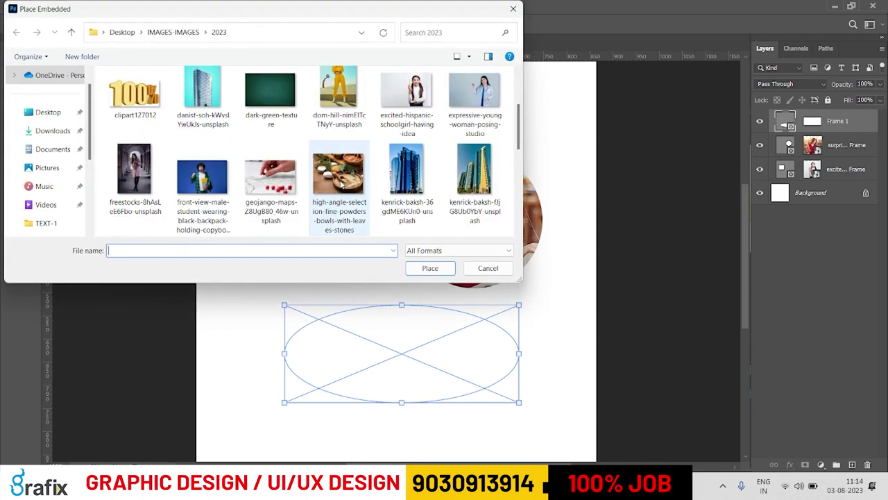
double_click(340, 186)
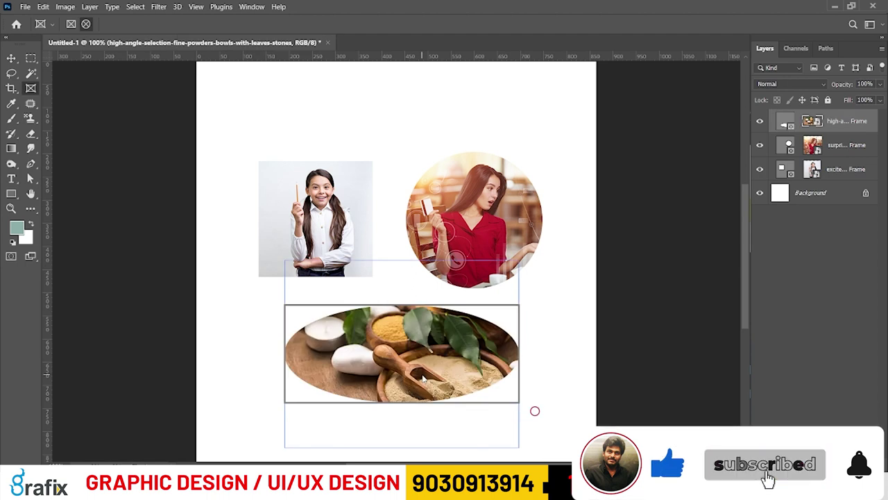
- With the Move tool, marquee-select the three frame layers and delete them, leaving only Background
click(11, 58)
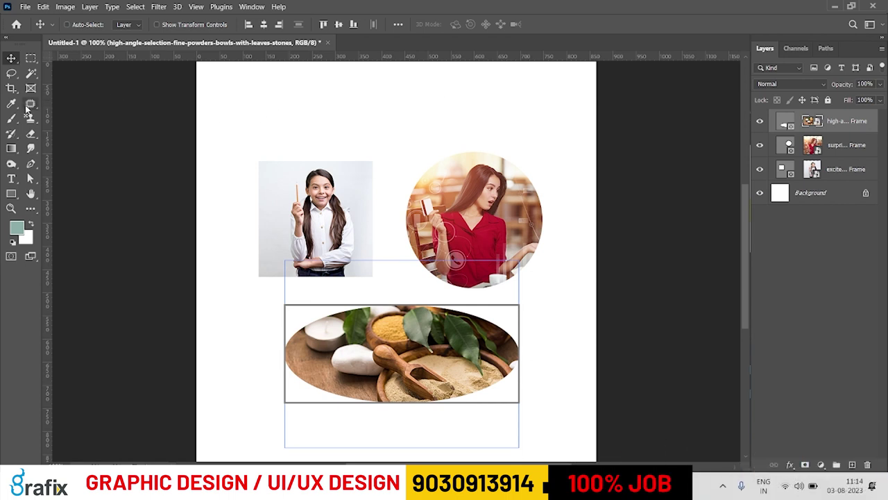
drag(278, 165, 370, 222)
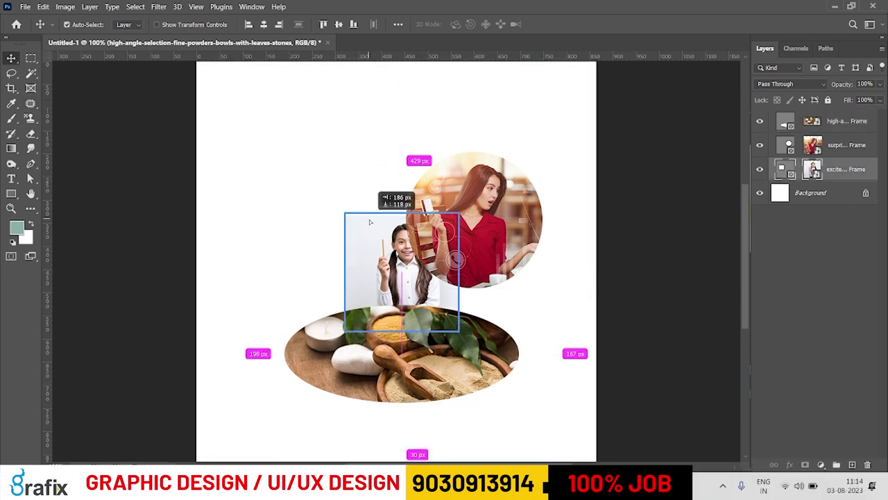
key(ctrl+z)
drag(246, 124, 535, 366)
key(Delete)
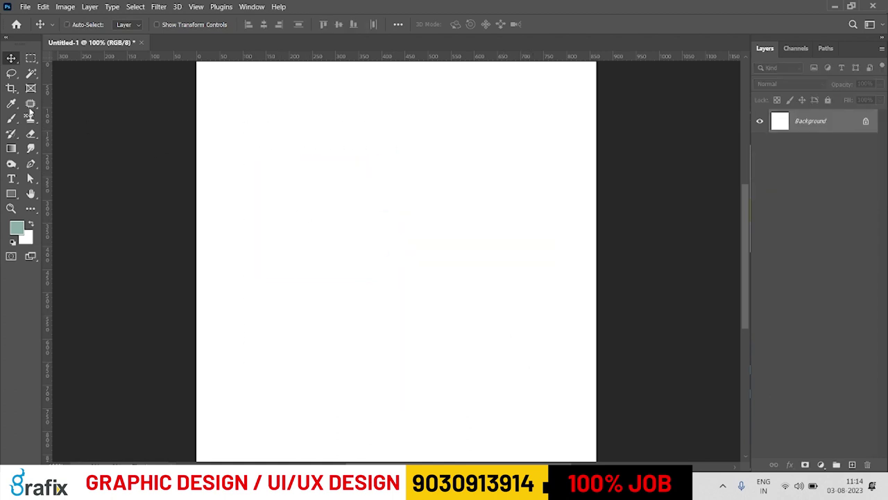
drag(11, 104, 50, 108)
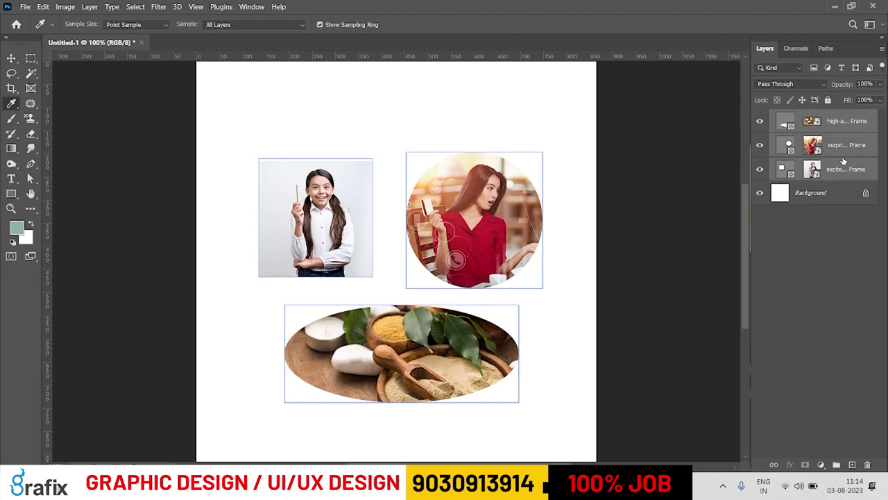
click(868, 464)
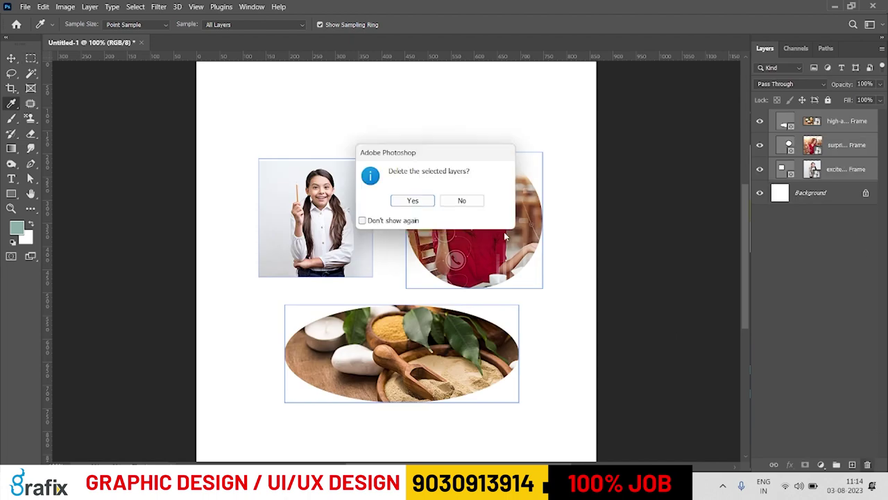
click(463, 200)
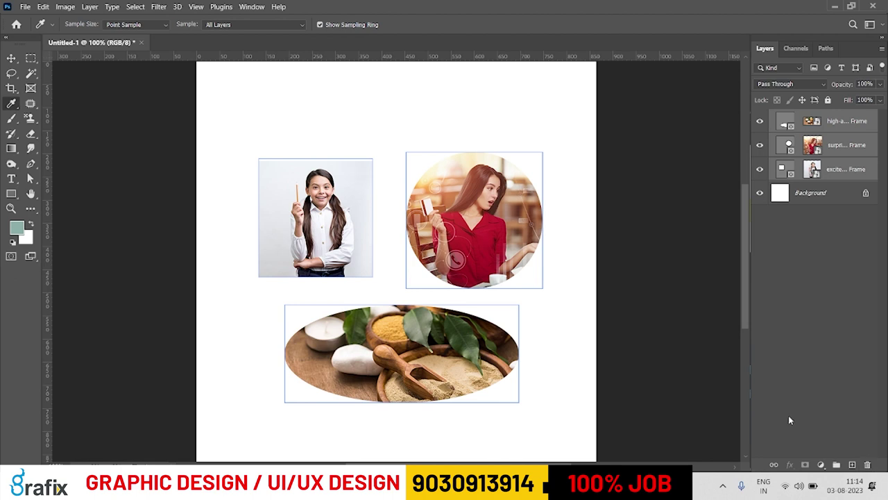
key(Delete)
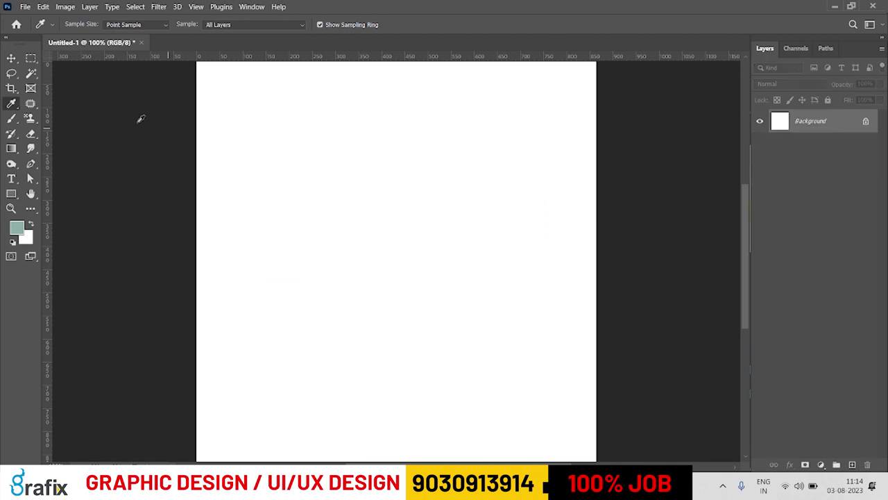
- Make an elliptical selection in the canvas's upper left and add a new empty layer
click(29, 60)
click(104, 65)
drag(279, 146, 407, 252)
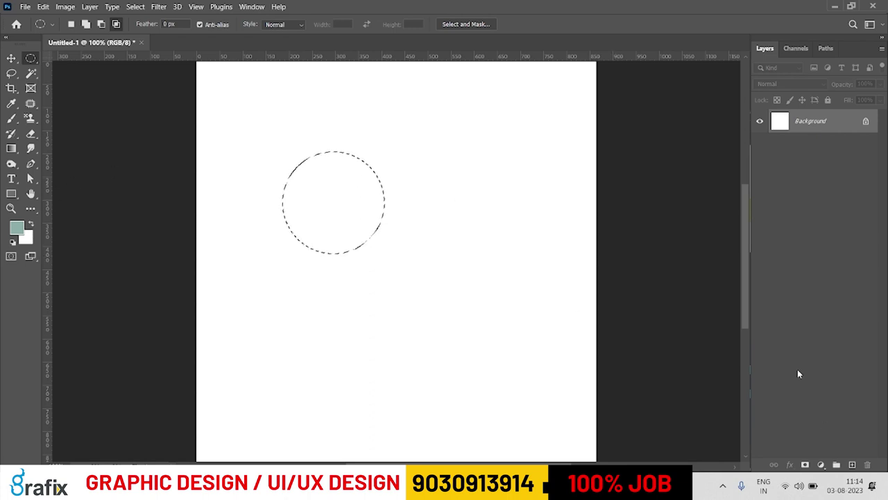
click(853, 464)
- Set the foreground to pure red ff0000, fill the circle selection, and deselect
click(17, 227)
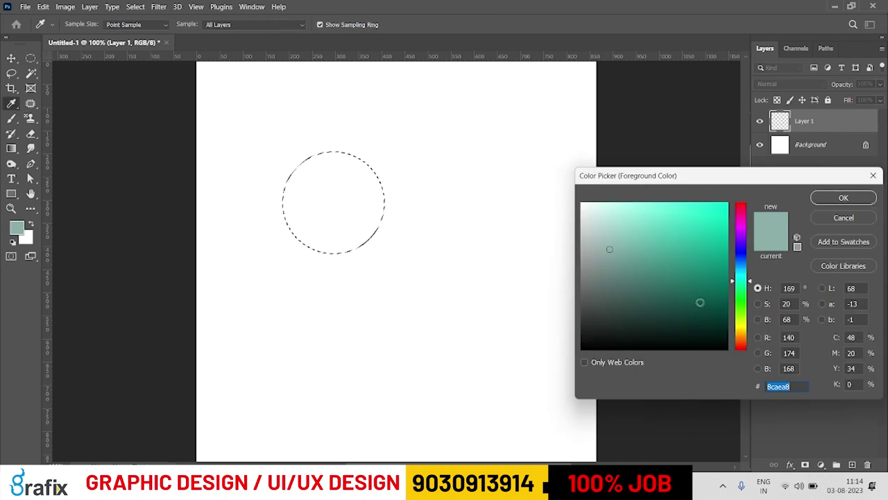
click(741, 208)
drag(722, 213, 728, 202)
click(741, 202)
click(843, 198)
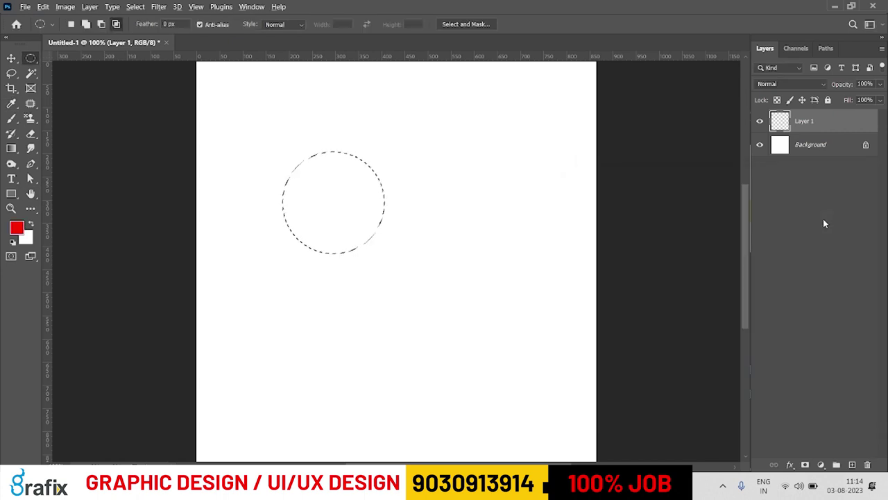
key(alt+BackSpace)
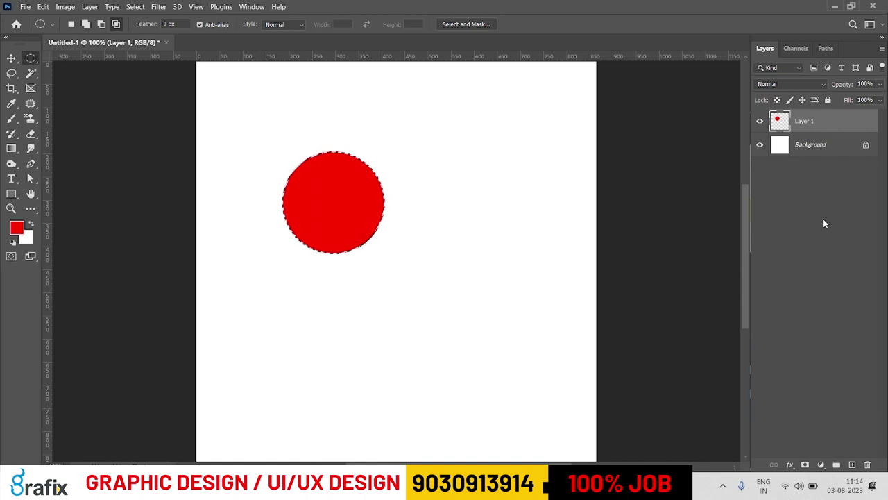
key(ctrl+d)
key(v)
click(43, 6)
- Open the front-view-male-student-wearing-black-backpack-holding-copybooks-files-blue-wall.jpg photo
mouse_move(25, 6)
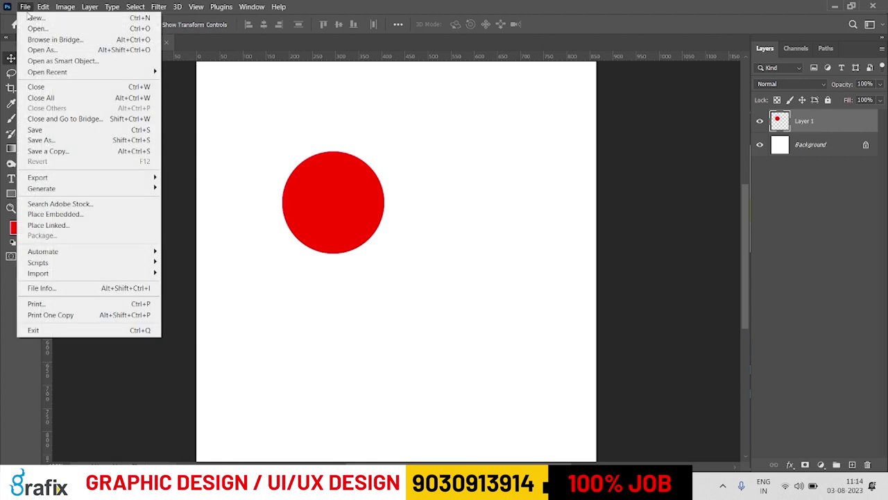
click(31, 28)
scroll(409, 195, down, 10)
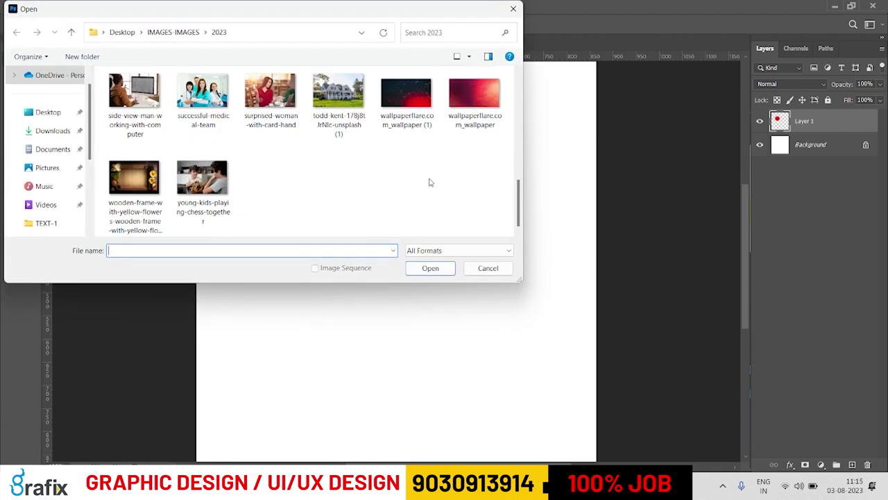
scroll(268, 141, up, 2)
scroll(268, 141, up, 1)
double_click(202, 104)
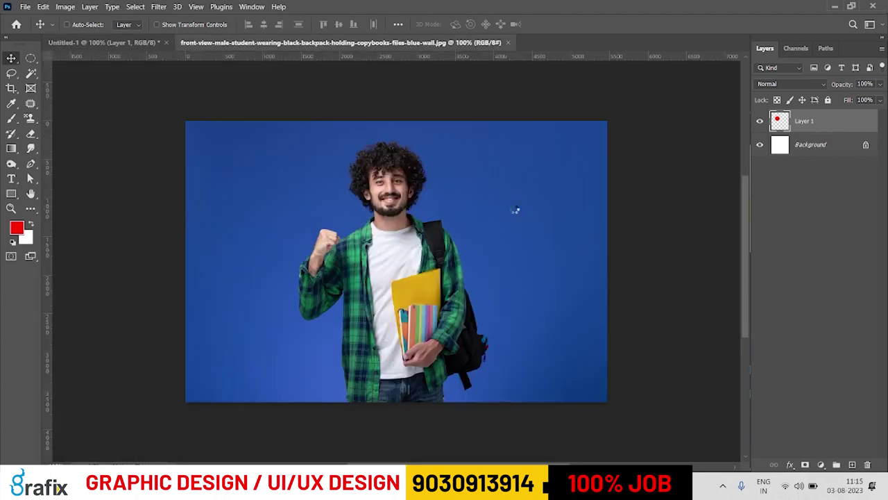
- Show the student photo zoomed to 66.7% on the face and plaid shirt
scroll(406, 229, up, 2)
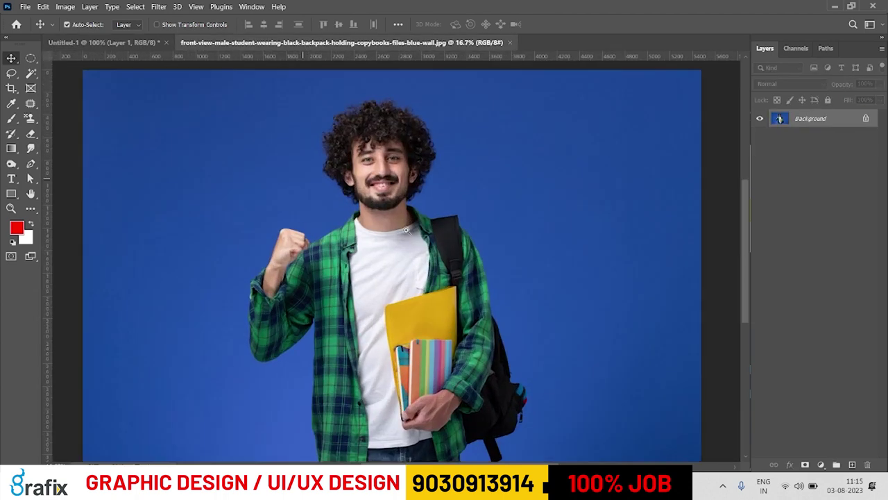
scroll(302, 250, up, 1)
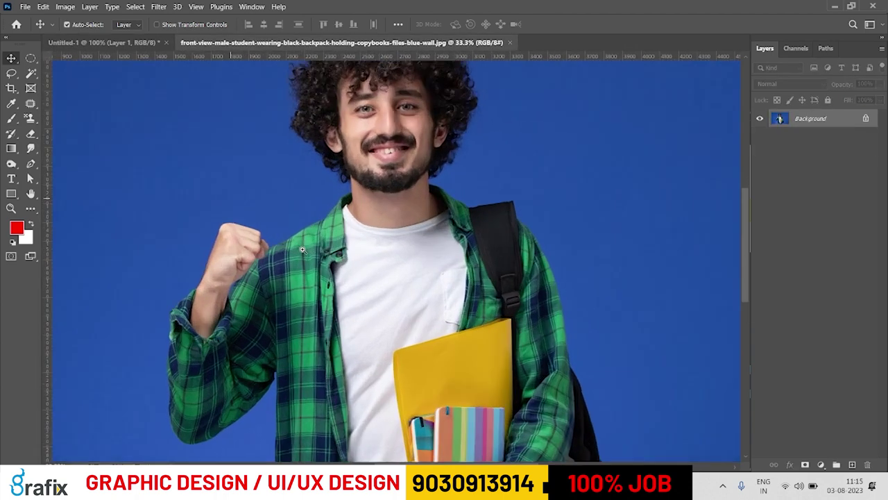
click(136, 42)
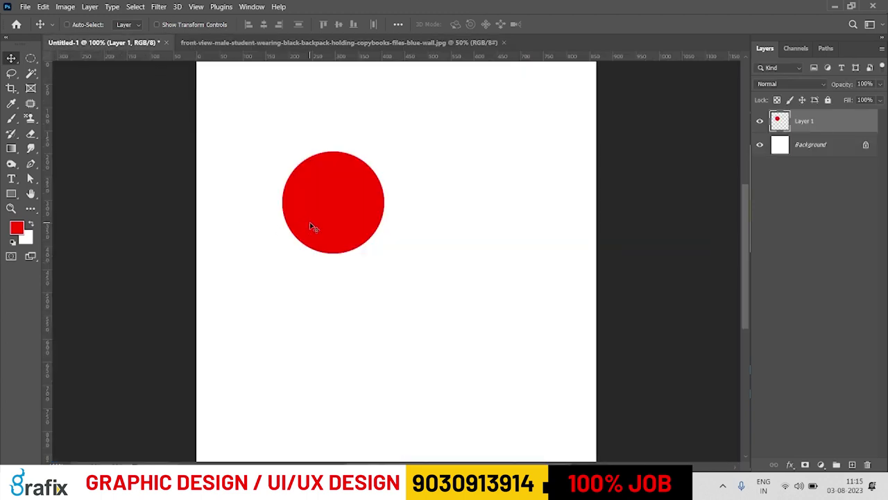
click(364, 43)
scroll(250, 258, up, 1)
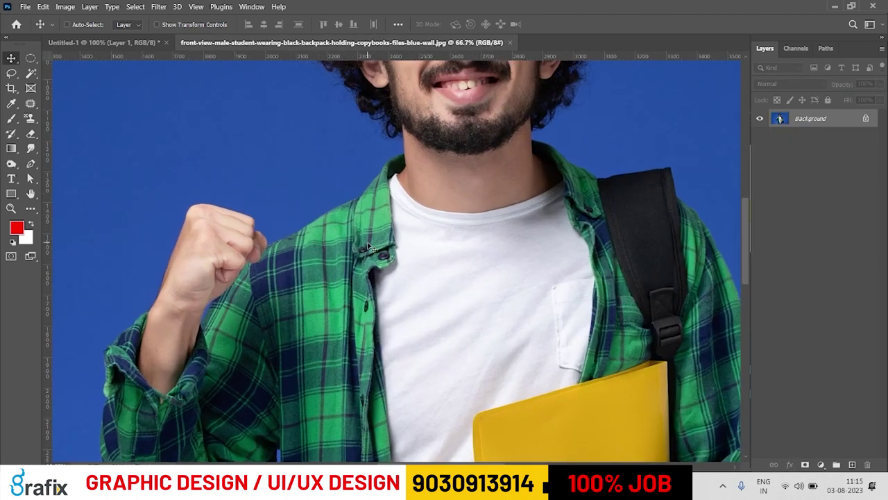
- Sample green from the plaid shirt with the Eyedropper and fill the circle with it
click(19, 106)
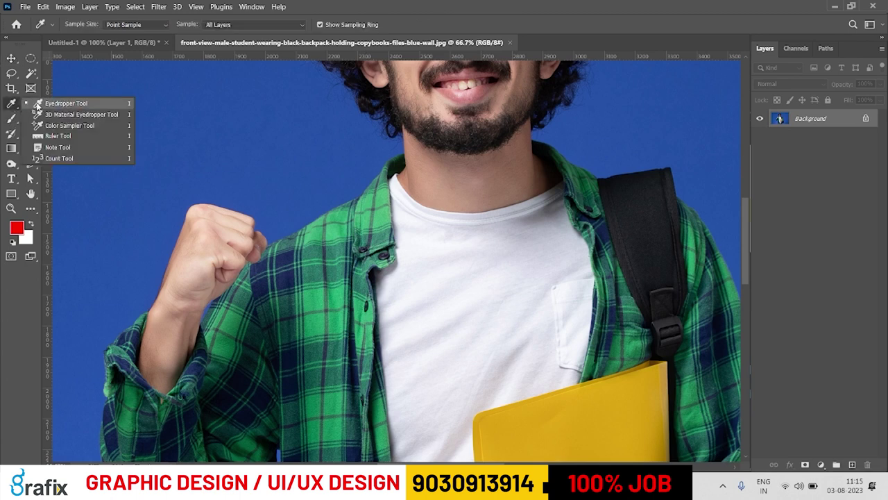
click(38, 106)
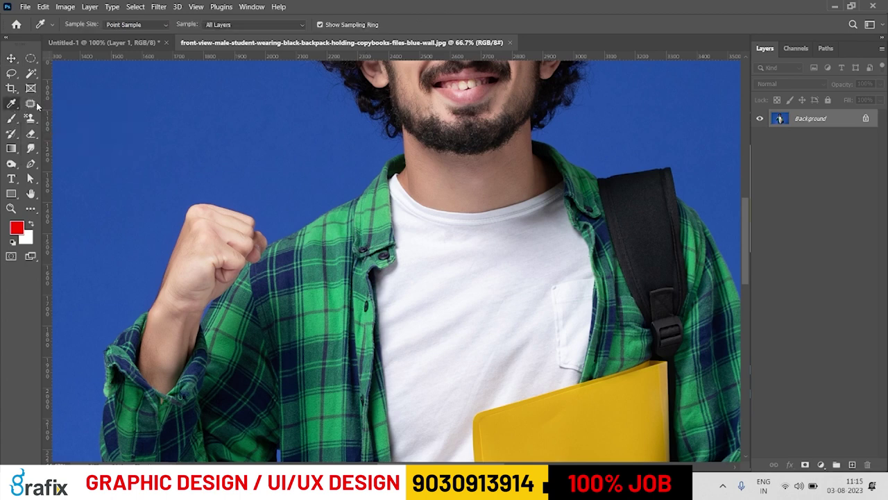
click(317, 232)
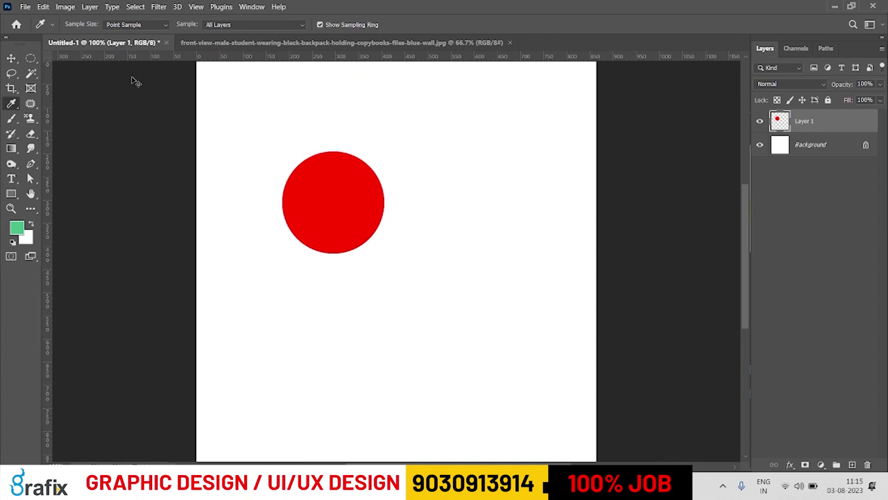
key(alt+BackSpace)
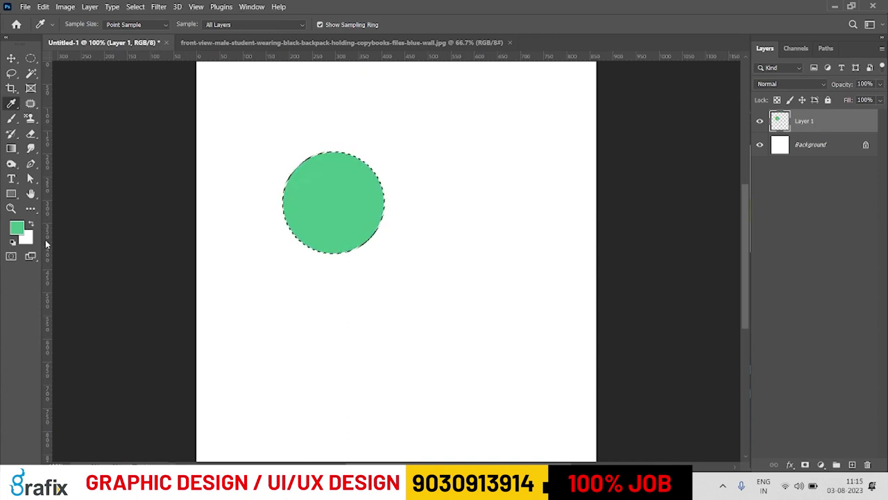
key(ctrl+d)
key(v)
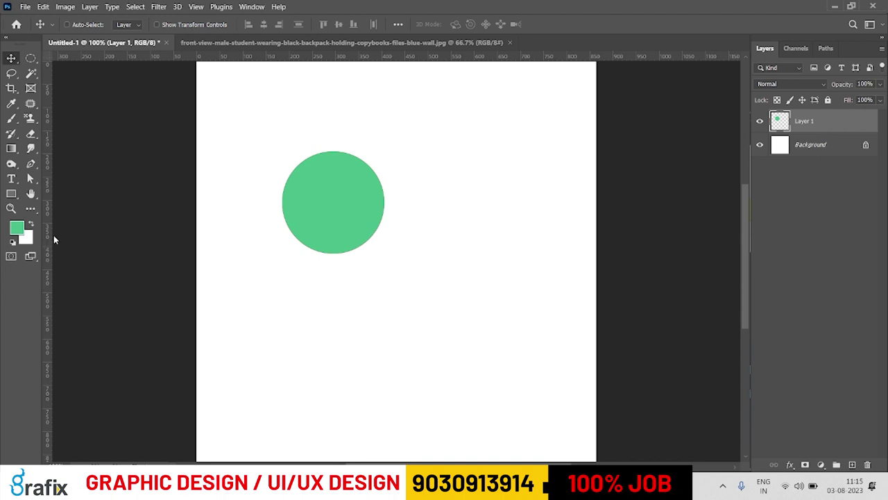
- Sample the shirt's dark navy 1d2c57 and open the foreground colour settings
click(220, 42)
click(15, 108)
right_click(15, 107)
click(42, 104)
click(285, 271)
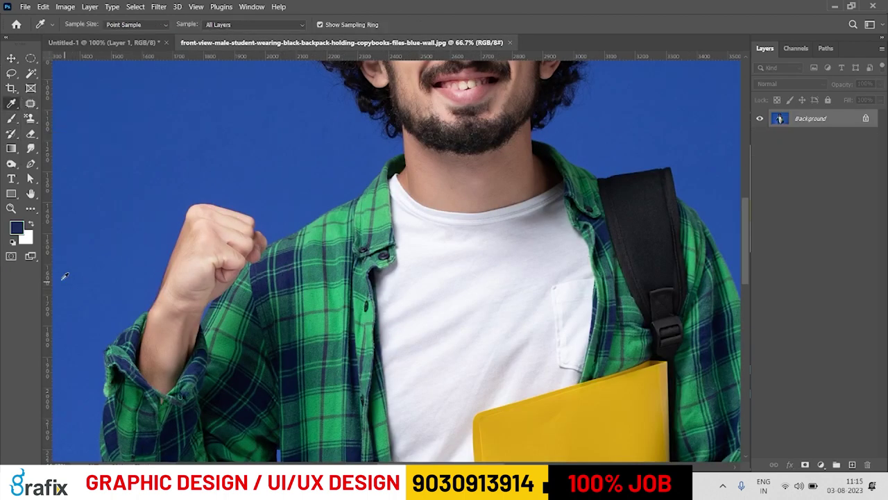
click(18, 233)
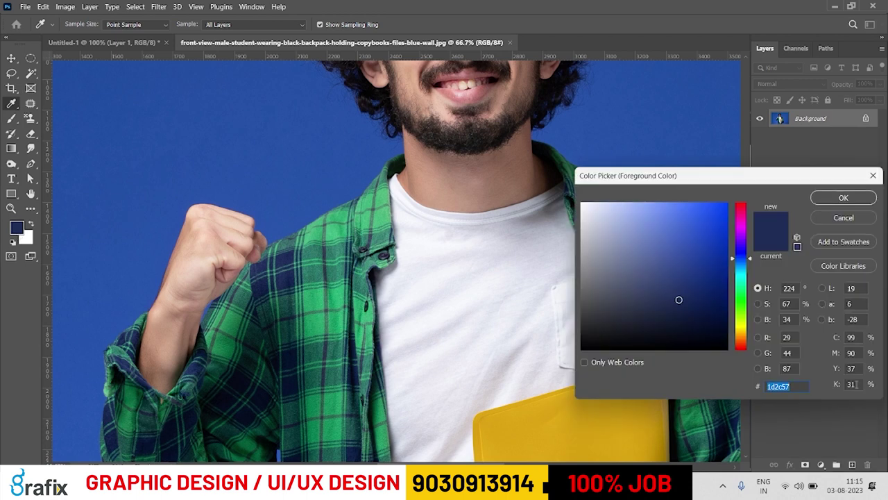
- Move the Color Picker over the photo and select the navy 1d2c57 hex value in its field
drag(777, 179, 611, 106)
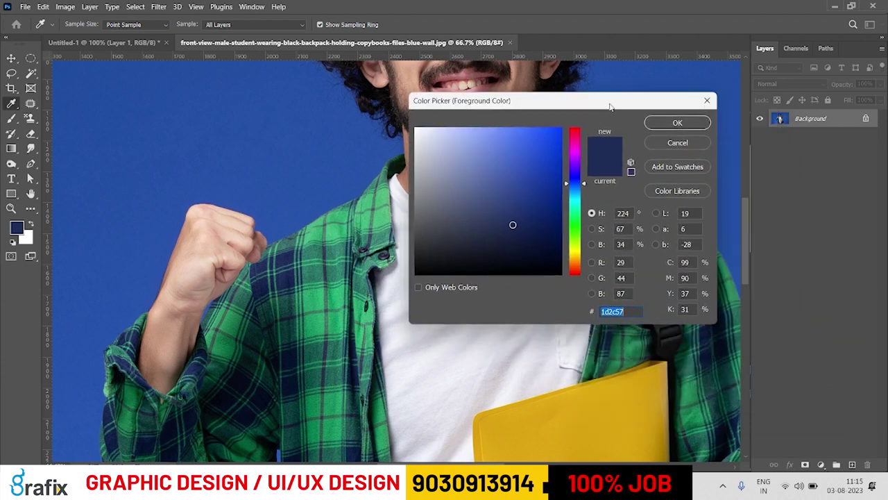
drag(631, 310, 601, 312)
click(628, 313)
double_click(623, 316)
click(633, 310)
drag(633, 311, 582, 310)
drag(627, 312, 597, 312)
click(637, 311)
drag(635, 311, 600, 312)
click(626, 311)
drag(627, 310, 547, 315)
double_click(618, 311)
click(632, 309)
drag(624, 310, 589, 311)
- Keep navy, then pick a red in the Color Picker and apply it as foreground
key(Return)
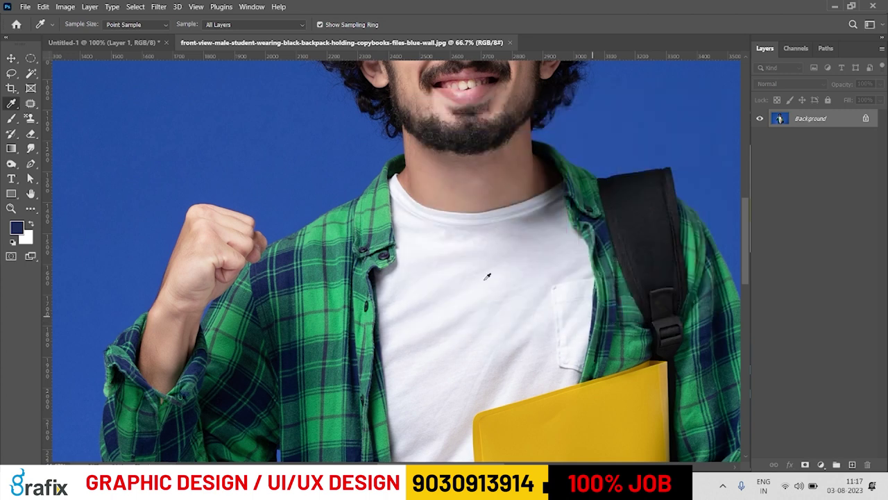
key(v)
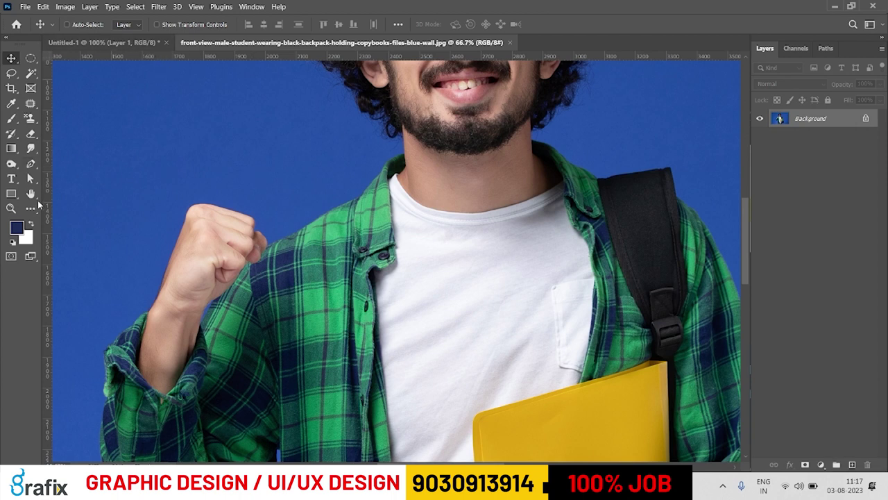
click(16, 227)
click(536, 130)
click(570, 134)
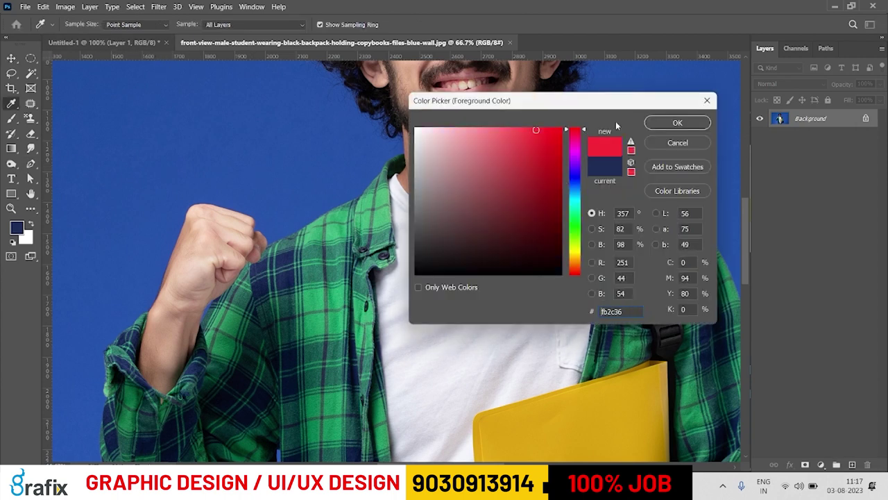
click(678, 123)
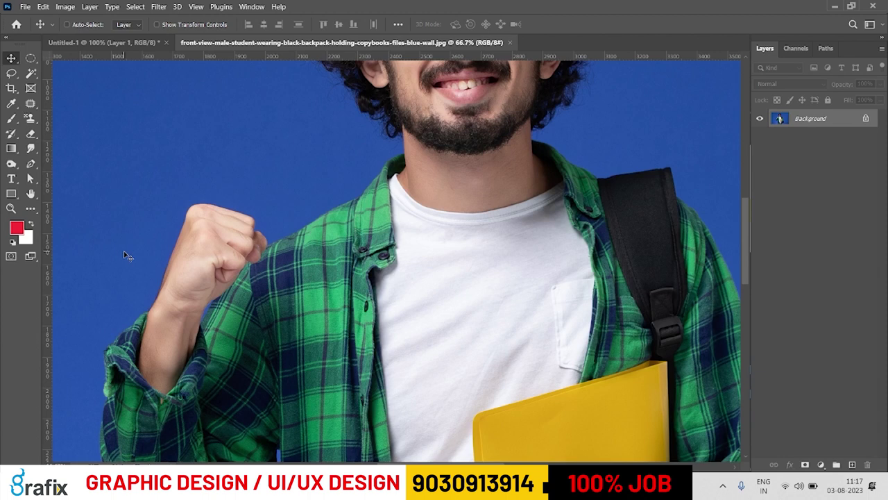
- Enter hex 6a1bf5 in the Color Picker to make the foreground violet
click(17, 227)
key(Tab)
key(Return)
click(614, 311)
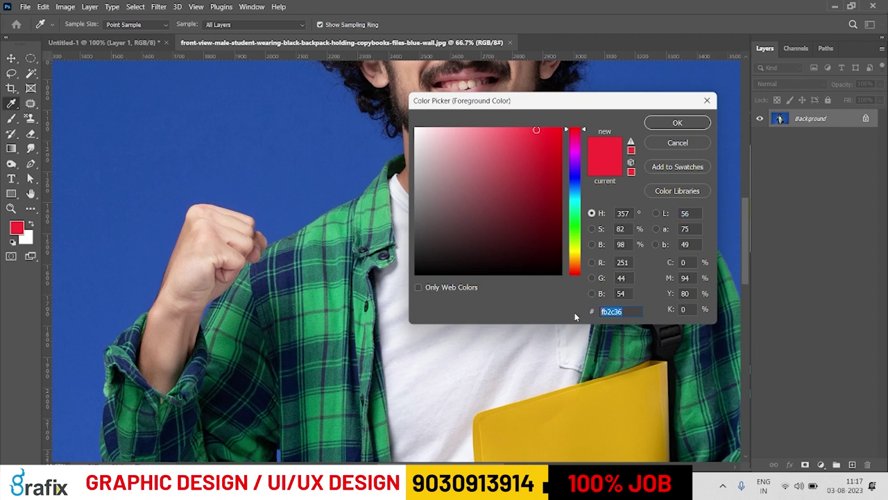
key(Escape)
click(17, 228)
text(6a1bf5)
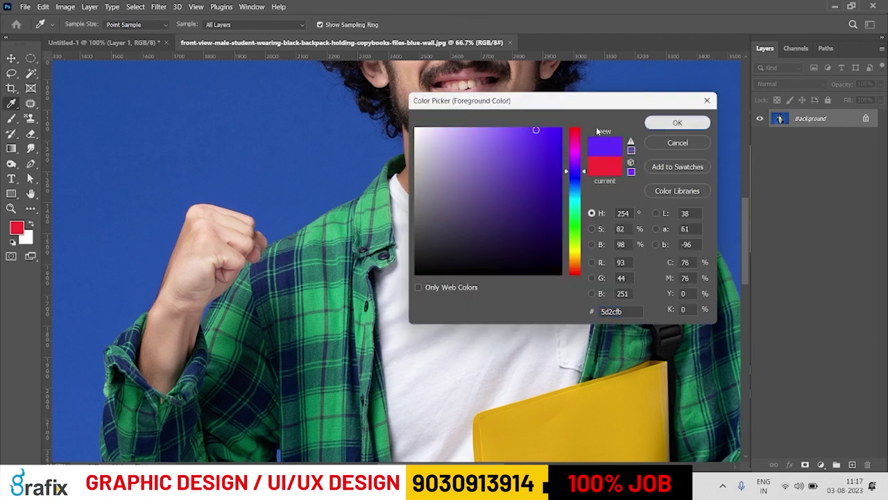
key(Return)
key(v)
- Try red fb2c36 in the Color Picker, then cancel to keep the violet
click(17, 228)
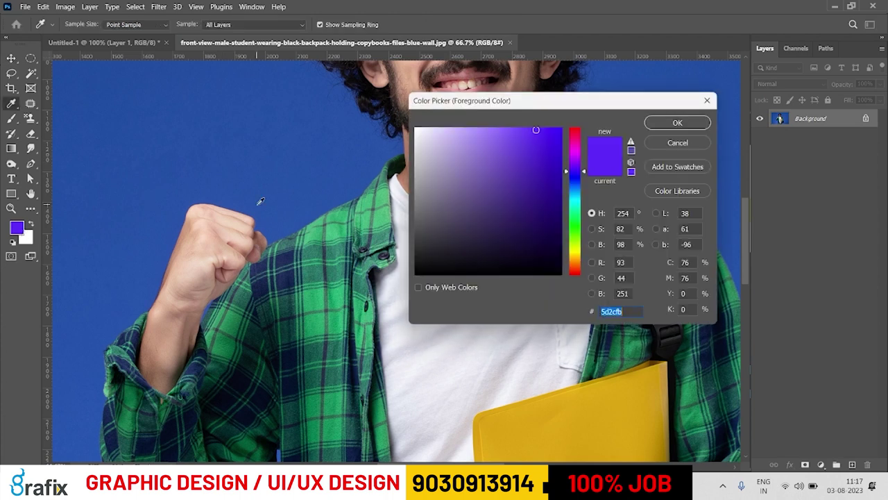
text(fb2c36)
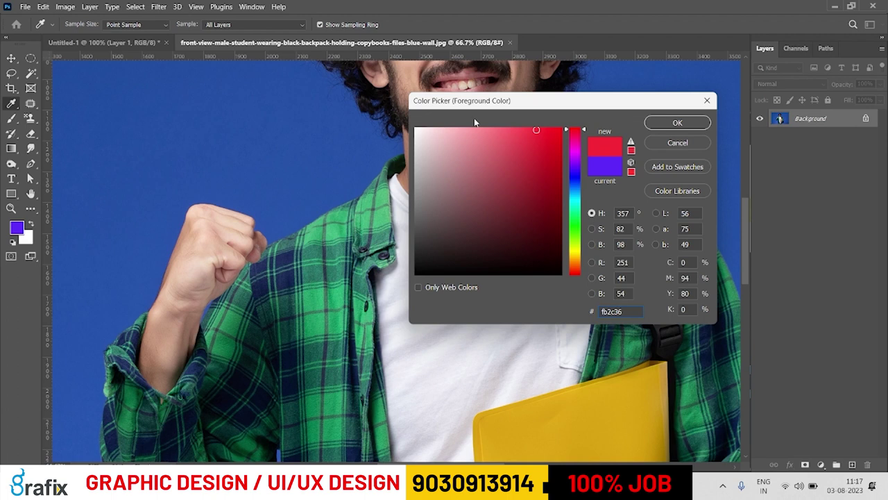
key(Escape)
- Eyedropper the t-shirt white, backpack strap black, and the plaid's navy and greens
click(100, 42)
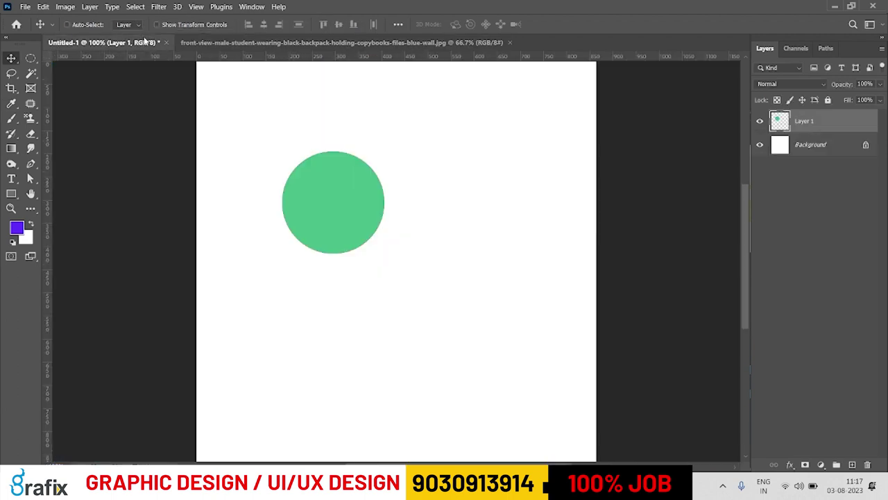
click(11, 103)
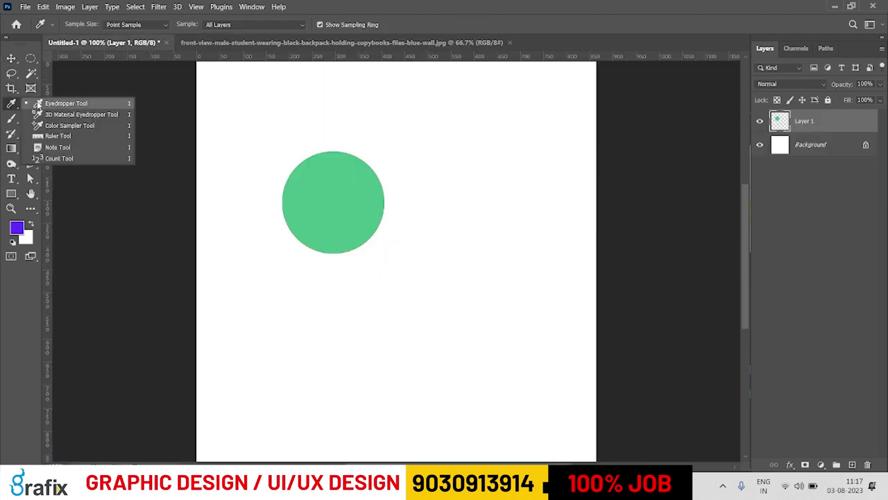
click(290, 42)
click(486, 256)
click(625, 230)
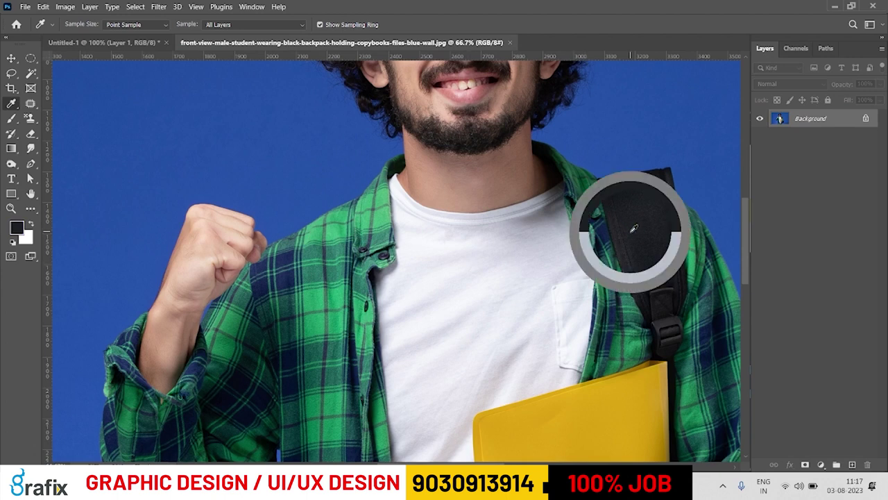
click(267, 351)
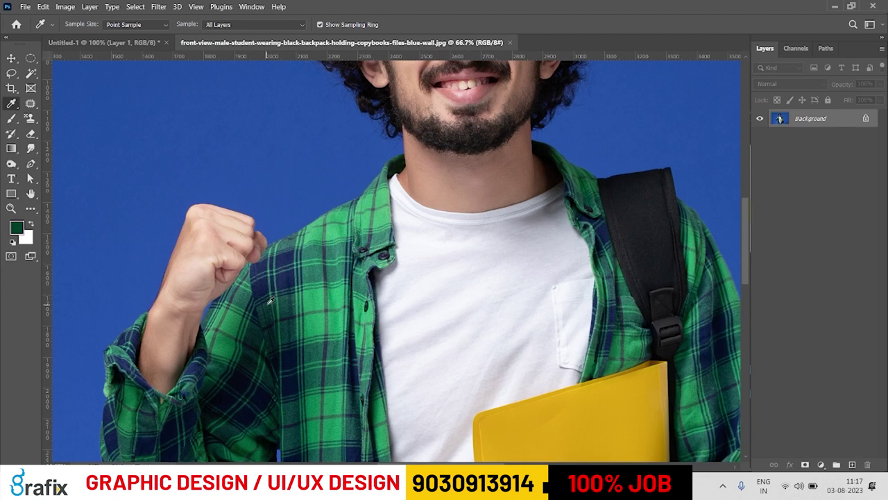
click(347, 244)
click(350, 263)
drag(335, 336, 320, 366)
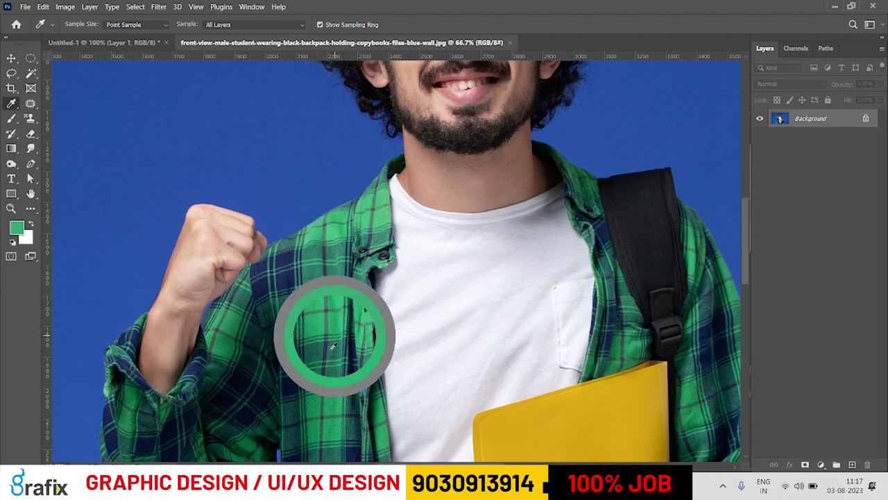
click(326, 258)
- Sample the cheek's brown skin tone, the lips' pink, and the brown near the left eye
scroll(486, 287, up, 5)
click(517, 162)
click(459, 189)
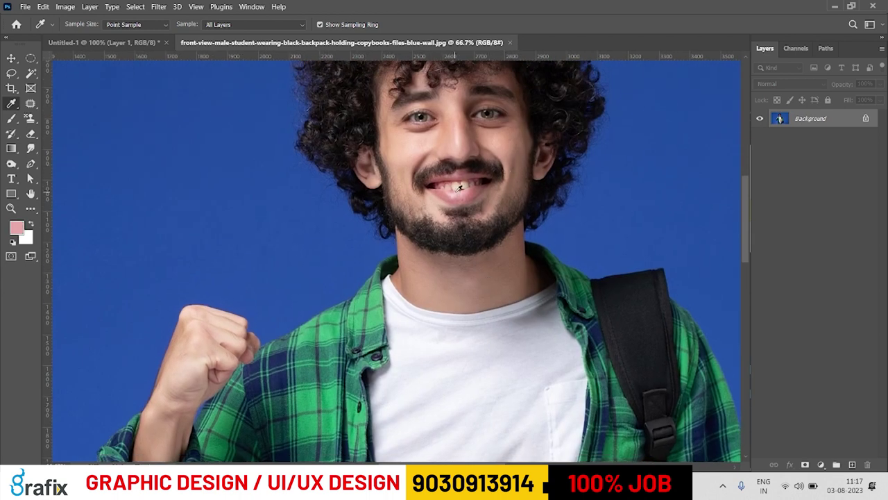
scroll(425, 99, up, 5)
click(405, 156)
- Fit the student photo on screen, then switch to the Windows desktop
right_click(237, 239)
click(264, 243)
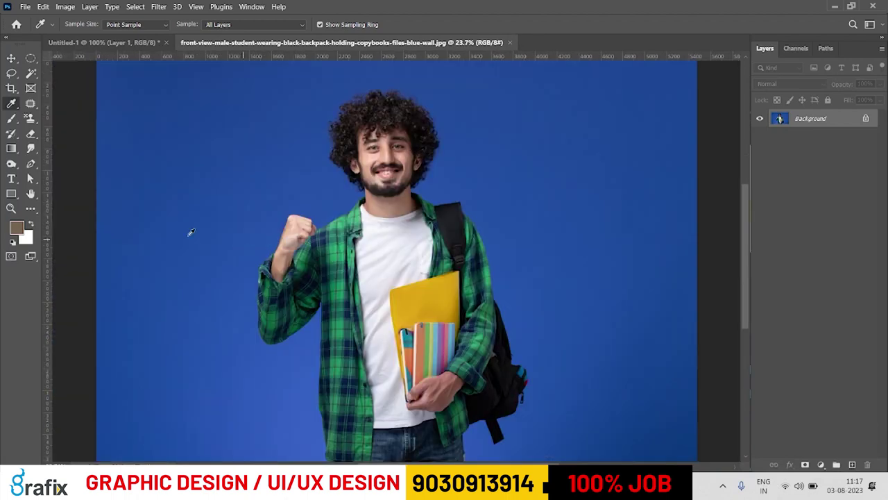
right_click(9, 108)
key(alt+Tab)
key(super+d)
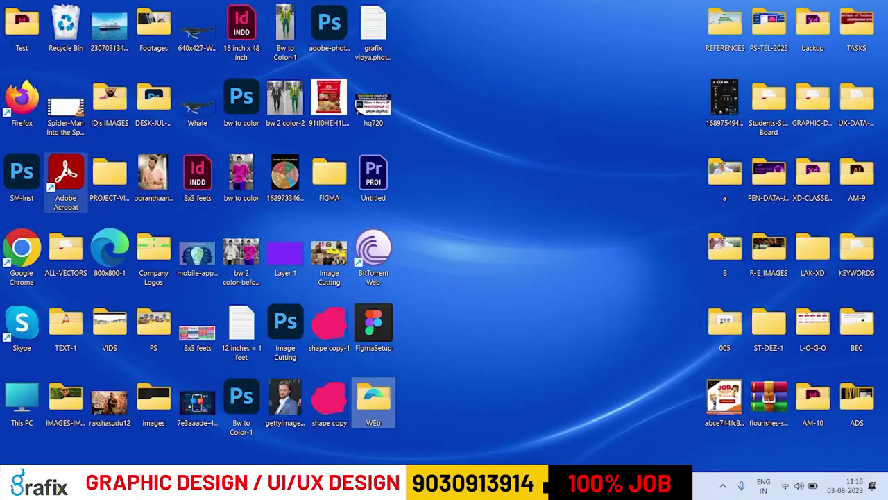
- Open TEXT-1, read the 'I = Eyedropper tool' entry in PSD-Shortcuts-V1, and return to Photoshop
double_click(70, 333)
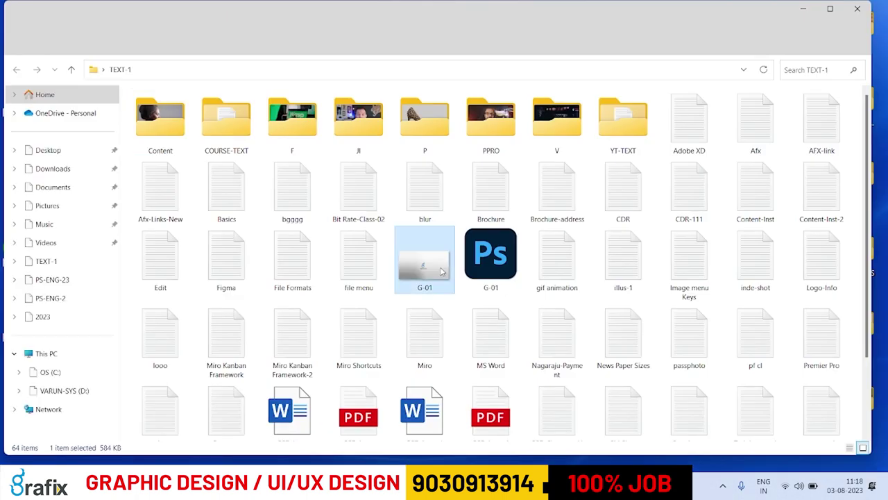
key(alt+Tab)
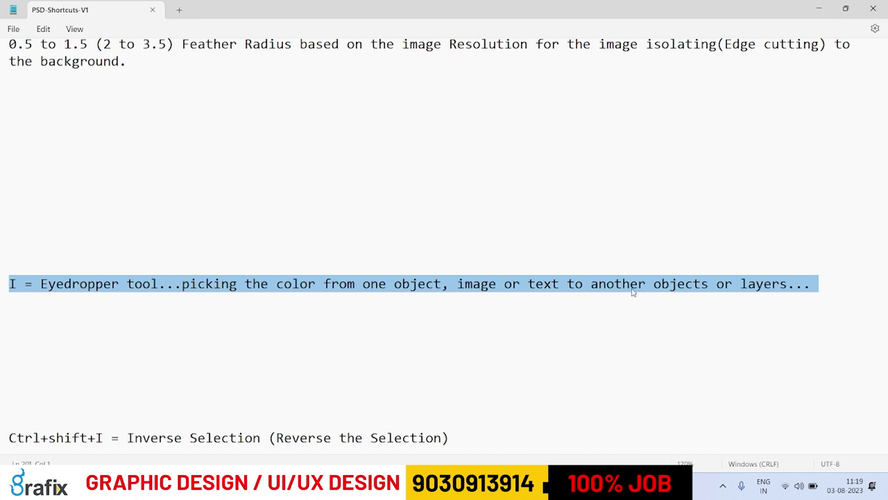
key(alt+Tab)
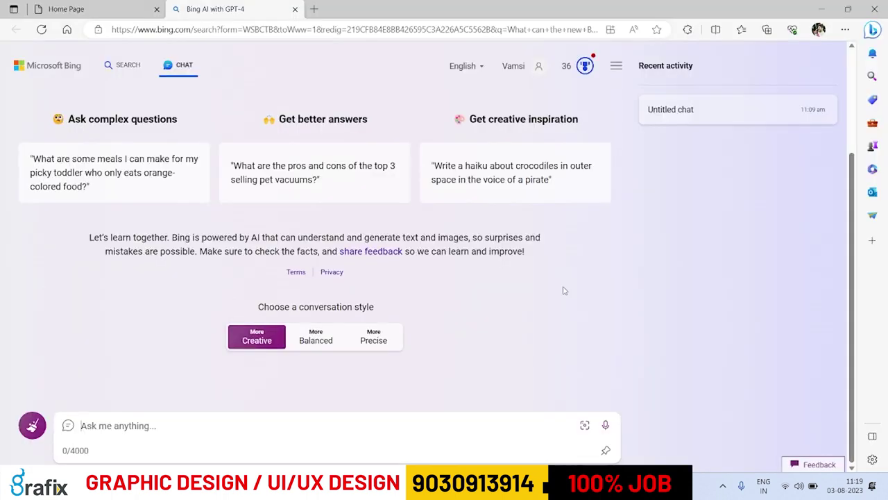
key(alt+Tab)
key(Tab)
- Open the surprised-woman-with-card-hand.jpg photo with Ctrl+O
key(ctrl)
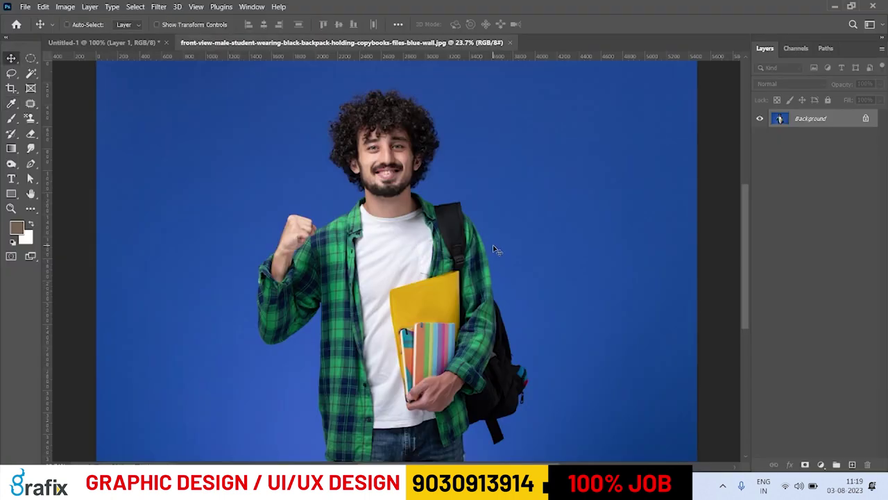
click(345, 292)
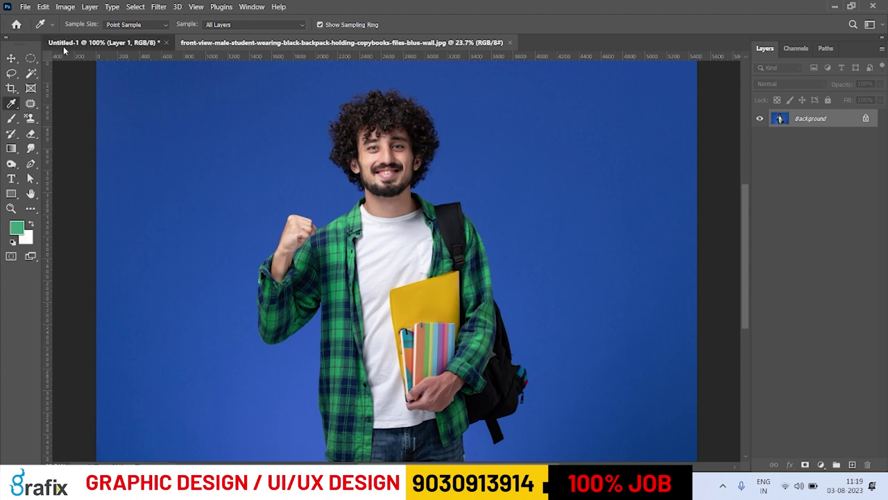
click(97, 43)
key(ctrl+o)
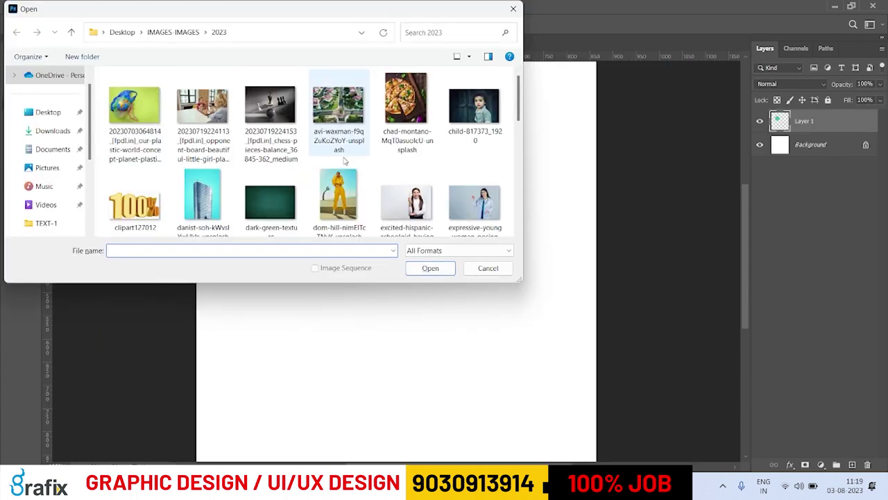
scroll(342, 164, down, 3)
double_click(272, 186)
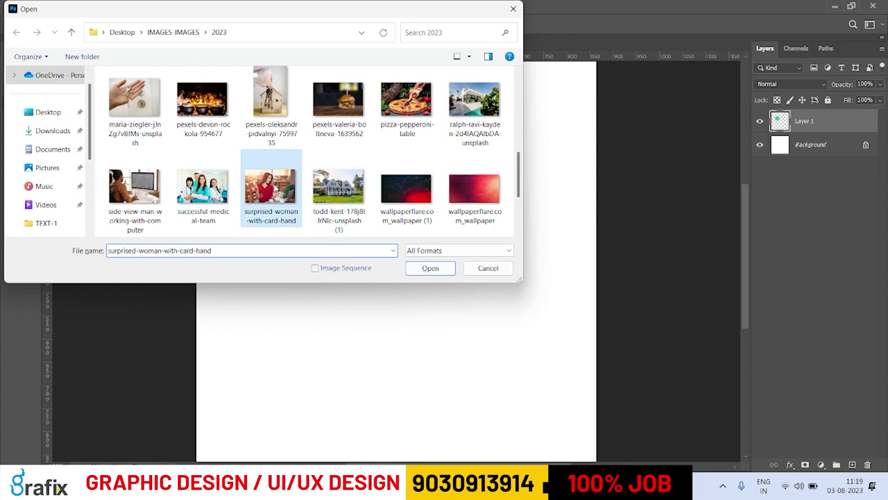
scroll(423, 260, up, 2)
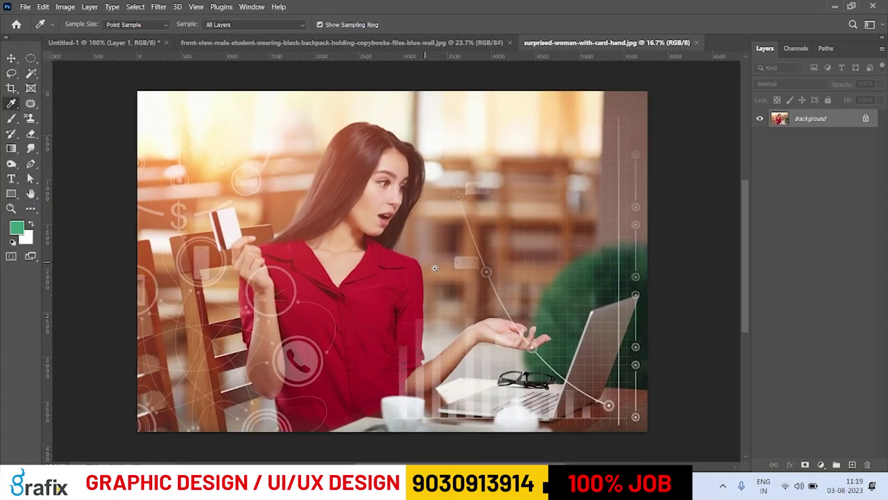
- Eyedropper the woman's red shirt as foreground, then choose the Color Sampler Tool
right_click(11, 102)
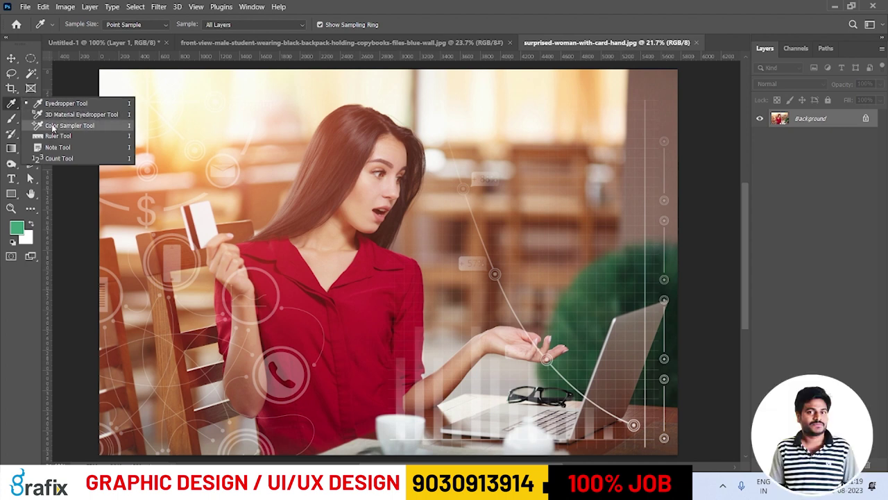
click(66, 103)
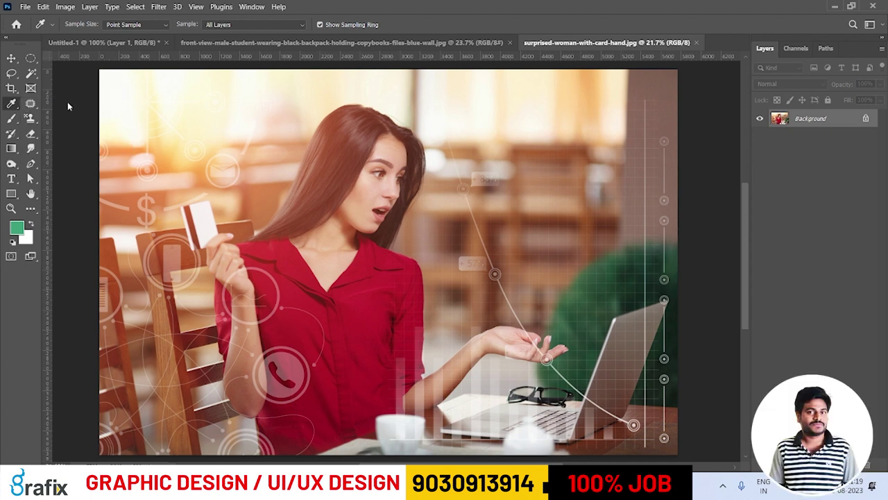
click(306, 267)
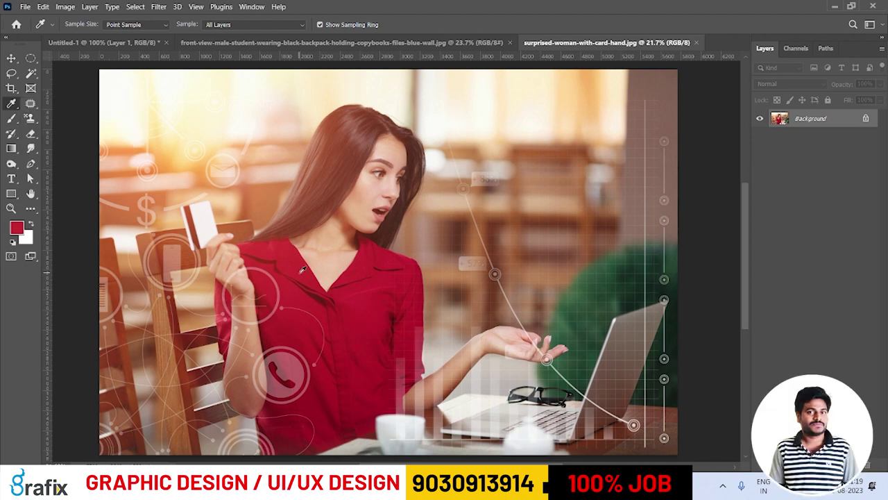
right_click(12, 106)
click(40, 126)
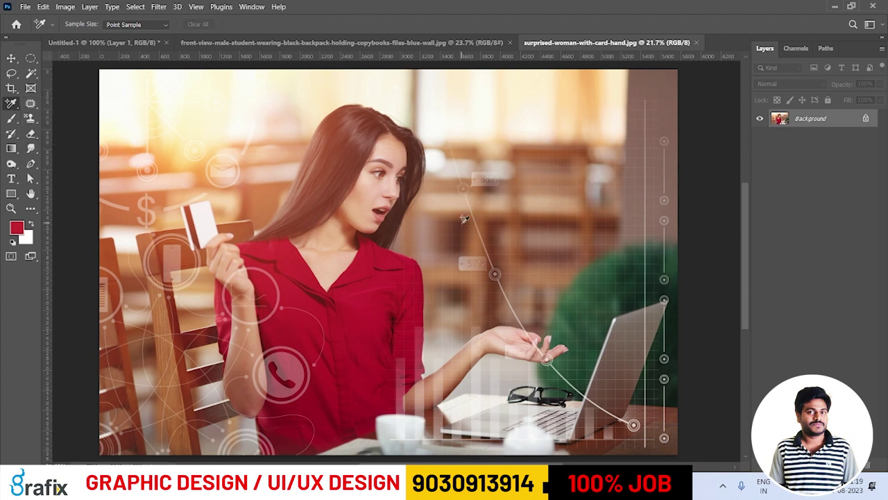
- Open ralph-ravi-kayden-2d4lAQAlbDA-unsplash.jpg, sample the pool colour, and float the Info panel
key(ctrl+o)
scroll(463, 227, down, 3)
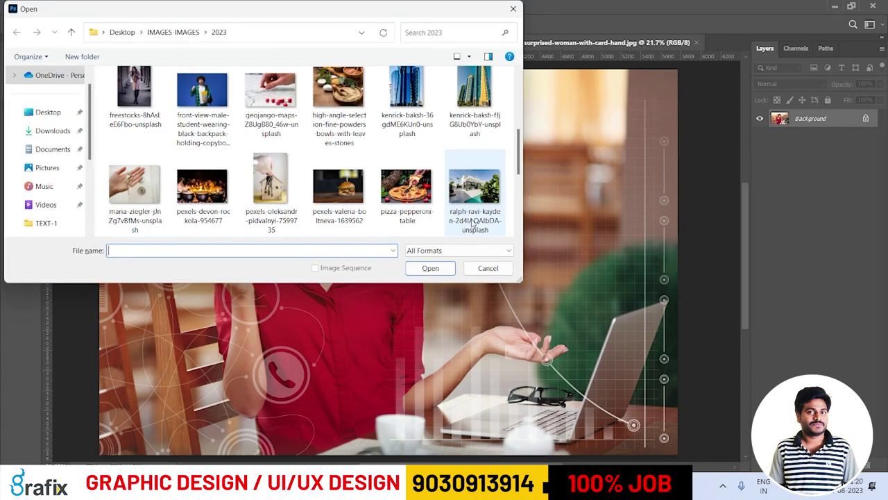
double_click(480, 200)
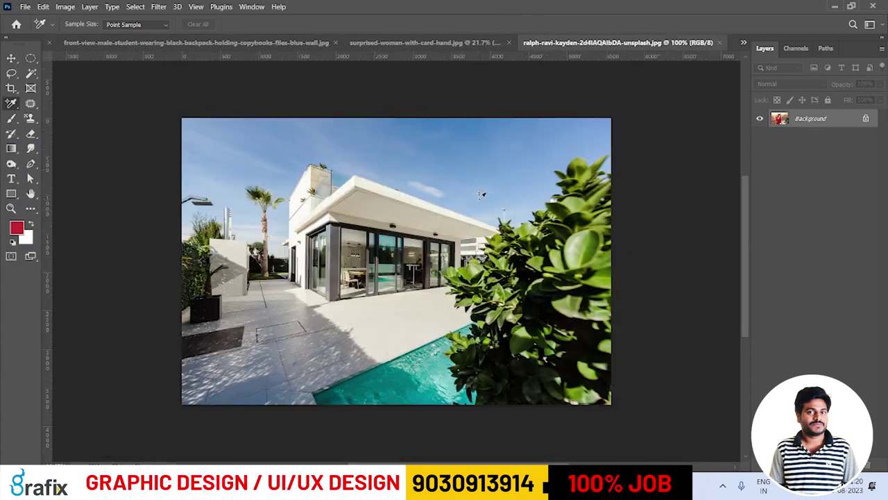
scroll(476, 214, up, 1)
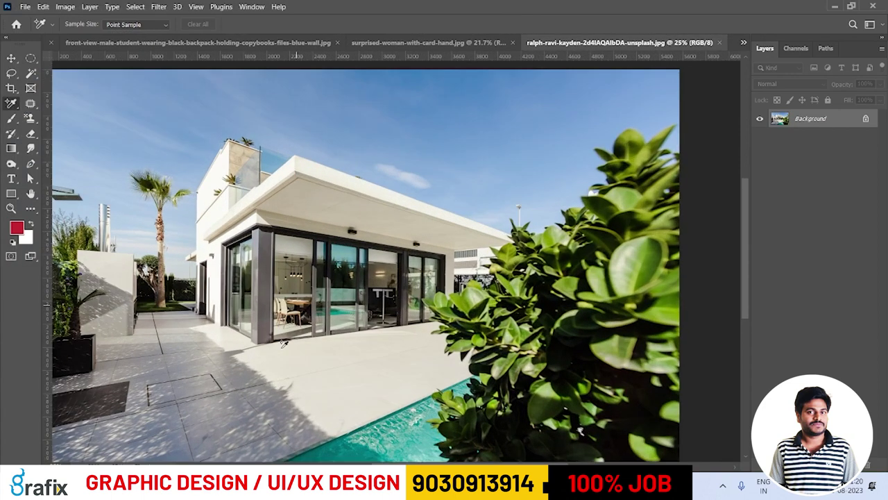
scroll(428, 436, down, 1)
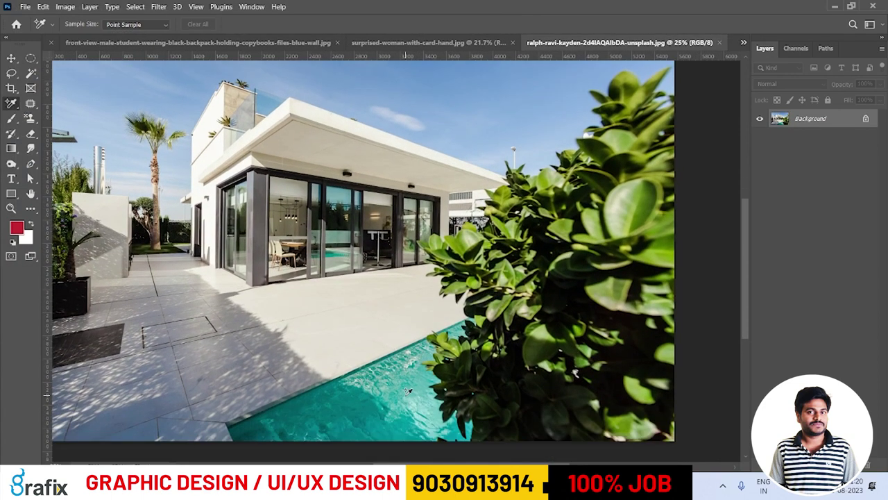
click(405, 394)
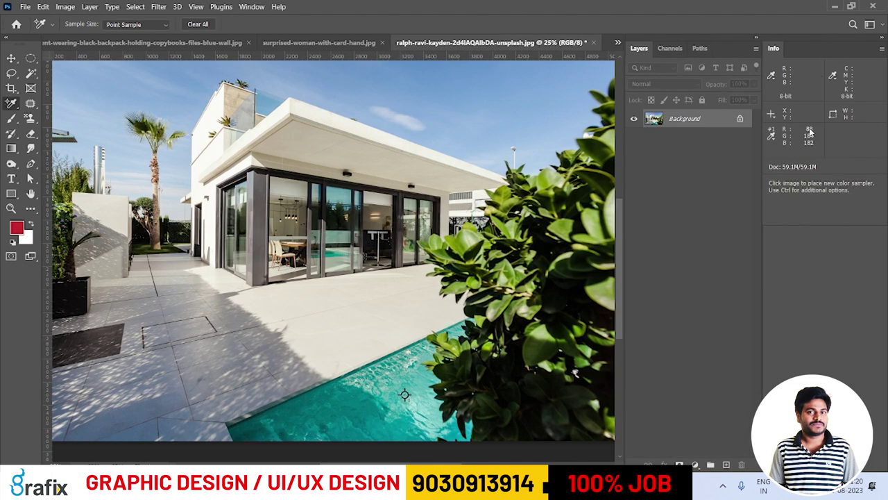
drag(817, 52, 481, 118)
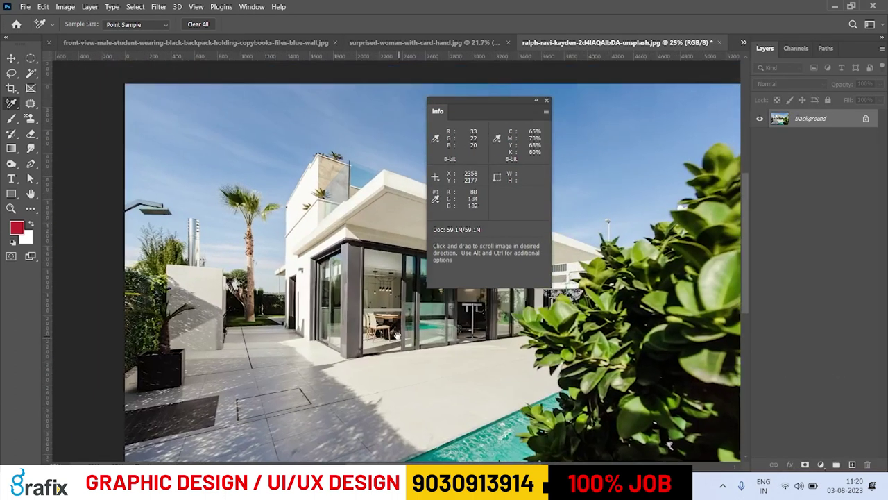
drag(397, 336, 386, 333)
- Add eight more colour sample points on the plant, building, sky, trees and paved path
click(708, 203)
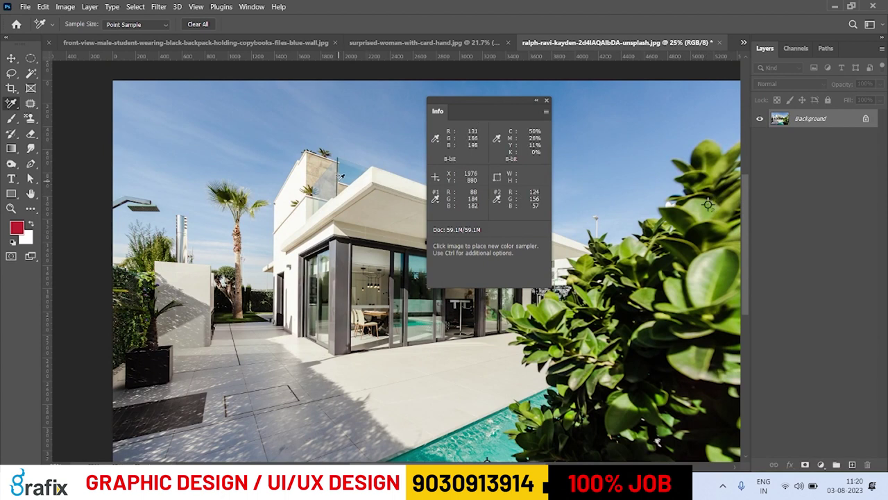
click(337, 180)
click(187, 133)
click(294, 94)
click(198, 268)
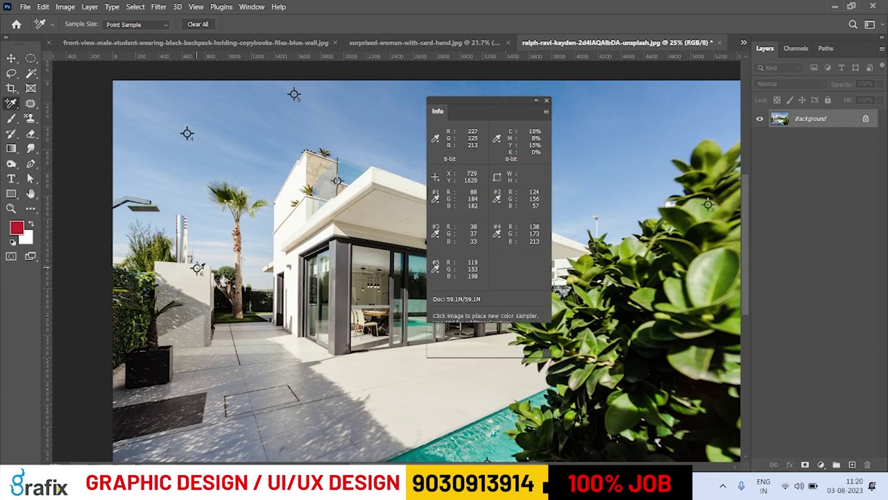
click(247, 358)
click(608, 183)
click(647, 123)
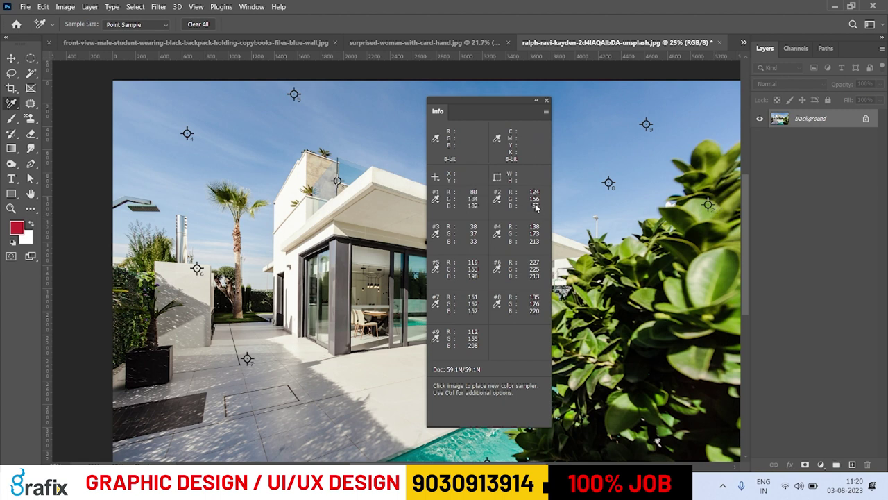
- Set the foreground colour to R 124, G 156, B 57
click(16, 229)
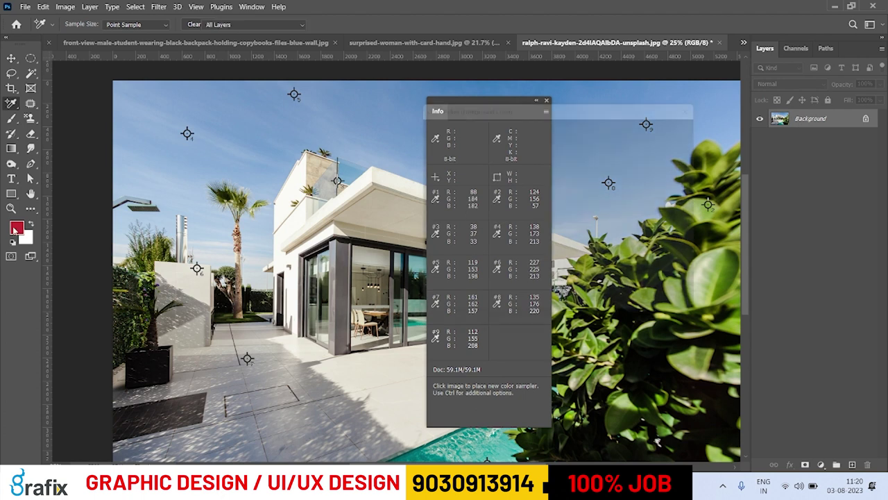
drag(509, 102, 224, 124)
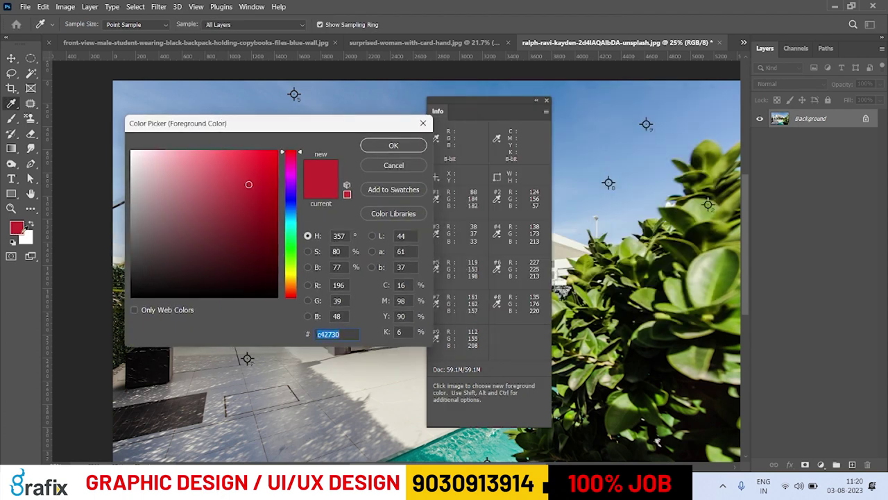
click(341, 285)
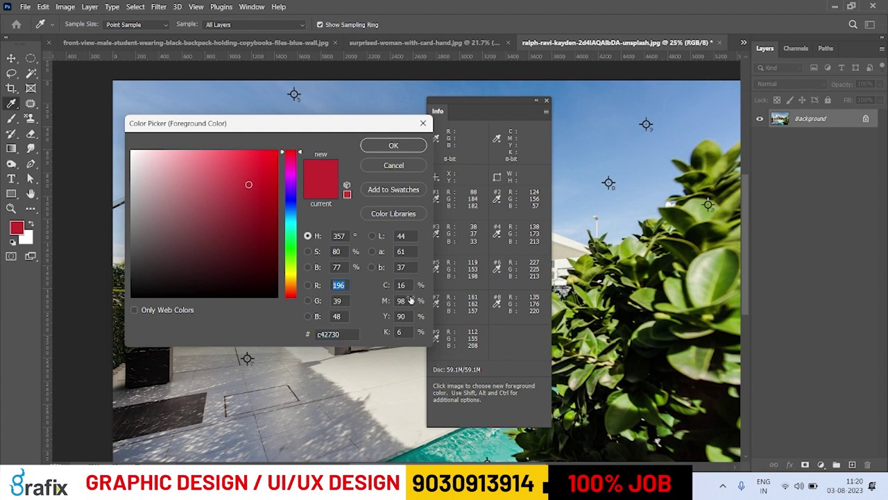
text(124)
key(Tab)
text(156)
key(Tab)
text(57)
key(Tab)
click(373, 143)
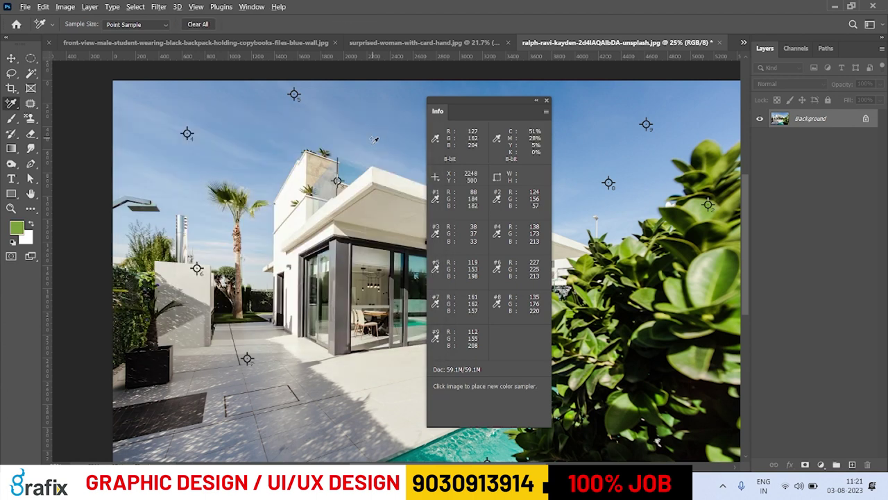
- Switch to the Ruler Tool, then the Move Tool, and close the house photo
scroll(375, 134, down, 2)
right_click(11, 104)
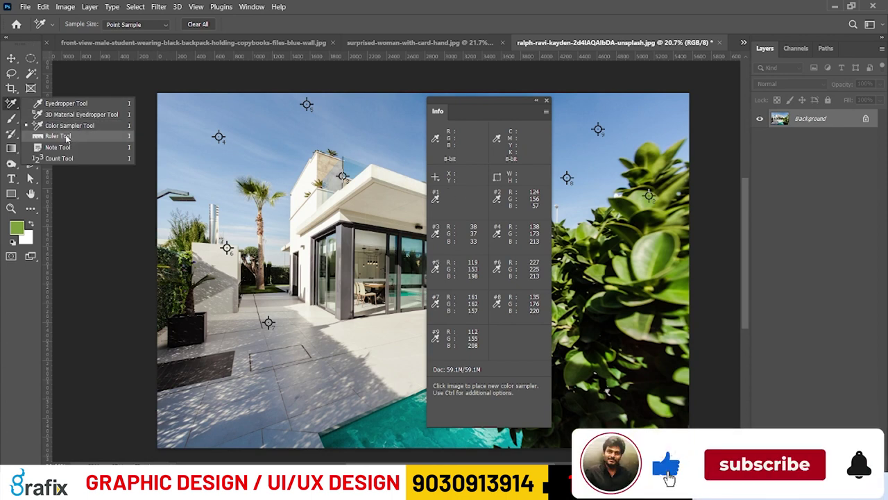
click(58, 136)
key(v)
key(ctrl+w)
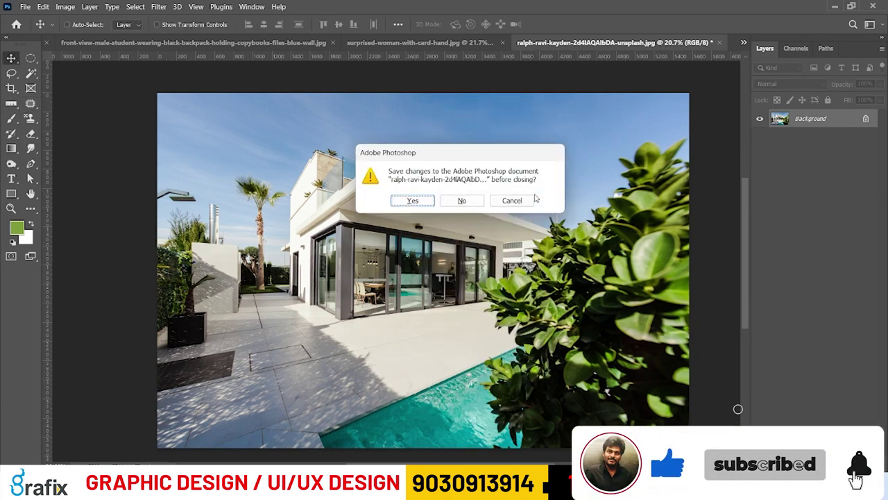
- Discard the house photo's changes, then close the surprised-woman and student photos
key(n)
key(w)
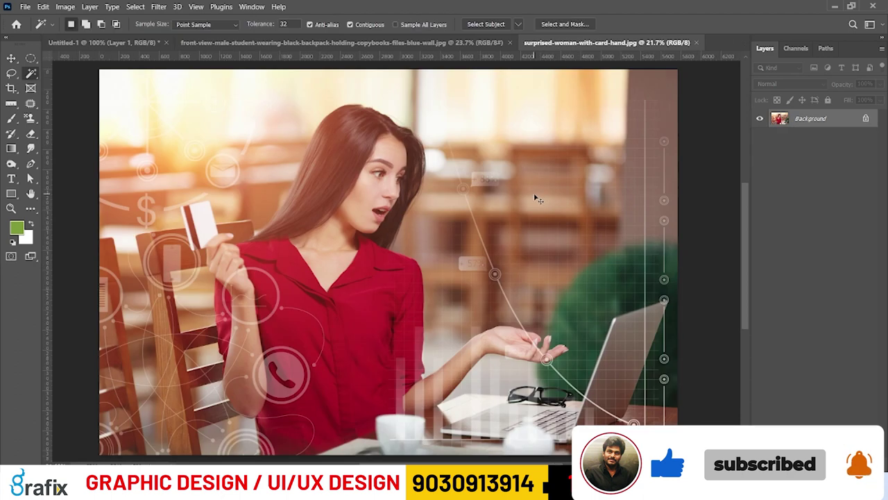
key(ctrl+w)
click(512, 45)
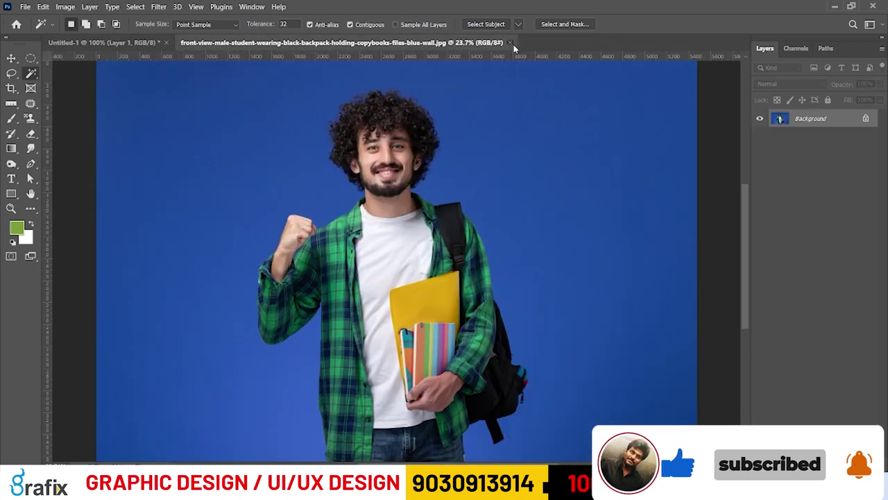
click(513, 45)
- Open 1_xFrTKax5tKxLdGMTU7qUMQ.png from the IMAGES-IMAGES folder
click(8, 7)
click(25, 7)
click(38, 25)
click(388, 194)
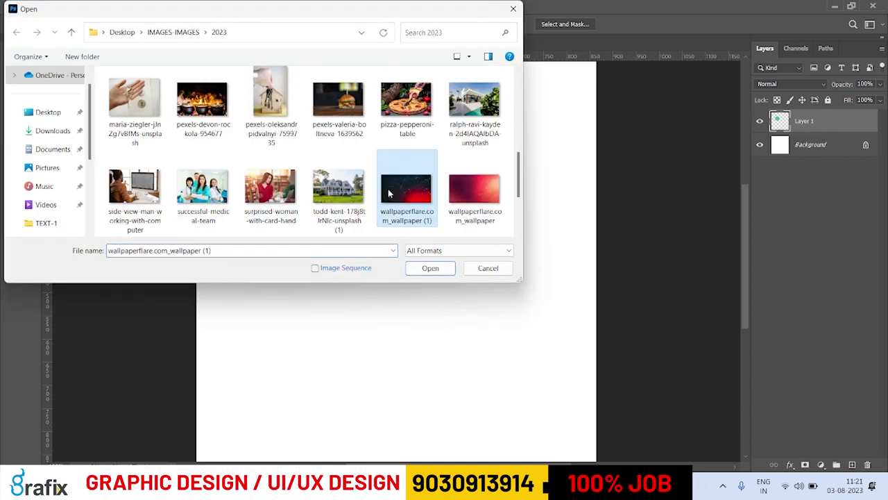
key(BackSpace)
scroll(389, 193, down, 5)
scroll(388, 193, down, 5)
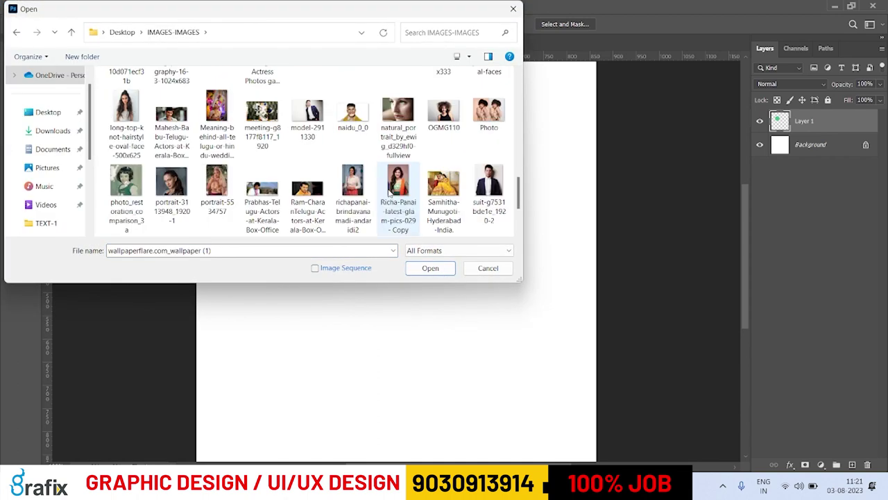
drag(515, 279, 571, 422)
scroll(297, 268, up, 10)
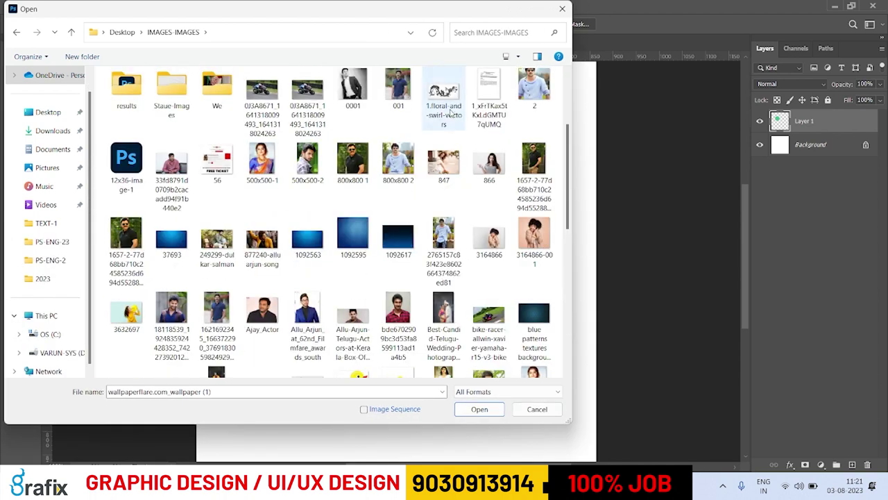
double_click(486, 88)
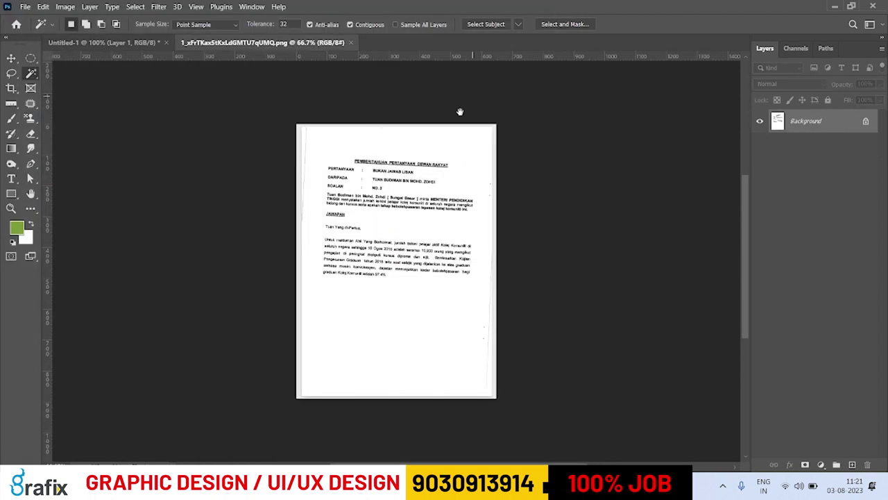
scroll(400, 210, up, 3)
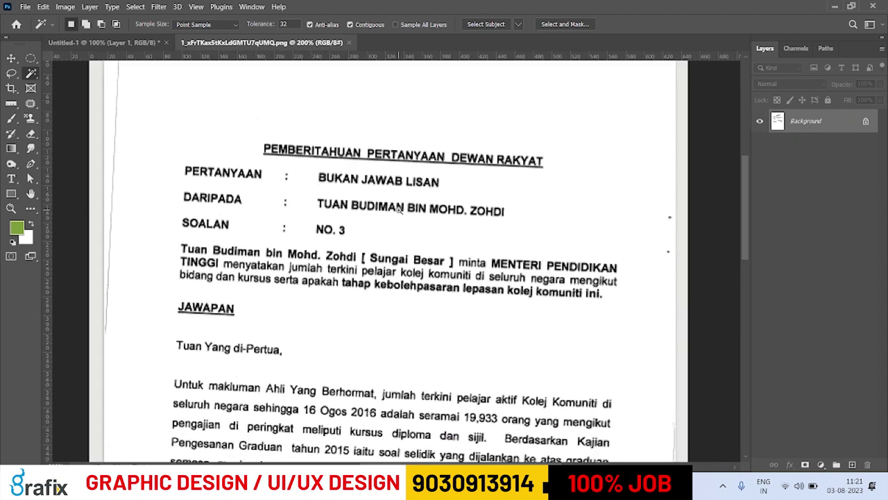
scroll(399, 210, down, 2)
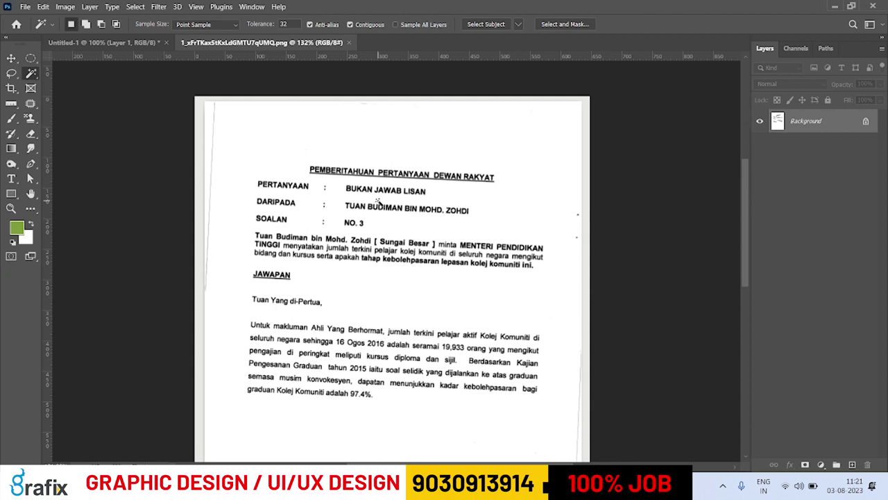
scroll(376, 201, up, 2)
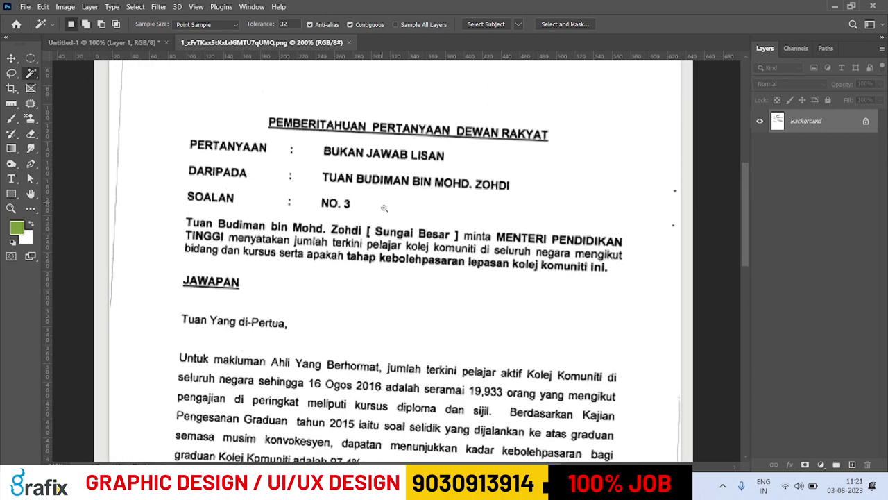
click(14, 121)
click(58, 118)
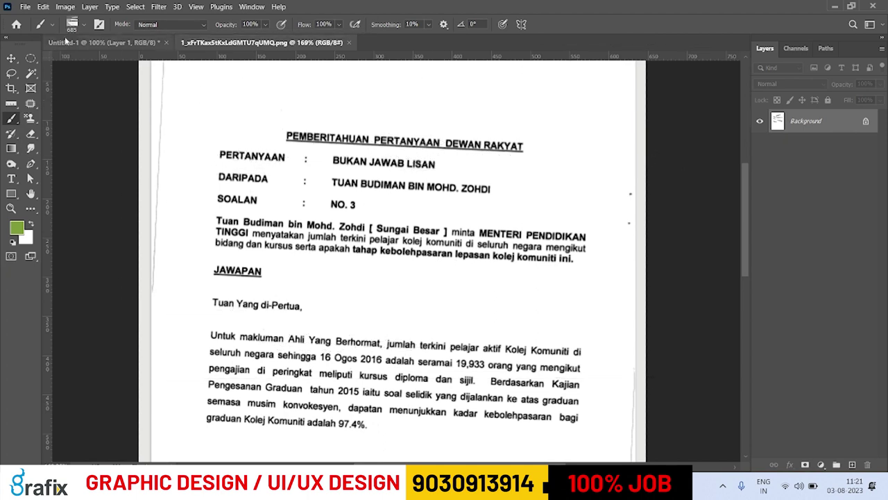
click(82, 25)
scroll(78, 173, up, 3)
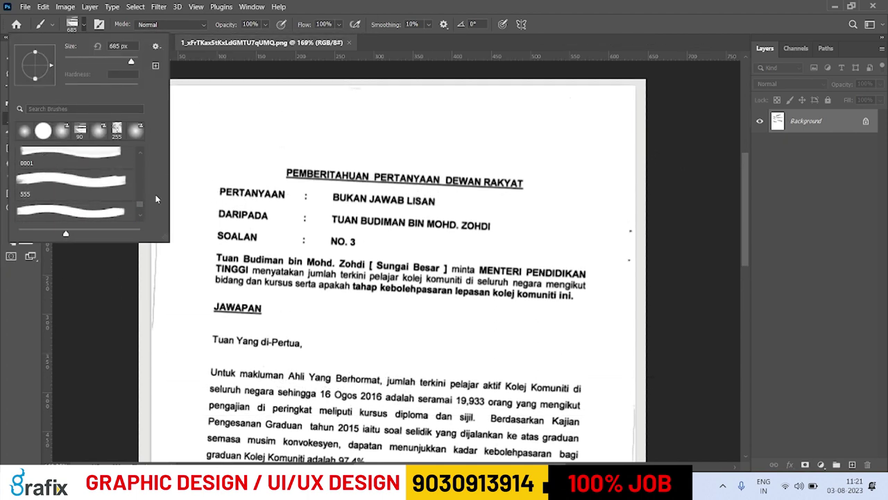
scroll(140, 205, down, 2)
key(Escape)
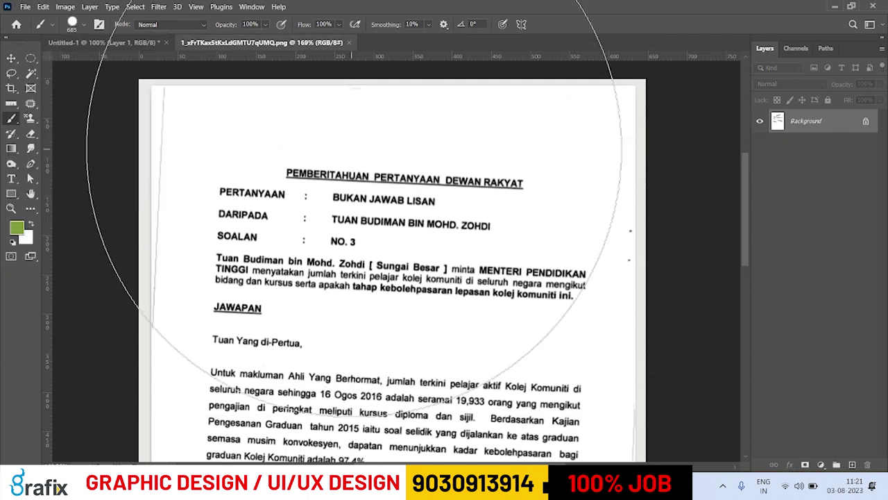
key(bracketleft)
key(bracketleft)
key(bracketleft)
key(bracketleft)
key(bracketleft)
key(bracketleft)
key(bracketleft)
key(bracketleft)
key(bracketleft)
key(bracketleft)
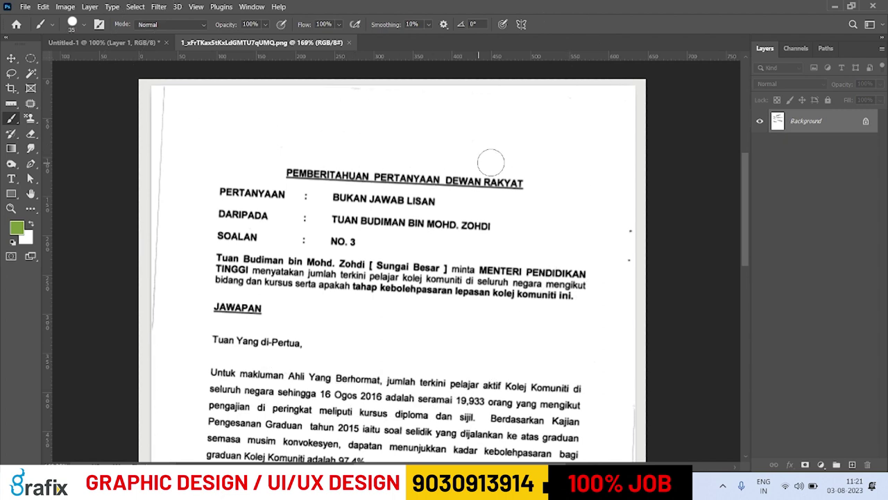
key(bracketleft)
key(bracketleft)
key(bracketleft)
key(bracketleft)
key(bracketleft)
key(bracketleft)
mouse_move(497, 148)
mouse_down()
mouse_move(553, 164)
mouse_move(557, 201)
mouse_up()
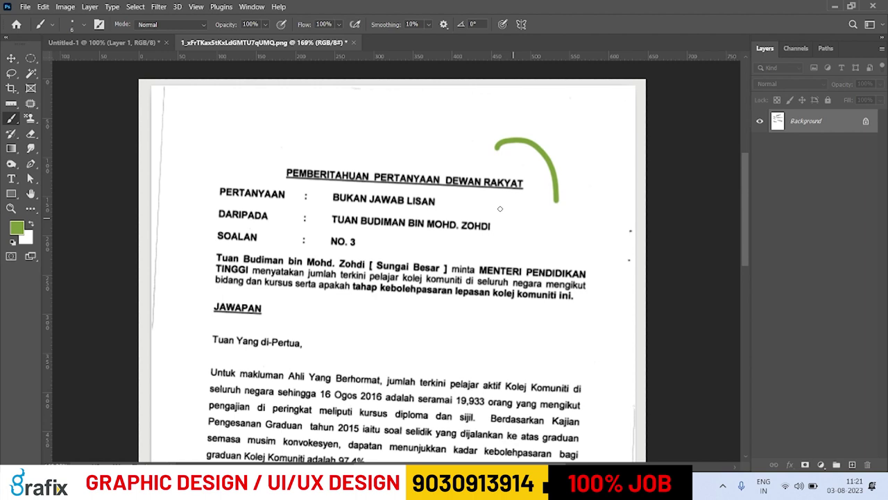
mouse_move(463, 156)
mouse_down()
mouse_move(436, 139)
mouse_move(372, 129)
mouse_move(331, 172)
mouse_up()
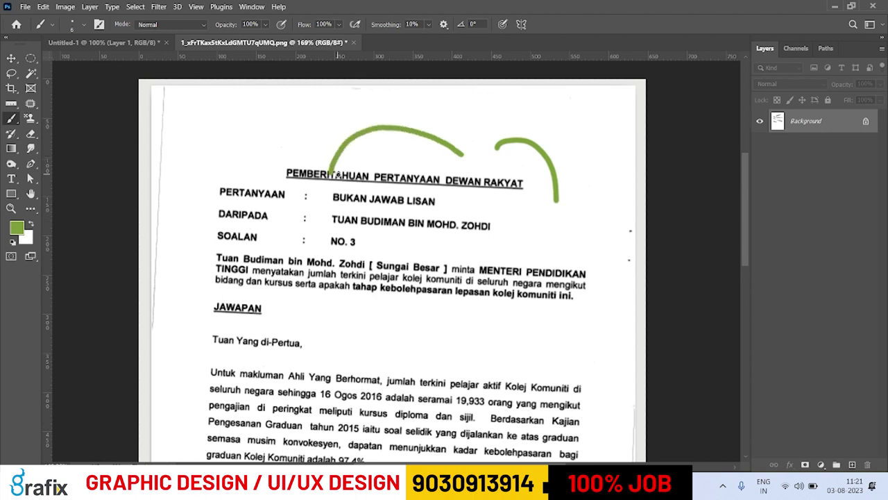
key(ctrl+z)
key(ctrl+z)
scroll(421, 174, down, 1)
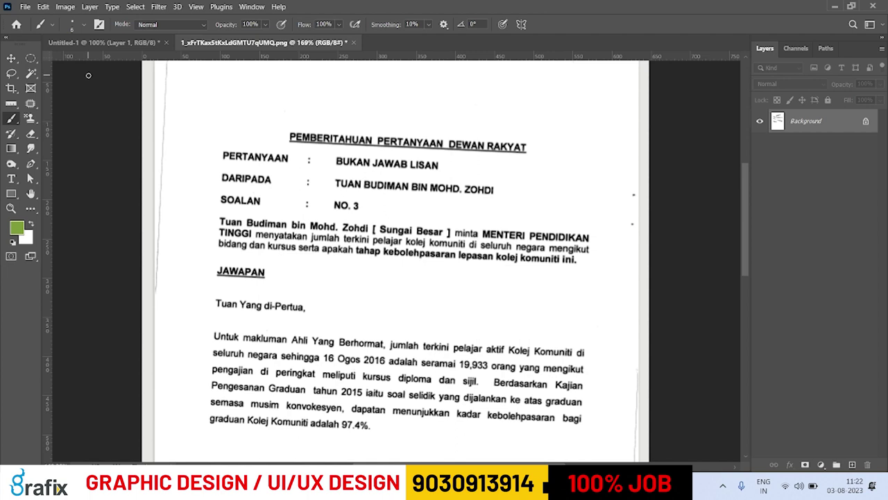
- Measure the heading underline with the Ruler Tool, reading -2.9° over 299.38
click(11, 103)
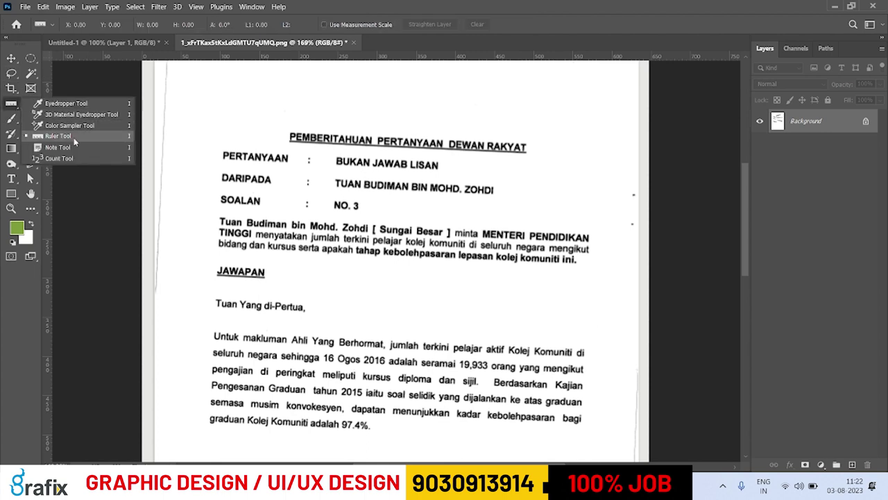
click(73, 138)
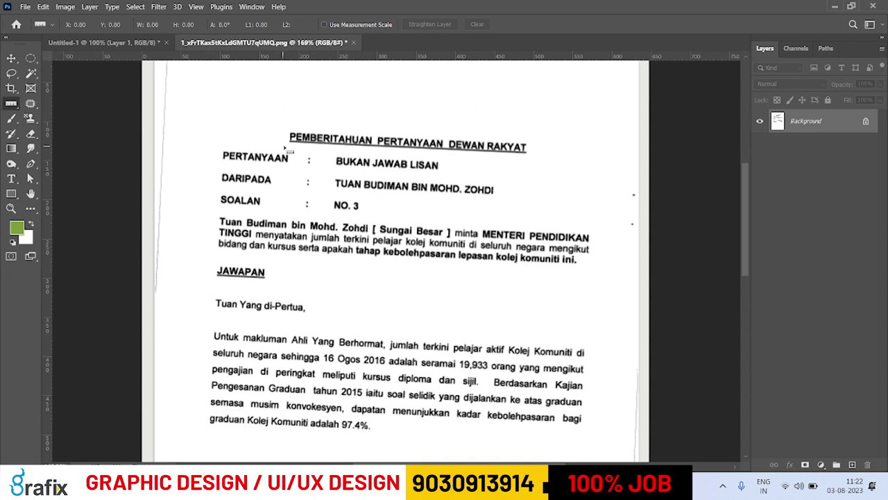
drag(291, 143, 524, 154)
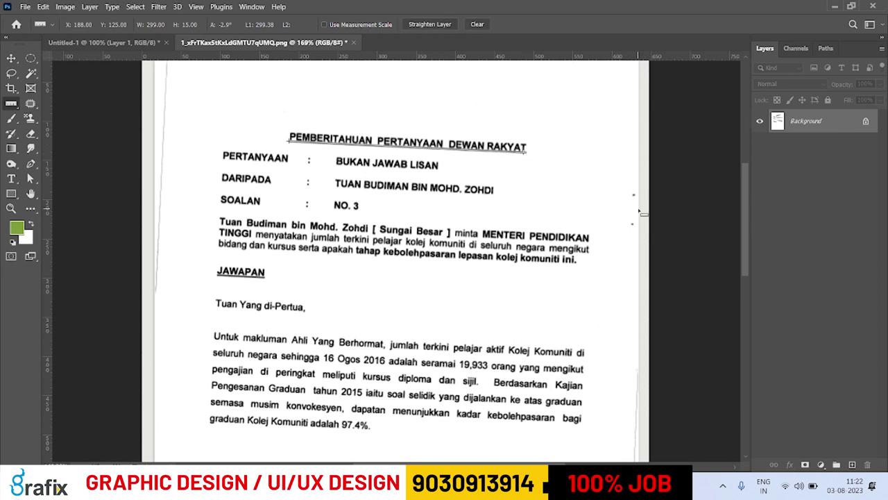
click(67, 7)
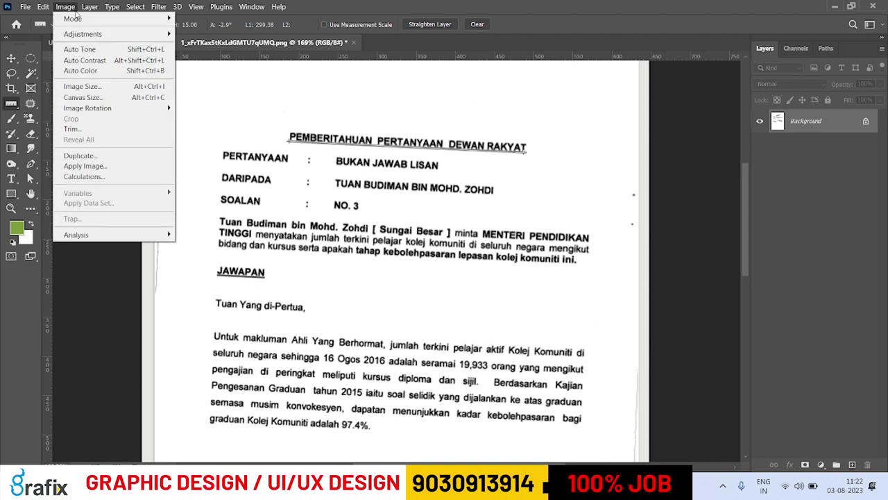
- Rotate the canvas arbitrarily by 2.87° Counter Clockwise
mouse_move(140, 109)
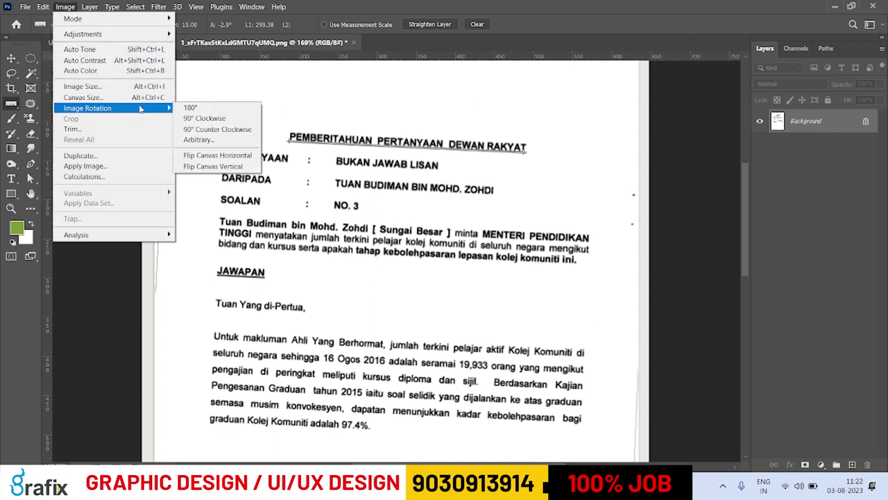
click(237, 143)
drag(451, 129, 497, 249)
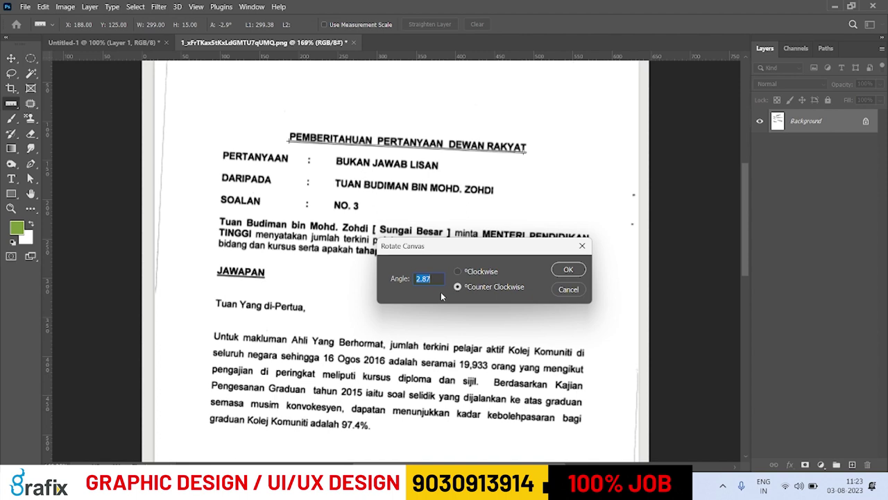
click(567, 269)
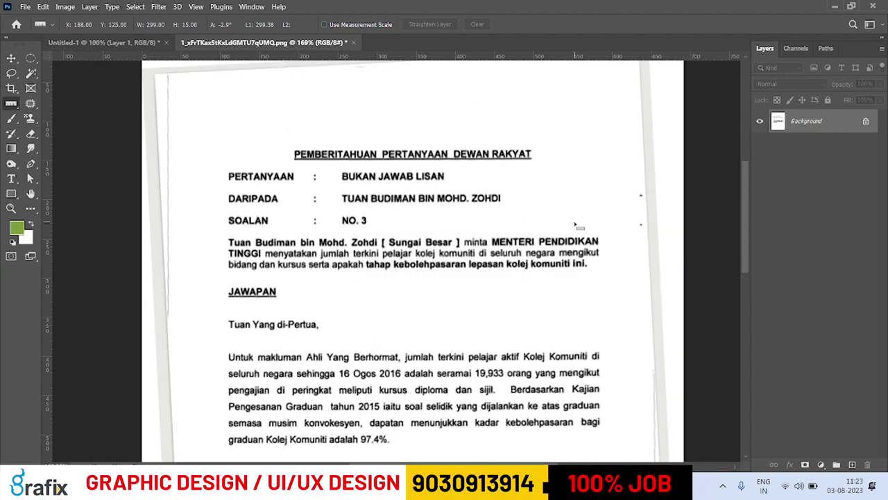
scroll(576, 224, down, 2)
- Crop the straightened scan to a box around the page
scroll(623, 272, down, 2)
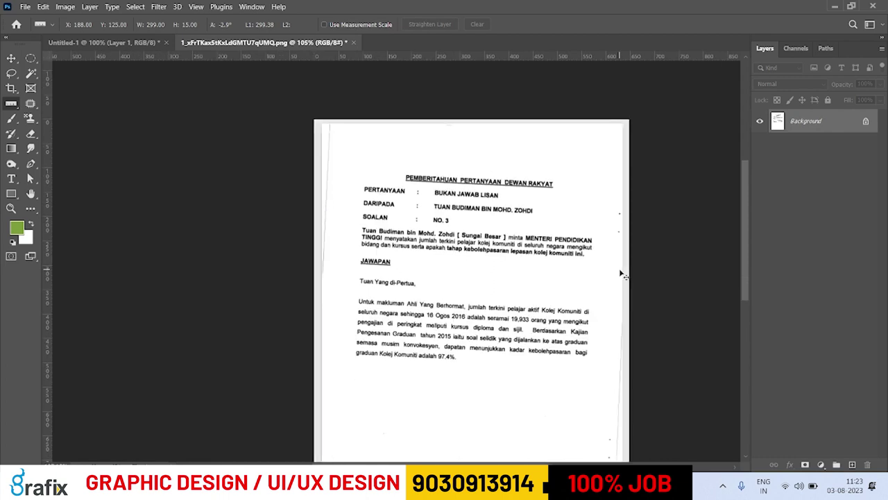
scroll(516, 178, down, 2)
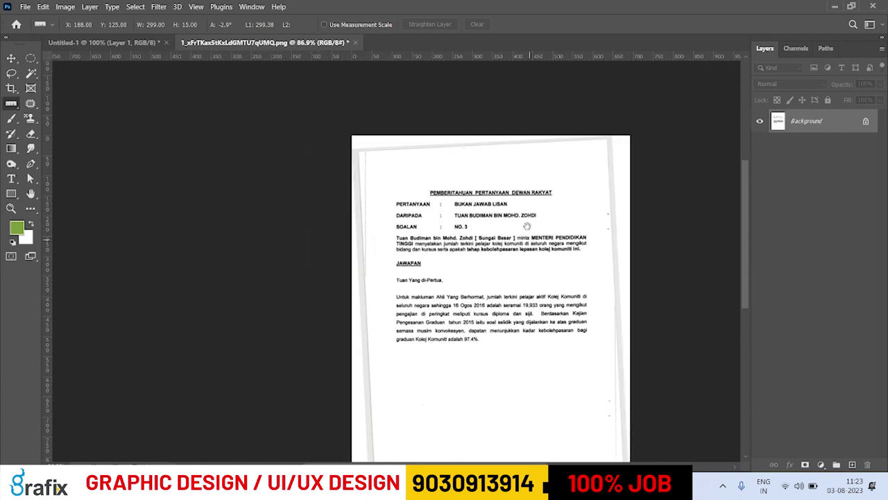
scroll(516, 178, up, 1)
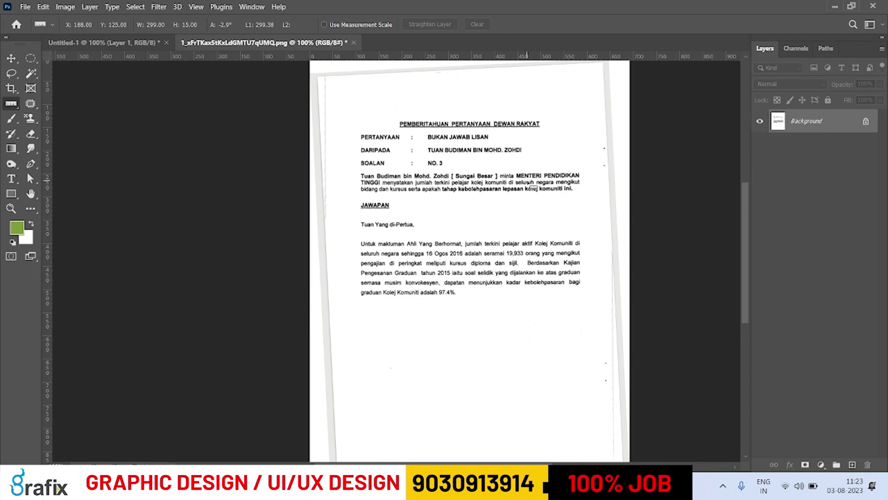
scroll(524, 198, down, 1)
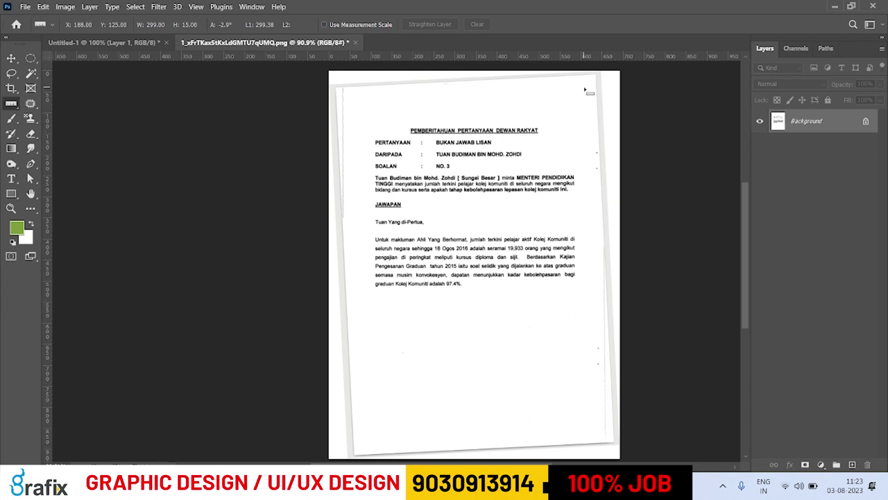
drag(11, 88, 61, 88)
drag(370, 104, 593, 423)
key(Return)
key(v)
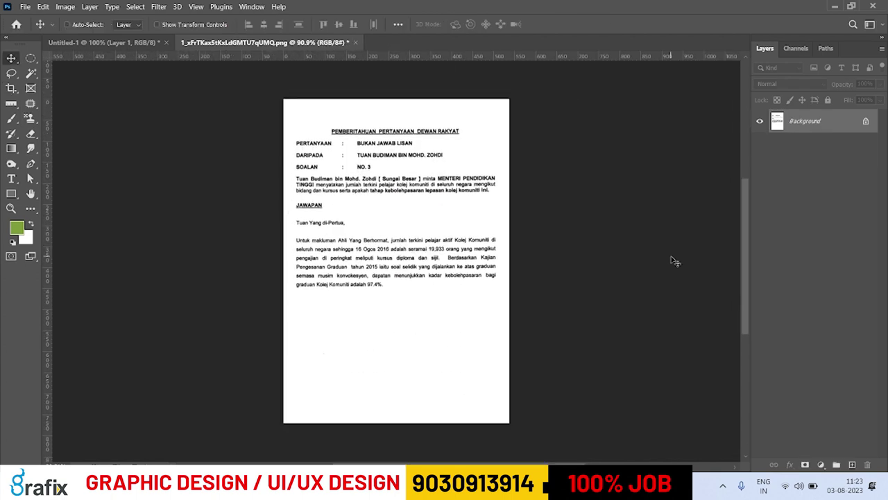
- Zoom to 200% on the heading, fit the page on screen, and bring up Open
ctrl+click(412, 143)
ctrl+click(411, 143)
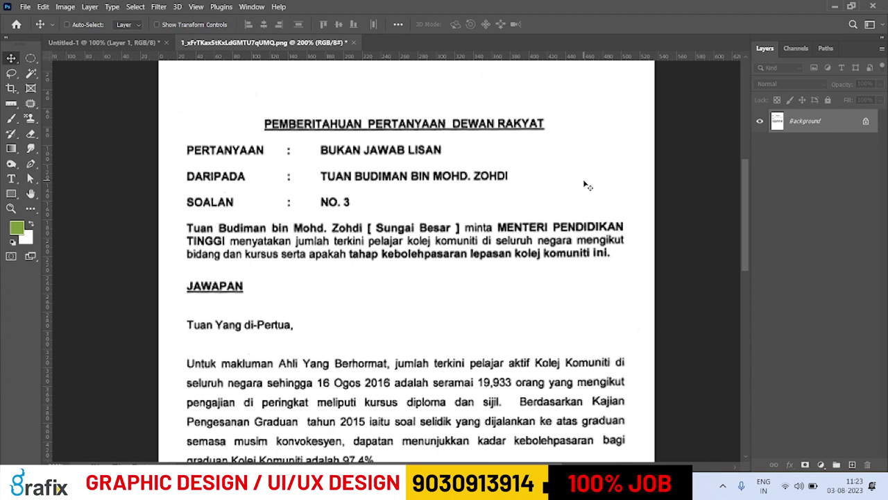
right_click(400, 168)
click(405, 170)
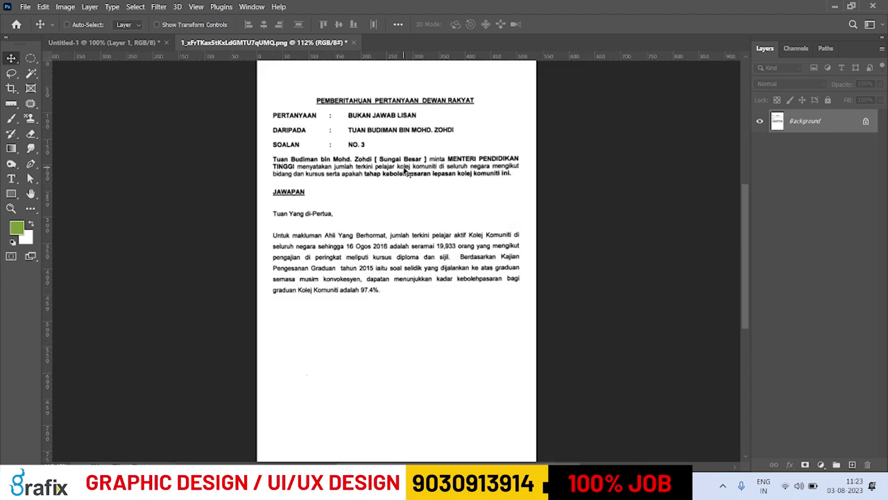
key(ctrl)
key(ctrl+o)
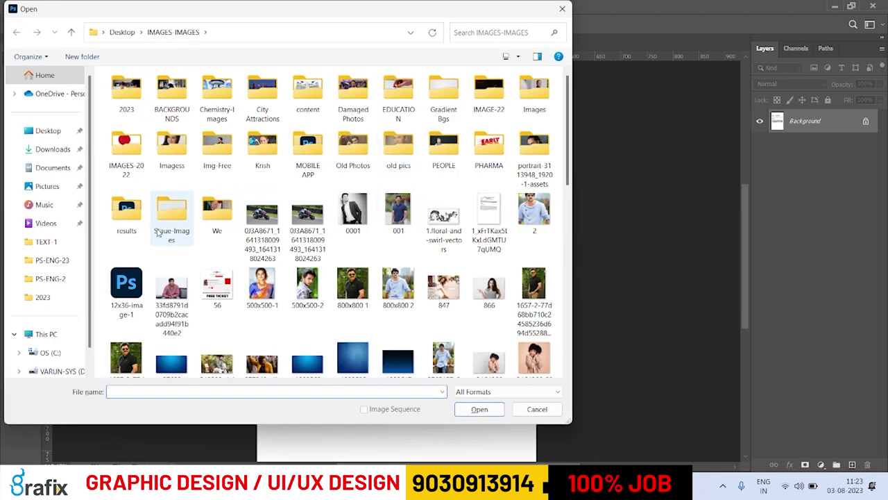
- Open natan-yakobs-D3QIKTZPegU-unsplash.jpg from the Images subfolder
double_click(533, 90)
scroll(373, 154, down, 4)
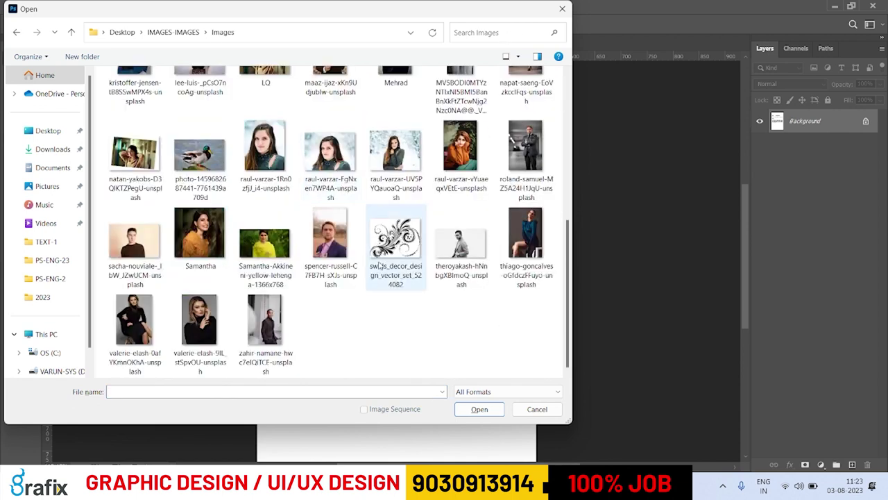
scroll(134, 267, up, 2)
double_click(134, 274)
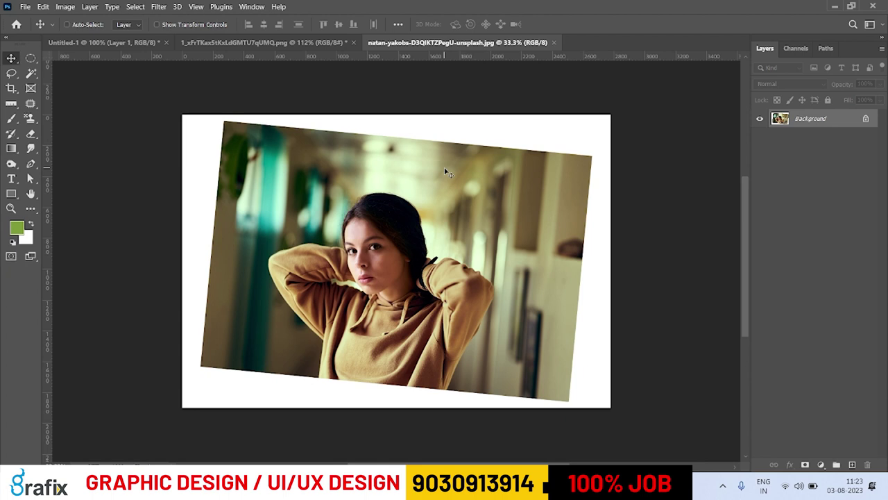
- Measure the portrait's top-edge tilt with the Ruler Tool, reading -5.6° over 2387.40
click(11, 103)
click(77, 138)
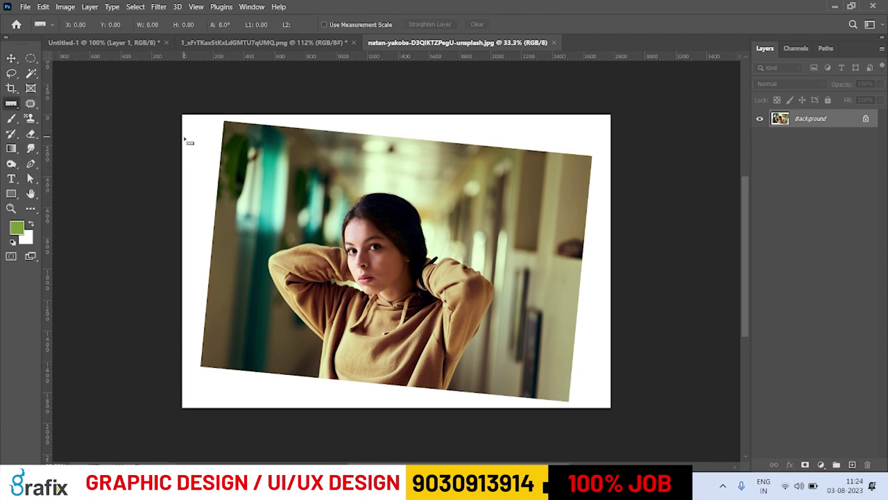
drag(224, 120, 594, 161)
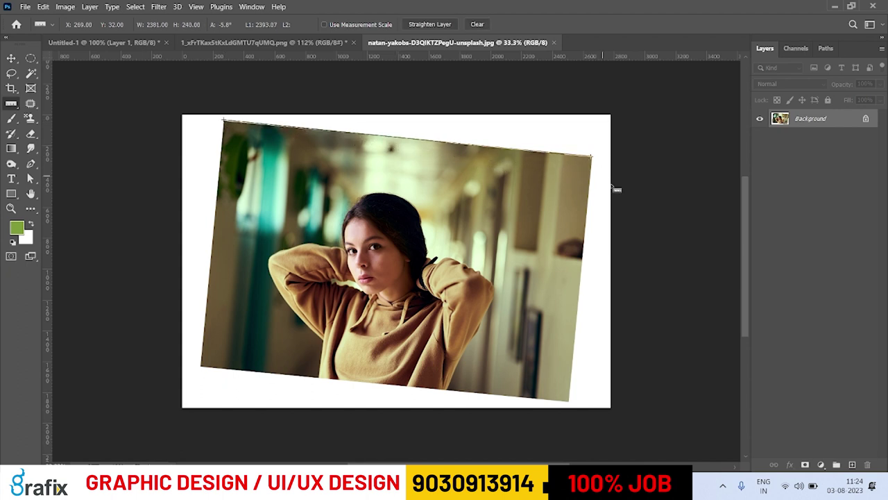
ctrl+click(212, 128)
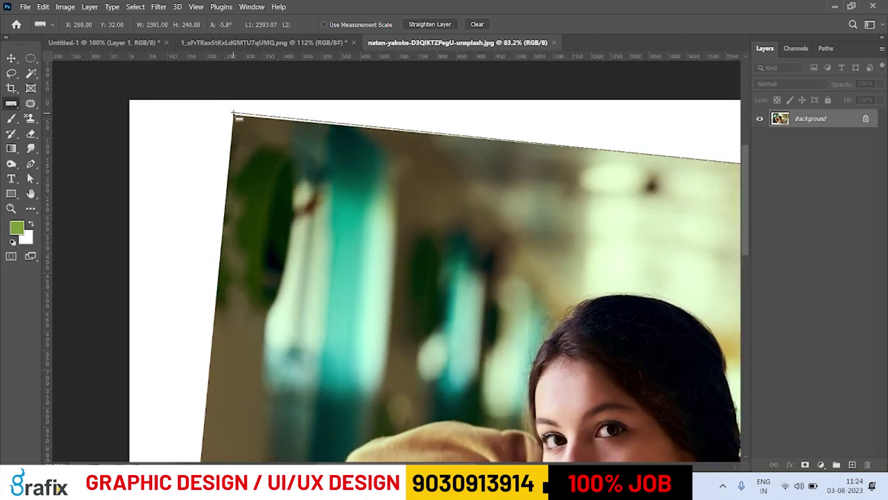
drag(233, 114, 237, 118)
scroll(214, 154, down, 5)
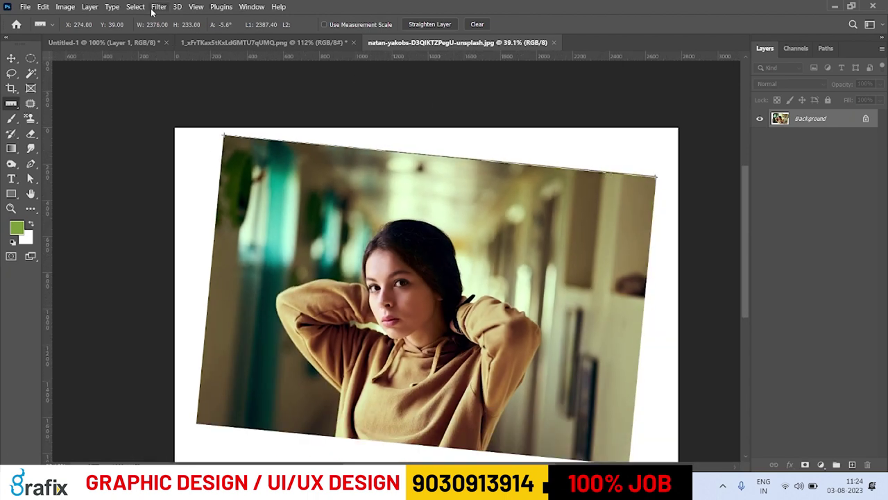
- Bring up Image Rotation > Arbitrary showing 5.6° Counter Clockwise
click(66, 6)
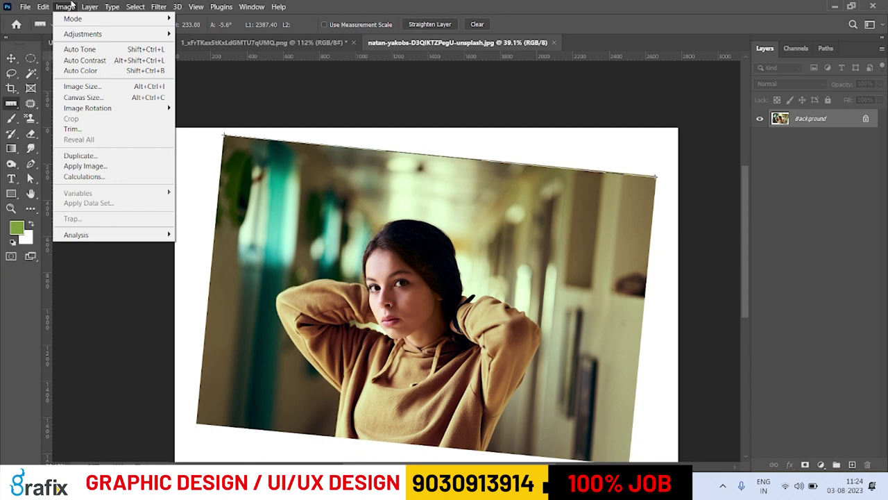
mouse_move(104, 108)
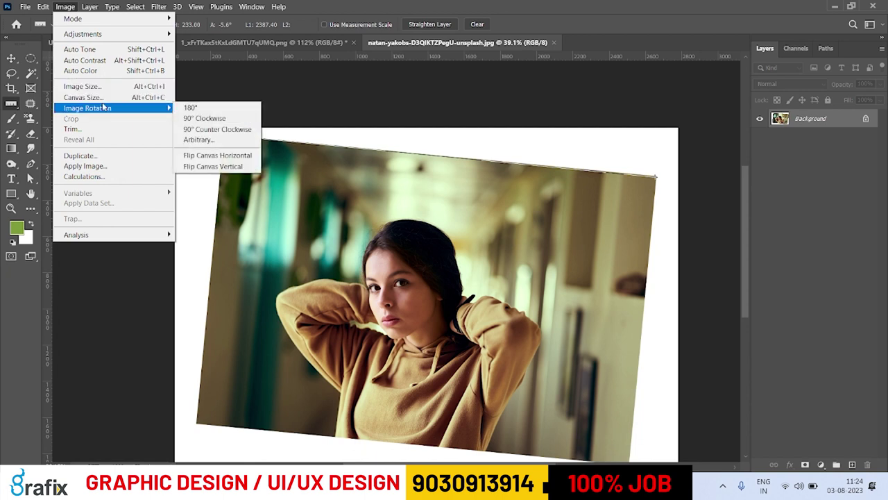
click(215, 142)
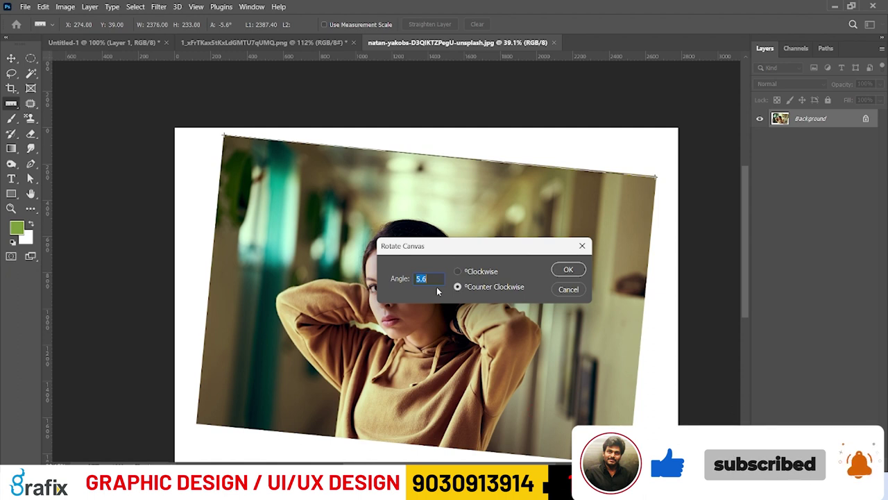
- Apply the 5.6° counter-clockwise canvas rotation
click(568, 269)
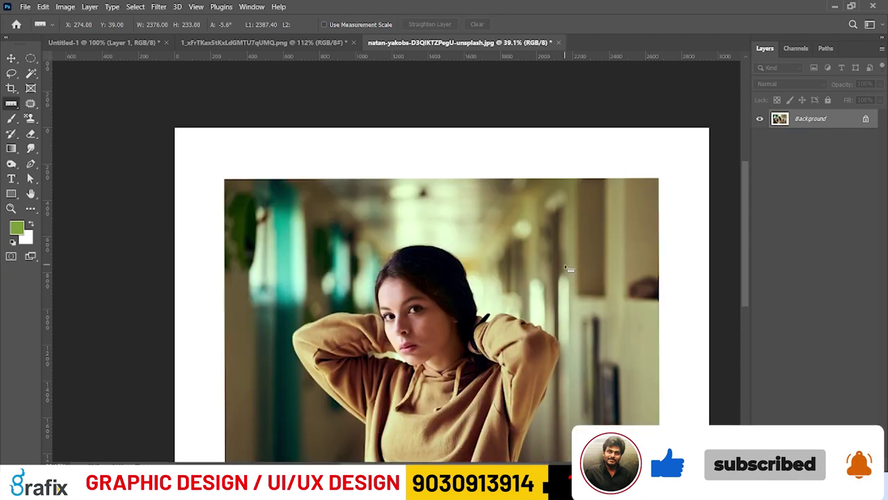
scroll(555, 182, down, 3)
scroll(527, 209, up, 2)
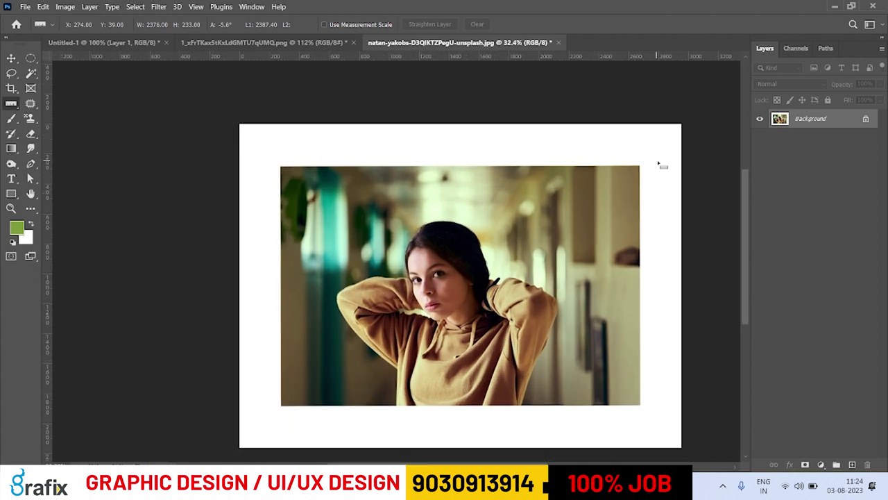
- Crop the portrait to exclude the white borders left by the rotation
drag(12, 89, 56, 88)
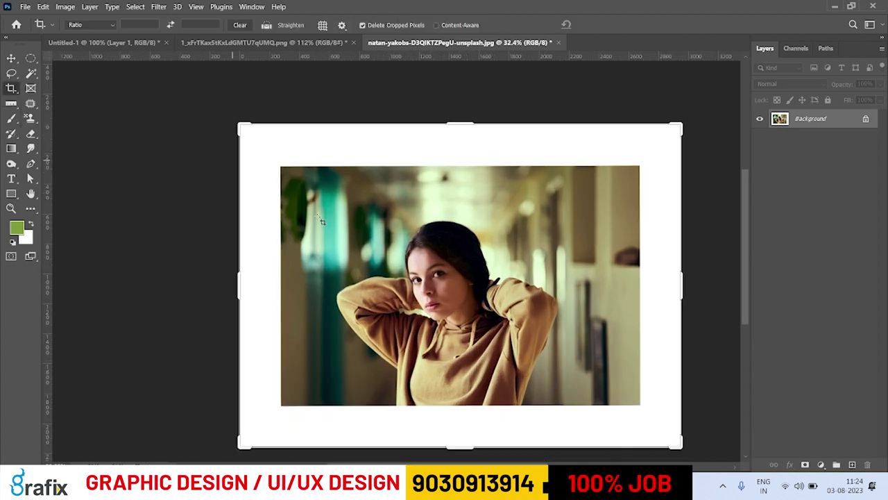
drag(285, 171, 643, 407)
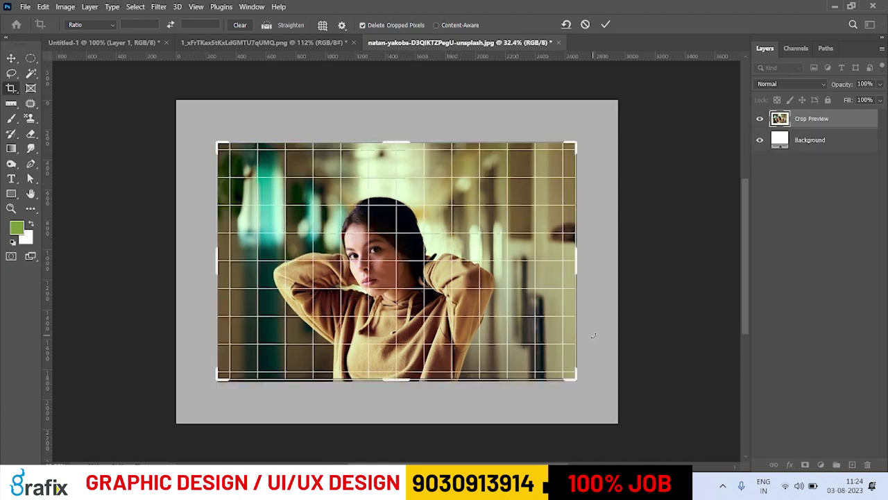
key(Return)
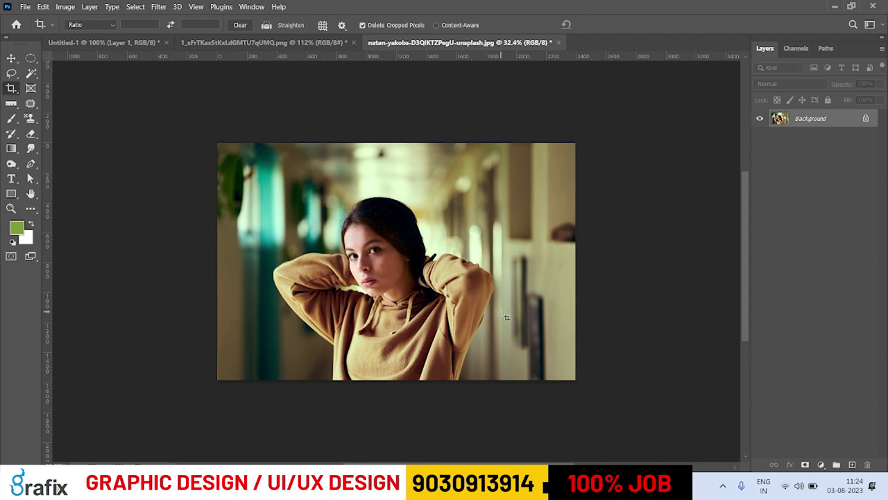
click(11, 103)
right_click(12, 103)
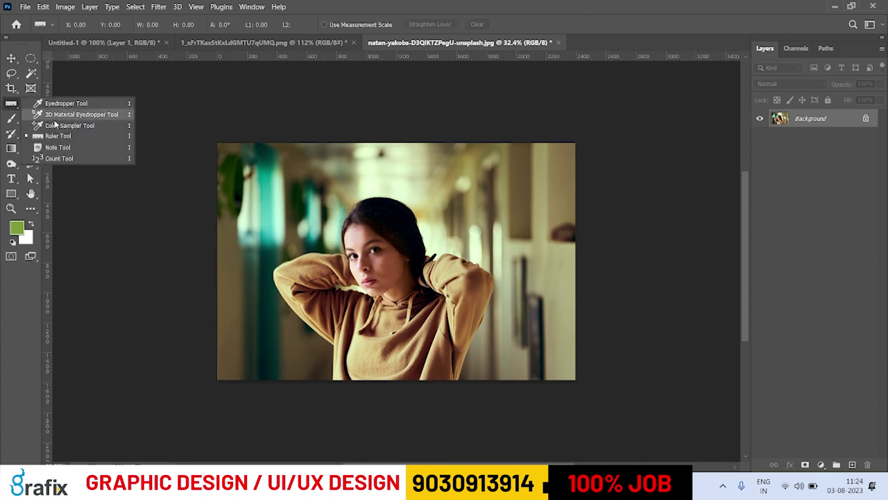
- Add a two-line text note on the woman's hair and float the Notes panel
click(83, 147)
scroll(308, 270, up, 3)
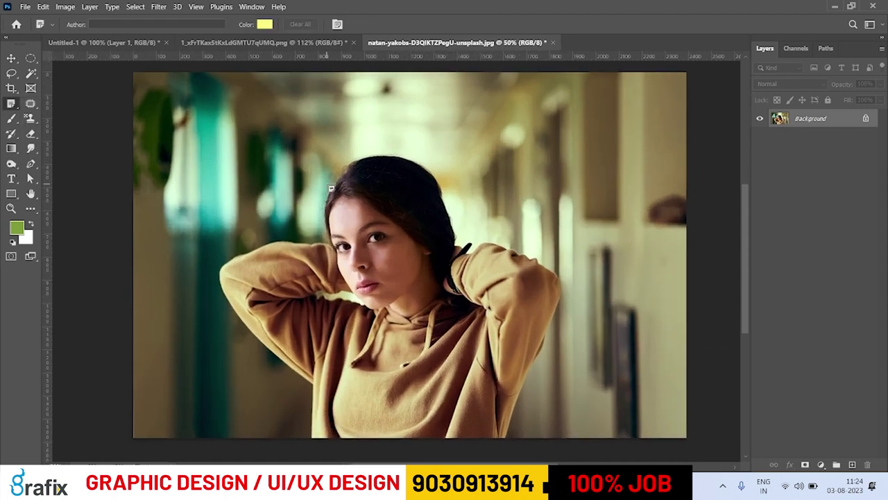
click(526, 207)
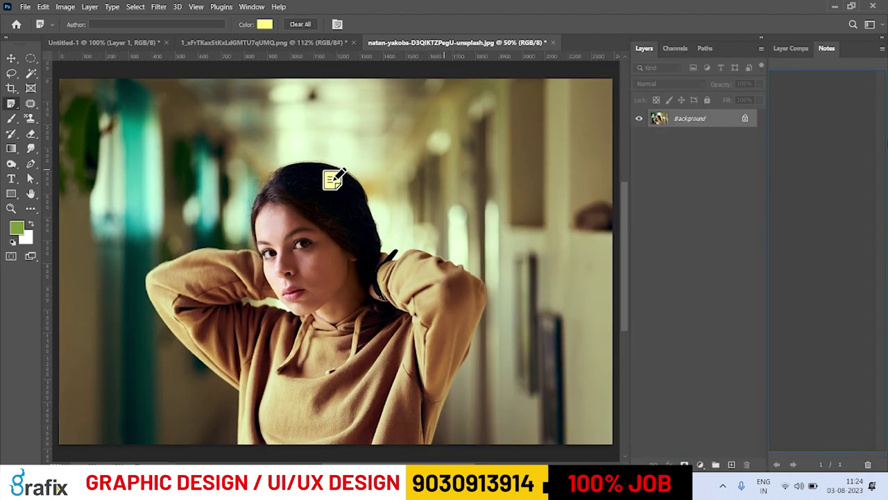
drag(820, 48, 430, 113)
text(asdfasd)
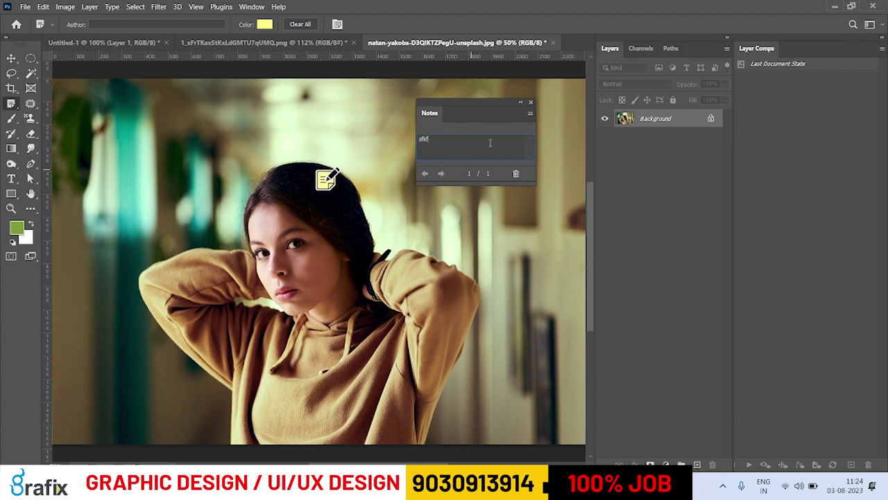
key(Return)
text(f)
key(Return)
text(adsf)
key(Return)
text(sa)
- Add short text notes on the right shoulder and left sleeve, moving the Notes panel left
click(459, 298)
text(sdfsf)
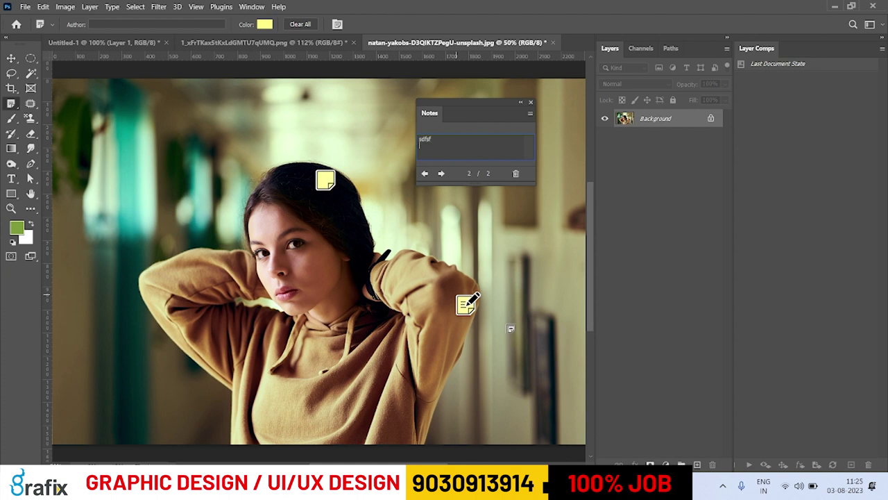
click(179, 272)
text(sdf)
key(Return)
text(fsd)
key(Return)
text(f)
key(Return)
text(sf)
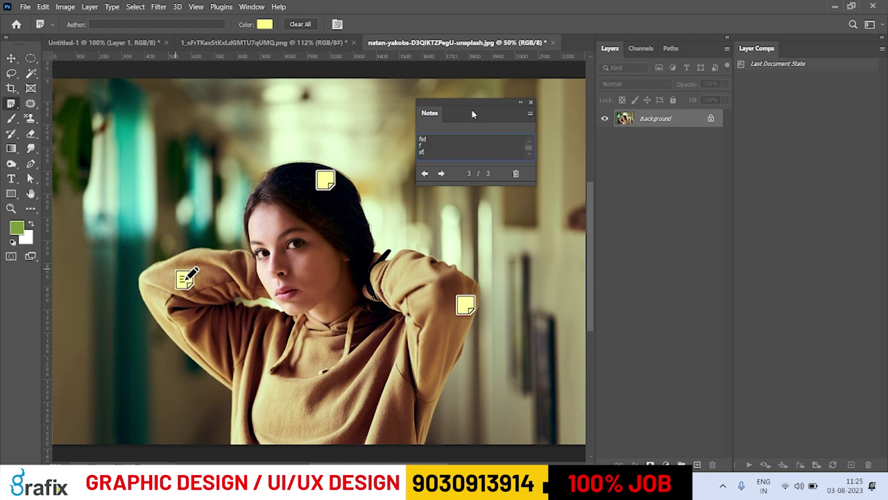
drag(472, 113, 249, 118)
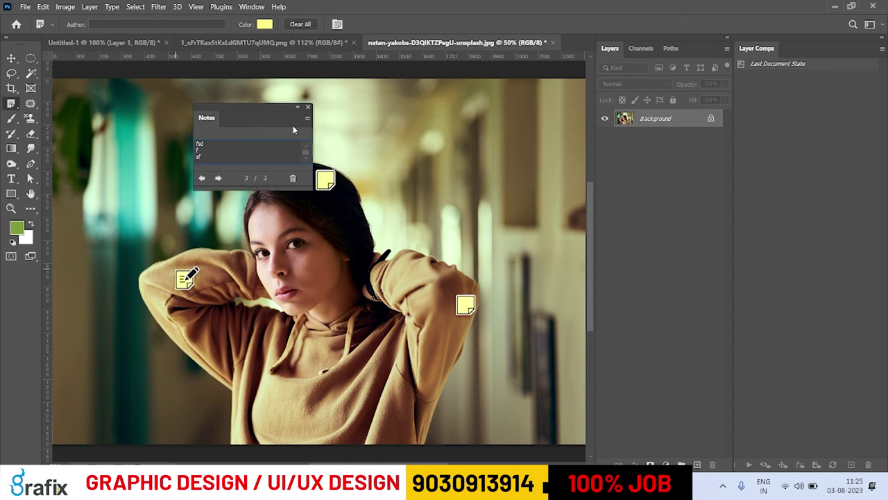
- Close the shoulder note, then reopen it from the note's context menu
right_click(465, 304)
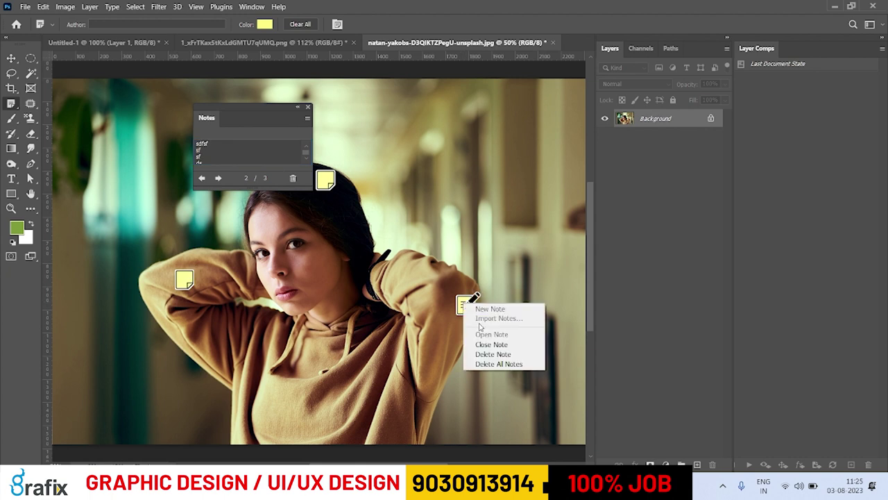
click(490, 344)
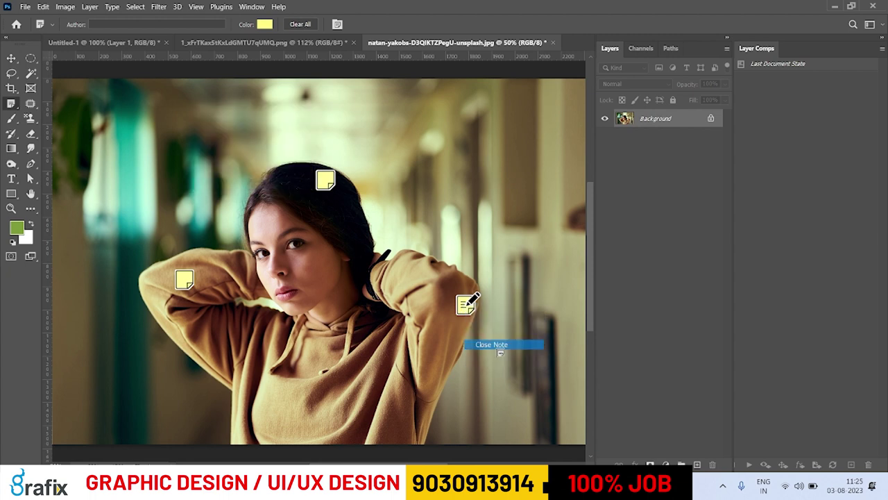
right_click(465, 304)
click(487, 335)
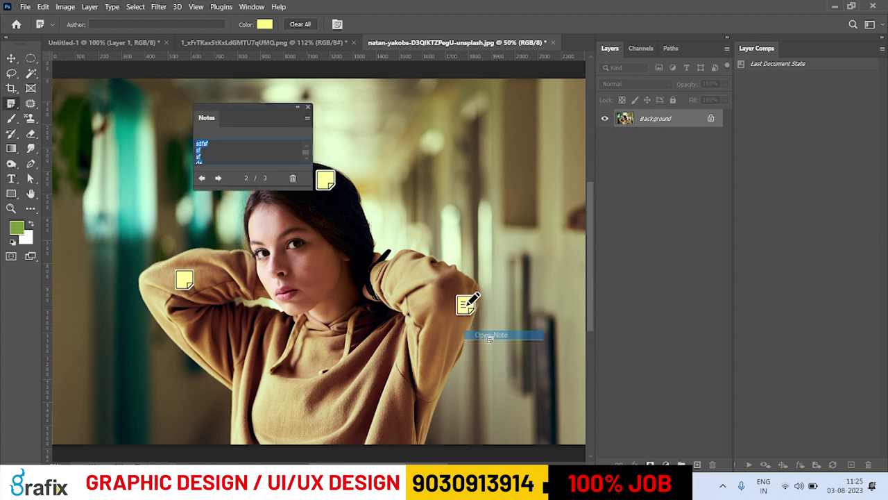
- Enlarge the notes panel and move it to the right of the woman's head
drag(311, 188, 314, 217)
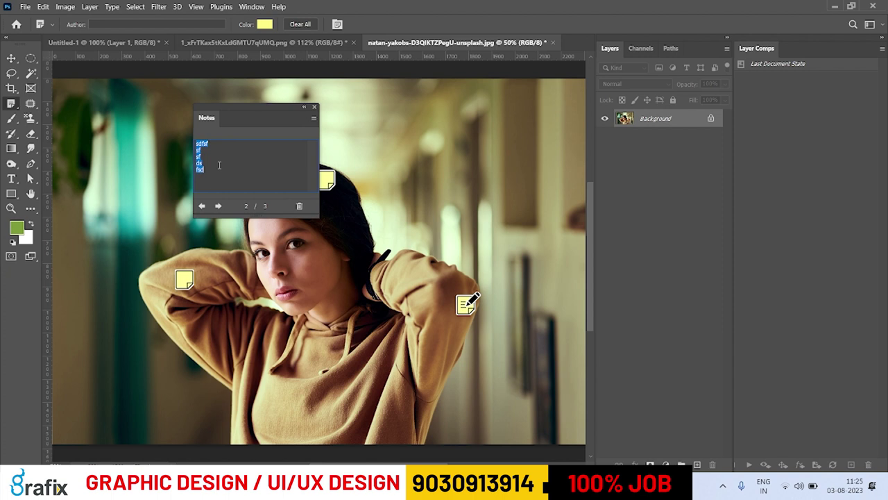
click(249, 174)
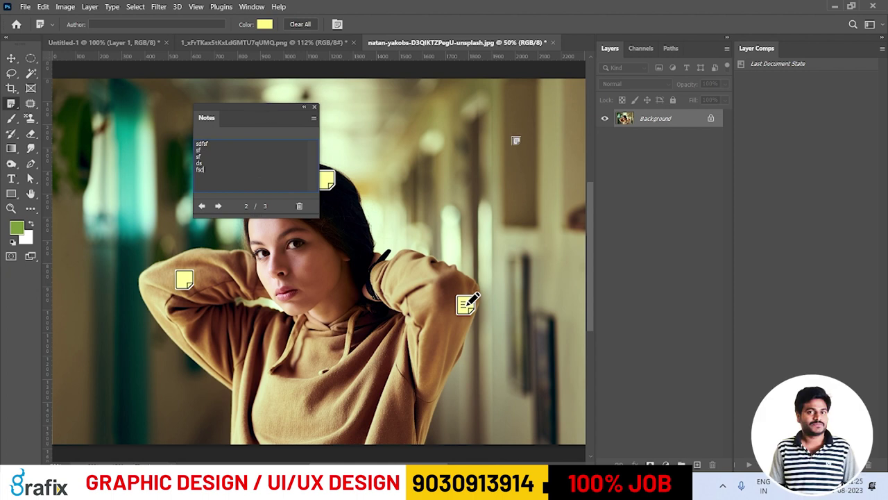
drag(219, 112, 460, 107)
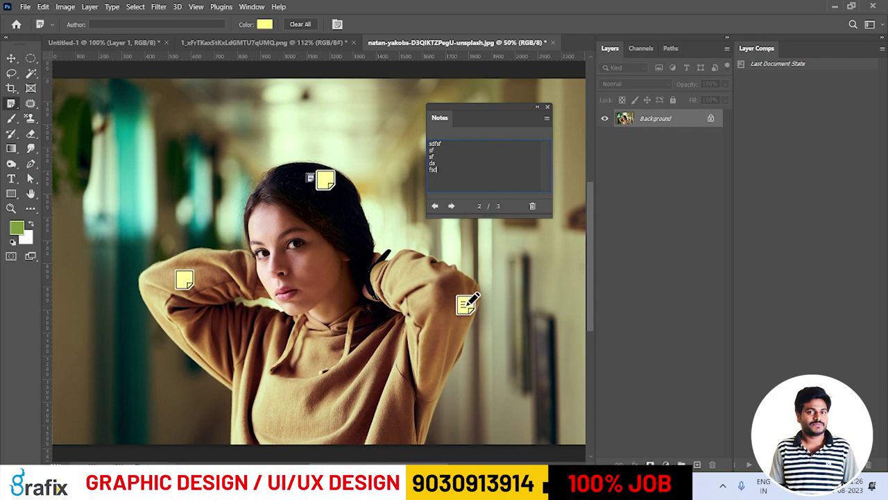
- Close the notes panel and delete the note on the right shoulder
right_click(553, 117)
click(588, 132)
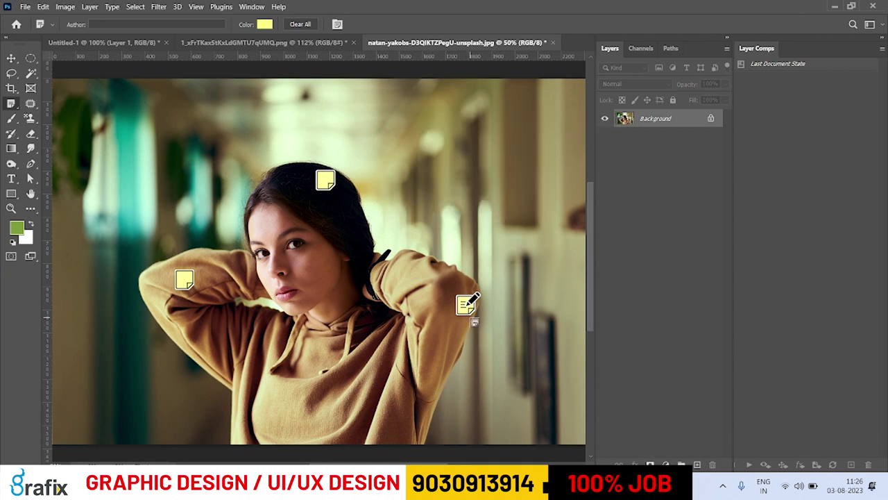
right_click(466, 302)
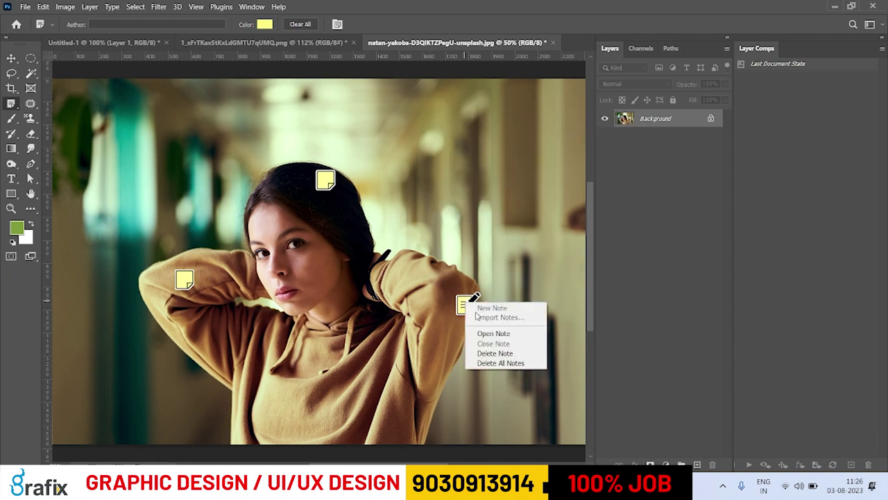
click(494, 354)
click(422, 202)
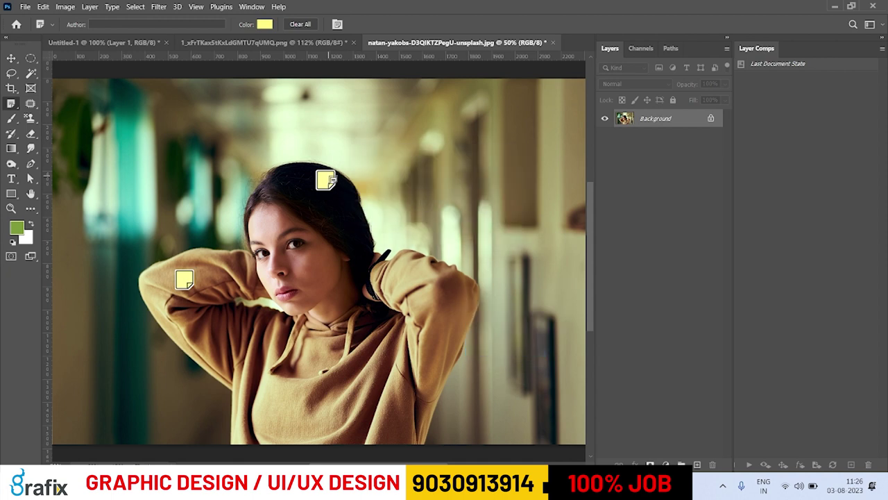
- Delete all remaining notes on the photo with Clear All, then close the notes panel
click(332, 181)
right_click(337, 183)
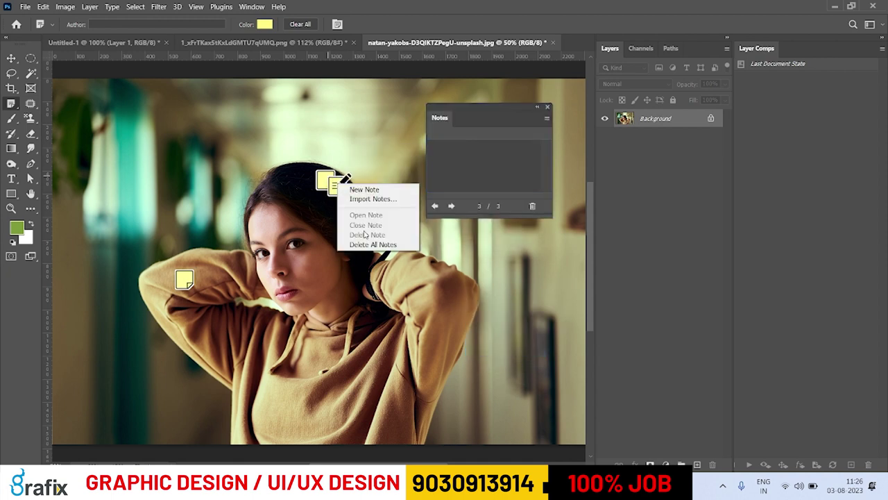
click(368, 244)
click(410, 199)
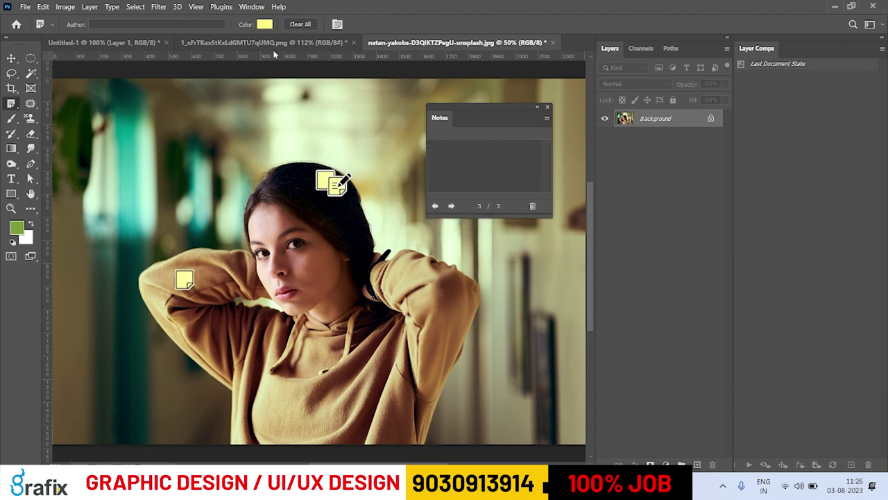
click(300, 27)
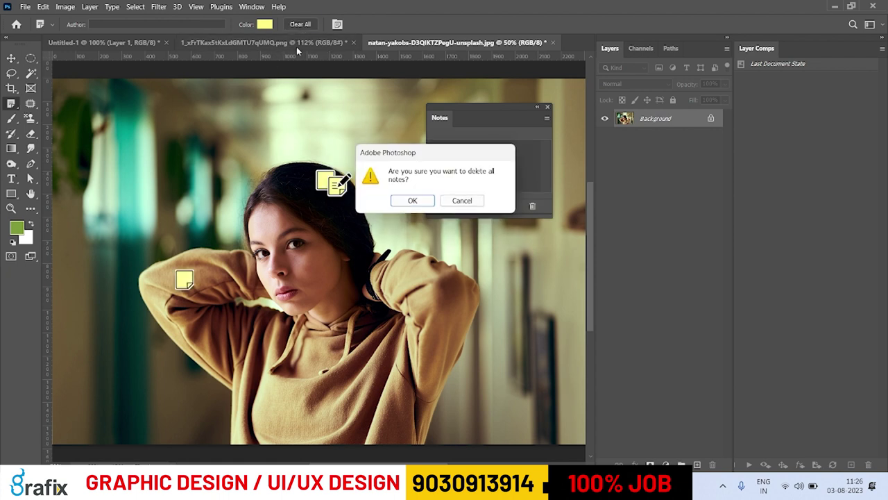
click(413, 201)
click(548, 106)
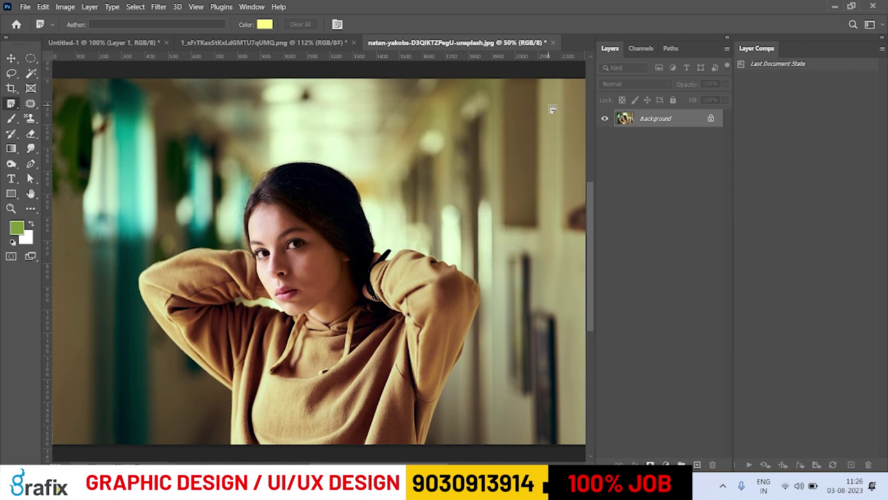
right_click(11, 103)
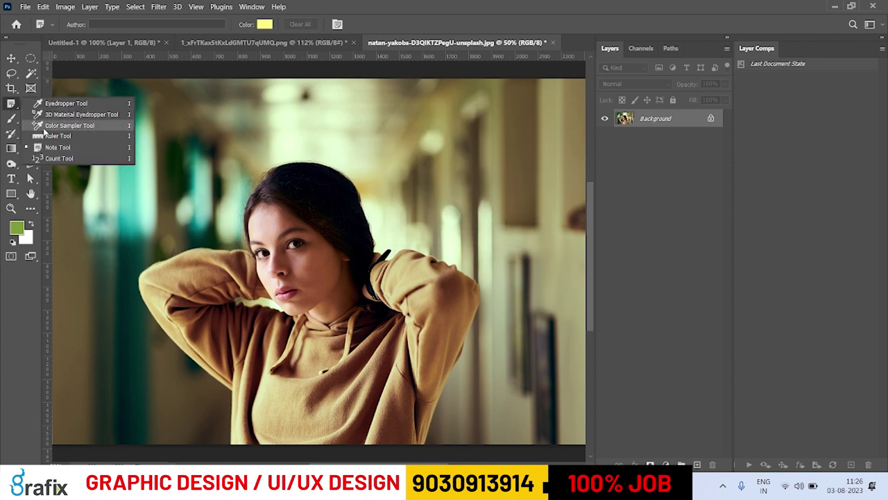
- With the Count Tool, place markers 1–10 on the hair, forehead, eyes, nose, lips, arms and hoodie
click(69, 160)
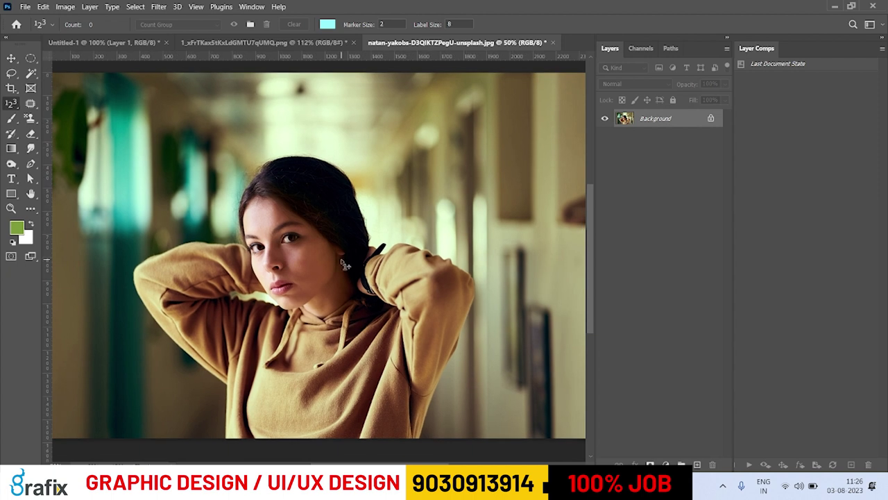
click(268, 176)
click(278, 209)
click(264, 251)
click(294, 238)
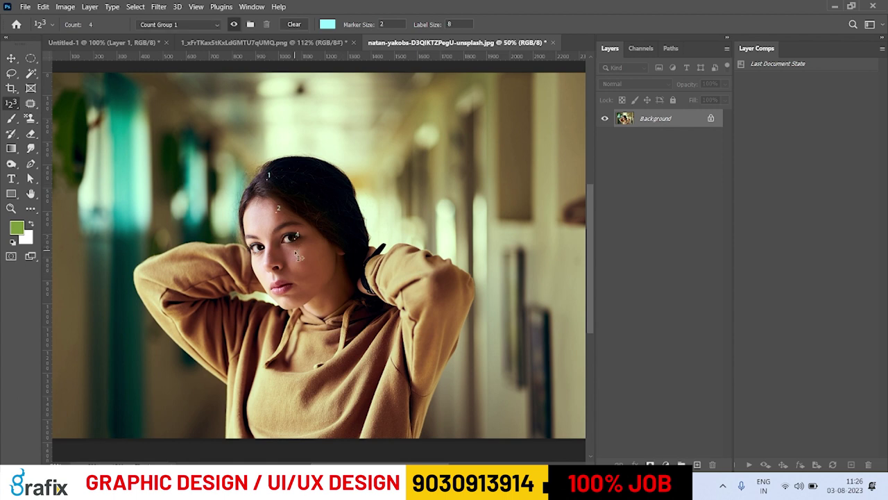
click(273, 261)
click(282, 281)
click(380, 297)
click(224, 316)
click(419, 379)
click(410, 424)
- Add count markers 11–17 on the left side and in the background corridor
click(177, 174)
click(136, 153)
click(380, 111)
click(469, 143)
click(531, 434)
click(517, 273)
mouse_move(497, 487)
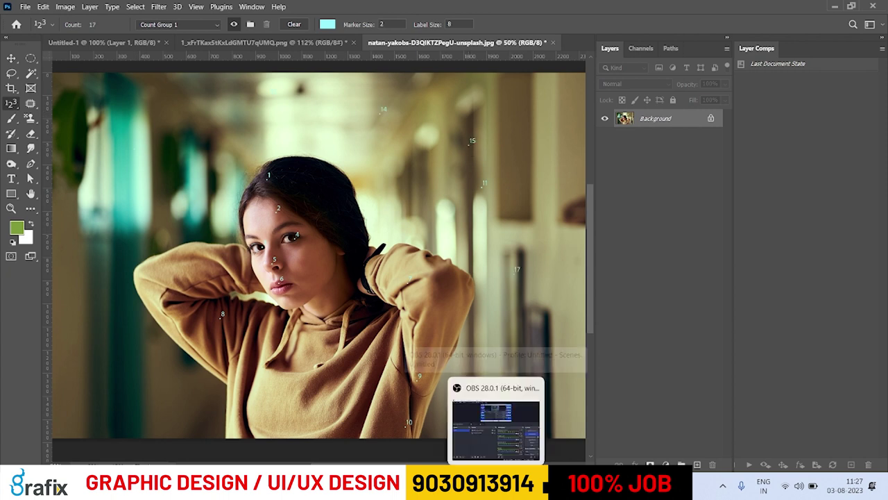
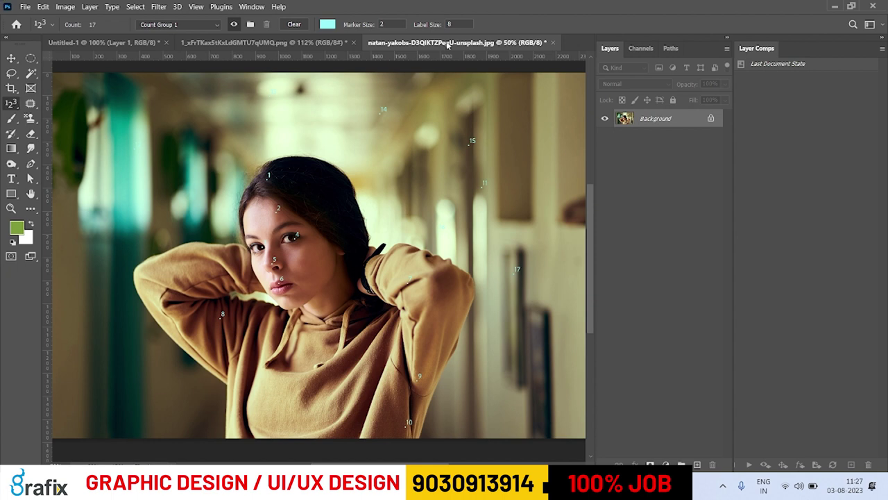
- Clear all count markers from the photo, then look through the Count and Marquee tool groups
click(294, 25)
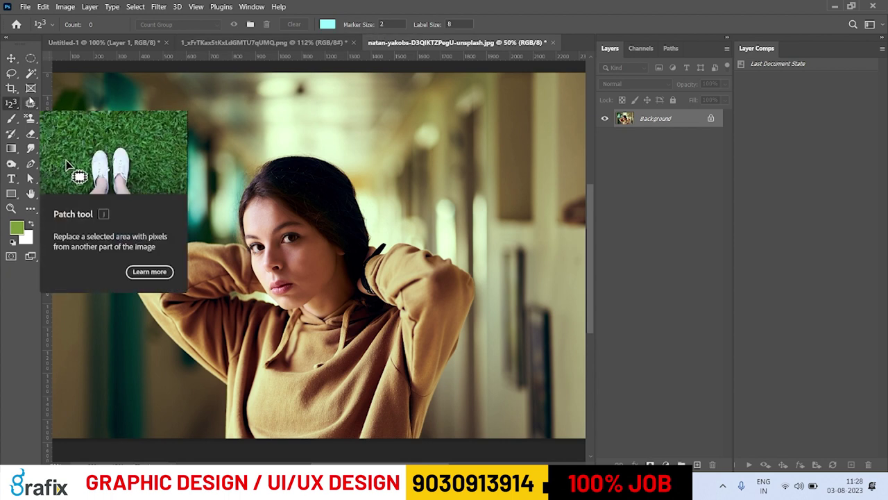
right_click(9, 104)
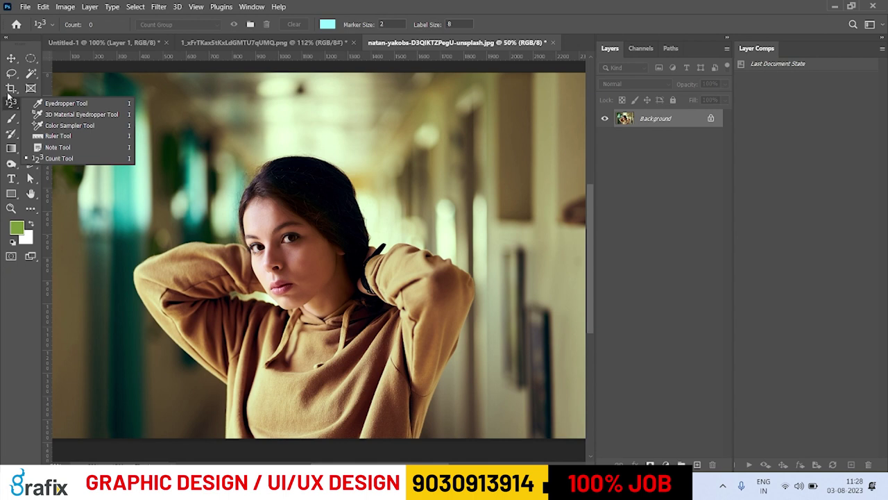
click(10, 55)
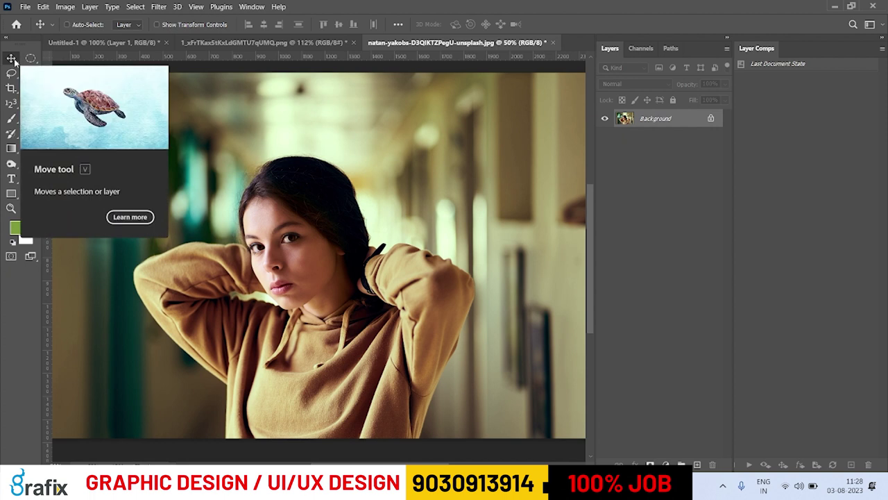
click(30, 57)
right_click(30, 57)
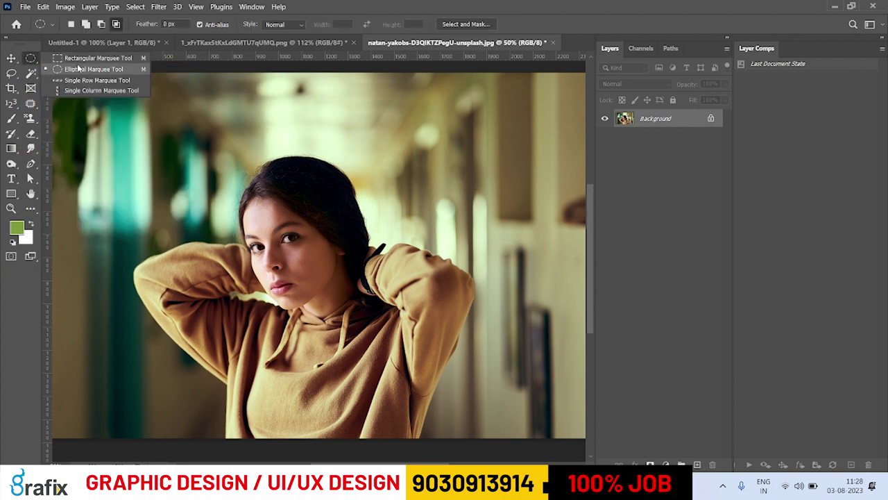
- Try the elliptical and single-row marquee shapes, then view the Lasso tool variants
click(79, 68)
right_click(30, 58)
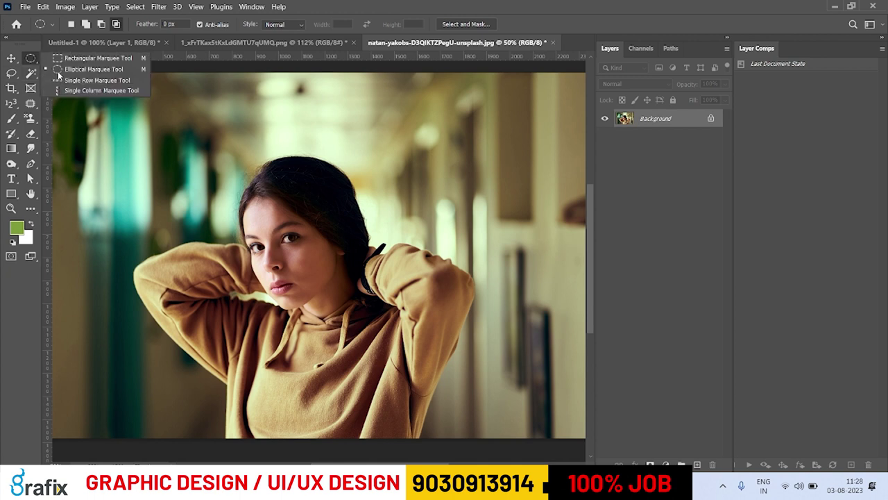
click(70, 81)
click(6, 76)
right_click(6, 75)
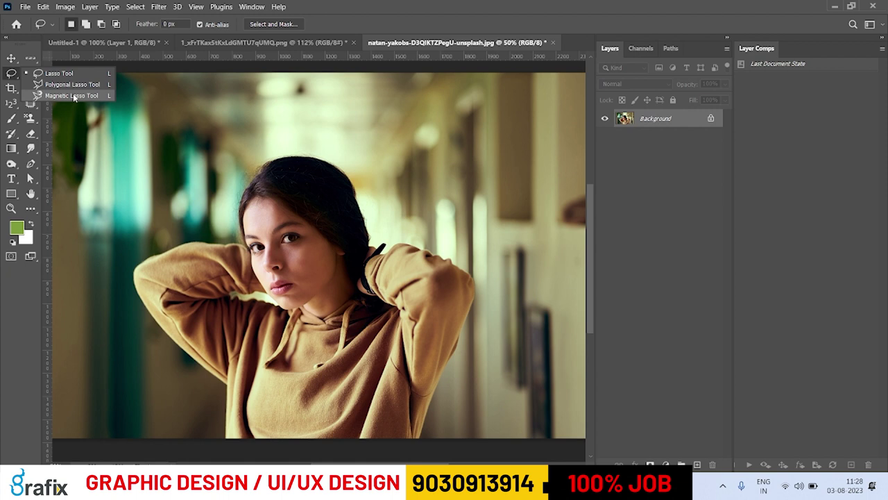
click(74, 97)
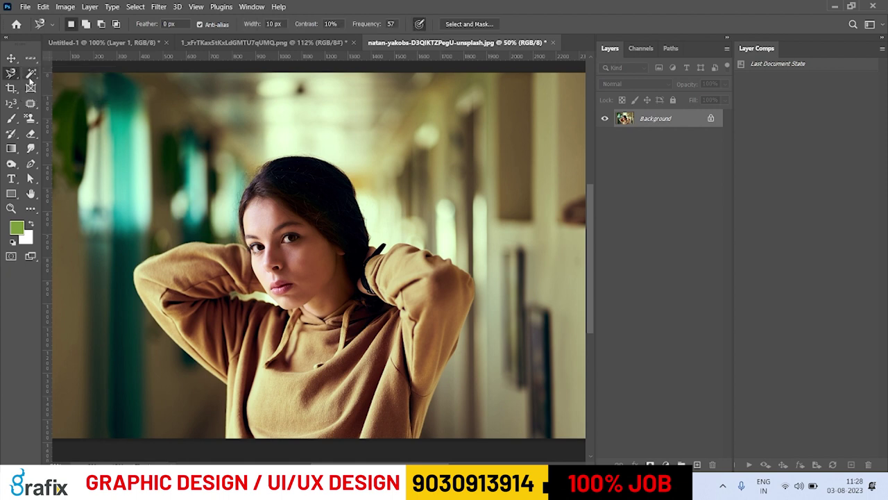
drag(30, 73, 76, 80)
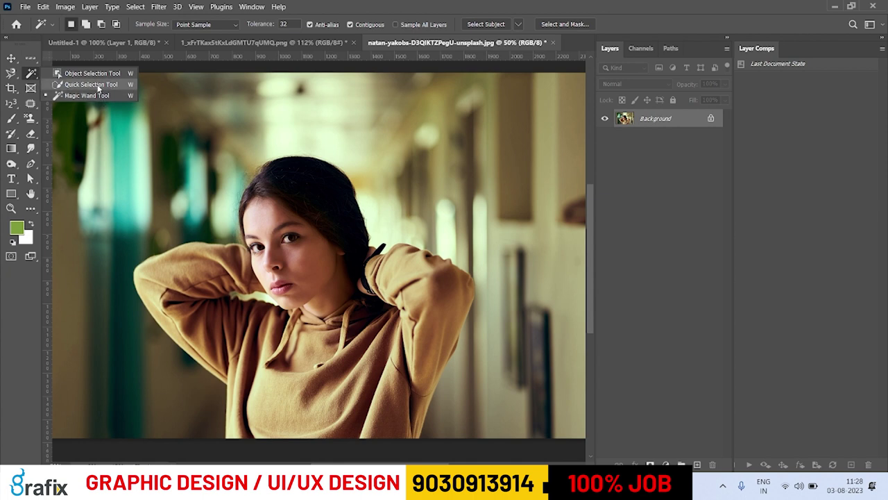
click(86, 81)
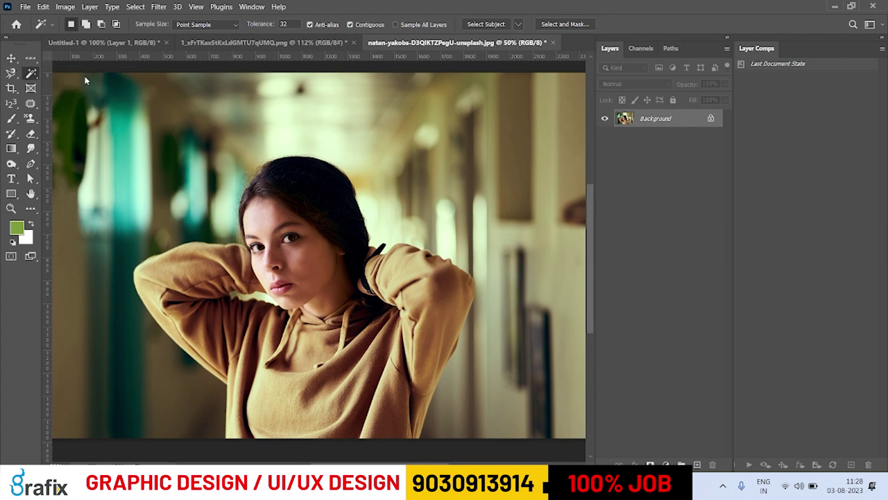
click(11, 88)
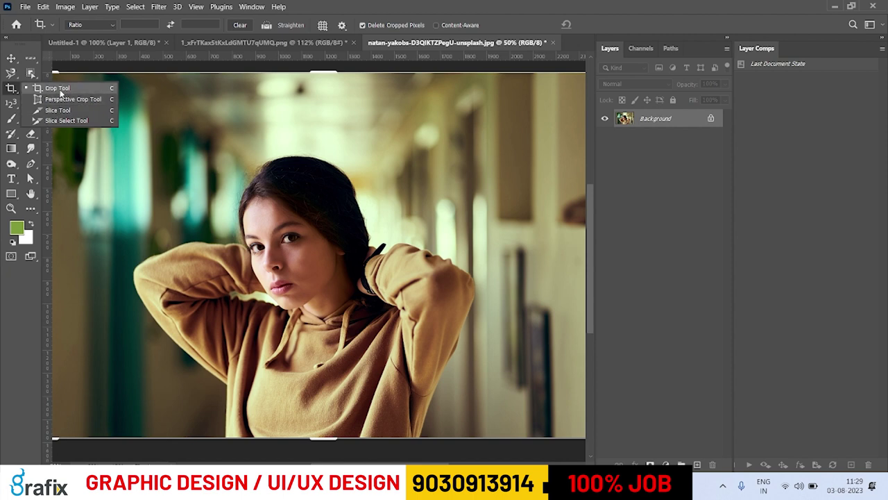
click(61, 89)
click(31, 87)
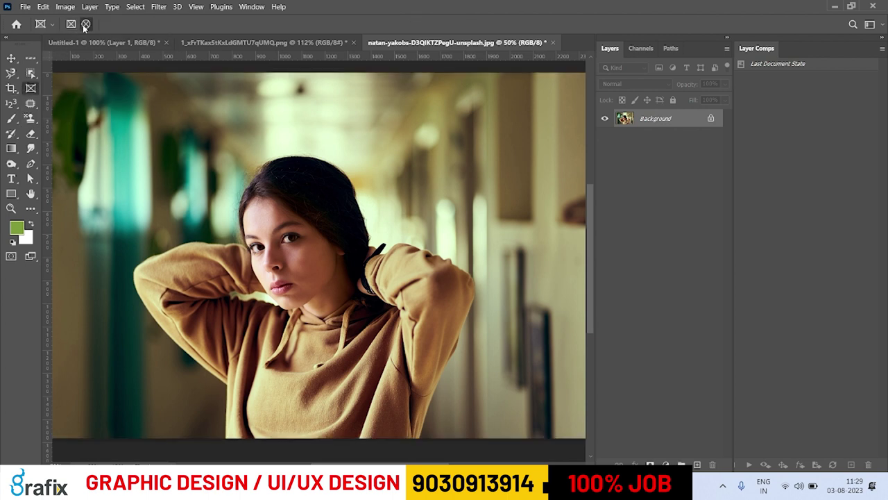
click(10, 104)
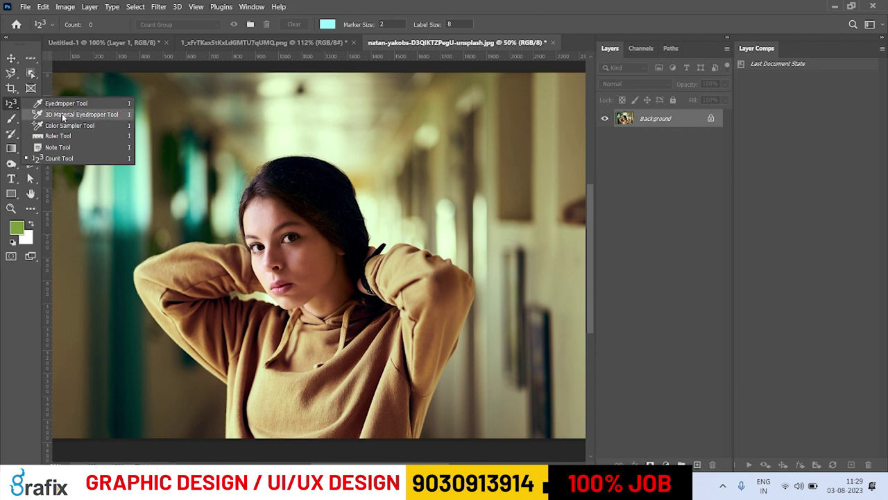
click(69, 114)
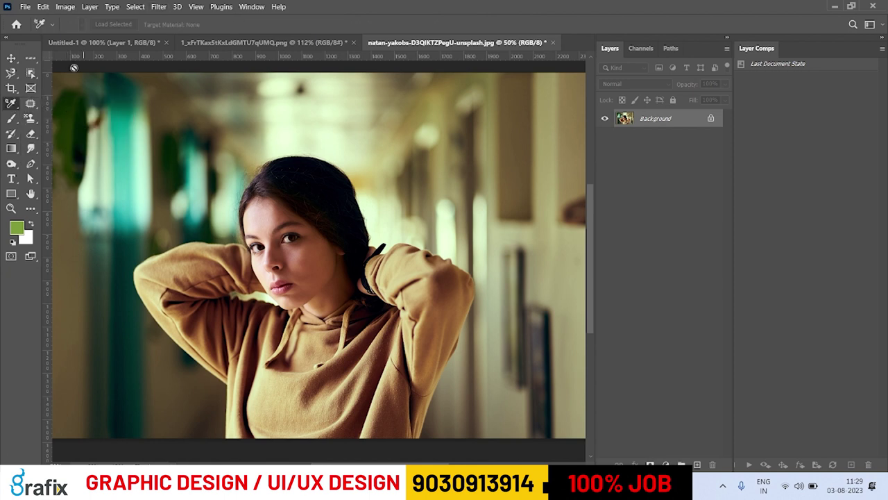
right_click(8, 105)
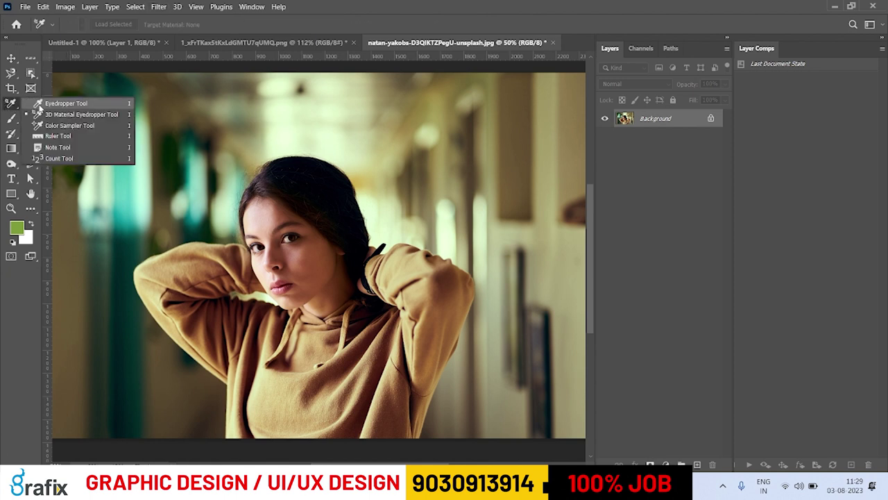
click(85, 138)
key(v)
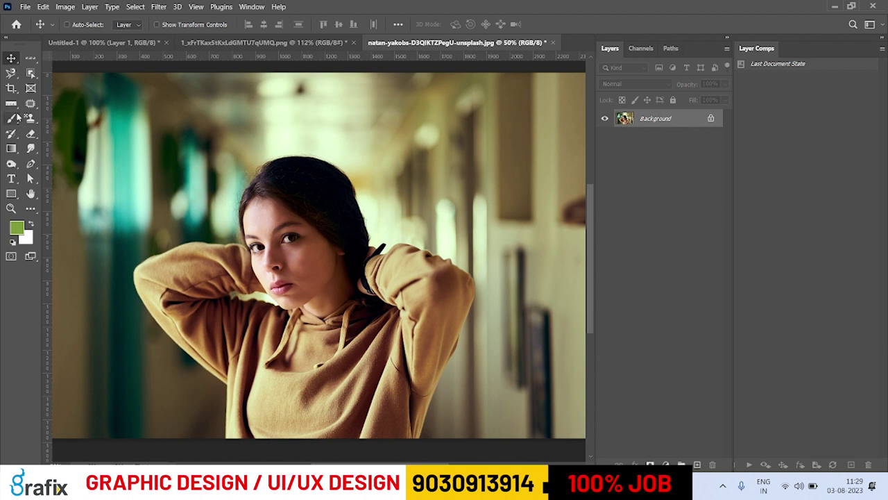
drag(11, 103, 42, 104)
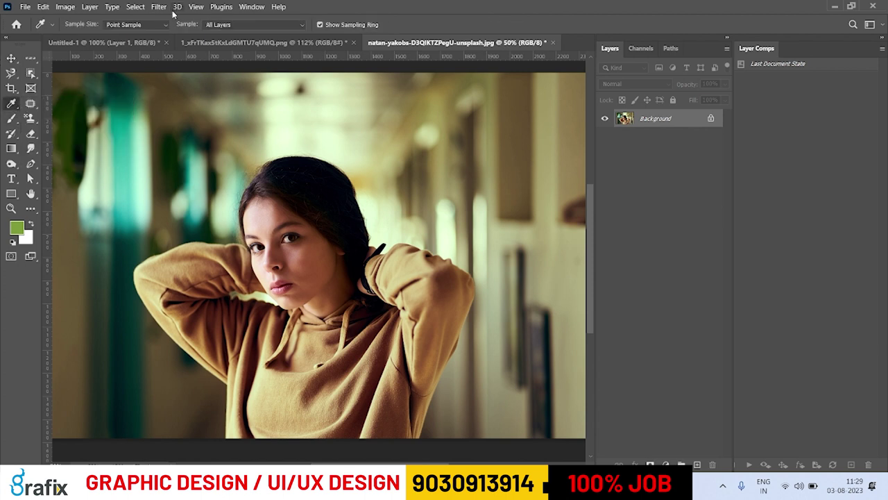
key(v)
mouse_move(11, 118)
mouse_down()
mouse_move(11, 133)
mouse_move(12, 107)
mouse_up()
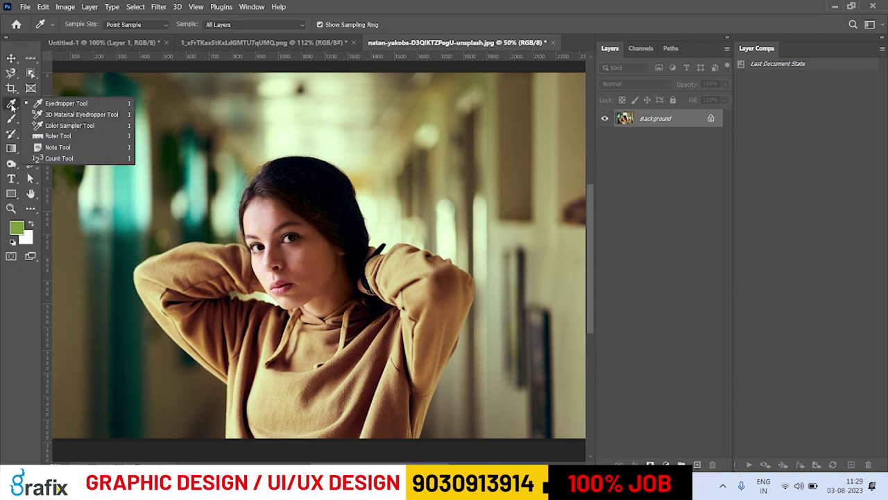
click(63, 105)
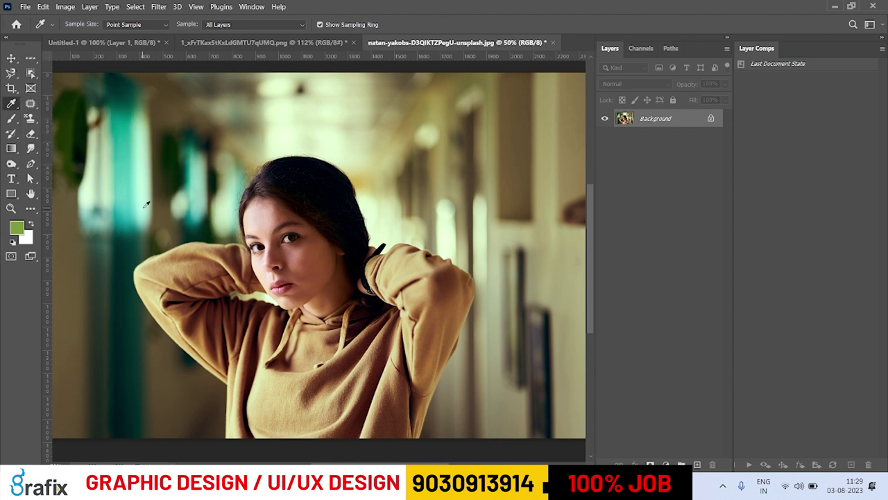
click(33, 104)
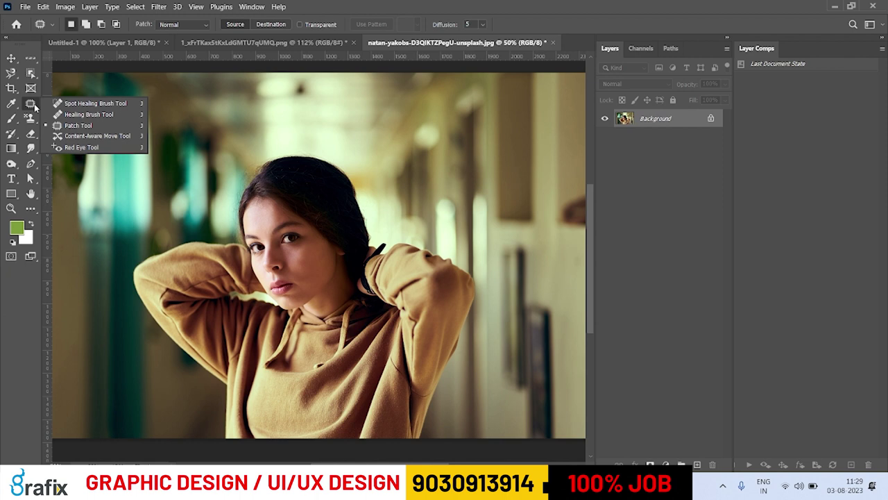
- Close the hoodie photo, scanned letter and Untitled-1 documents without saving
key(v)
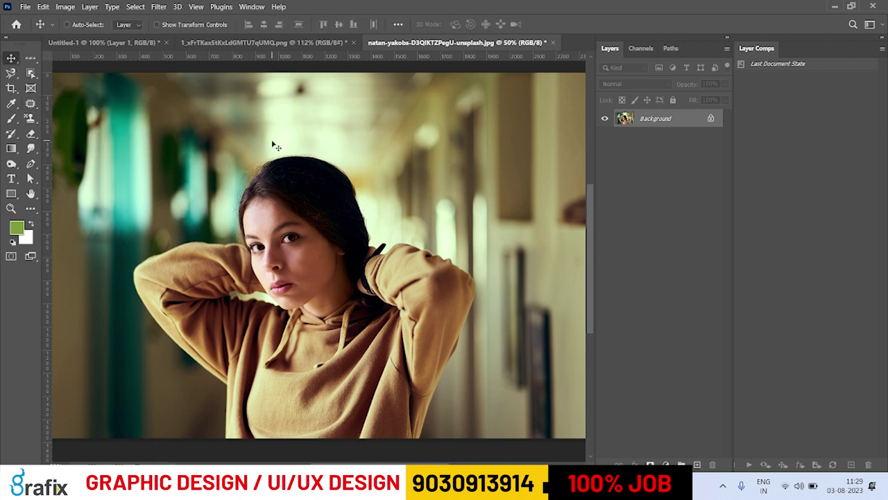
key(ctrl+w)
key(n)
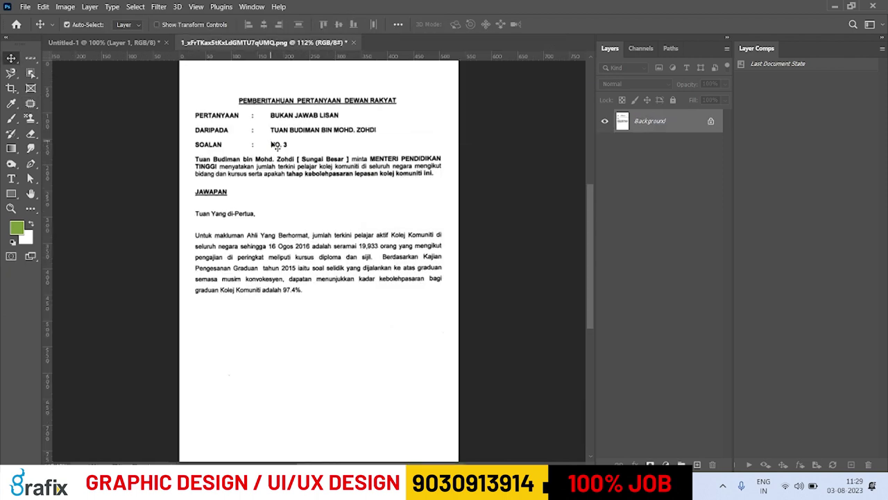
key(ctrl+w)
click(477, 202)
key(ctrl+w)
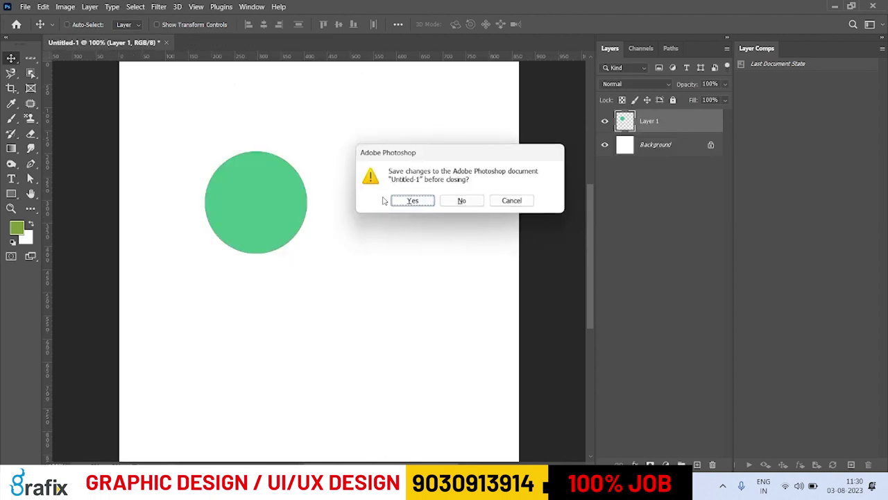
click(460, 202)
- Show the IMAGES-IMAGES > Old Photos folder in the Open dialog, then launch Google Chrome
click(25, 7)
click(41, 29)
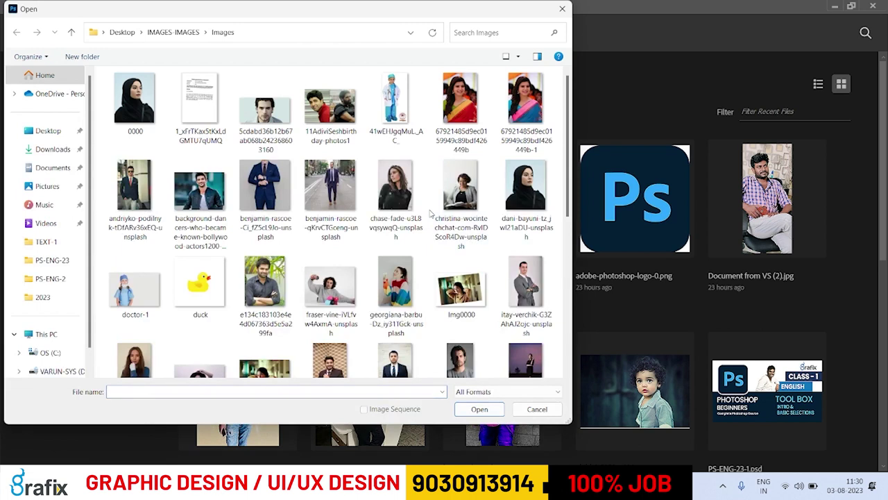
key(alt+Up)
double_click(351, 97)
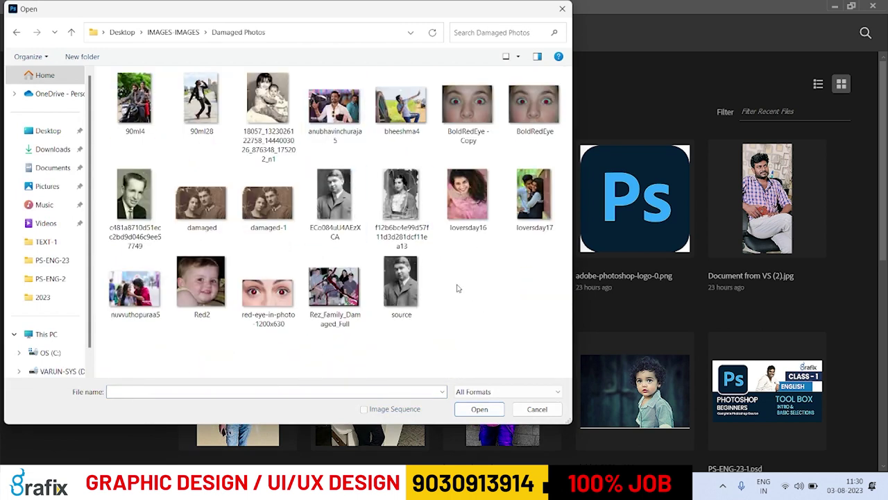
key(alt+Up)
scroll(278, 243, down, 3)
scroll(278, 243, up, 3)
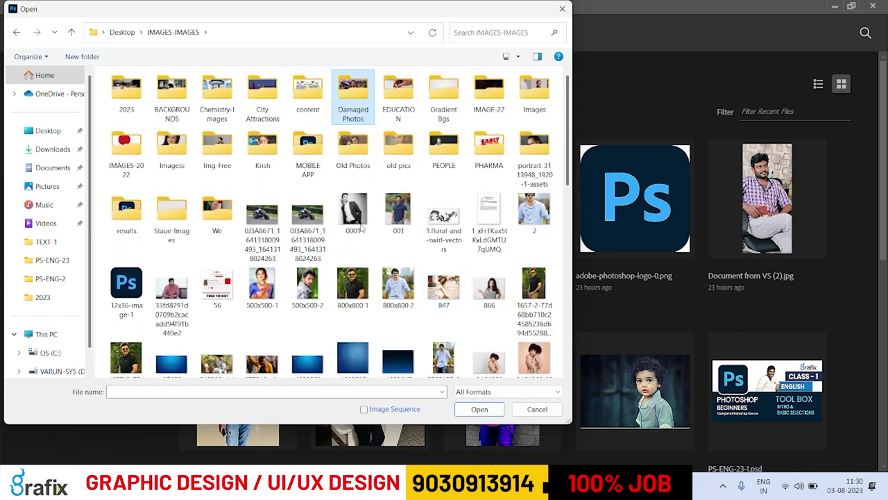
scroll(217, 219, down, 1)
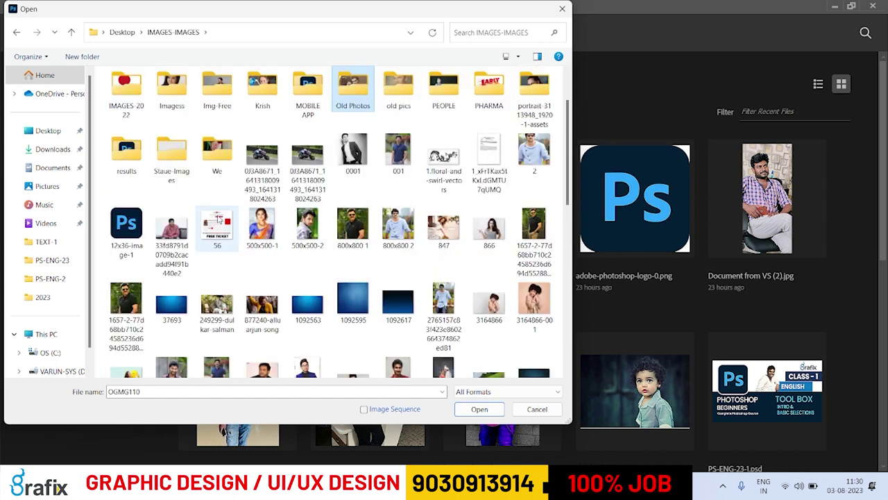
double_click(354, 85)
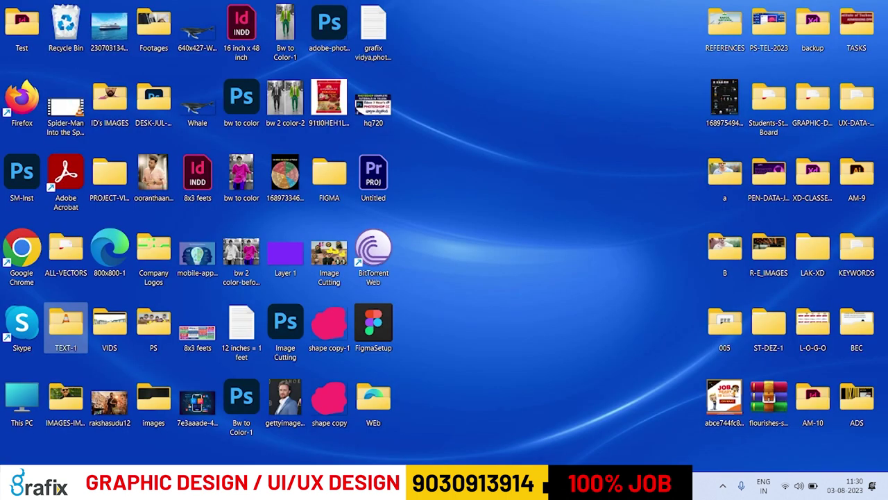
double_click(22, 249)
scroll(423, 330, down, 1)
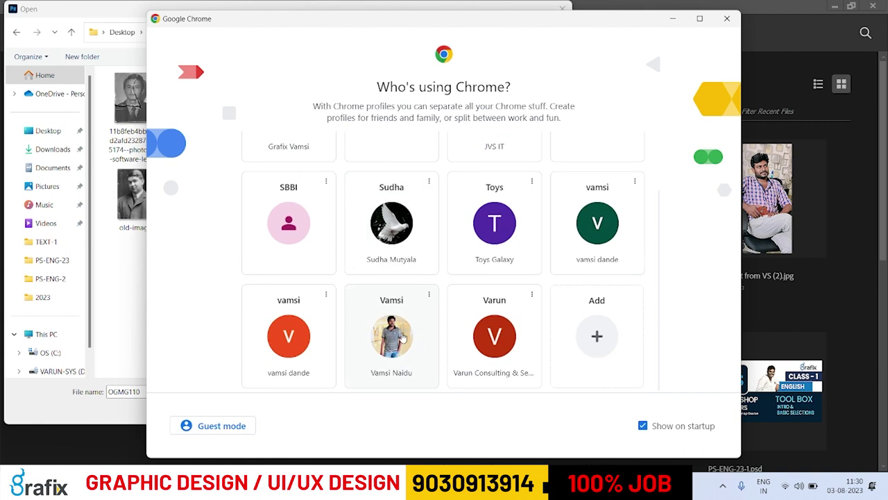
- Search Google Images for 'damage photos' and limit results to large images
click(403, 335)
text(damage photos)
key(Return)
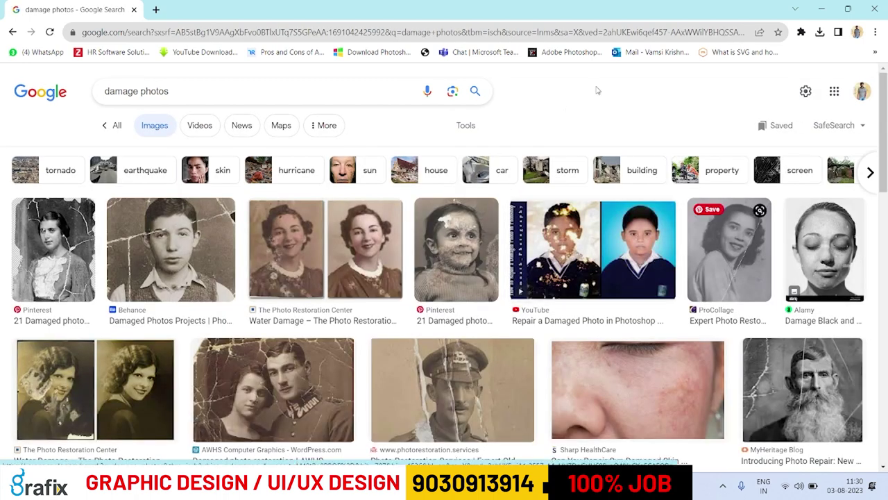
click(466, 124)
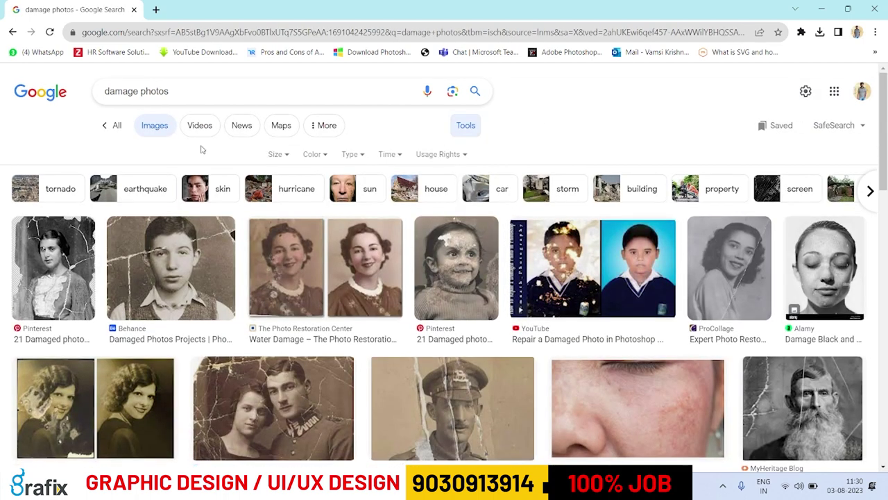
click(277, 156)
click(289, 192)
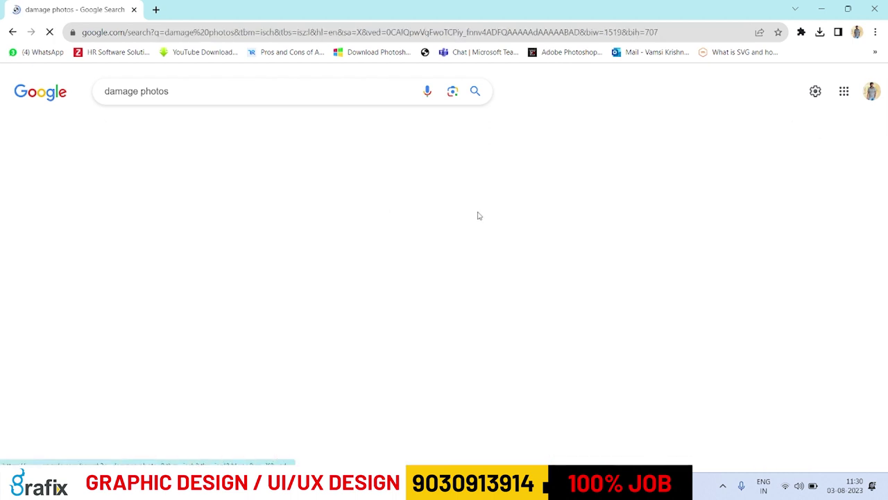
- Preview the Dov Levin damaged photograph and visit its museum source page
click(96, 254)
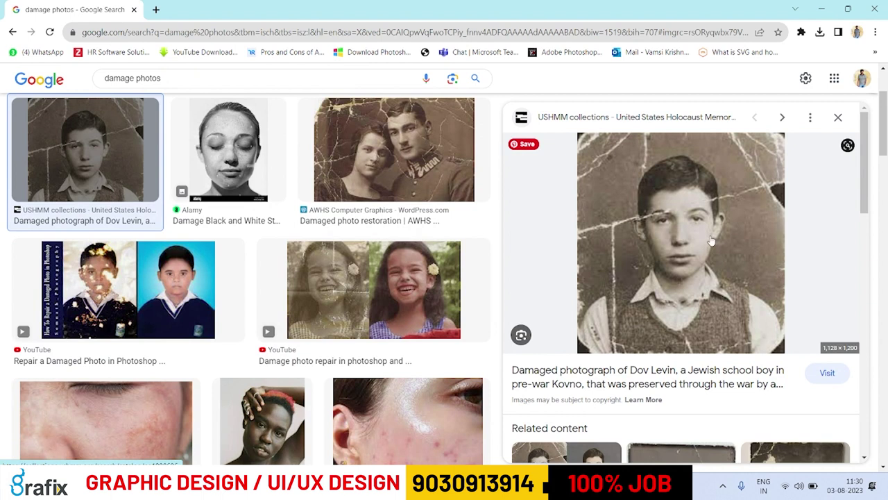
right_click(740, 270)
click(701, 182)
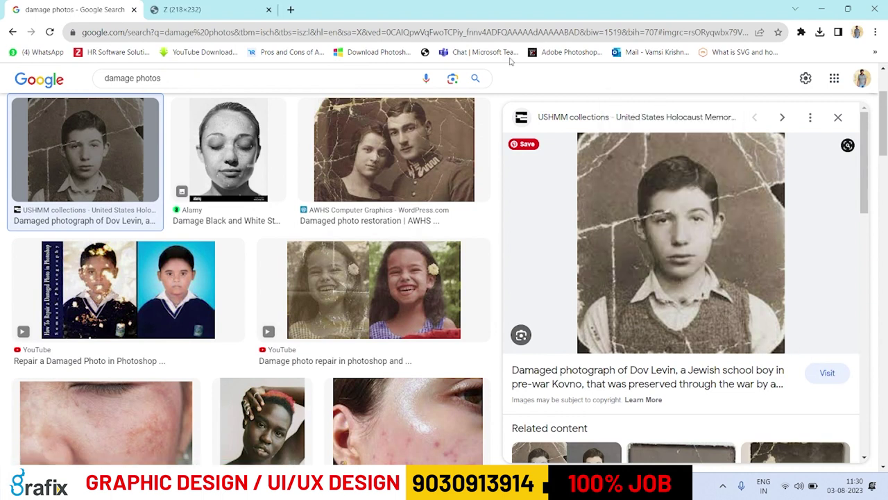
click(236, 5)
key(ctrl+w)
click(826, 373)
- Back in the results, preview the torn woman portrait and visit its source page
key(ctrl+1)
scroll(564, 313, down, 4)
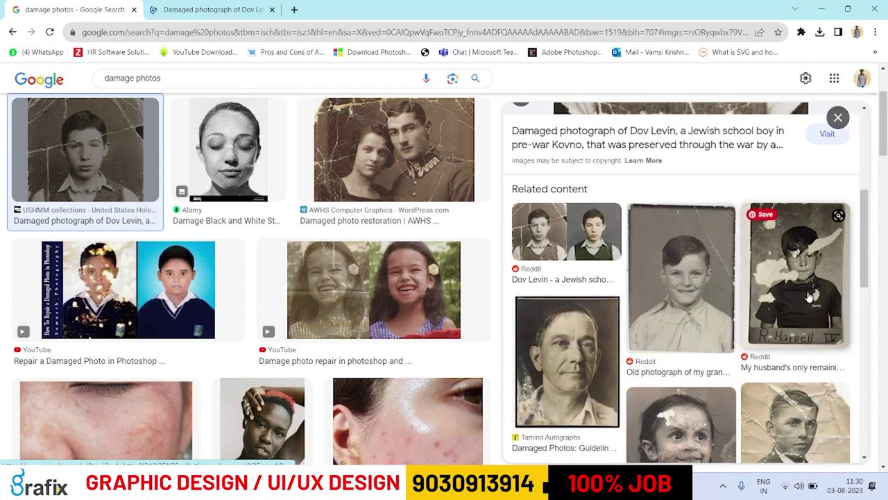
scroll(805, 298, down, 3)
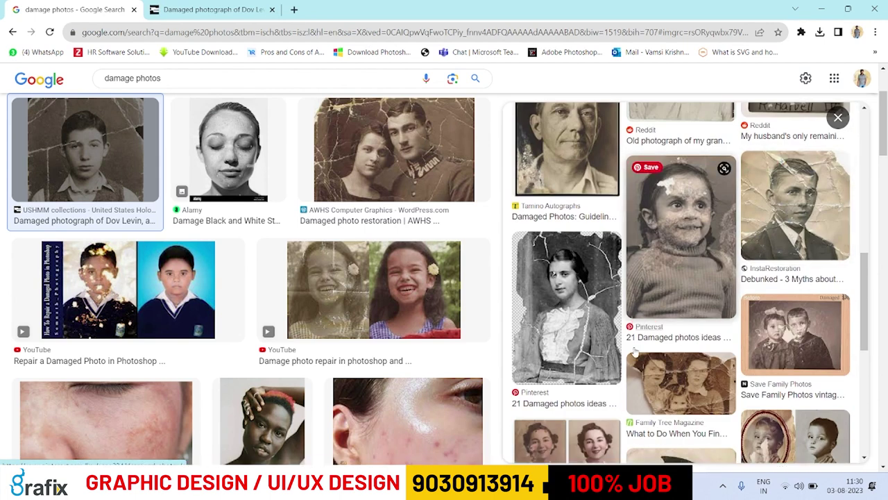
scroll(611, 320, down, 1)
click(602, 291)
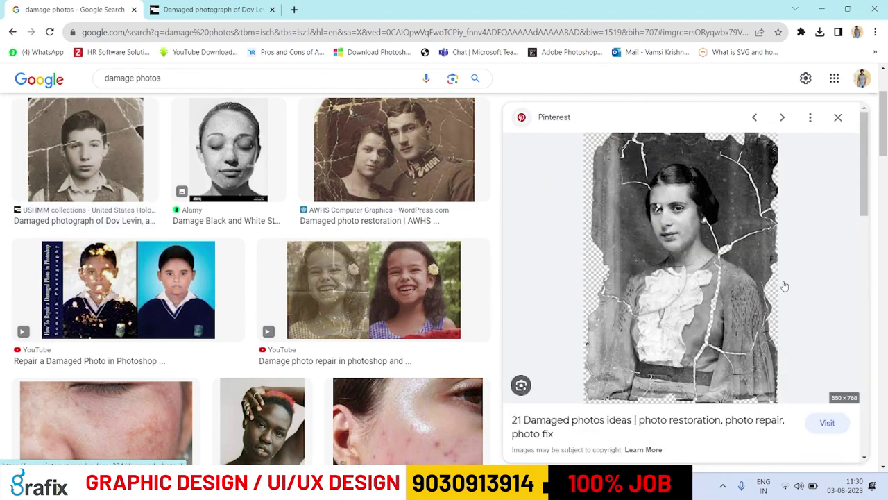
click(833, 430)
- Save the full-size Dov Levin photo from the museum page to the Desktop
click(350, 9)
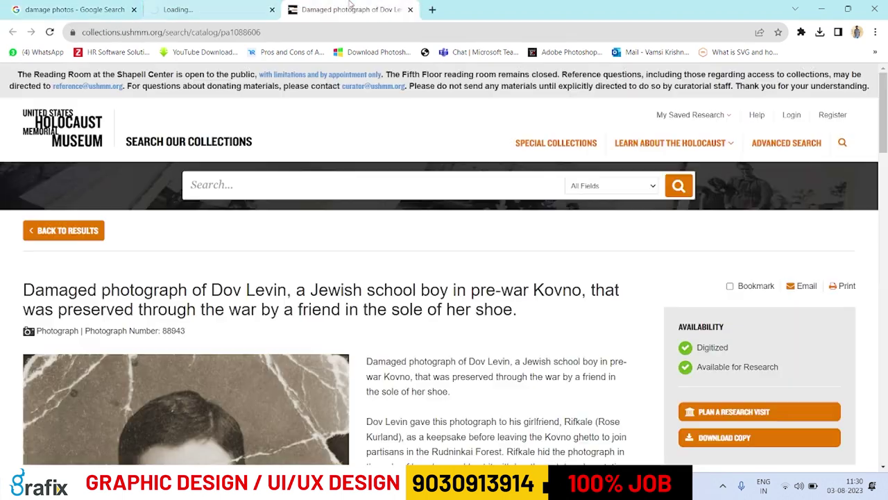
scroll(312, 187, down, 5)
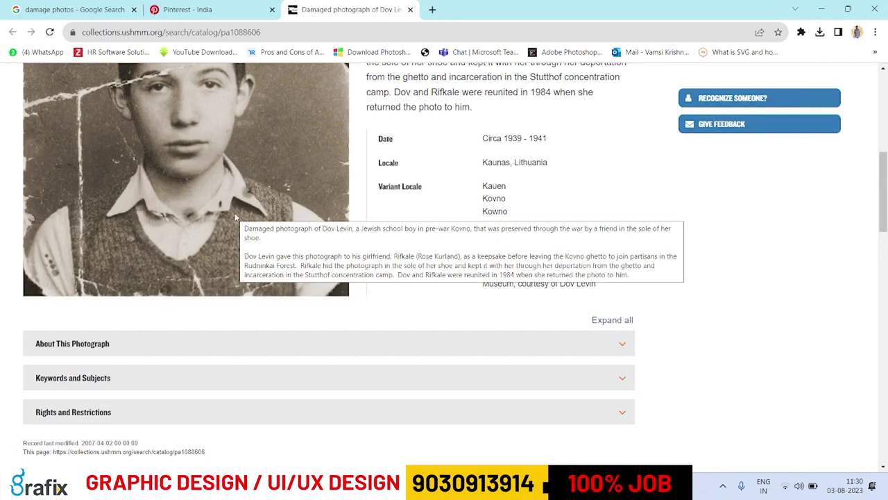
right_click(235, 215)
click(255, 225)
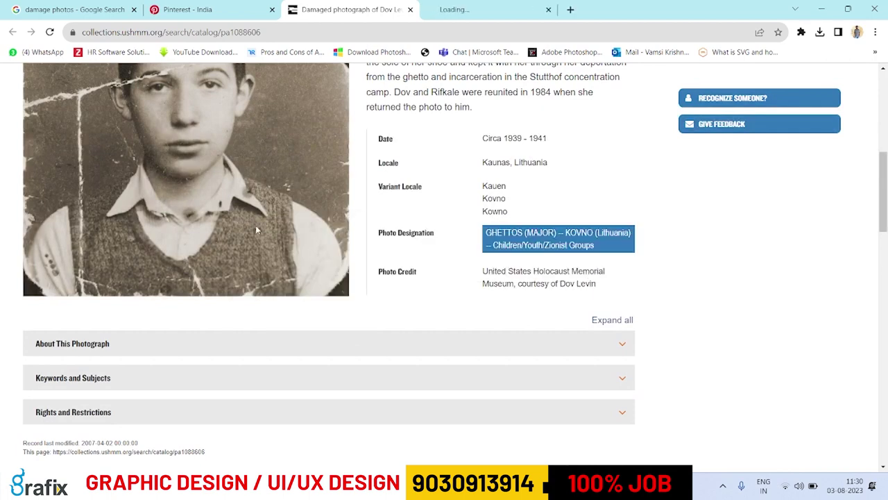
click(464, 5)
click(431, 201)
right_click(429, 180)
click(446, 204)
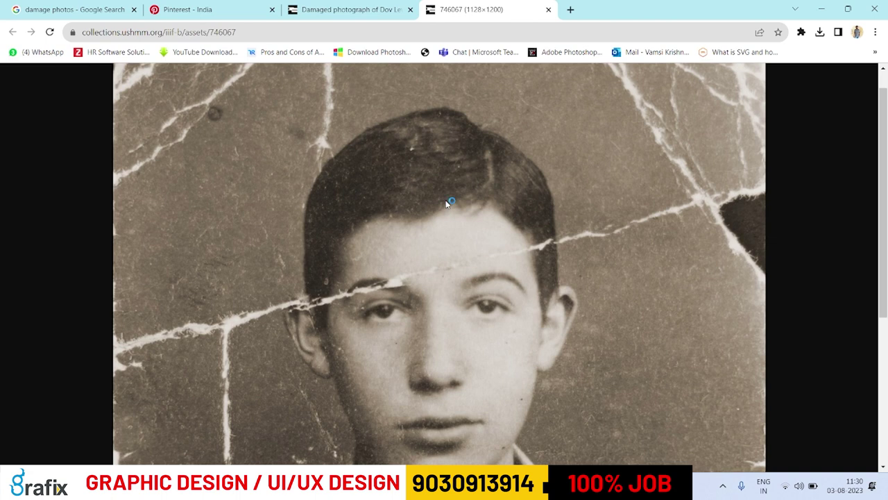
key(Return)
- Return to the museum photo page and close its tab
key(ctrl+shift+Tab)
scroll(535, 252, down, 8)
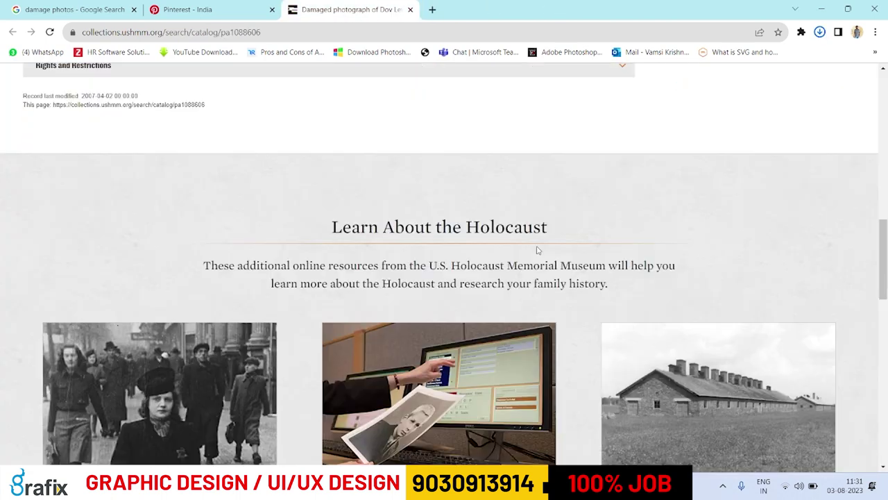
key(ctrl+w)
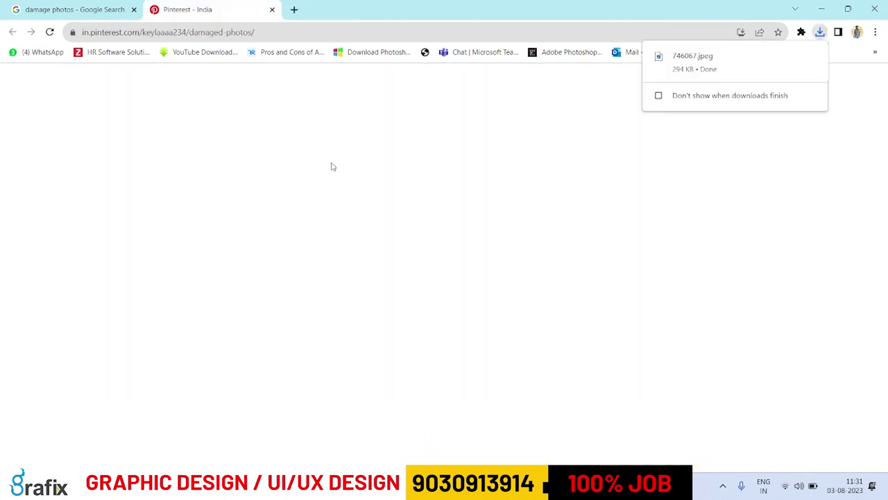
scroll(389, 246, down, 2)
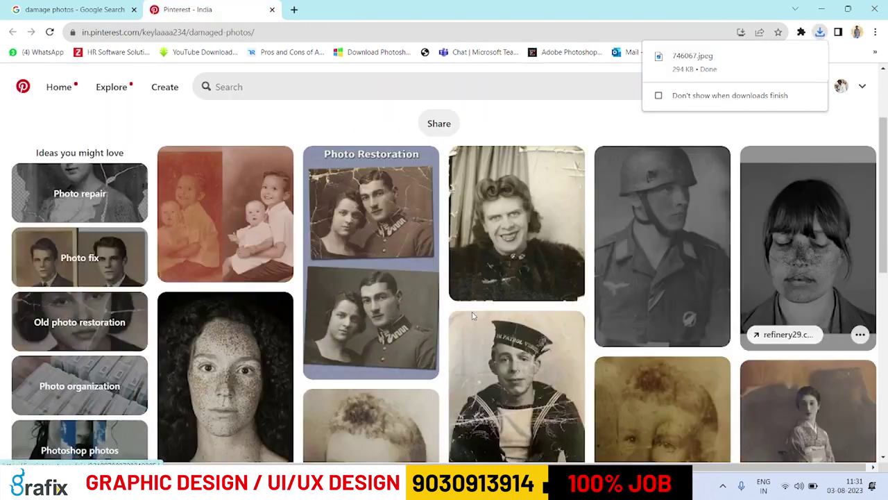
scroll(388, 243, down, 2)
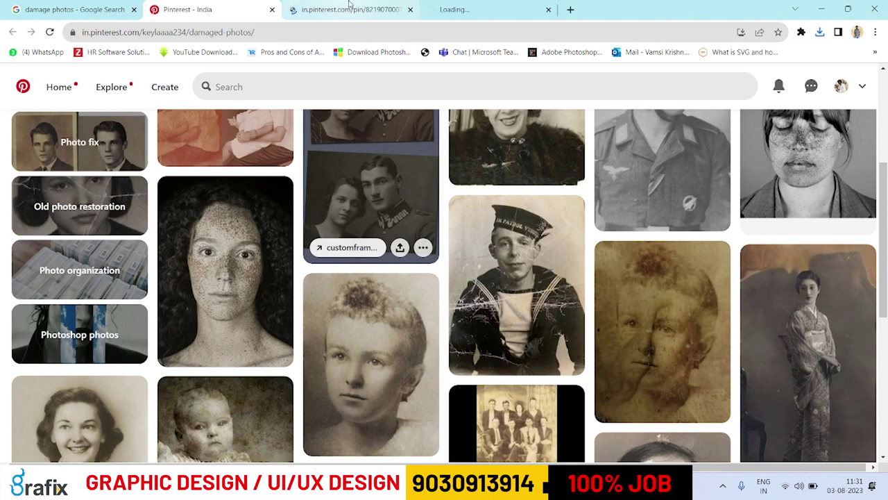
- Look over the Photo Restoration Service pin and the Pinterest damaged photos board
click(347, 10)
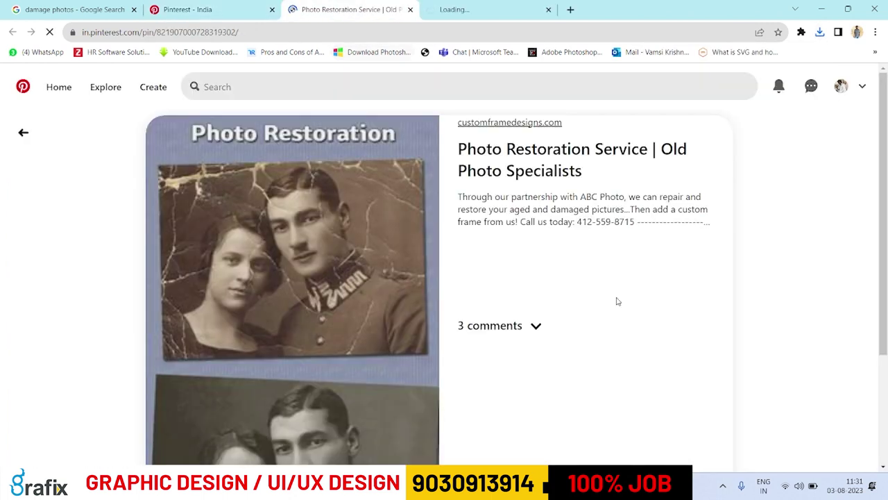
scroll(239, 275, down, 2)
scroll(275, 208, up, 2)
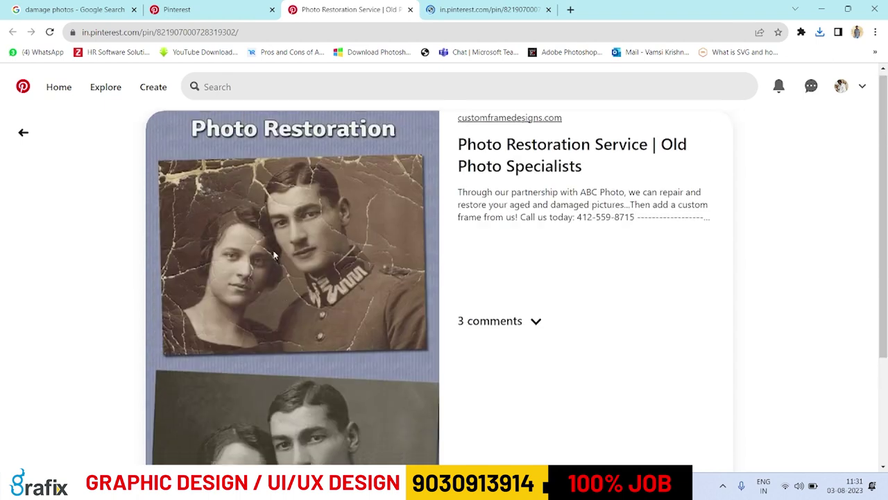
scroll(323, 268, down, 3)
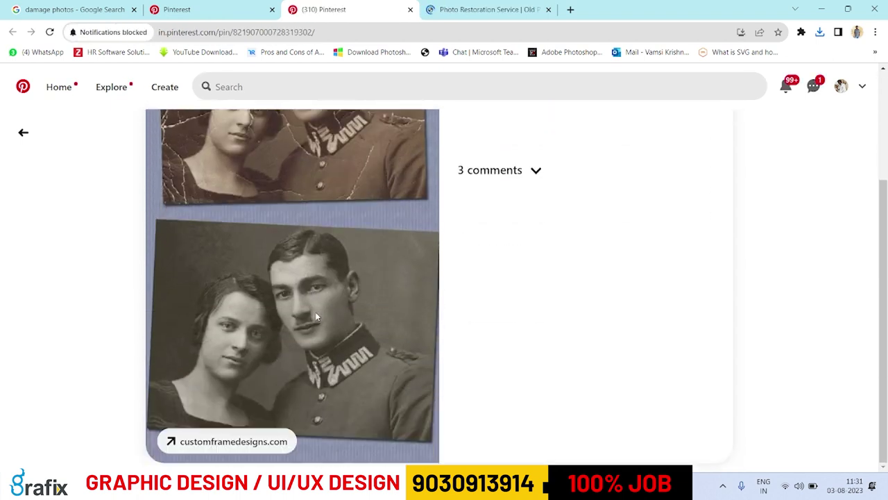
scroll(315, 312, up, 3)
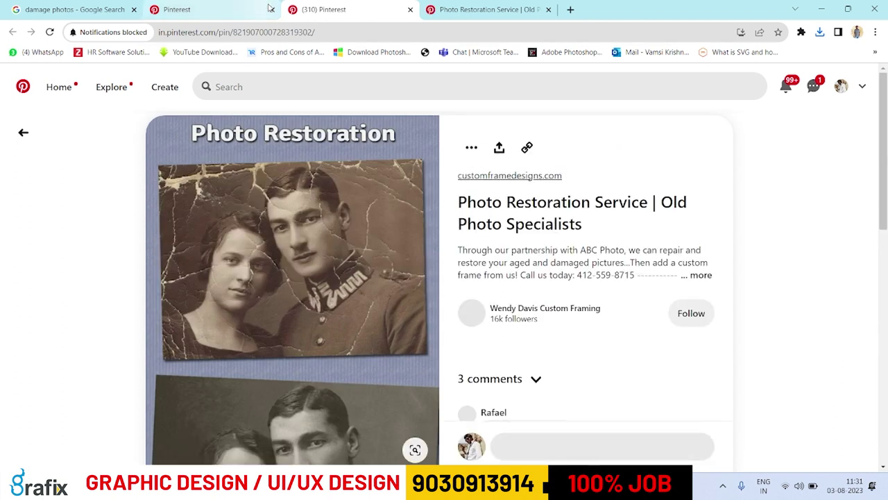
key(ctrl+w)
click(244, 6)
scroll(285, 293, up, 5)
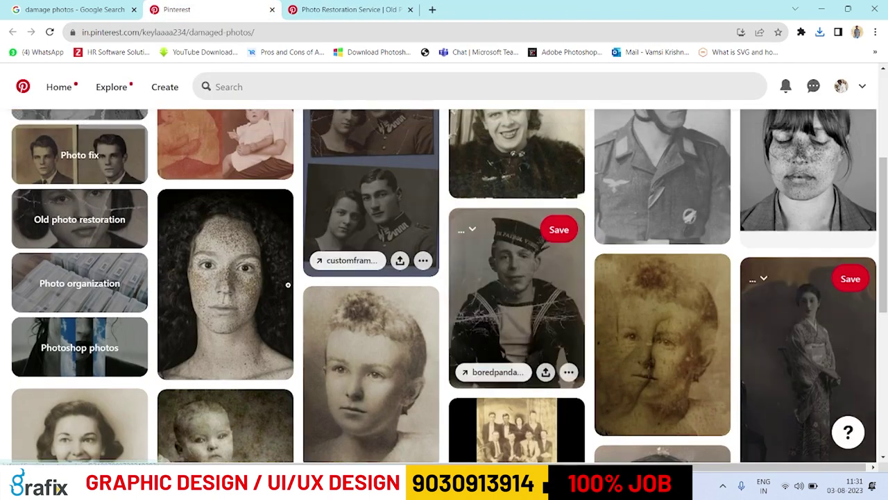
scroll(270, 311, down, 10)
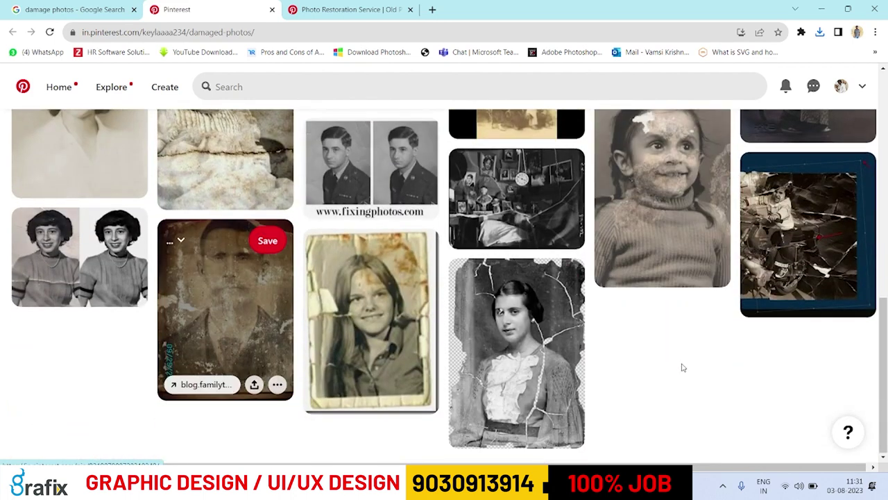
scroll(644, 353, up, 3)
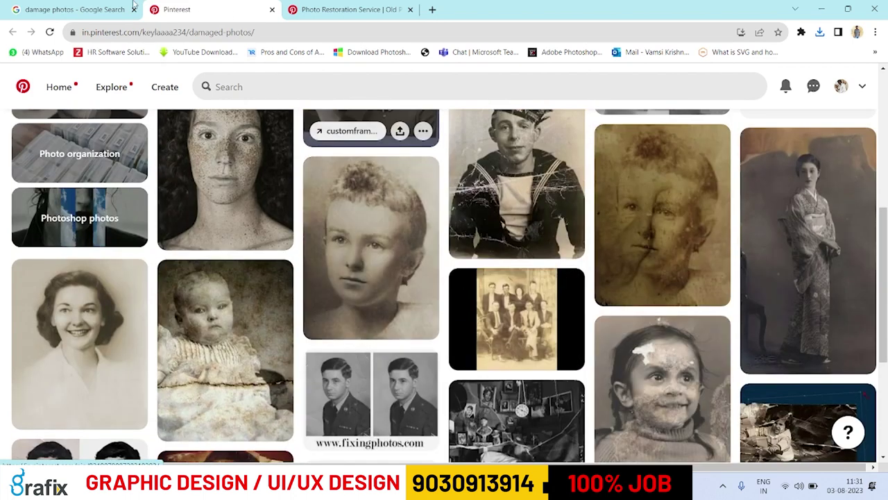
- Save the full-size torn woman portrait from the Google image results
click(73, 9)
scroll(635, 340, down, 4)
scroll(660, 264, up, 3)
right_click(675, 210)
click(731, 318)
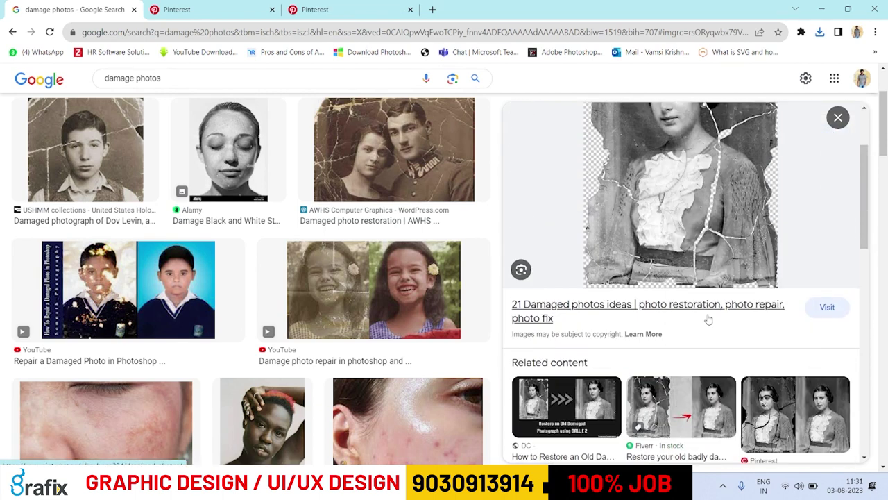
click(209, 9)
click(361, 194)
right_click(458, 165)
click(479, 189)
key(Return)
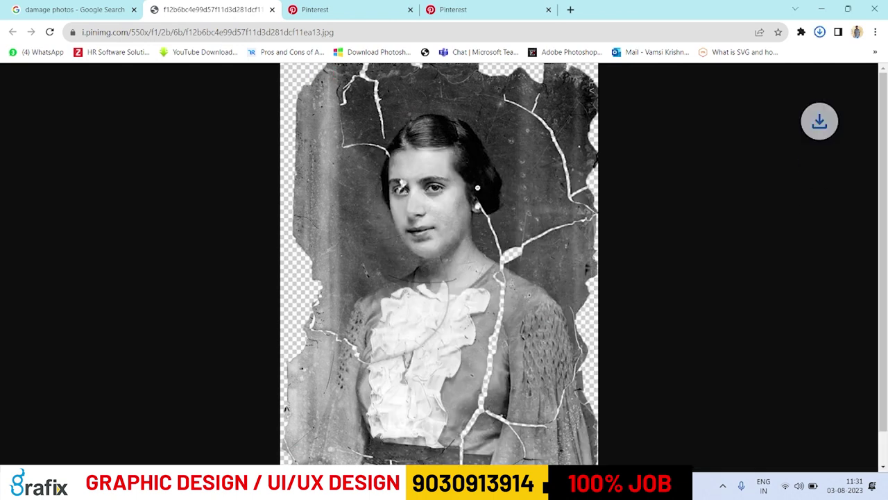
- Close the portrait and results tabs, then reopen the damage photos search tab
click(272, 9)
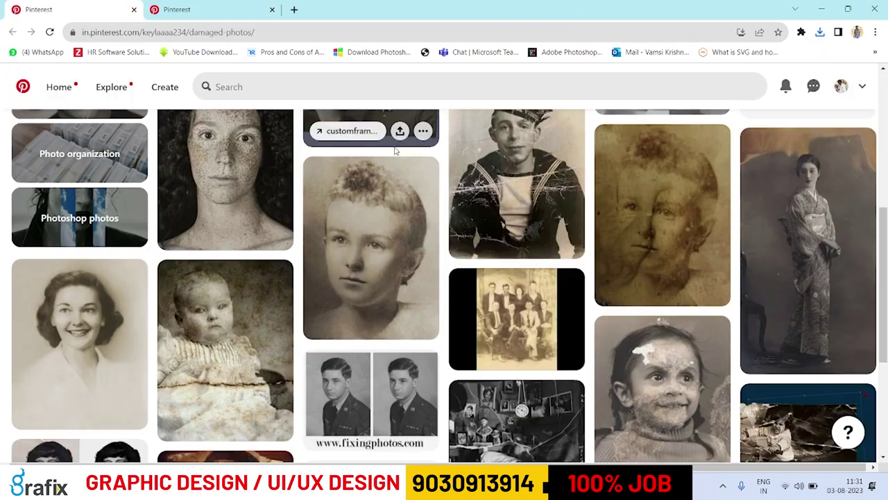
key(ctrl+w)
key(ctrl+shift+t)
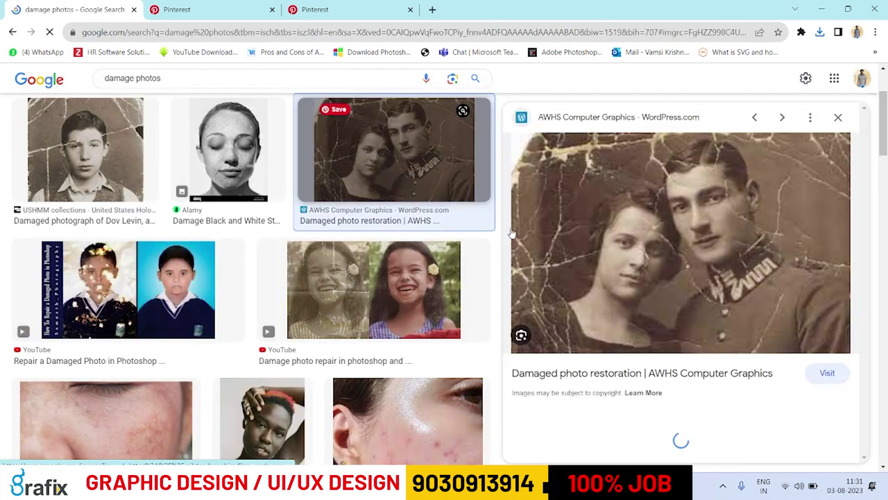
- Visit the couple photo's source page and open six damaged photos in background tabs
click(721, 343)
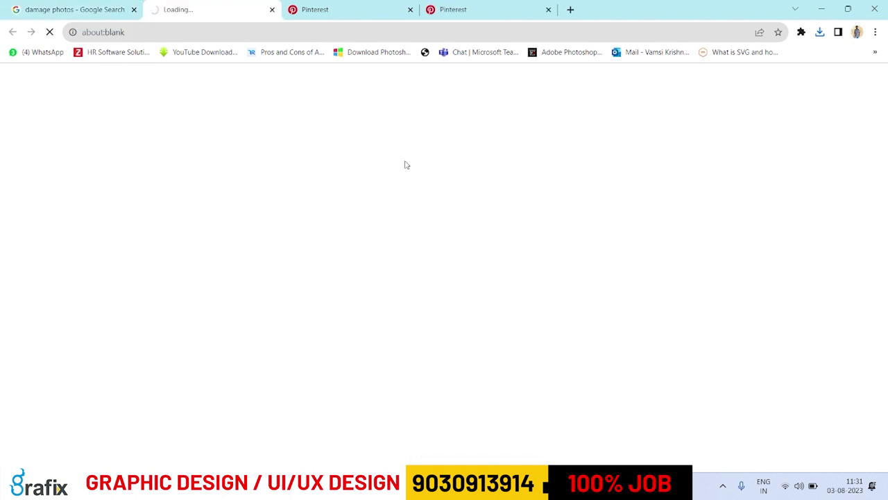
scroll(572, 315, down, 5)
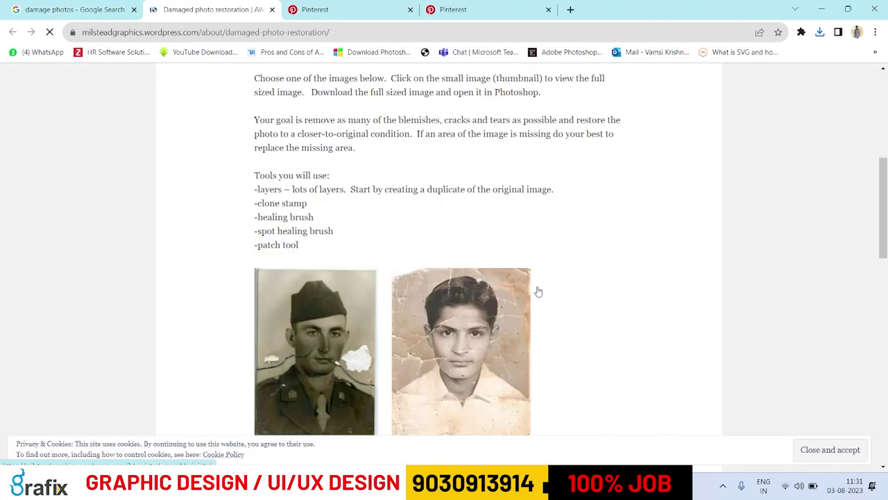
scroll(612, 317, down, 7)
scroll(500, 272, down, 3)
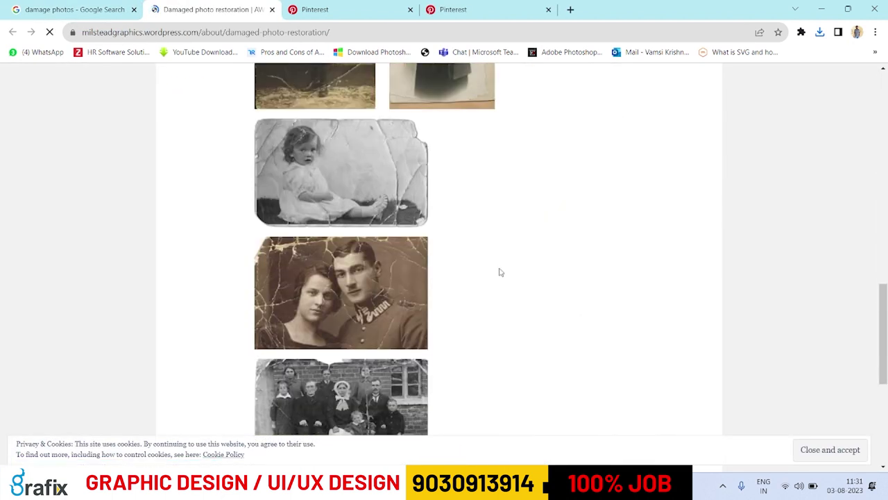
middle_click(350, 208)
middle_click(354, 255)
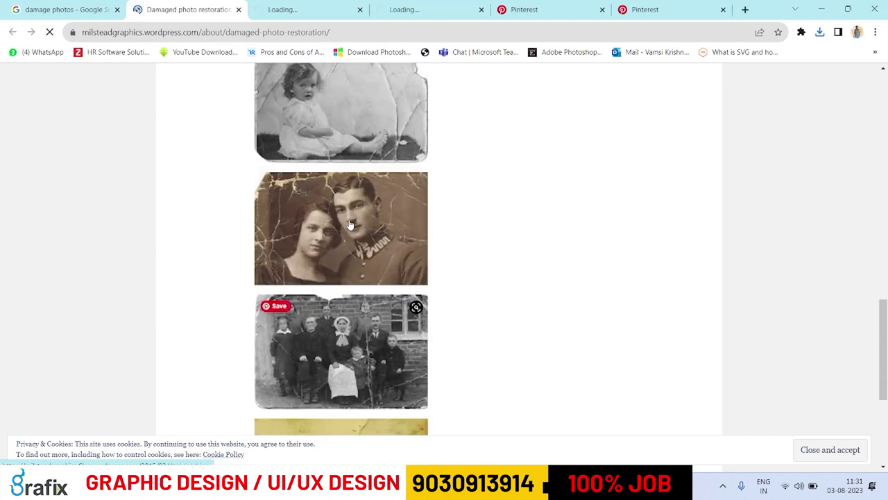
middle_click(347, 197)
scroll(349, 197, up, 4)
middle_click(349, 196)
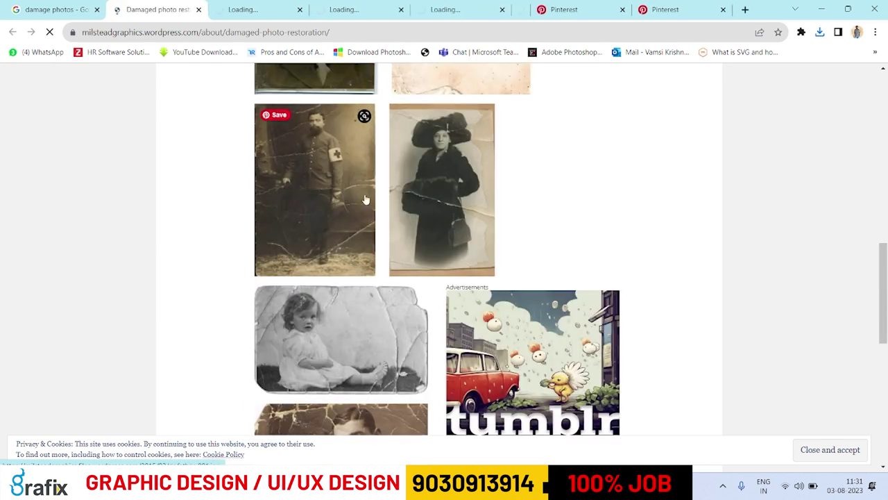
middle_click(429, 219)
scroll(428, 226, up, 3)
middle_click(430, 194)
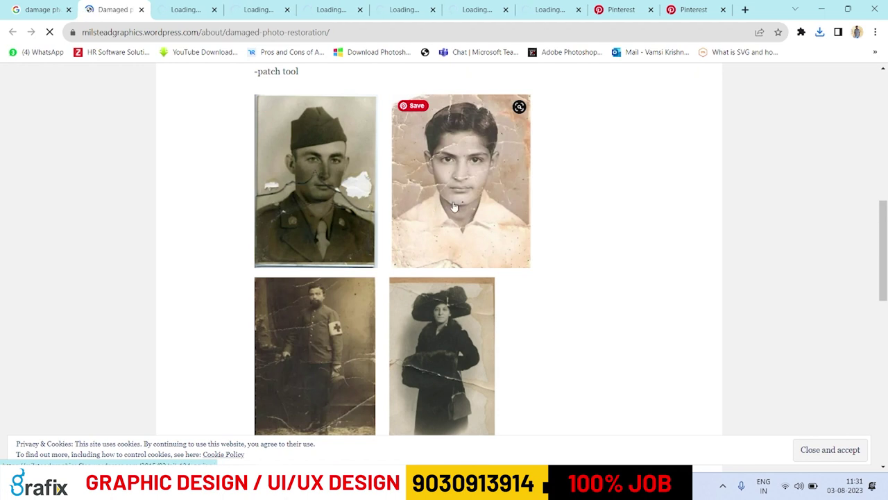
scroll(480, 313, down, 9)
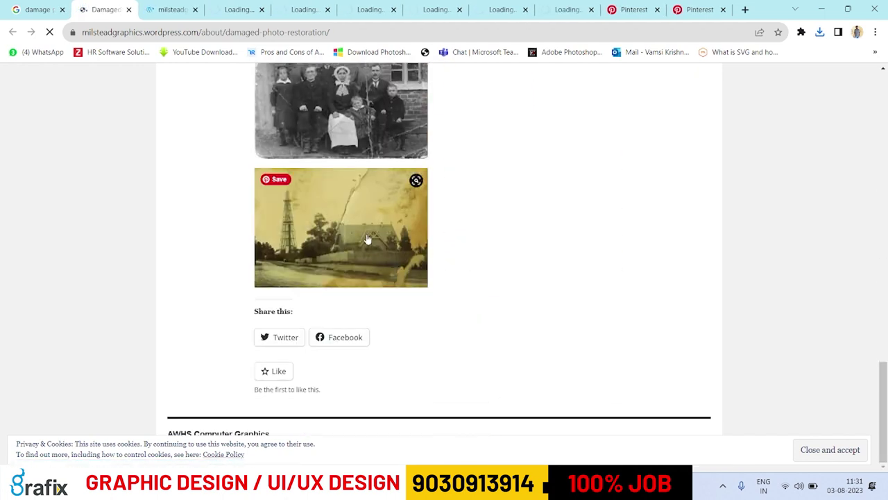
- Switch through the new tabs to the one loading damaged.jpg
key(ctrl+Tab)
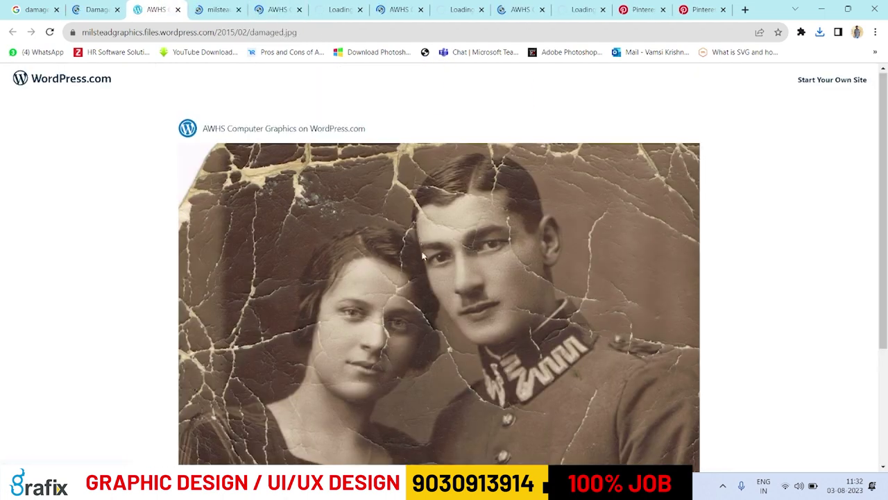
scroll(422, 257, down, 3)
key(ctrl+Tab)
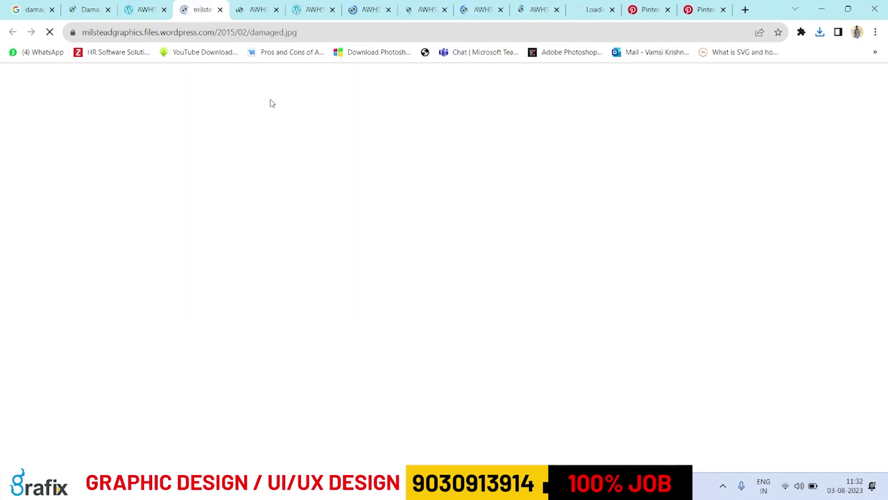
- Save the full-size damaged.jpg couple photo to the Desktop as a JPEG
click(272, 103)
right_click(413, 204)
click(437, 230)
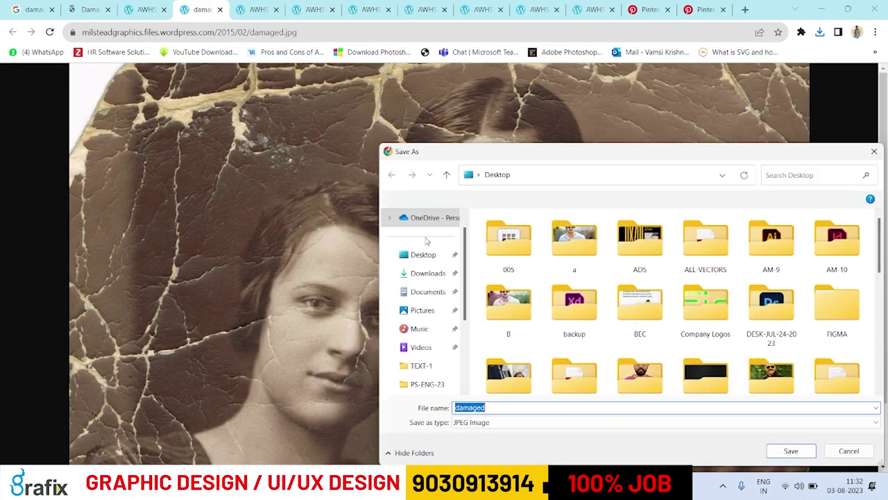
click(423, 254)
click(791, 451)
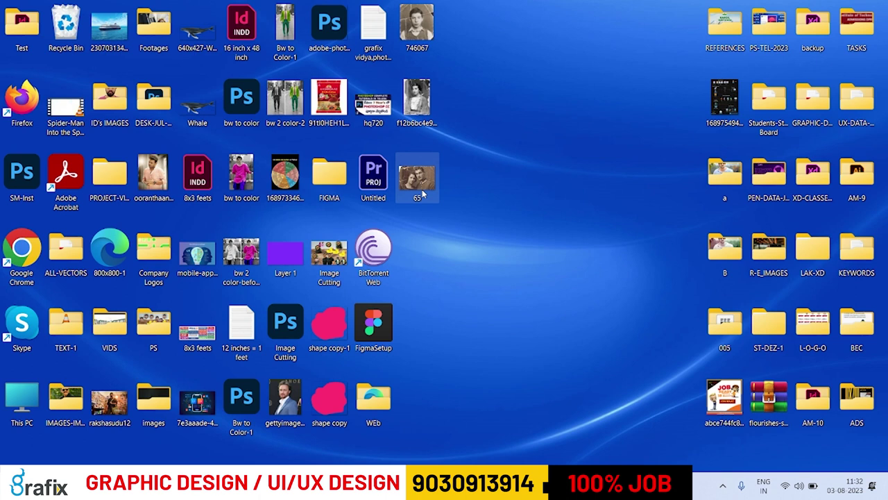
- Move the three old photos from the Desktop into IMAGES-IMAGES > old pics
key(alt+Tab)
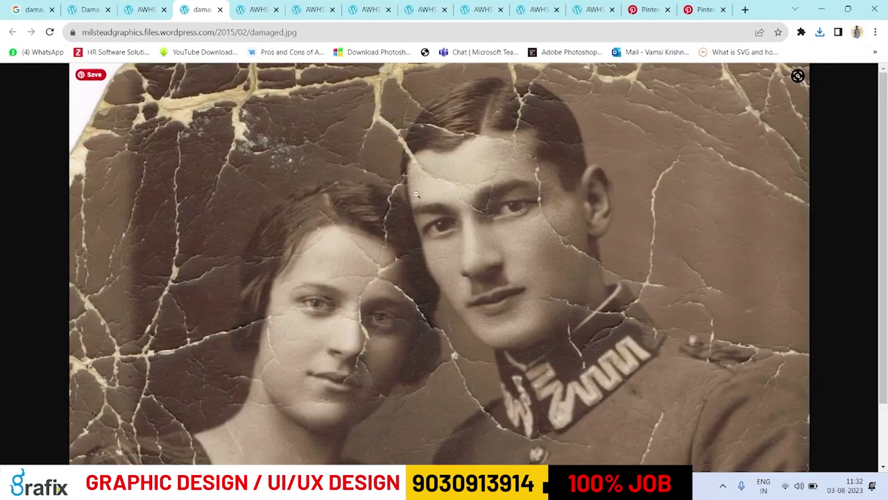
key(alt+Tab)
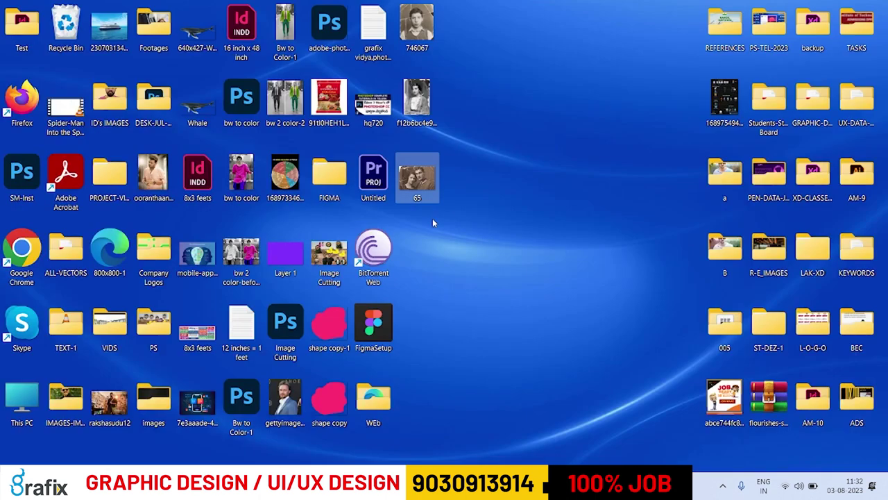
drag(458, 210, 406, 14)
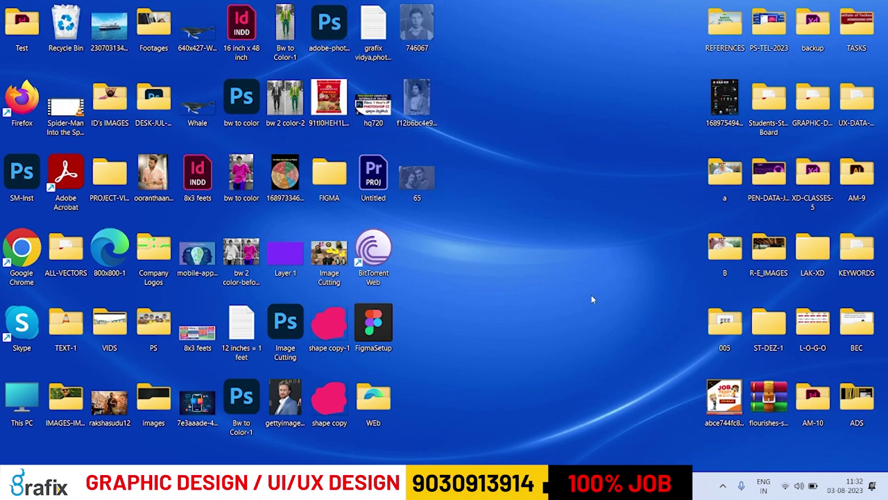
key(alt+Tab)
key(alt+Tab)
key(alt+Tab)
key(alt+Tab)
key(alt+Tab)
key(alt+Tab)
key(alt+Tab)
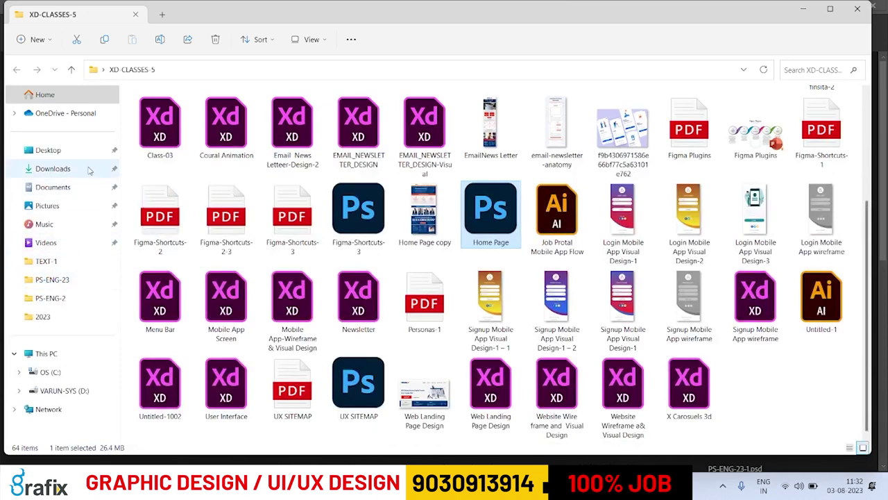
click(89, 169)
click(45, 149)
click(330, 217)
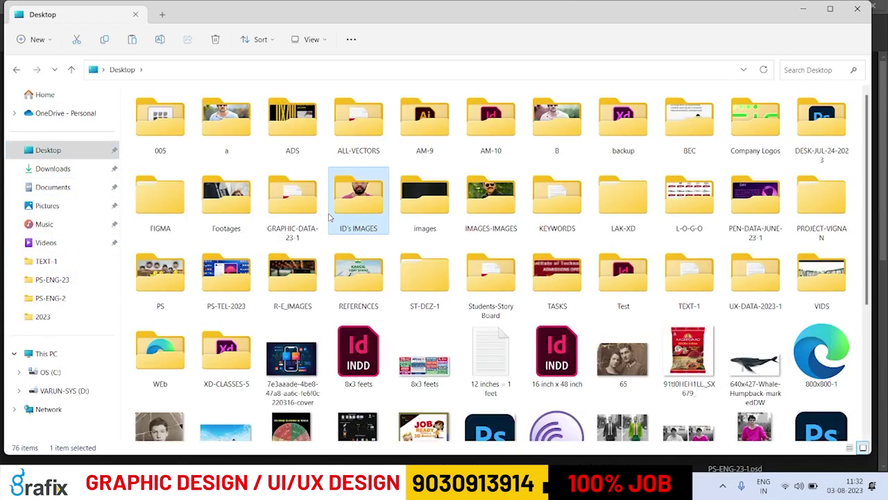
key(Right)
click(501, 213)
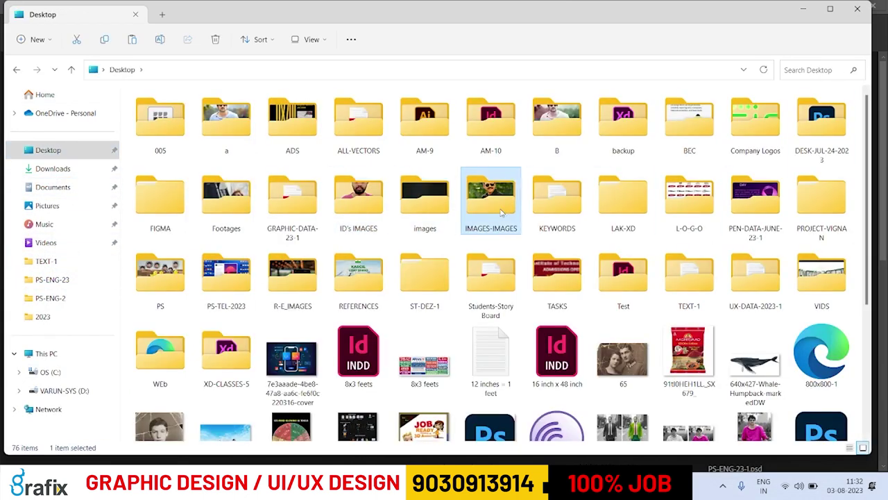
double_click(501, 213)
double_click(499, 213)
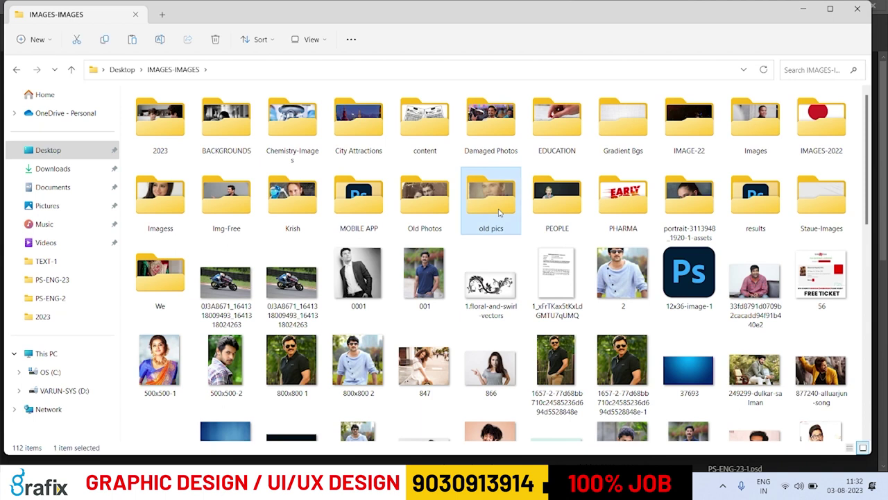
key(ctrl+v)
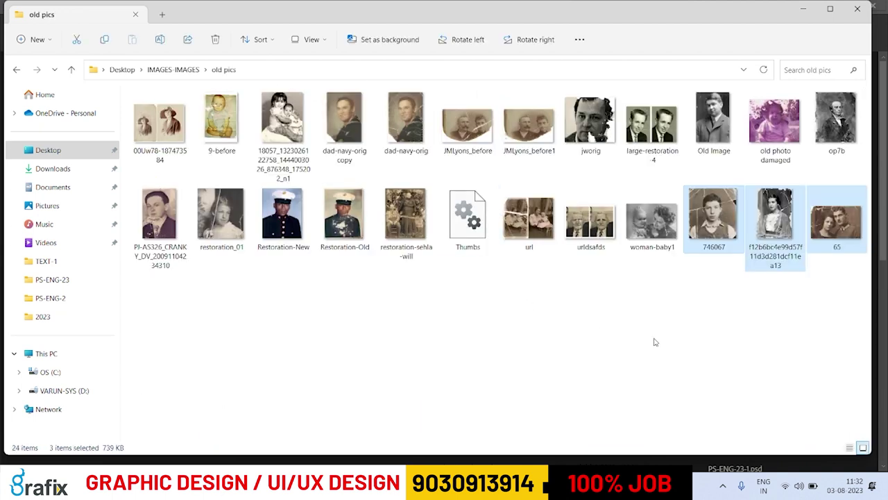
click(656, 340)
- Drag 65 into Photoshop to open it and zoom to 200%
drag(837, 220, 433, 182)
key(alt+Tab)
key(alt+Tab)
key(alt+Tab)
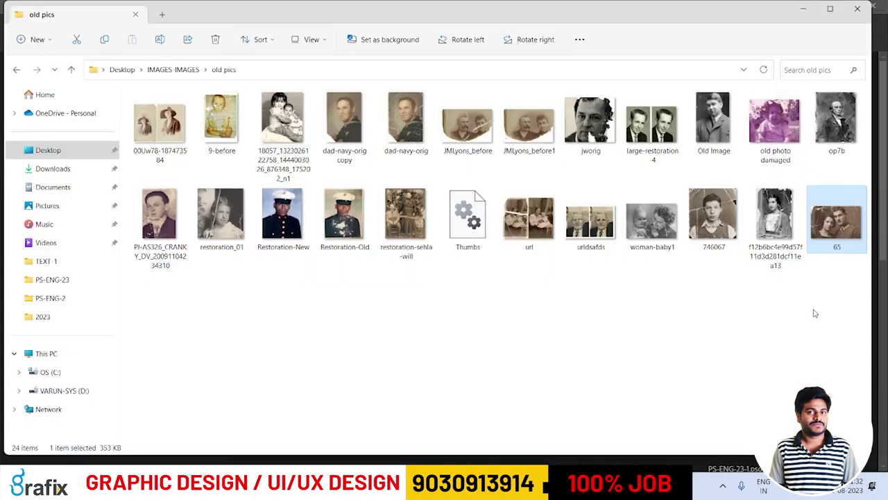
drag(828, 232, 464, 197)
key(alt+Tab)
key(ctrl+plus)
key(ctrl+plus)
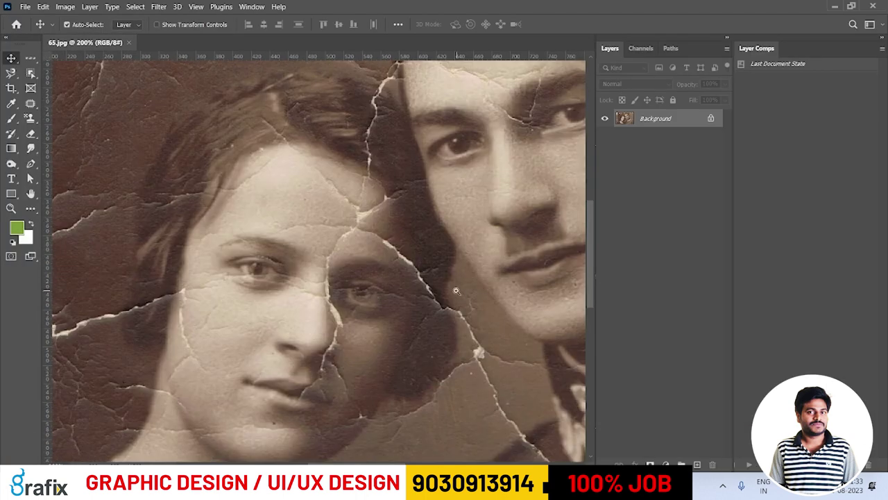
- Zoom in twice on the woman's eye and face, then list the healing tools
scroll(389, 245, down, 3)
scroll(440, 286, up, 2)
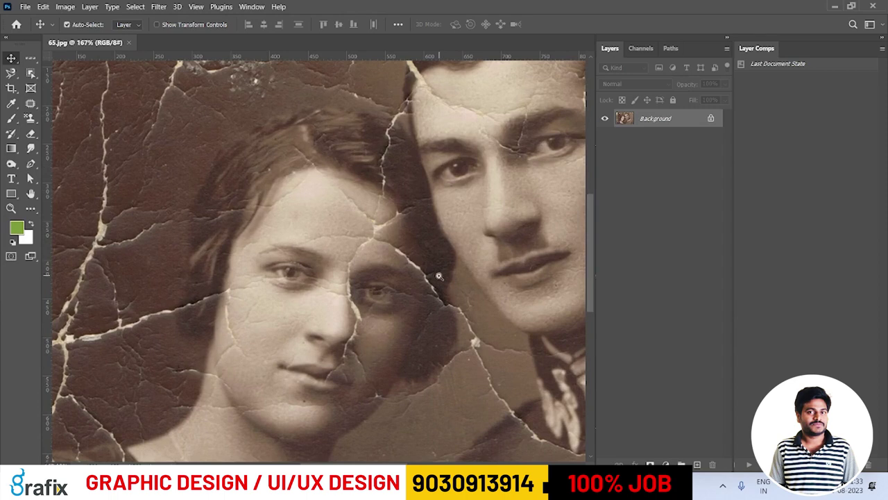
scroll(439, 277, down, 2)
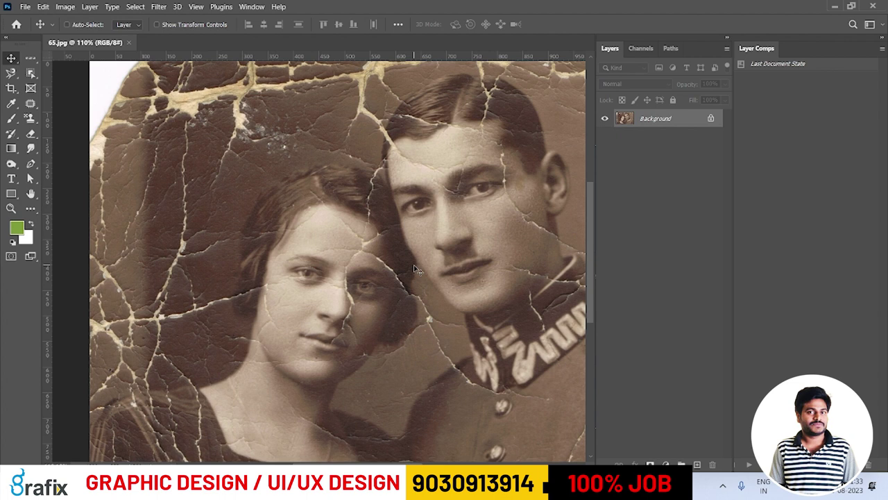
ctrl+click(350, 278)
ctrl+click(351, 241)
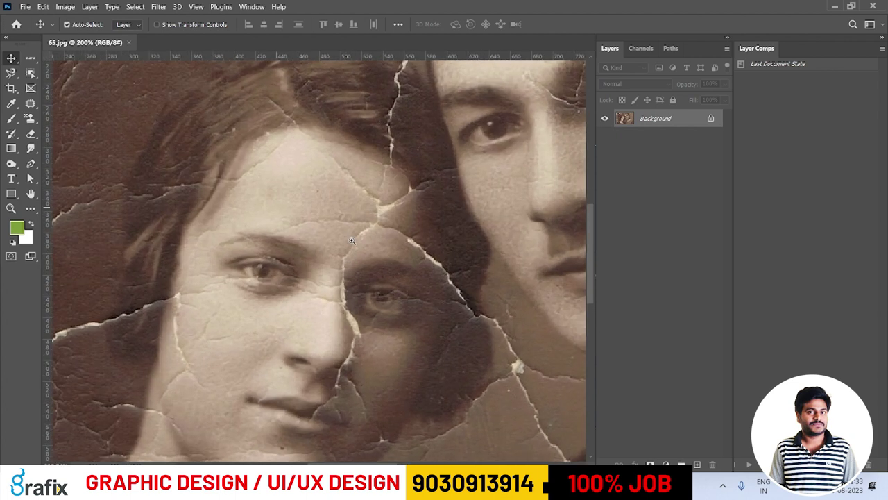
click(35, 103)
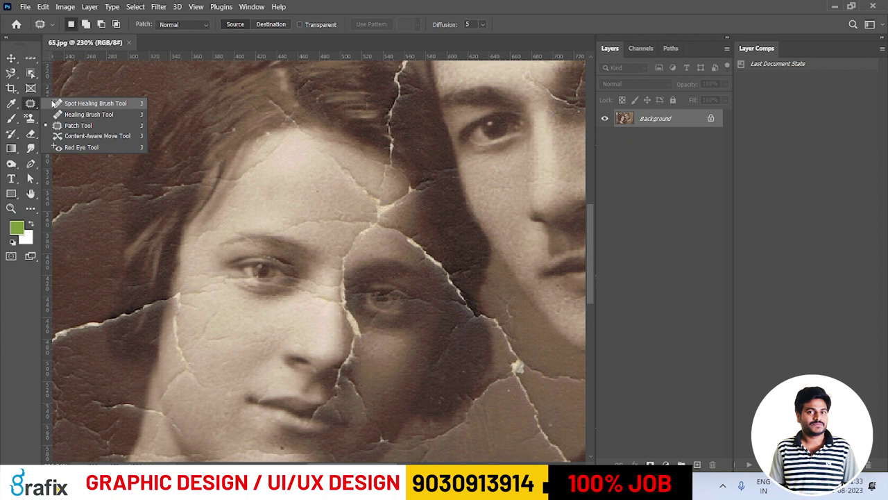
- Heal the forehead crack with the Spot Healing Brush, then shrink the brush from 20 to 9
click(64, 104)
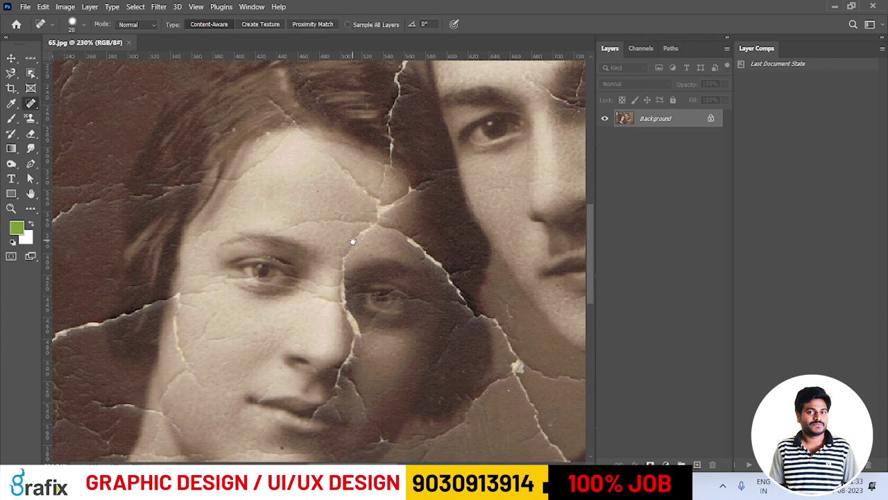
scroll(363, 175, down, 1)
drag(338, 211, 296, 209)
drag(368, 166, 330, 148)
key(bracketleft)
key(bracketleft)
key(bracketleft)
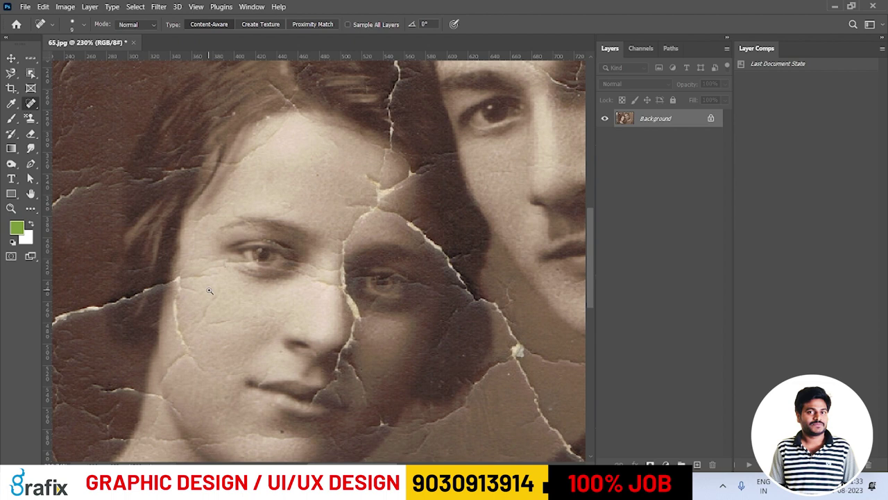
- Heal the three cracks running up and across the woman's cheek
scroll(210, 292, up, 1)
drag(221, 328, 244, 288)
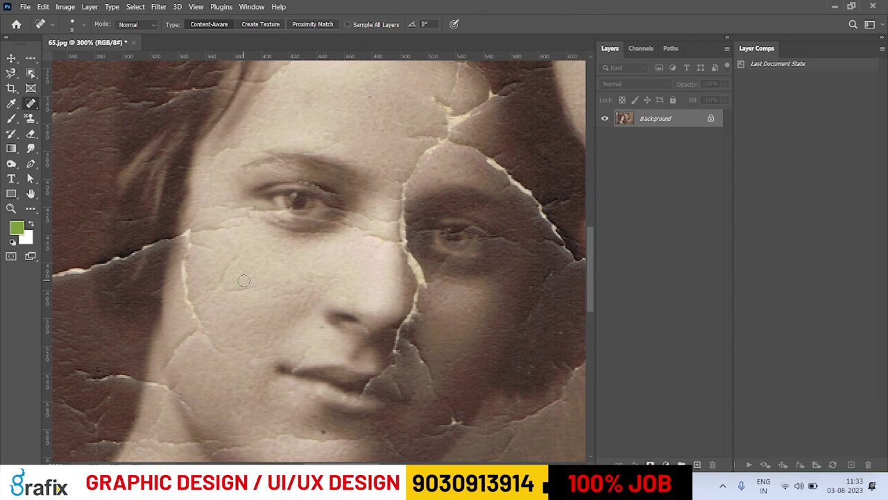
scroll(313, 407, down, 3)
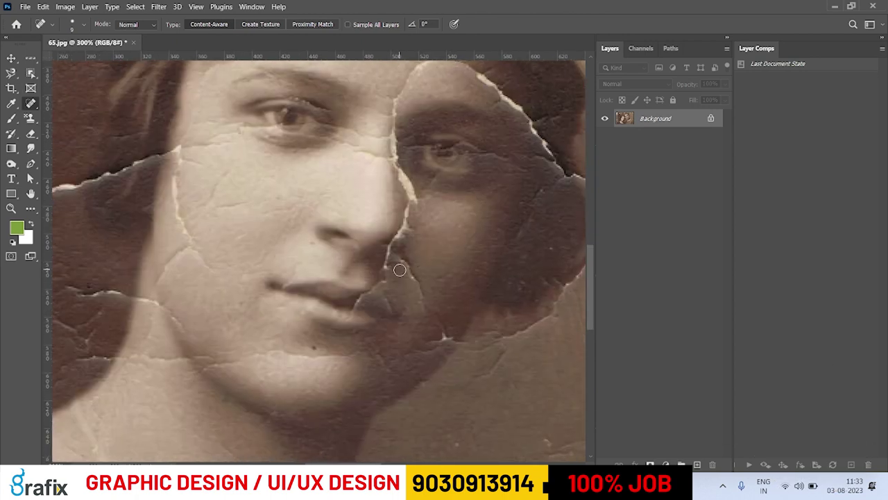
scroll(205, 257, up, 1)
drag(215, 273, 179, 233)
drag(196, 207, 234, 148)
drag(212, 194, 262, 187)
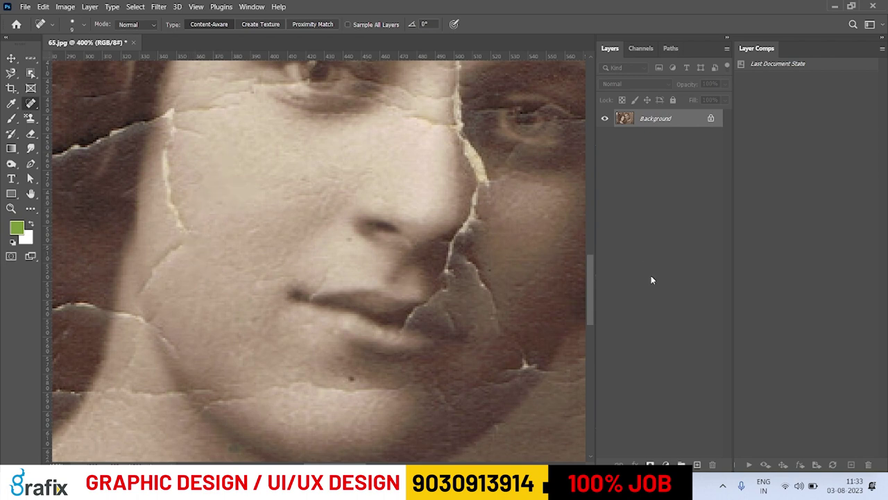
- Remove a small speck in the upper background
scroll(511, 294, up, 10)
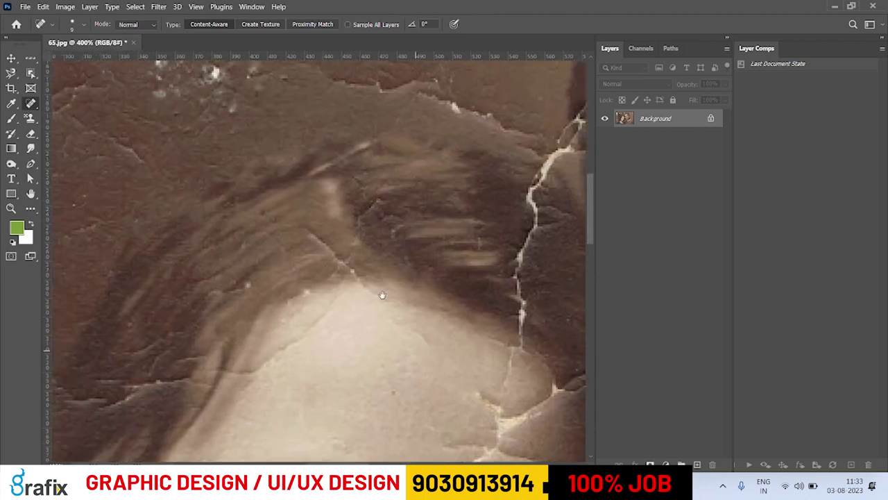
scroll(381, 295, up, 10)
scroll(382, 295, left, 4)
click(182, 84)
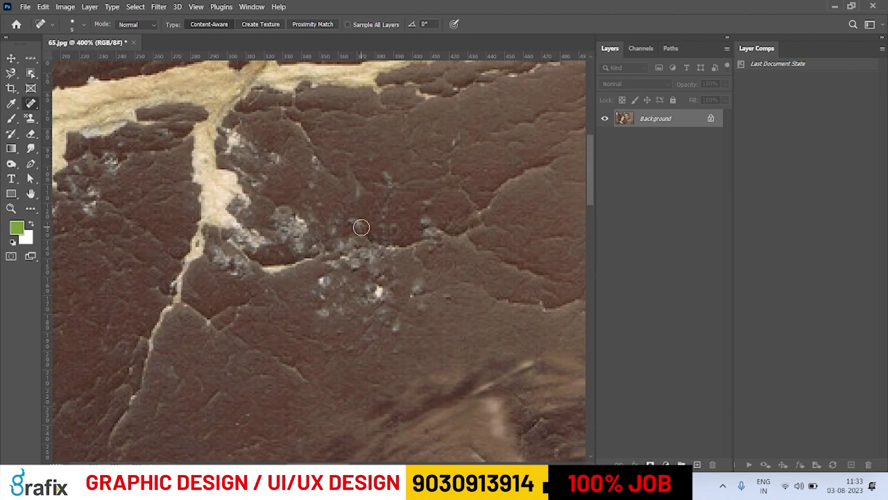
scroll(361, 227, down, 10)
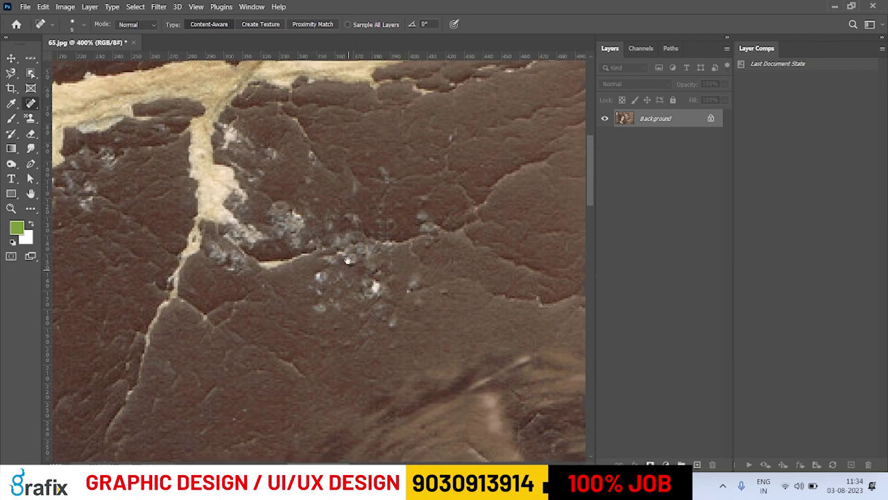
scroll(348, 230, down, 4)
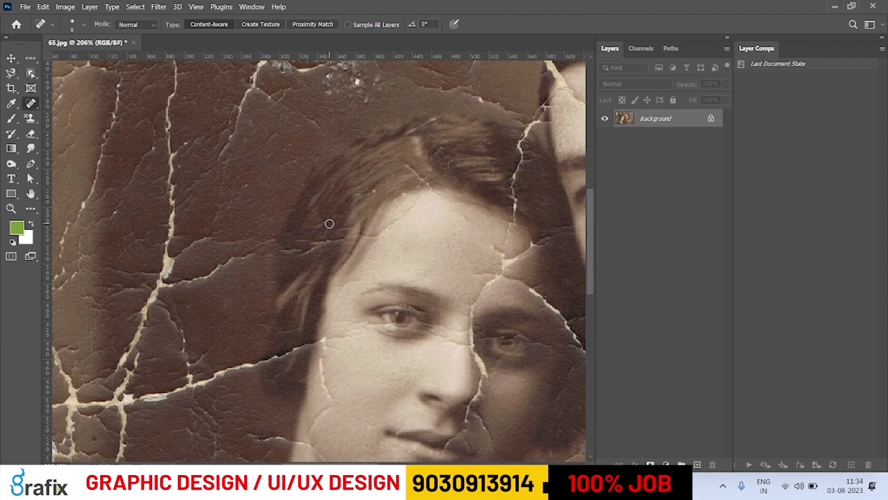
- Bring up the flyout of healing and repair tools
right_click(32, 104)
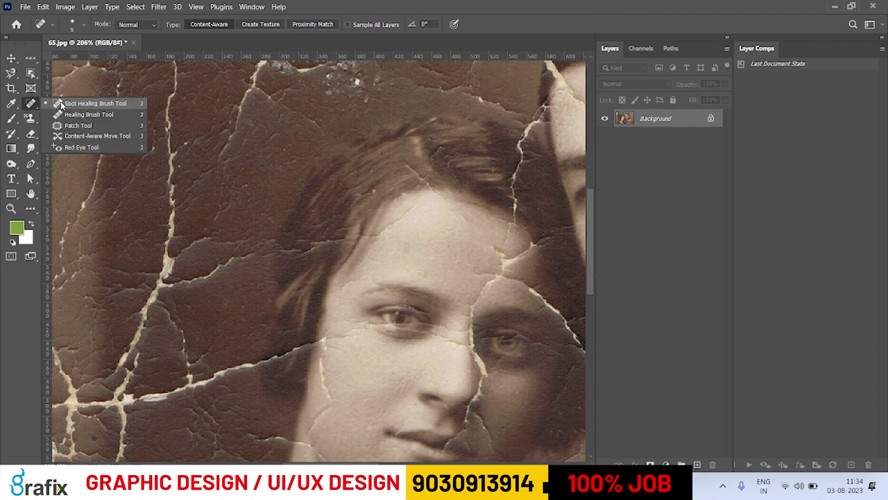
click(59, 104)
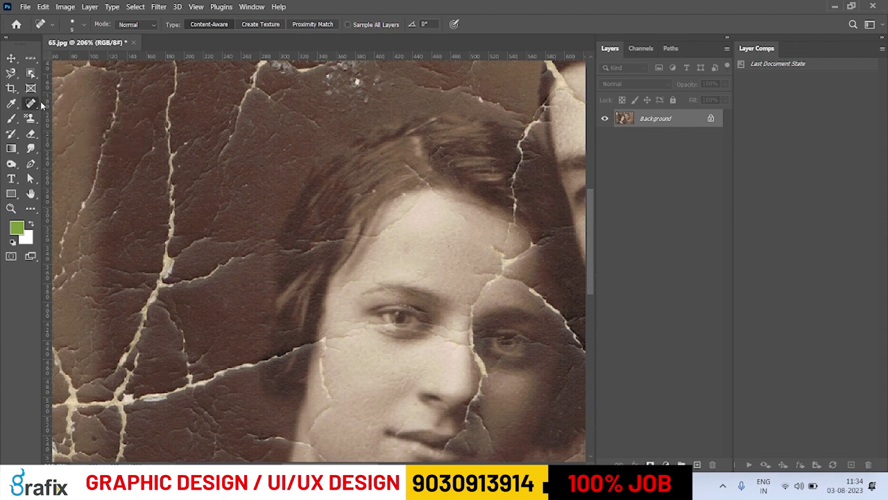
right_click(39, 106)
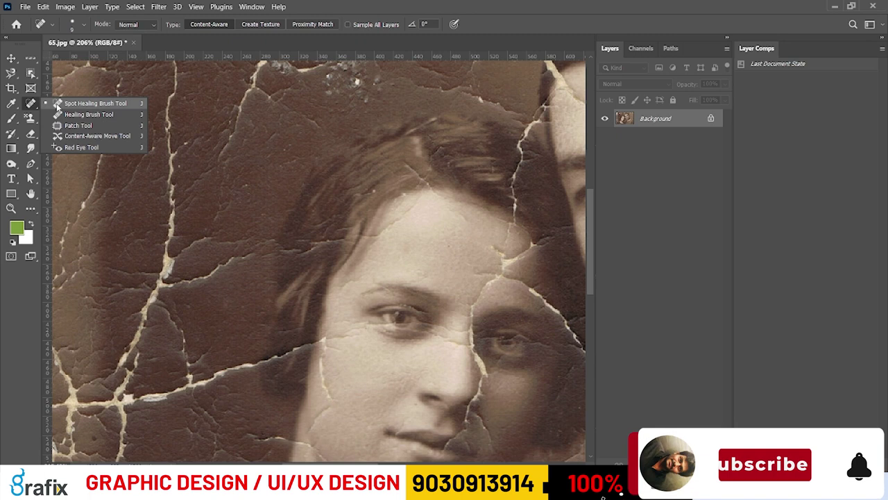
- Switch to the Healing Brush, try it on a face crack, and dismiss the source-point warning
click(88, 116)
scroll(415, 203, up, 4)
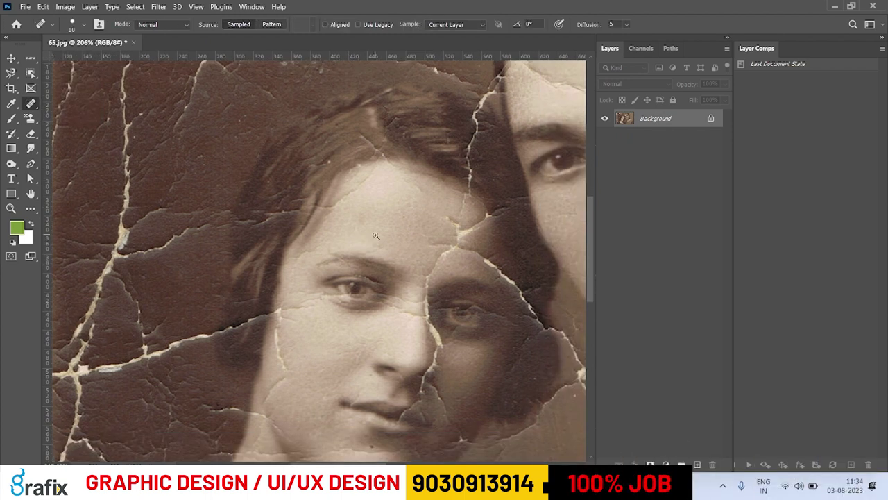
click(409, 194)
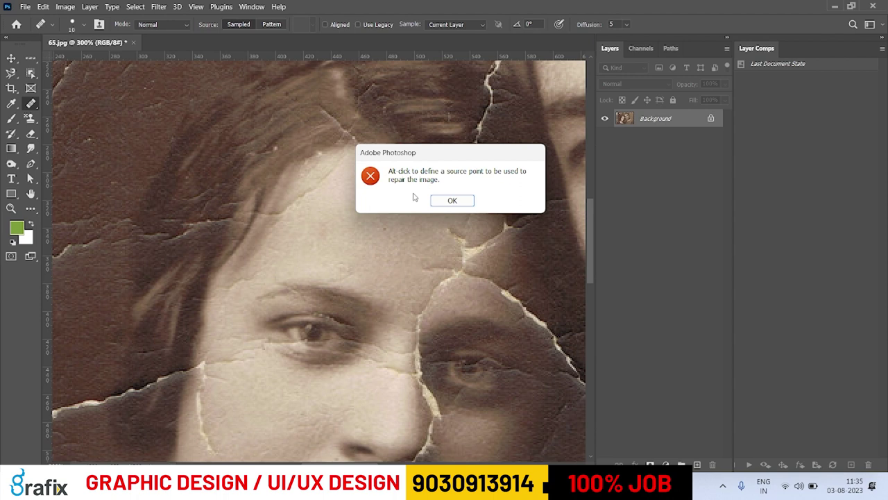
click(450, 202)
- Reframe the view around the face and try healing the cheek crack unsampled
scroll(437, 312, down, 5)
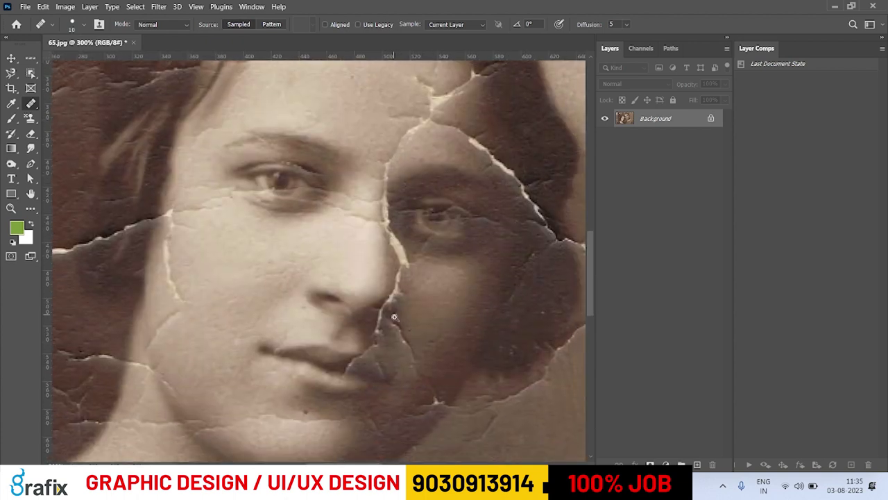
scroll(423, 309, up, 2)
scroll(418, 305, up, 1)
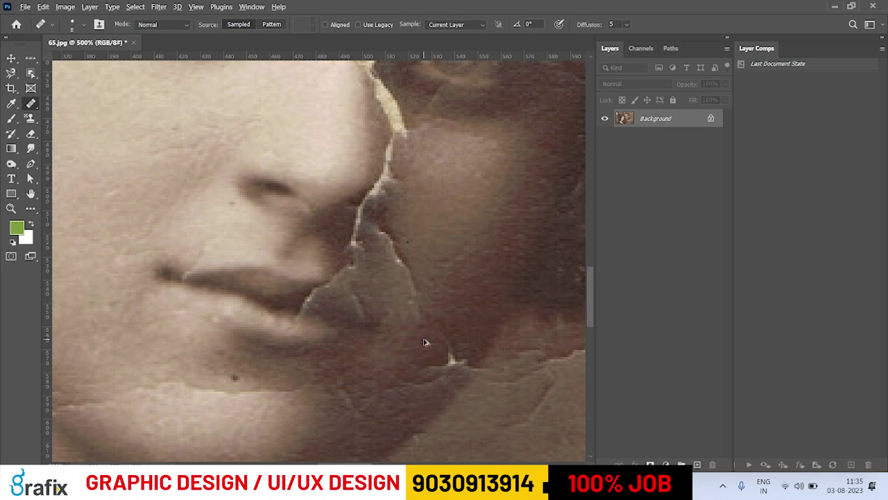
scroll(426, 343, down, 2)
drag(412, 238, 412, 286)
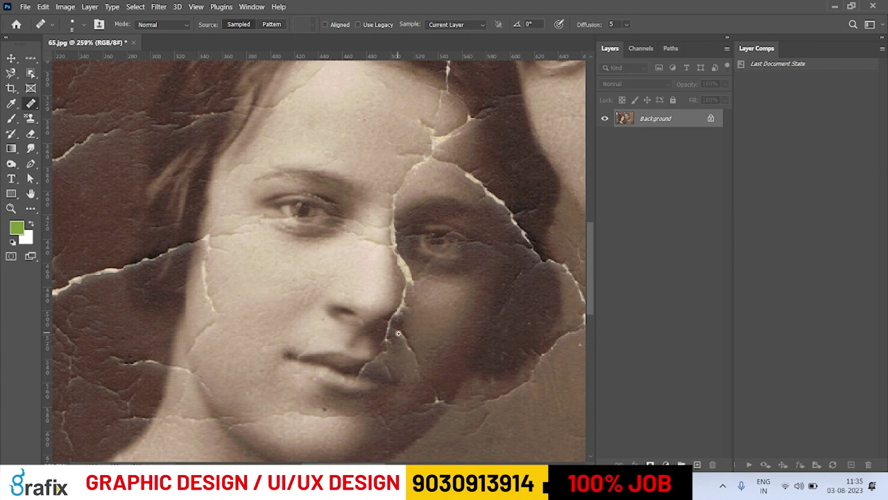
scroll(406, 360, up, 1)
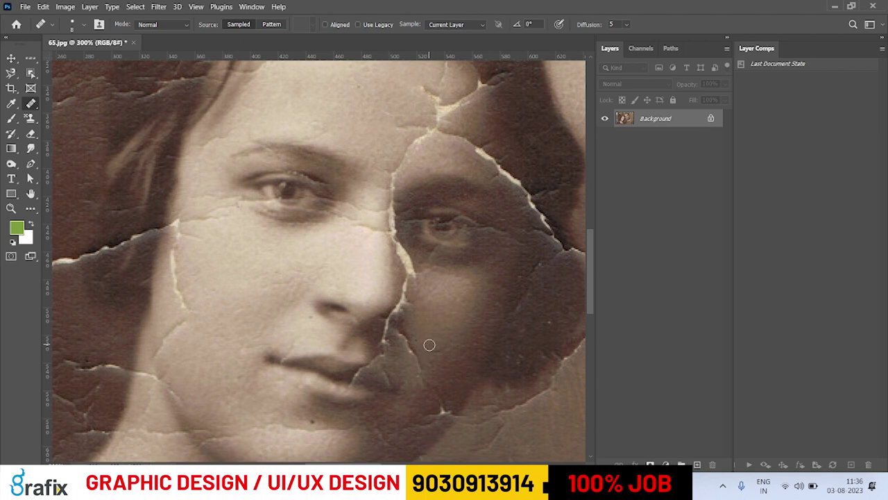
click(429, 345)
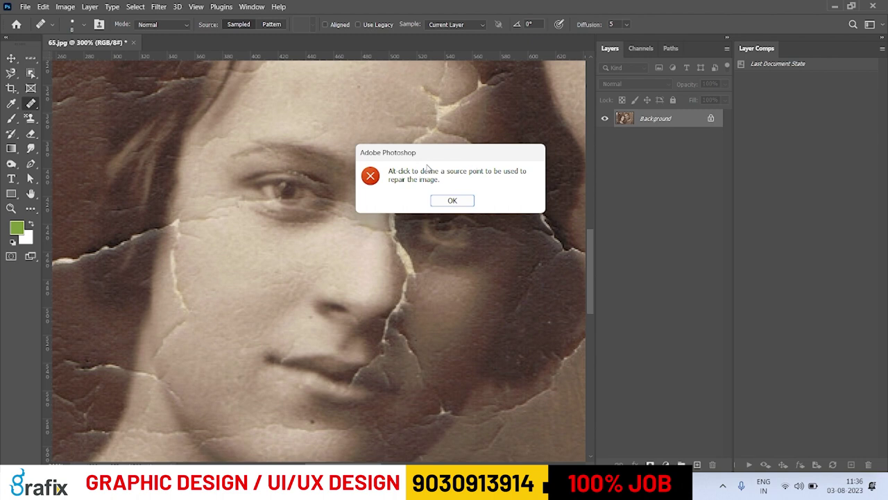
- Dismiss the alert, zoom into the lower cheek, and sample clean cheek skin as source
click(453, 203)
ctrl+click(460, 356)
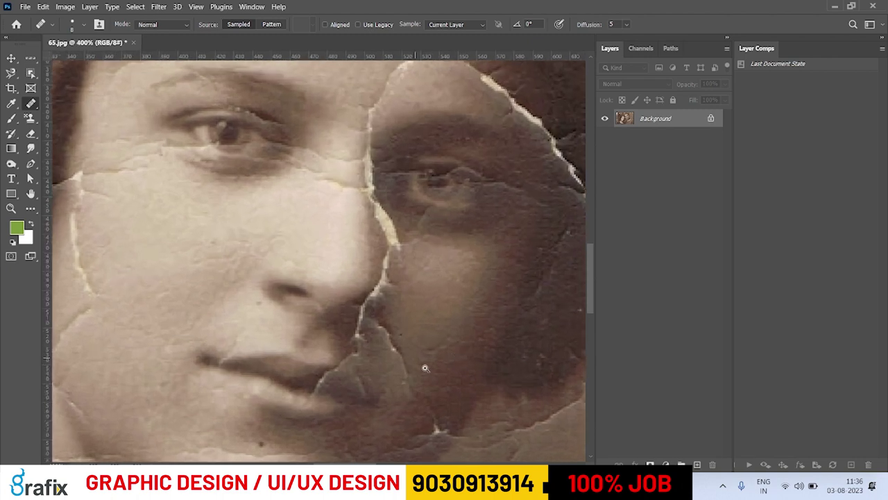
ctrl+click(425, 368)
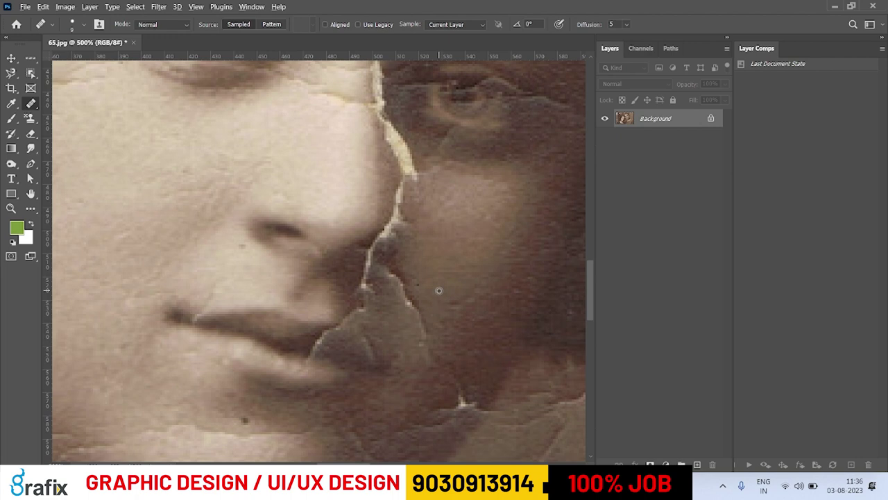
alt+click(439, 290)
alt+click(438, 290)
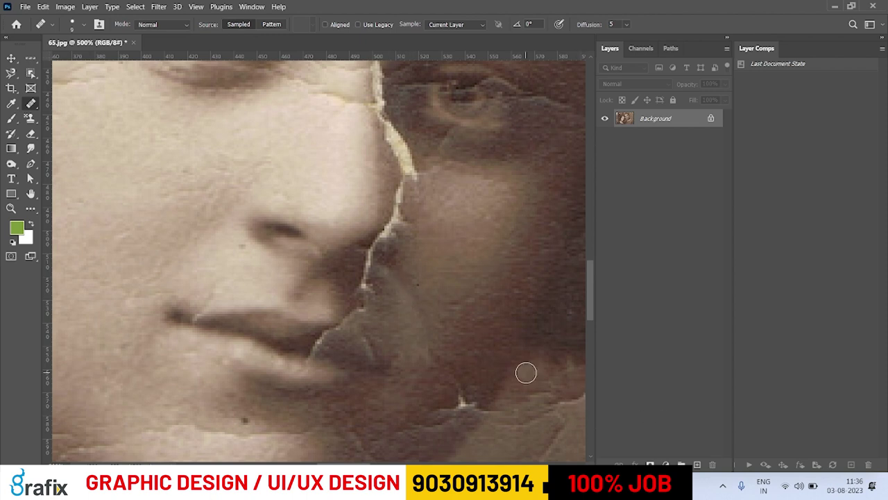
- Centre the cheek crack and paint it away with the Healing Brush
scroll(405, 312, down, 3)
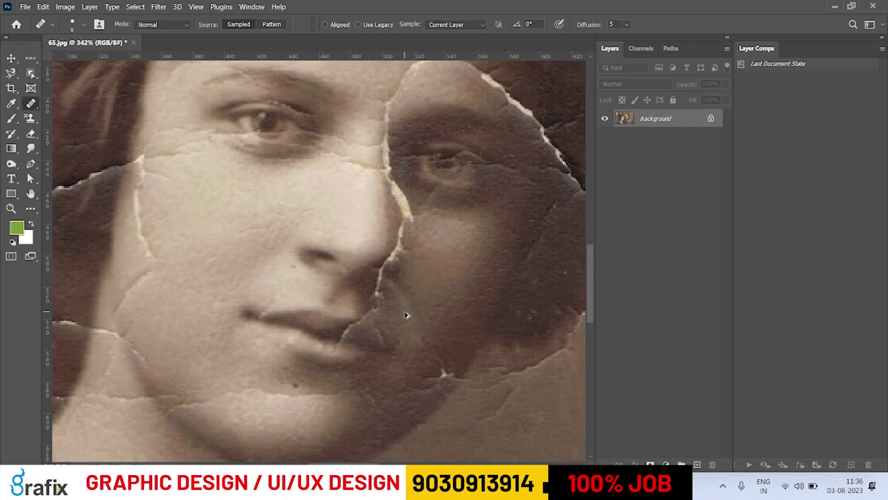
key(space)
drag(433, 315, 493, 330)
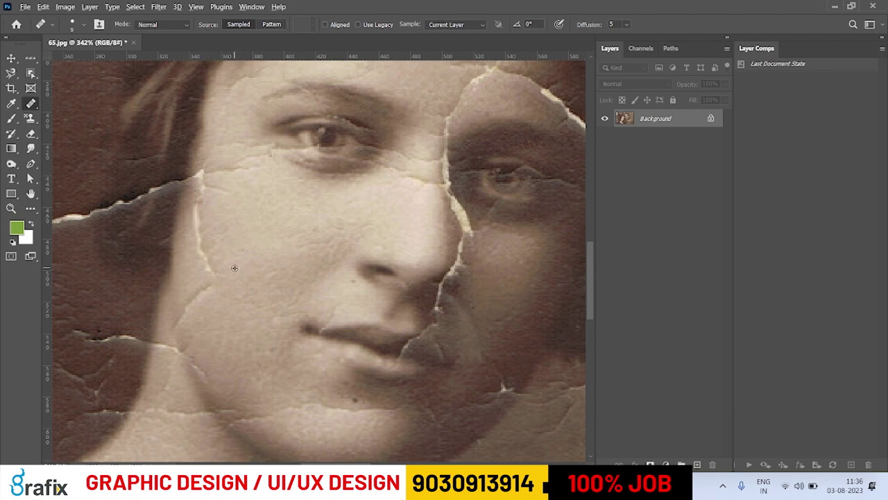
drag(216, 275, 197, 215)
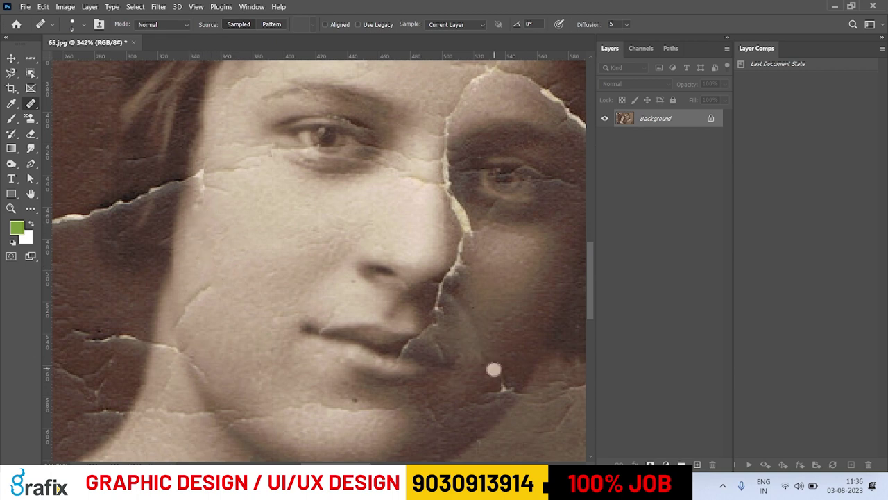
scroll(495, 369, up, 8)
scroll(440, 393, right, 2)
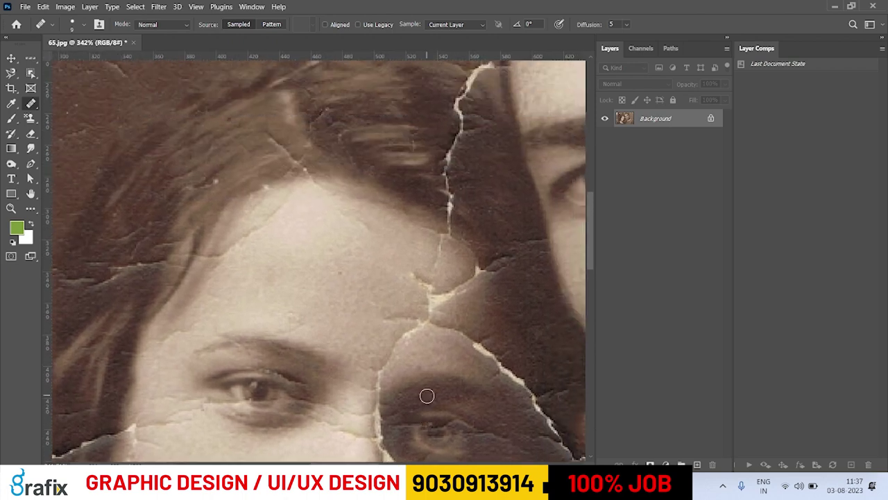
- Heal a forehead crack with the Healing Brush and bring up the healing tool group
click(428, 286)
mouse_move(298, 244)
mouse_down()
mouse_move(326, 291)
mouse_move(278, 160)
mouse_move(309, 238)
mouse_up()
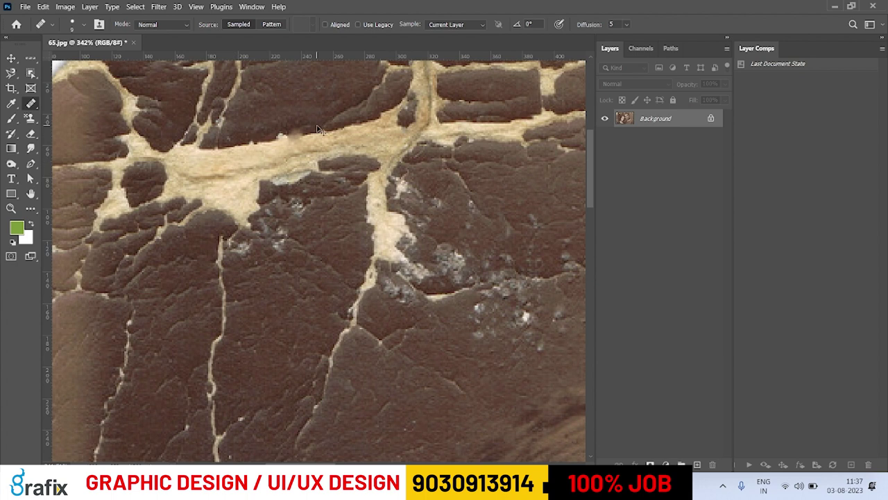
scroll(312, 128, down, 2)
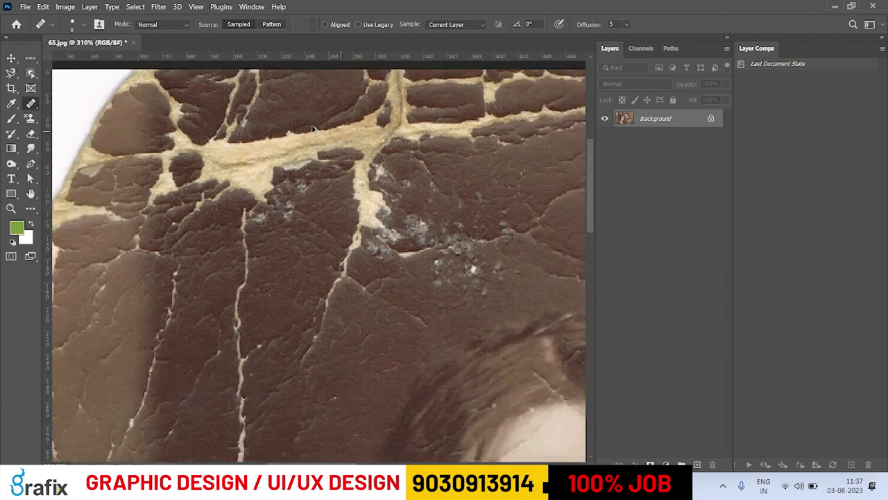
scroll(311, 128, down, 3)
scroll(310, 127, right, 2)
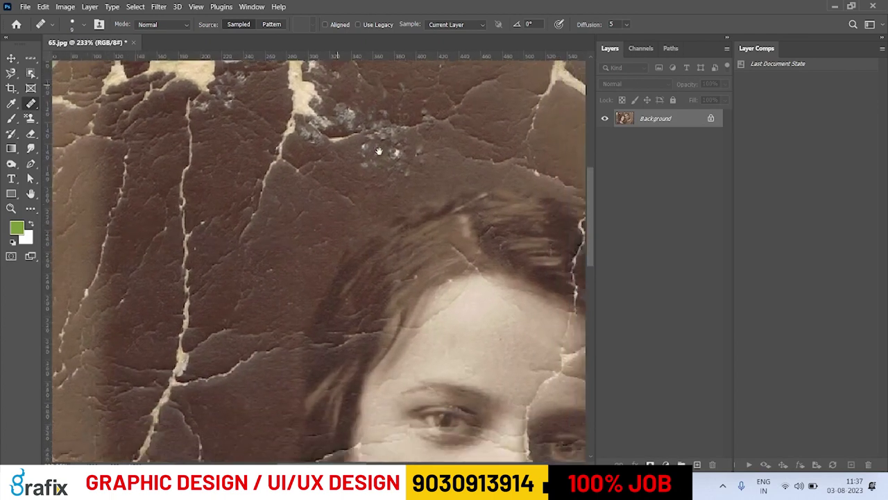
right_click(32, 105)
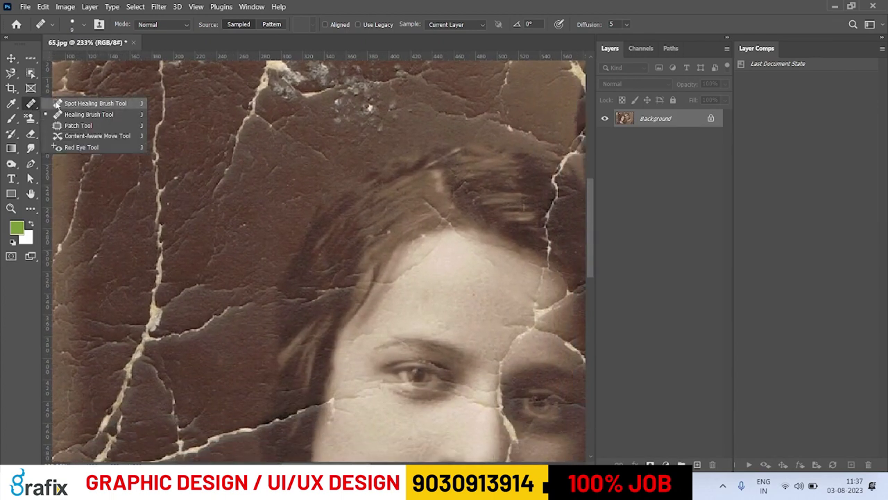
click(93, 126)
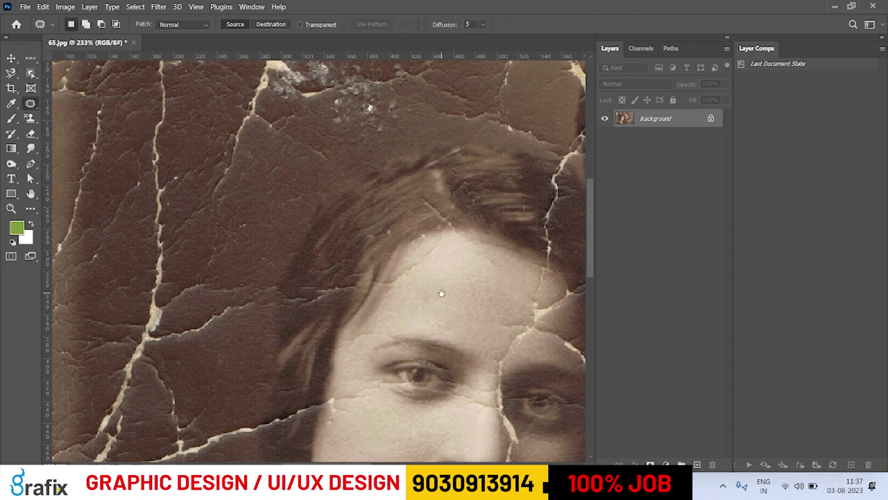
scroll(440, 293, down, 4)
scroll(440, 294, right, 3)
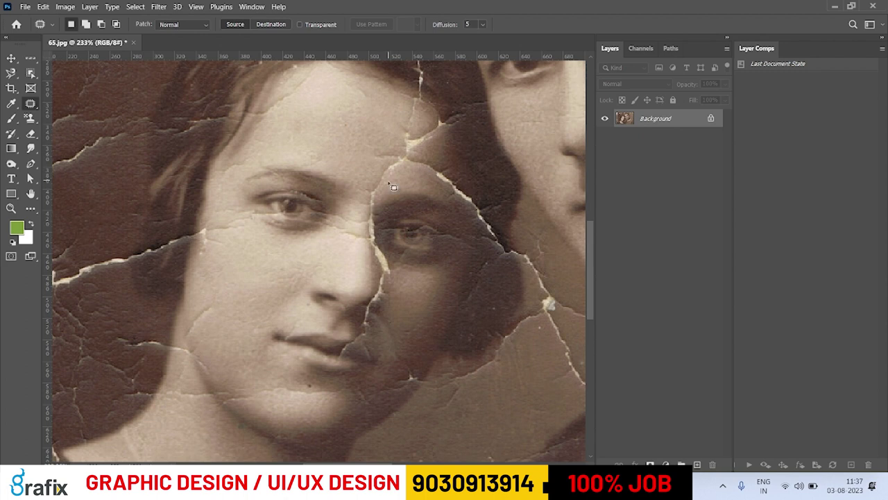
scroll(386, 179, up, 2)
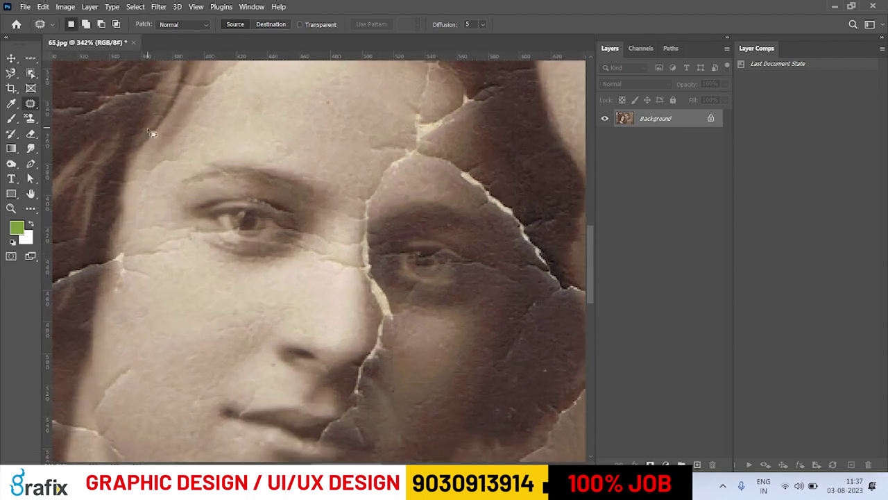
right_click(31, 104)
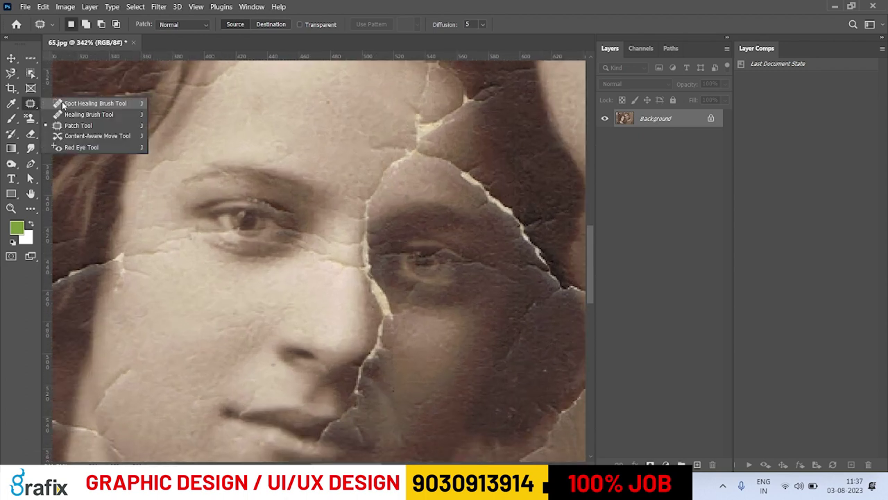
click(90, 104)
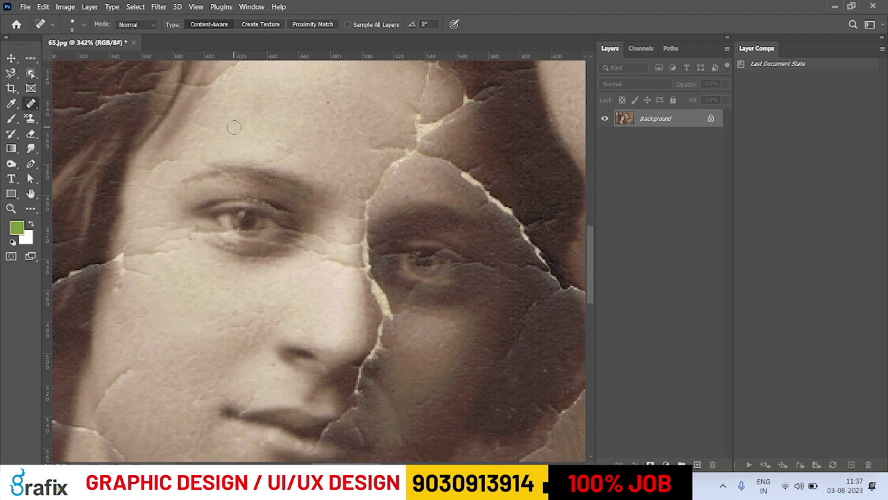
right_click(31, 103)
click(91, 115)
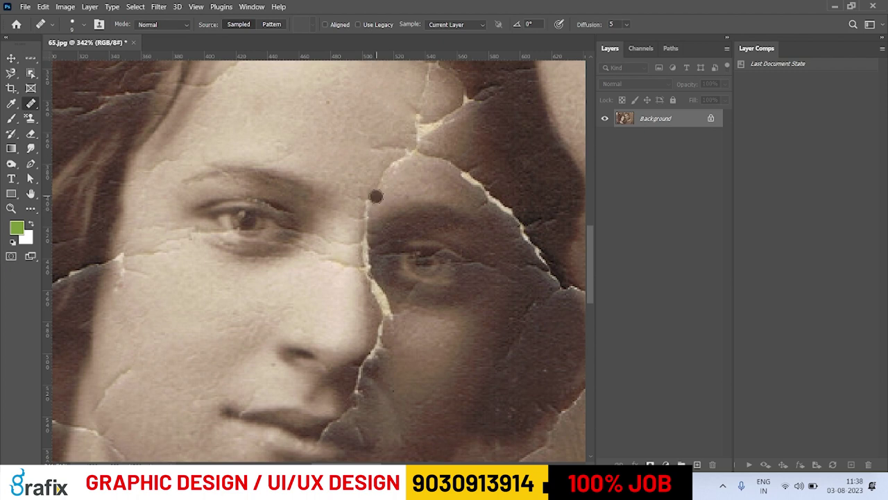
right_click(30, 103)
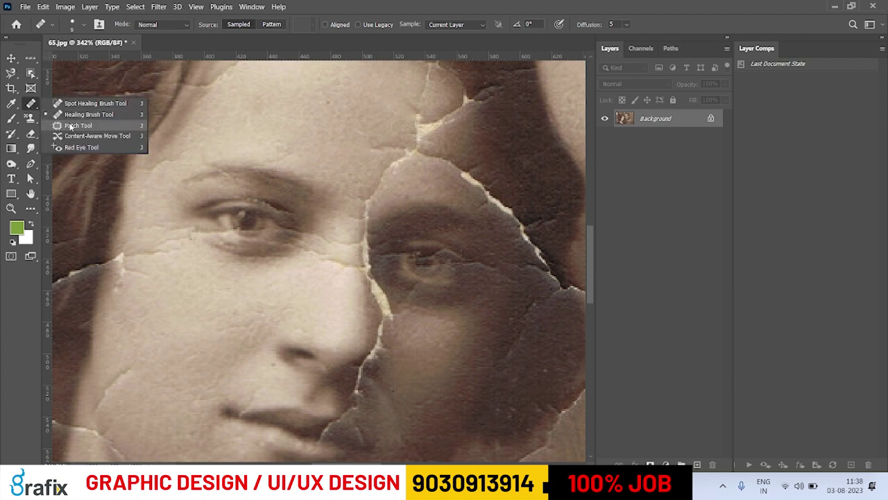
- Patch two cracks on the woman's cheek with nearby clean skin using the Patch tool
click(103, 128)
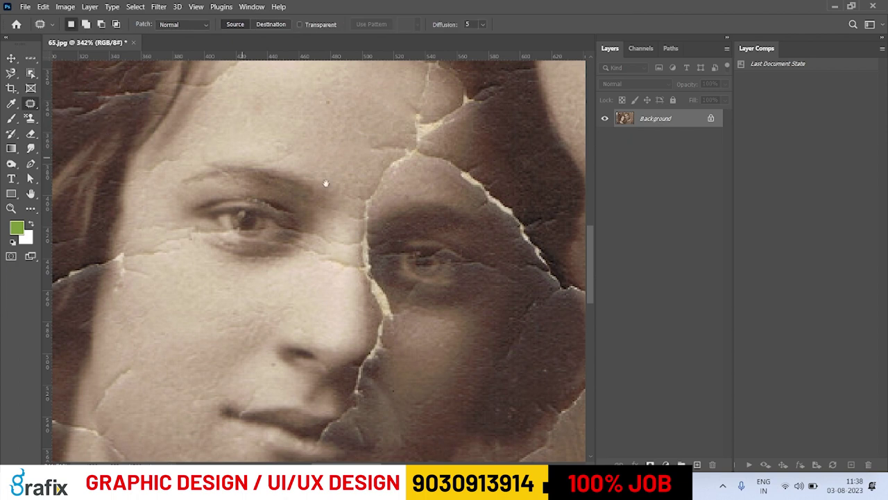
scroll(407, 224, down, 3)
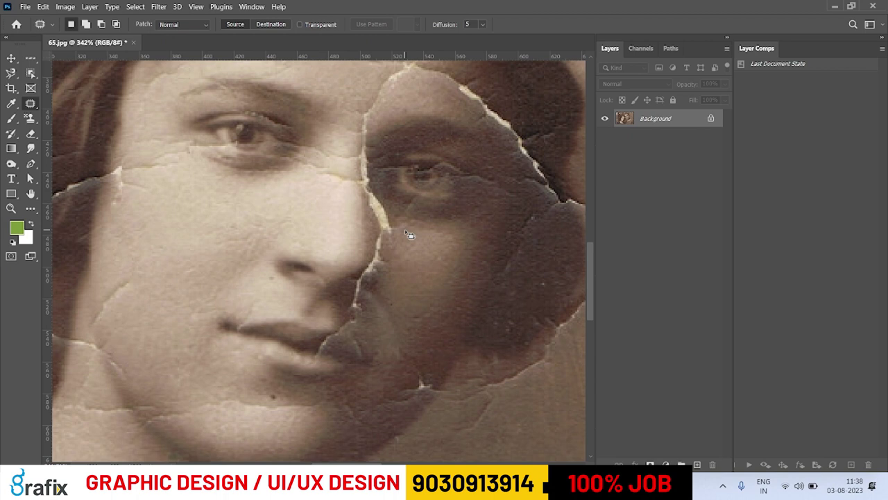
scroll(405, 230, left, 3)
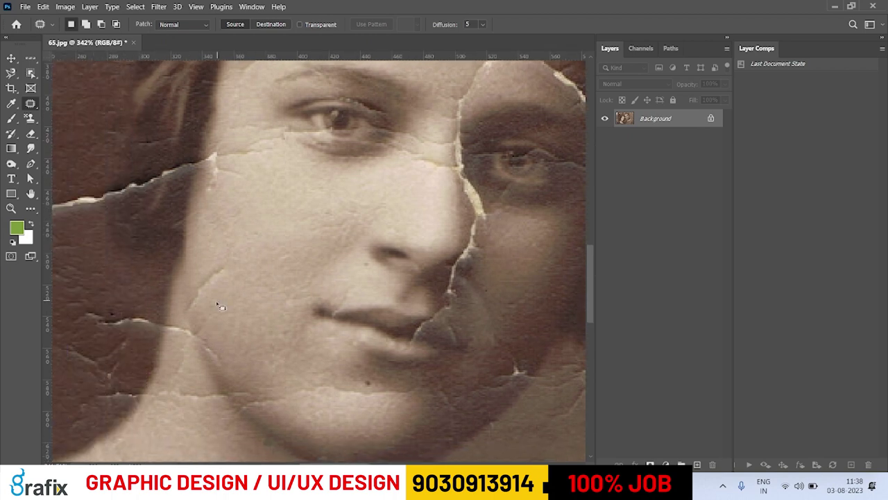
mouse_move(227, 271)
mouse_down()
mouse_move(234, 278)
mouse_move(190, 313)
mouse_up()
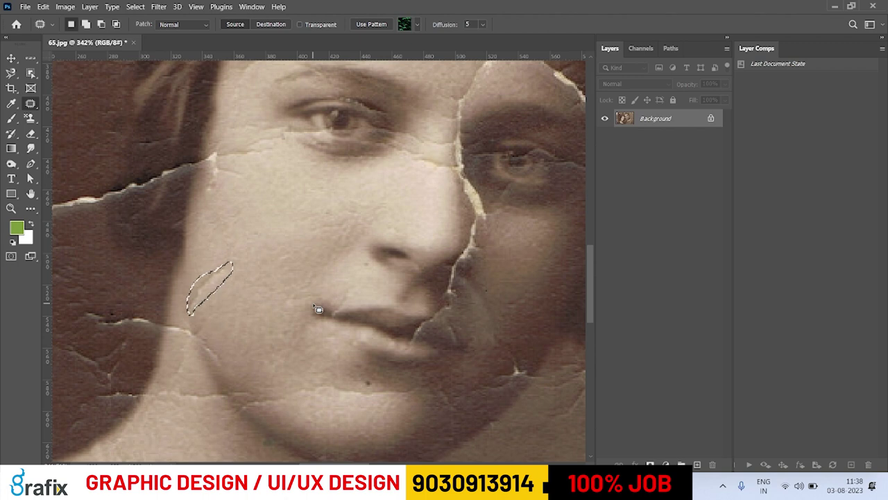
drag(209, 297, 225, 306)
key(ctrl+d)
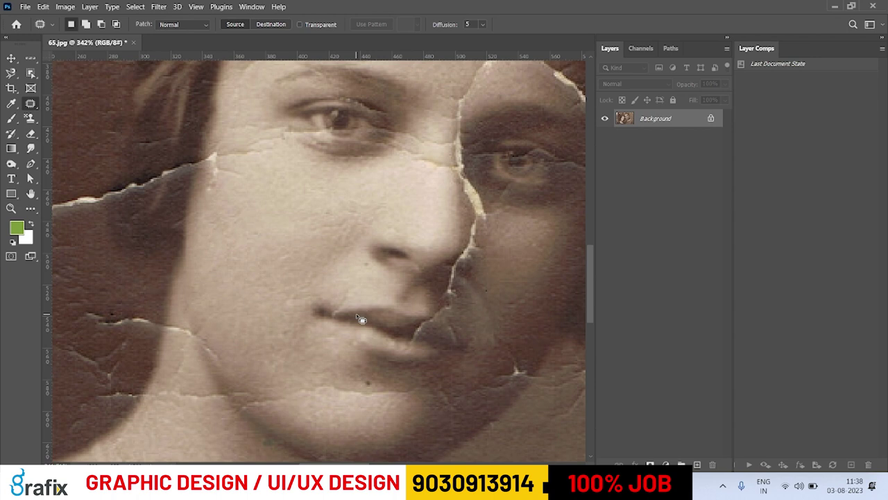
scroll(356, 313, right, 5)
mouse_move(361, 315)
mouse_down()
mouse_move(354, 322)
mouse_move(336, 299)
mouse_move(338, 267)
mouse_move(359, 305)
mouse_move(366, 282)
mouse_move(415, 307)
mouse_up()
key(ctrl+d)
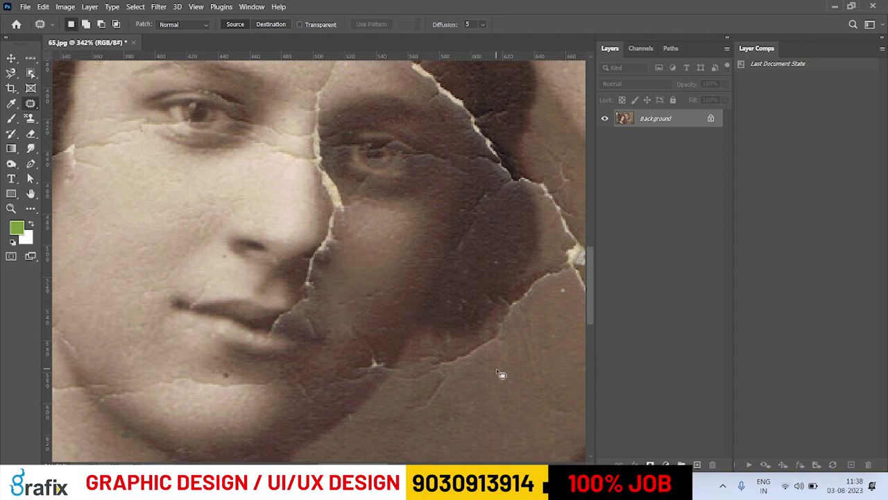
- Patch the forehead crack near the hairline with clean forehead skin
scroll(493, 371, up, 5)
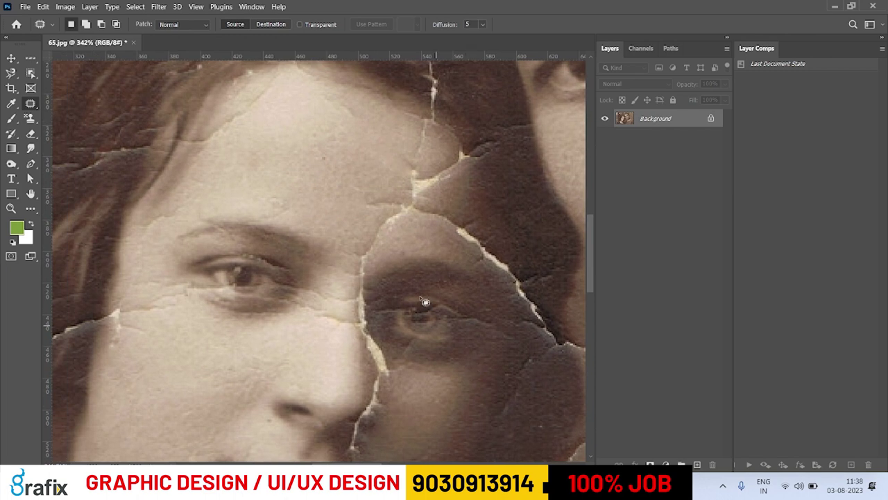
scroll(264, 181, up, 2)
scroll(264, 181, left, 2)
mouse_move(257, 186)
mouse_down()
mouse_move(226, 180)
mouse_move(308, 122)
mouse_move(303, 141)
mouse_move(258, 184)
mouse_up()
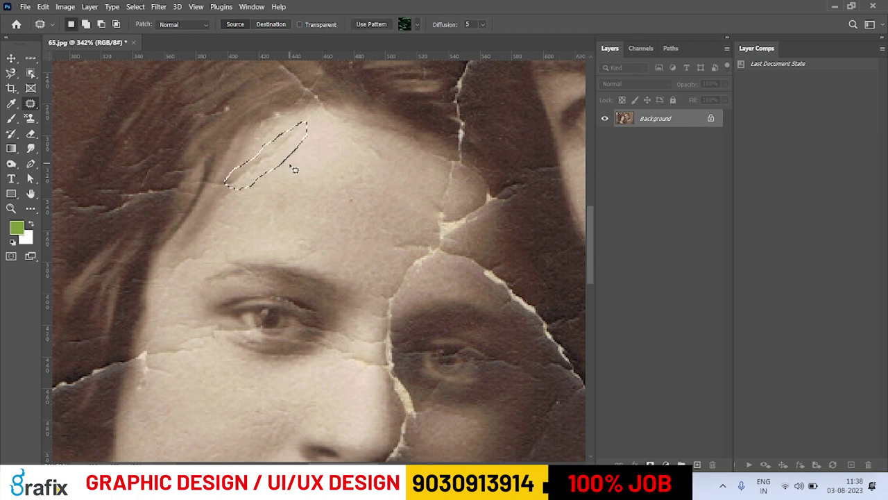
mouse_move(292, 159)
mouse_down()
mouse_move(320, 169)
mouse_move(348, 137)
mouse_move(385, 145)
mouse_move(390, 164)
mouse_move(353, 164)
mouse_up()
key(ctrl+d)
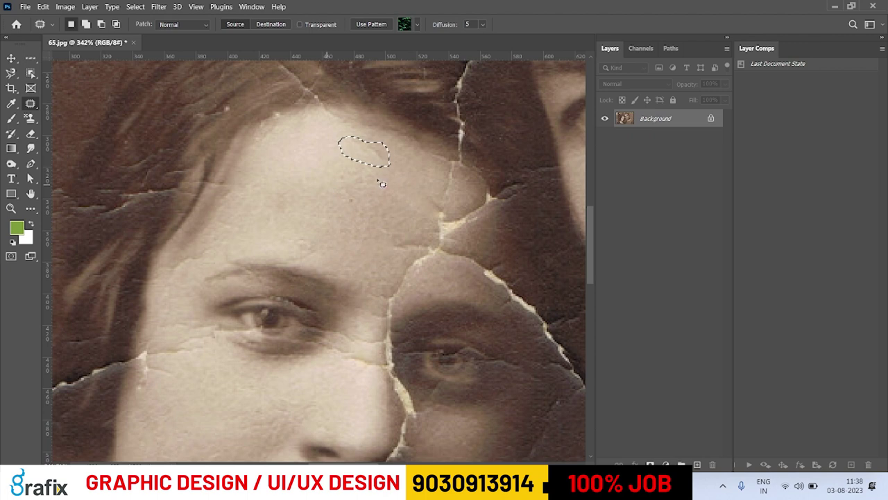
scroll(356, 152, down, 2)
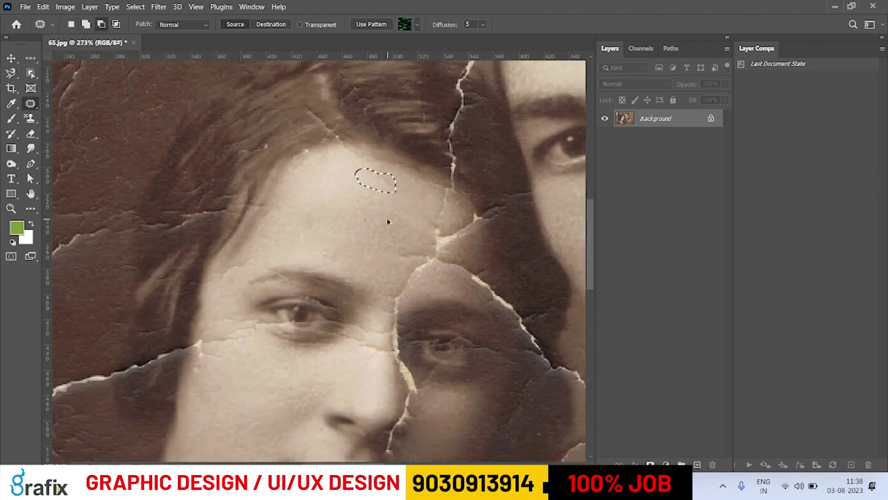
- Patch two more spots along the hairline on the forehead
drag(379, 186, 422, 119)
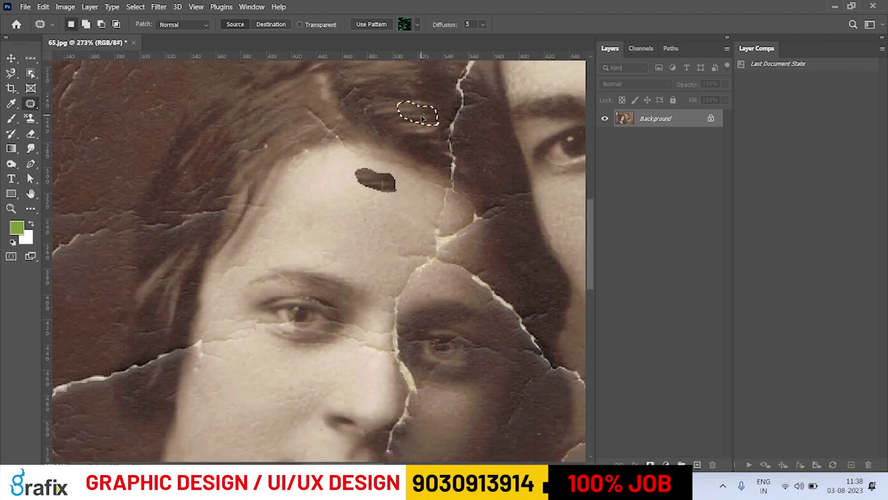
scroll(381, 182, up, 2)
drag(370, 202, 352, 200)
key(ctrl+d)
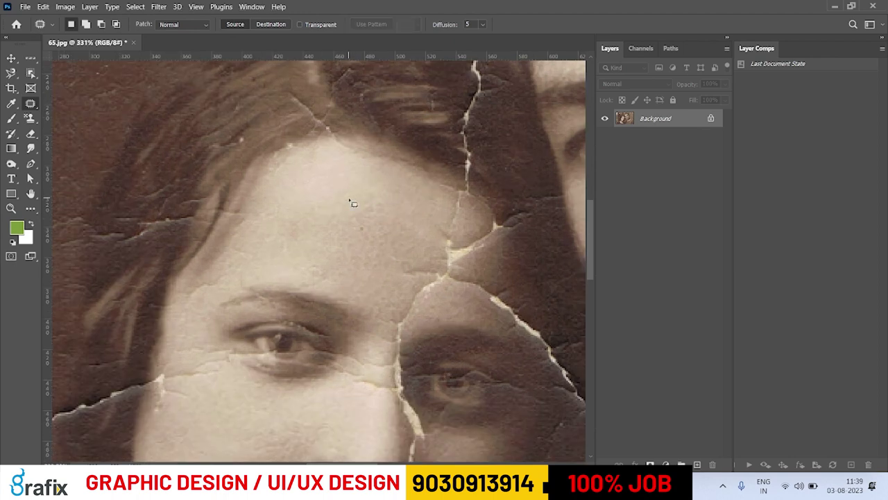
mouse_move(313, 155)
mouse_down()
mouse_move(324, 174)
mouse_move(347, 157)
mouse_move(366, 165)
mouse_move(341, 154)
mouse_move(347, 193)
mouse_up()
key(ctrl+d)
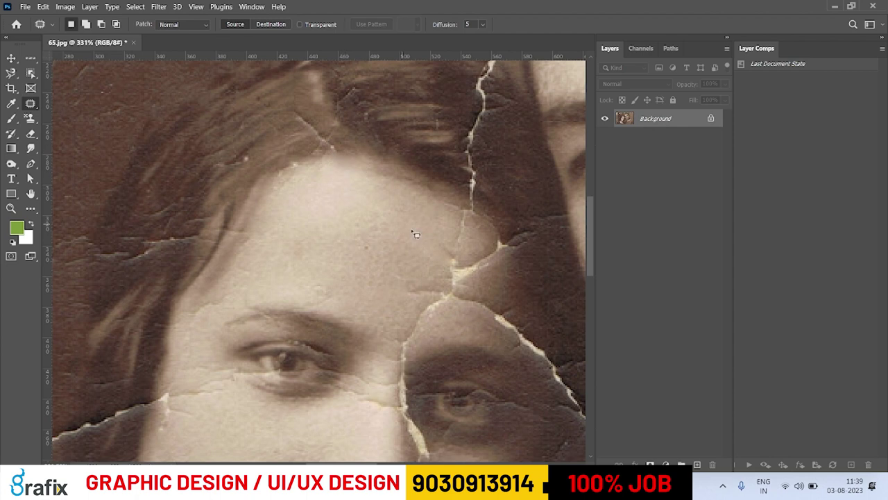
- Patch the crack between the two faces with clean skin
drag(477, 277, 432, 141)
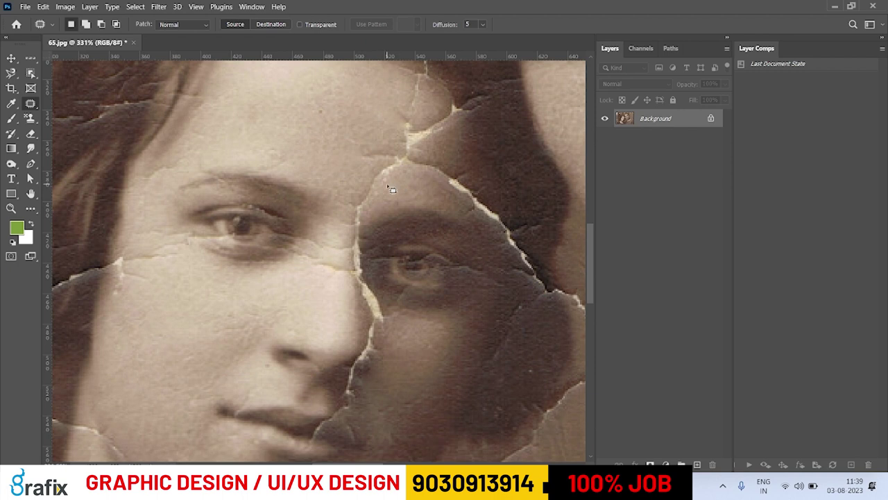
mouse_move(375, 205)
mouse_down()
mouse_move(362, 184)
mouse_move(406, 163)
mouse_move(380, 202)
mouse_up()
drag(417, 228, 433, 246)
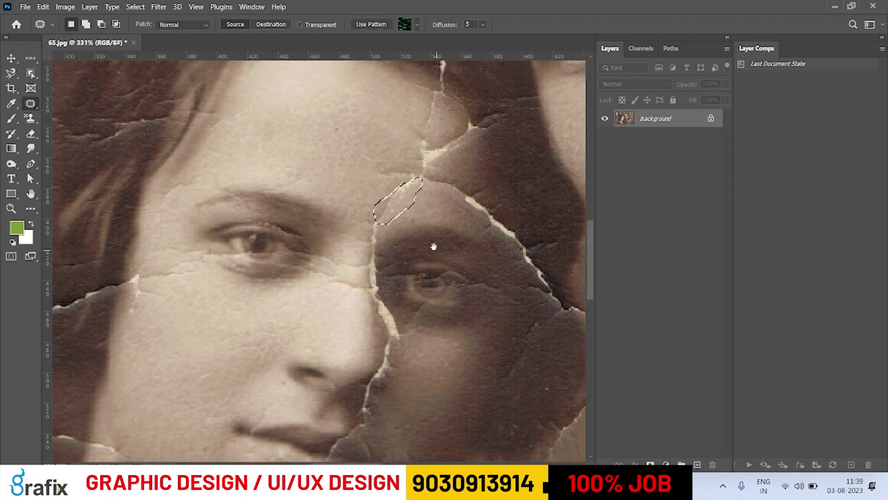
drag(396, 199, 340, 180)
key(ctrl+d)
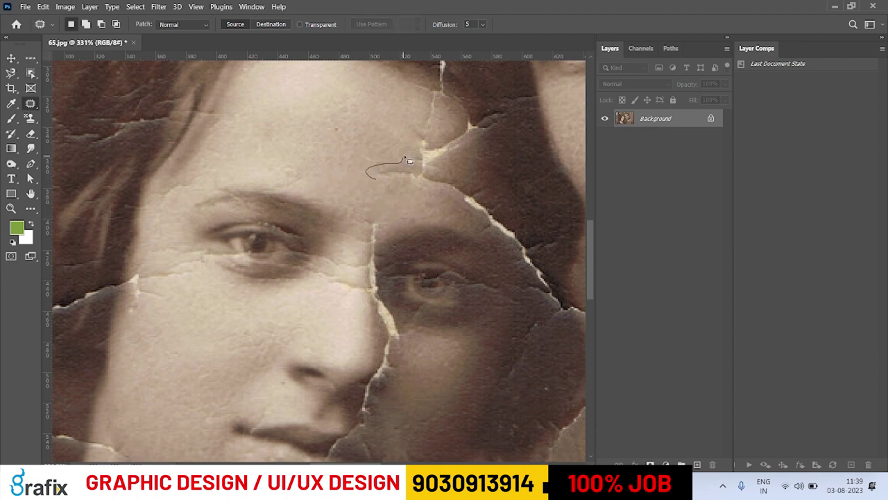
- Patch the bright crack on the forehead with clean forehead skin
mouse_move(434, 132)
mouse_down()
mouse_move(471, 120)
mouse_move(475, 139)
mouse_move(444, 171)
mouse_up()
drag(391, 202, 391, 203)
drag(404, 248, 424, 303)
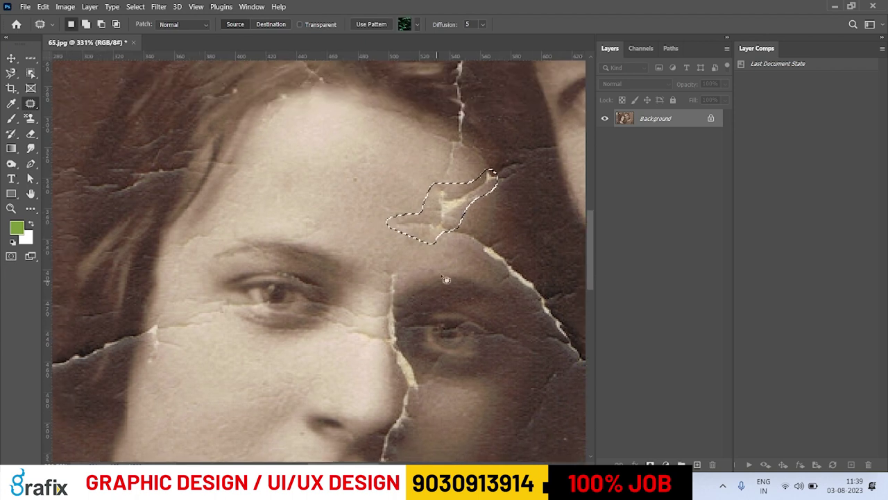
drag(440, 204, 370, 191)
key(ctrl+d)
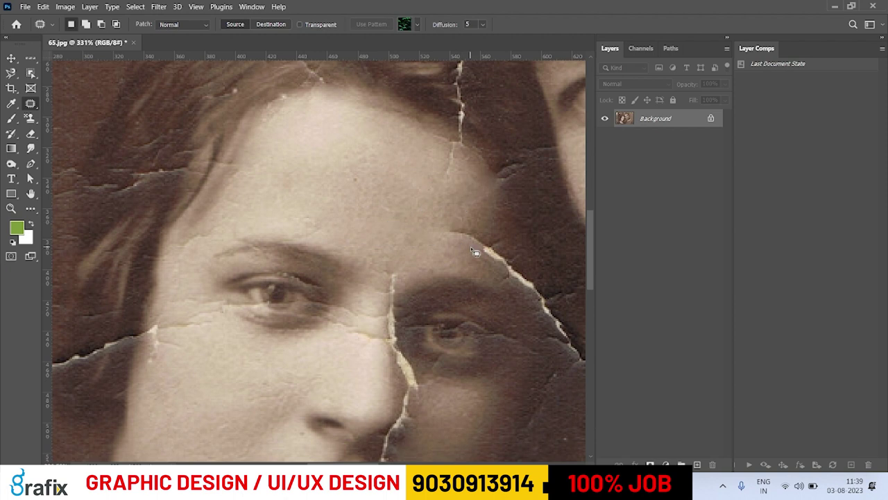
- Patch the crack above the right eye
mouse_move(458, 256)
mouse_down()
mouse_move(450, 229)
mouse_move(474, 234)
mouse_move(505, 259)
mouse_move(463, 253)
mouse_move(454, 262)
mouse_move(460, 213)
mouse_move(460, 265)
mouse_move(438, 262)
mouse_move(433, 222)
mouse_move(449, 209)
mouse_move(476, 232)
mouse_move(386, 236)
mouse_up()
key(ctrl+d)
scroll(476, 264, up, 3)
key(ctrl+d)
- Replace the crack running through the hair with smooth hair texture
scroll(445, 284, down, 2)
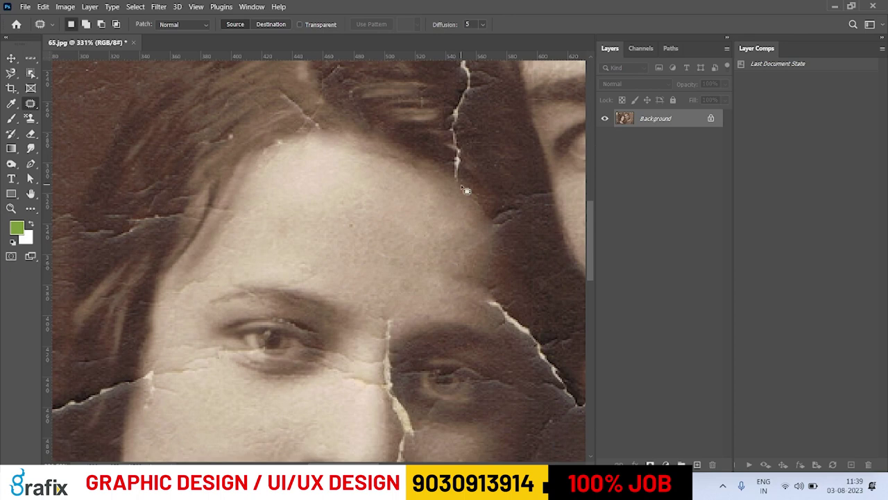
scroll(465, 191, up, 3)
scroll(465, 191, left, 2)
mouse_move(509, 227)
mouse_down()
mouse_move(493, 241)
mouse_move(485, 168)
mouse_move(499, 131)
mouse_move(511, 138)
mouse_move(506, 229)
mouse_up()
scroll(505, 229, right, 1)
drag(486, 189, 546, 213)
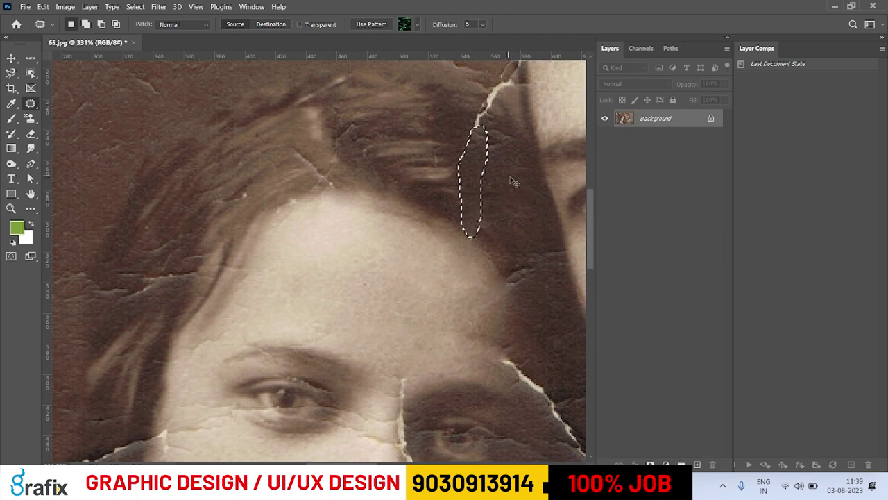
key(ctrl+d)
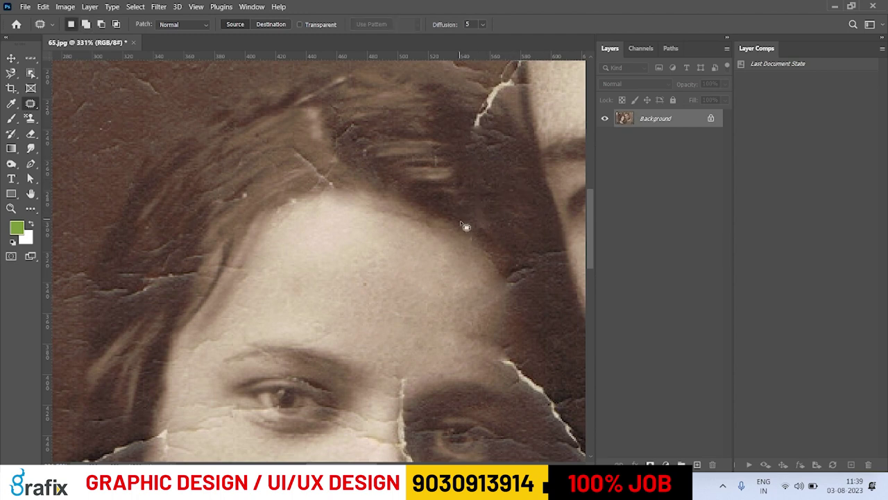
- Patch the pale crack near the photo's top edge with darker background texture
scroll(463, 257, down, 4)
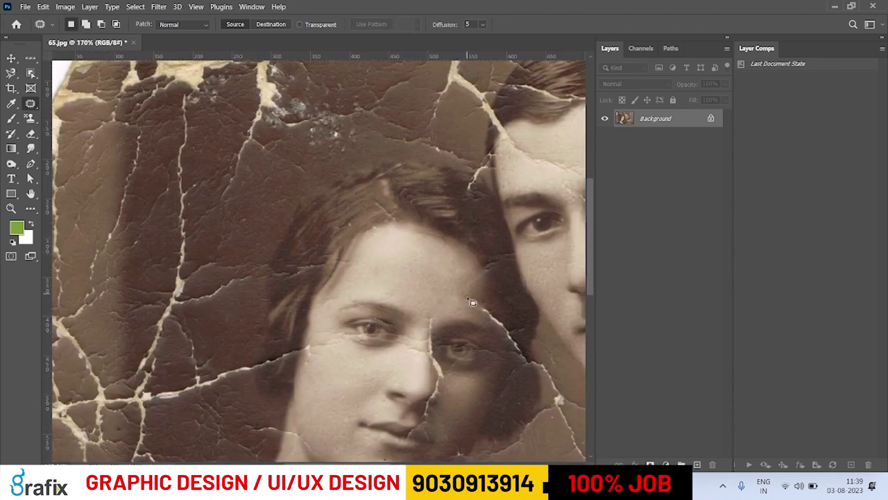
scroll(462, 252, up, 2)
scroll(459, 251, up, 1)
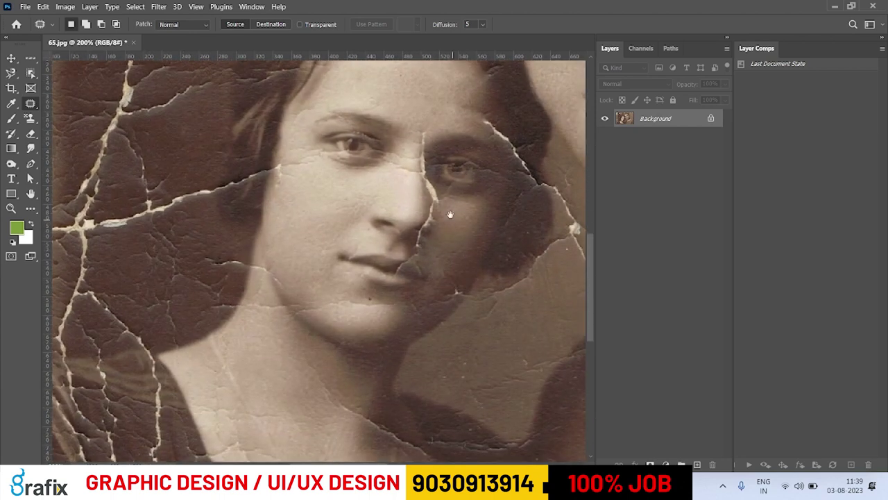
scroll(443, 241, up, 2)
scroll(435, 211, up, 2)
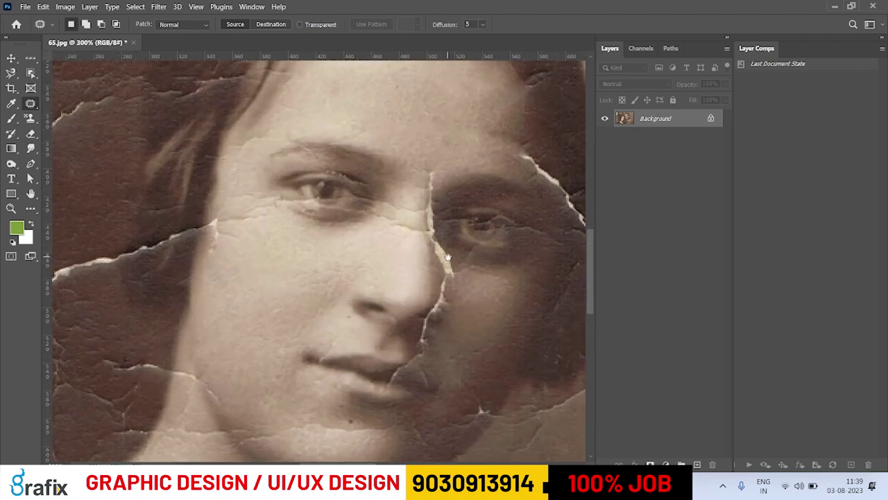
scroll(278, 348, up, 10)
scroll(277, 347, left, 5)
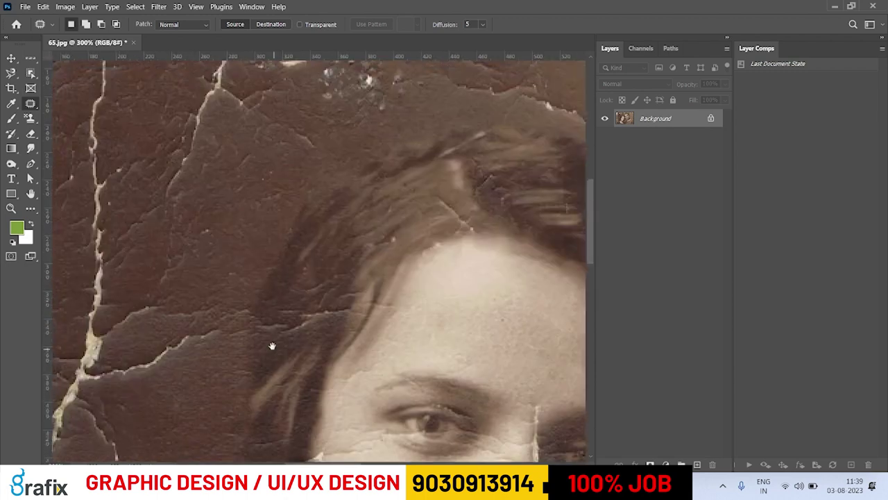
mouse_move(295, 371)
mouse_down()
mouse_move(312, 350)
mouse_move(300, 382)
mouse_move(295, 371)
mouse_up()
drag(303, 366, 352, 307)
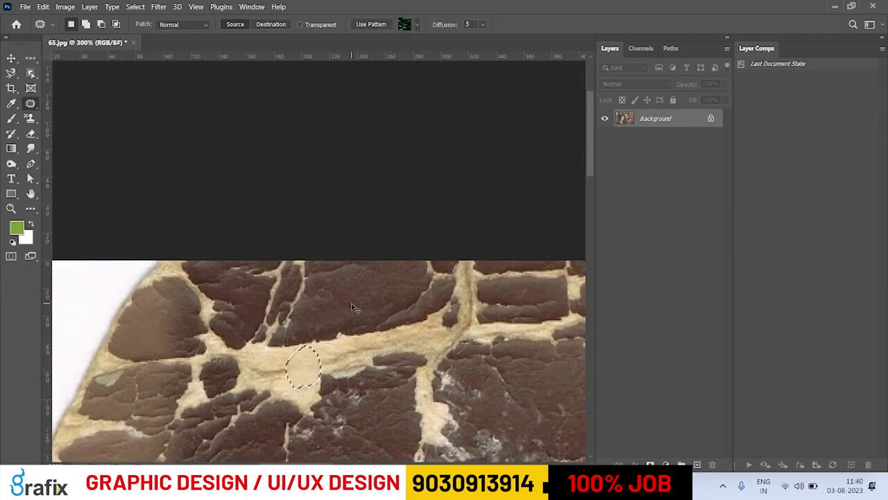
key(ctrl+d)
- Zoom in on the face and patch the small spots under and beside the eye
drag(307, 352, 312, 324)
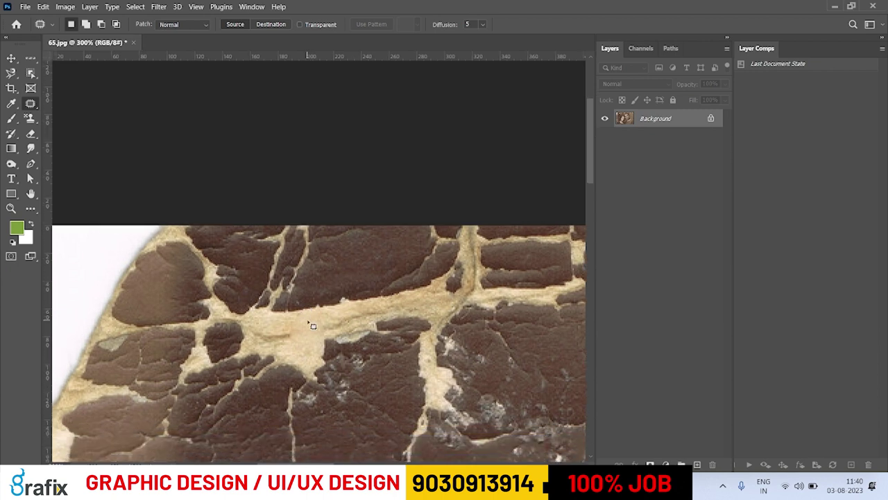
scroll(305, 291, down, 5)
scroll(306, 291, right, 6)
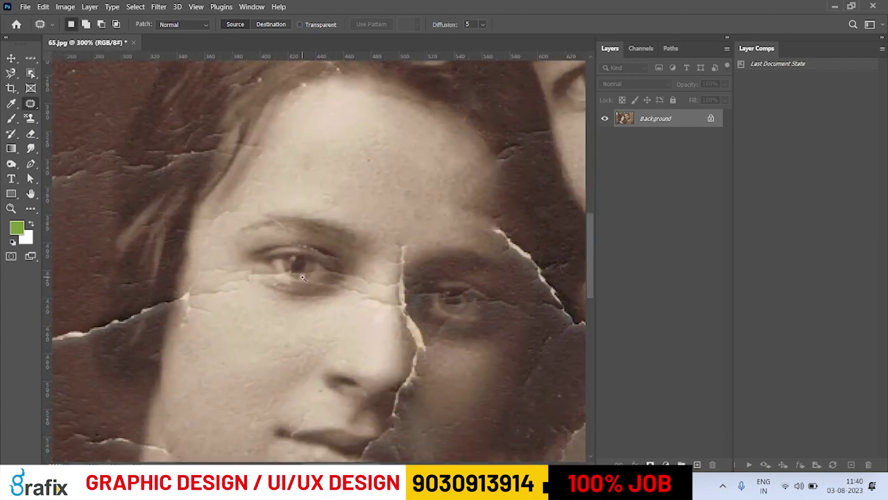
key(ctrl+plus)
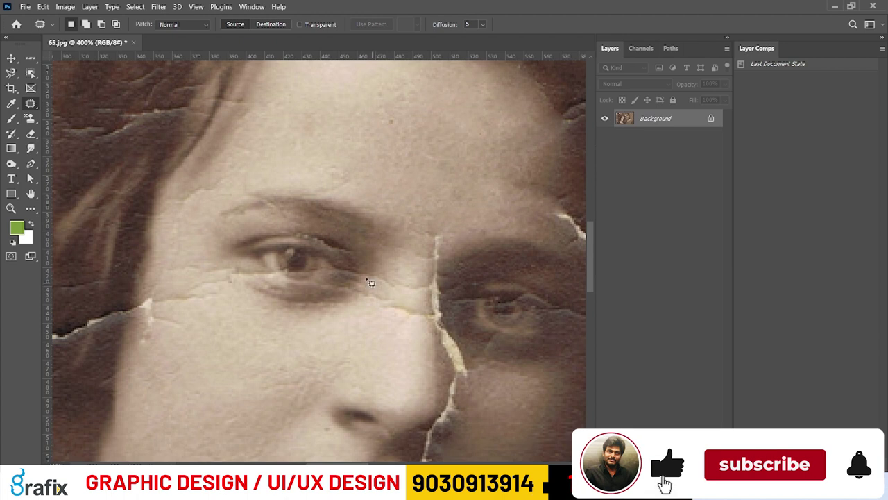
mouse_move(396, 281)
mouse_down()
mouse_move(379, 274)
mouse_move(381, 297)
mouse_move(371, 306)
mouse_move(337, 285)
mouse_move(378, 295)
mouse_move(355, 302)
mouse_move(359, 318)
mouse_up()
key(f)
key(ctrl+d)
key(ctrl+d)
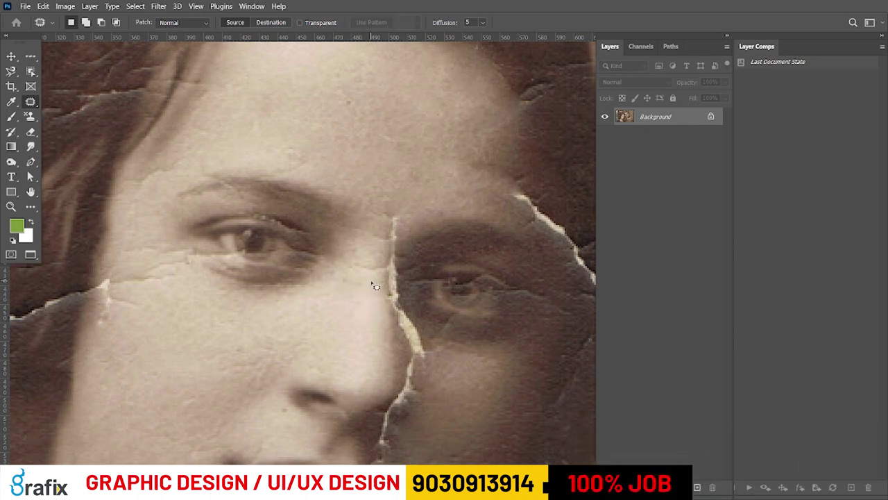
mouse_move(352, 264)
mouse_down()
mouse_move(386, 263)
mouse_move(374, 270)
mouse_move(360, 233)
mouse_move(386, 234)
mouse_move(375, 243)
mouse_up()
key(ctrl+d)
drag(371, 240, 372, 250)
key(ctrl+d)
- Patch the remaining cracks below the eye with nearby clean skin
drag(295, 273, 309, 276)
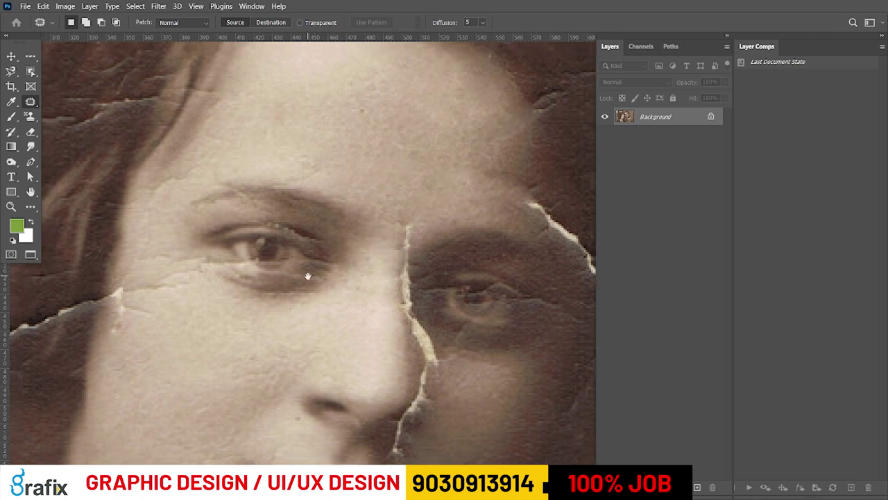
scroll(254, 294, up, 1)
mouse_move(172, 283)
mouse_down()
mouse_move(122, 299)
mouse_move(96, 293)
mouse_move(181, 262)
mouse_move(191, 268)
mouse_move(174, 285)
mouse_up()
key(ctrl+d)
drag(189, 257, 187, 255)
mouse_move(184, 252)
mouse_down()
mouse_move(208, 295)
mouse_move(232, 300)
mouse_up()
mouse_move(218, 260)
mouse_down()
mouse_move(182, 263)
mouse_move(238, 253)
mouse_move(223, 262)
mouse_move(215, 316)
mouse_up()
key(ctrl+d)
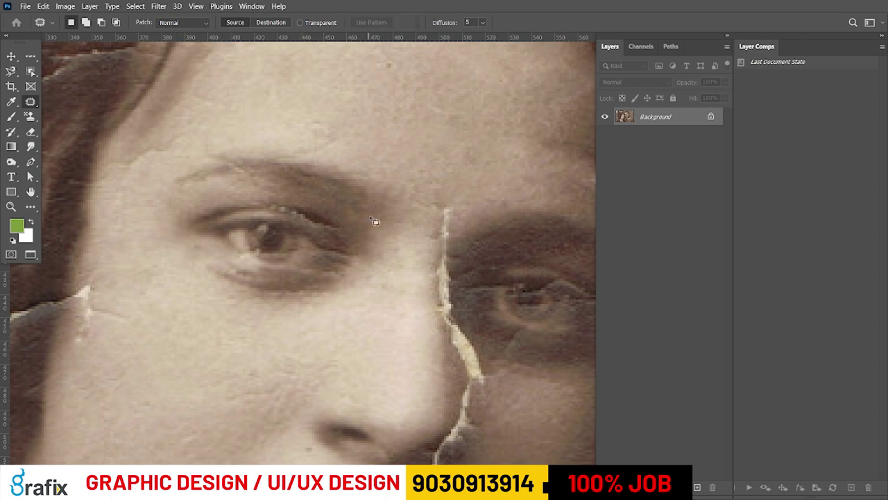
scroll(374, 221, down, 4)
scroll(340, 217, up, 4)
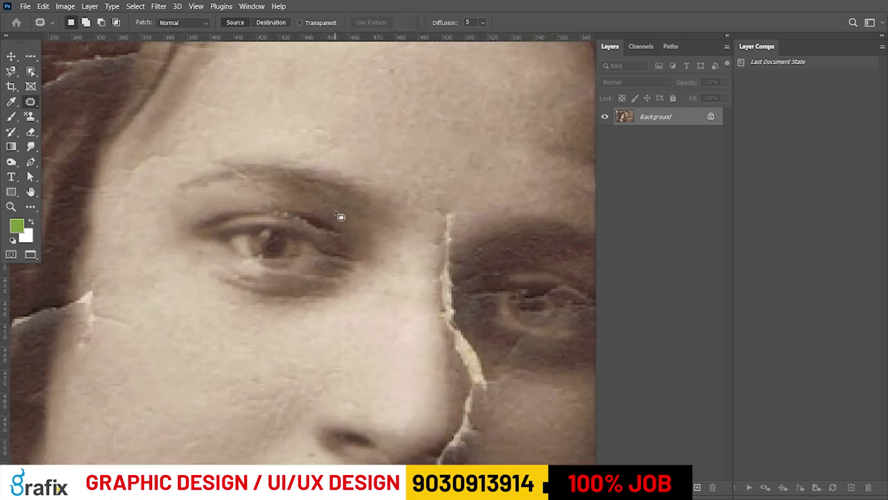
scroll(343, 250, down, 3)
scroll(342, 252, up, 1)
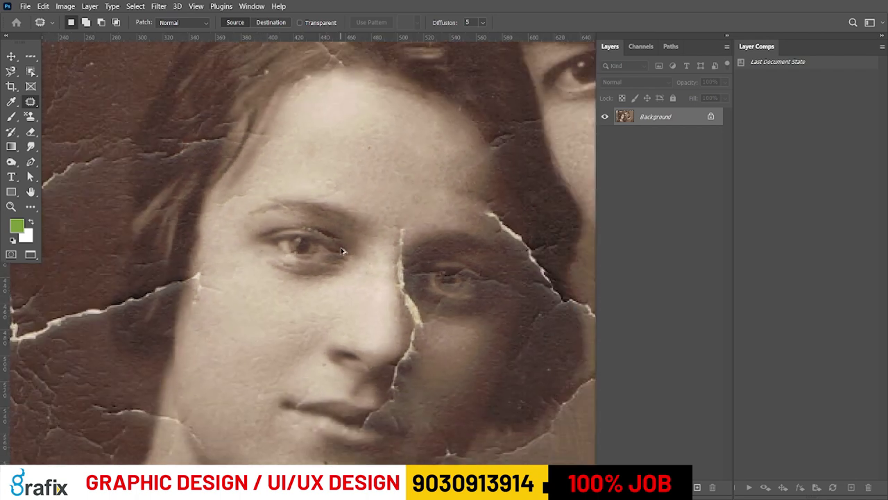
scroll(343, 251, down, 1)
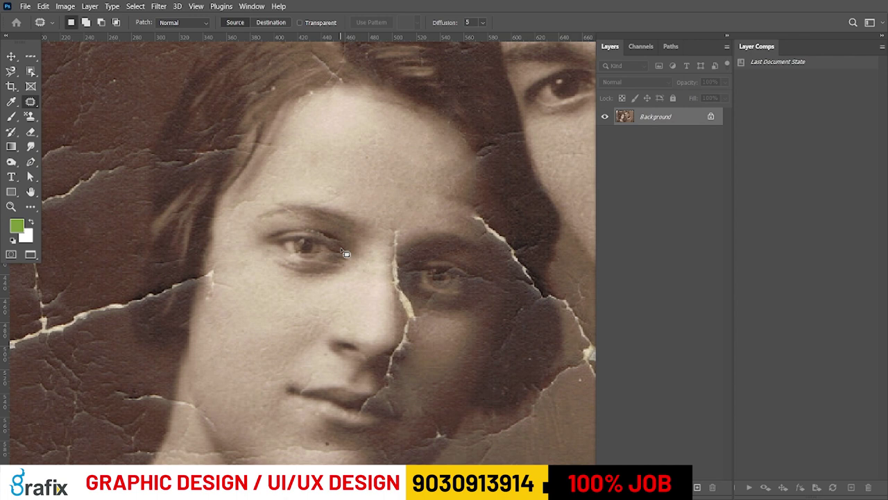
- Choose the Clone Stamp Tool from the stamp tool group
scroll(382, 276, down, 1)
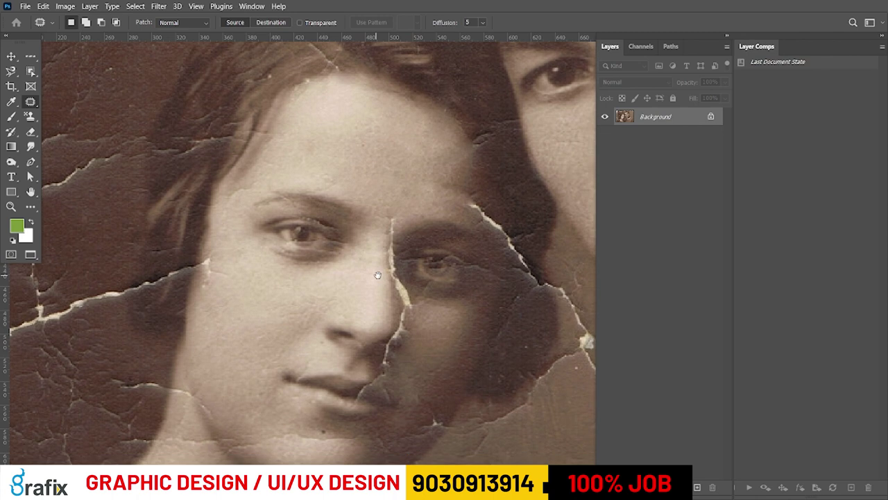
right_click(31, 101)
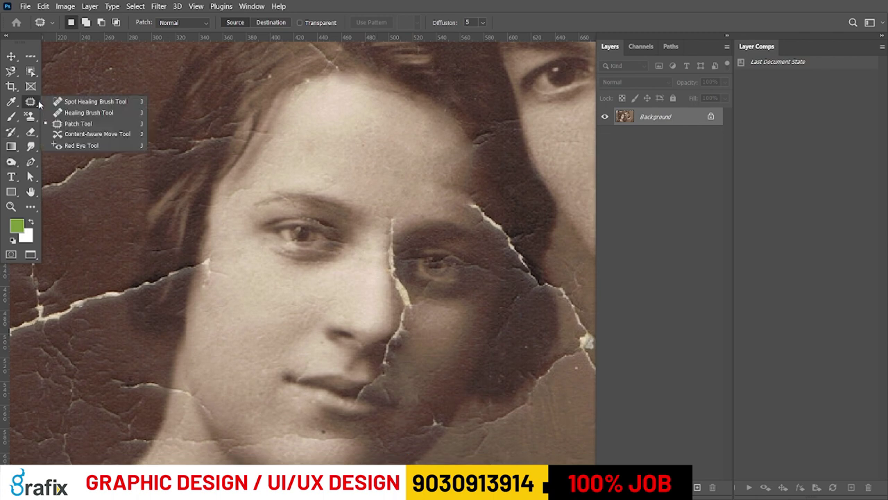
click(70, 126)
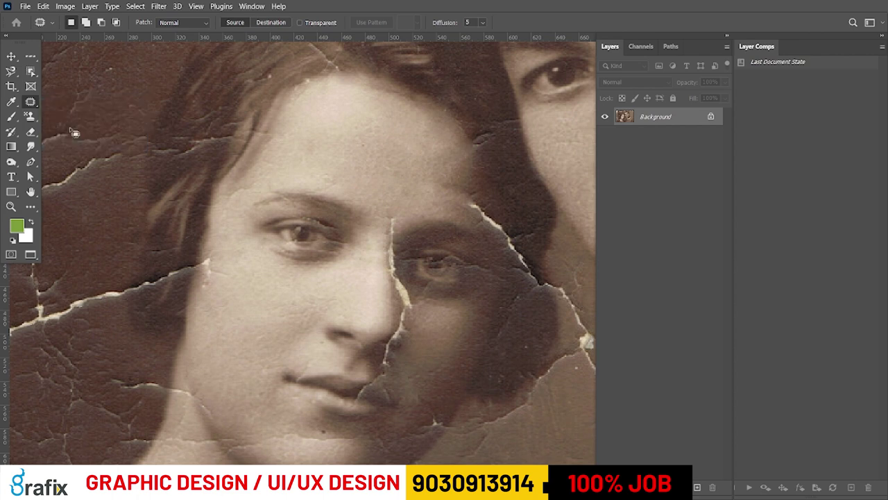
click(31, 116)
right_click(30, 116)
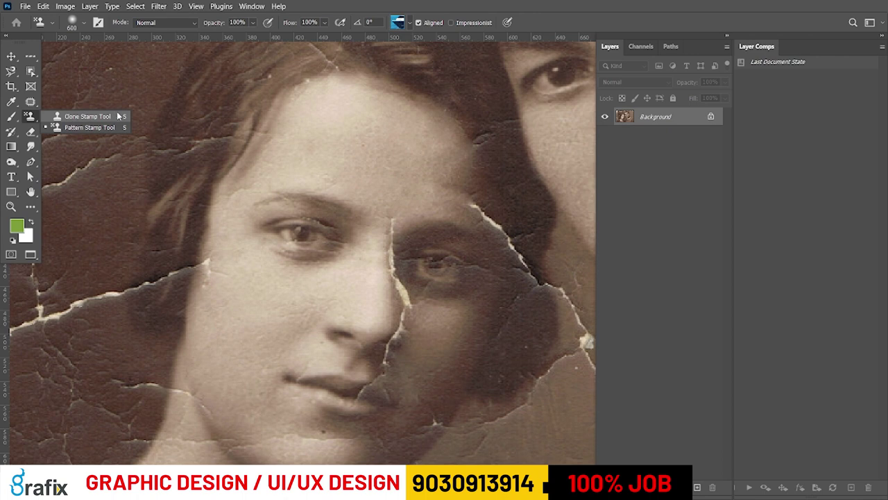
click(88, 116)
- Enlarge the clone brush to 20 px, sample dark brown background, and clone over the crack at 100% opacity
scroll(208, 144, up, 10)
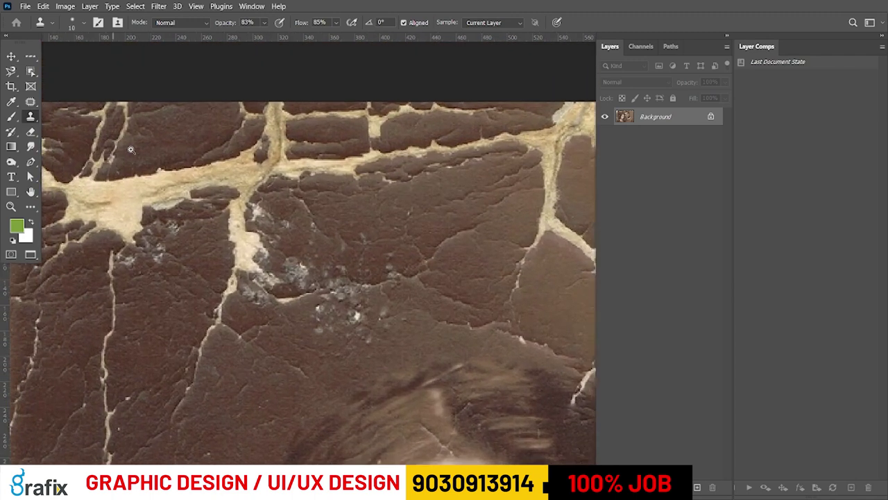
key(bracketright)
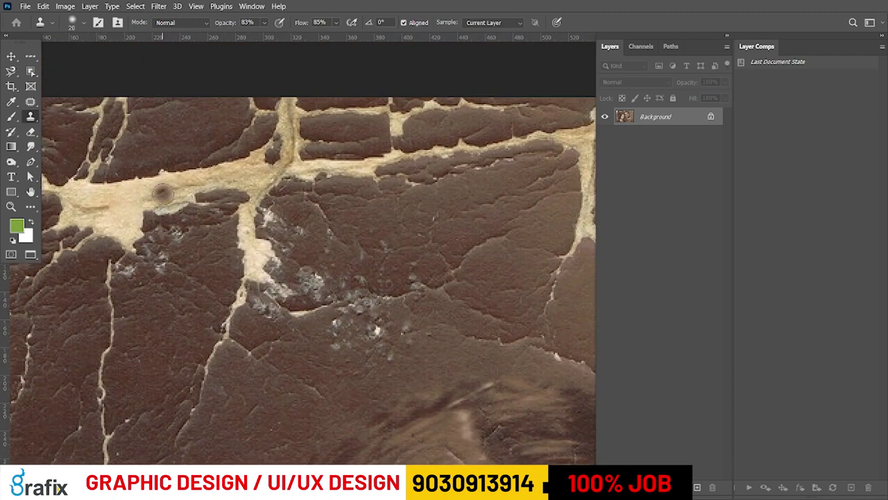
alt+click(175, 149)
drag(164, 173, 137, 185)
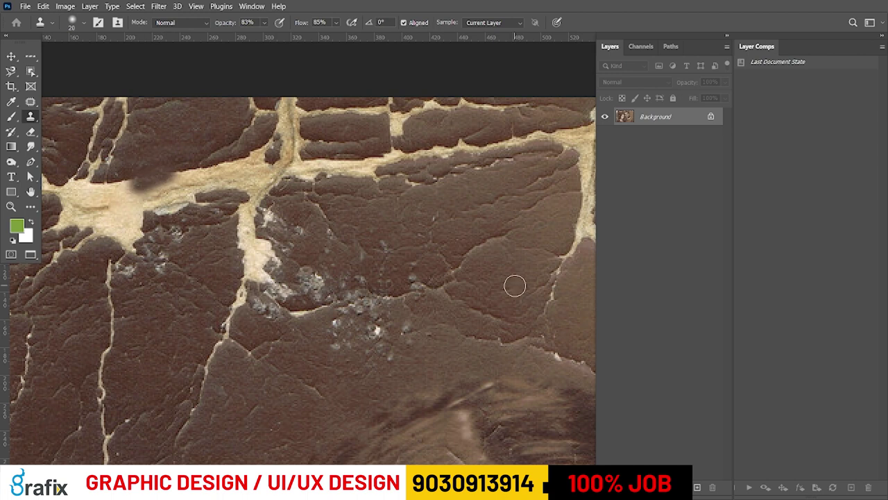
mouse_move(264, 22)
mouse_down()
mouse_move(338, 39)
mouse_move(383, 4)
mouse_up()
click(338, 23)
mouse_move(134, 187)
mouse_down()
mouse_move(173, 167)
mouse_move(137, 178)
mouse_up()
- Spread cloned dark texture along the beige crack near the top edge
scroll(176, 159, up, 2)
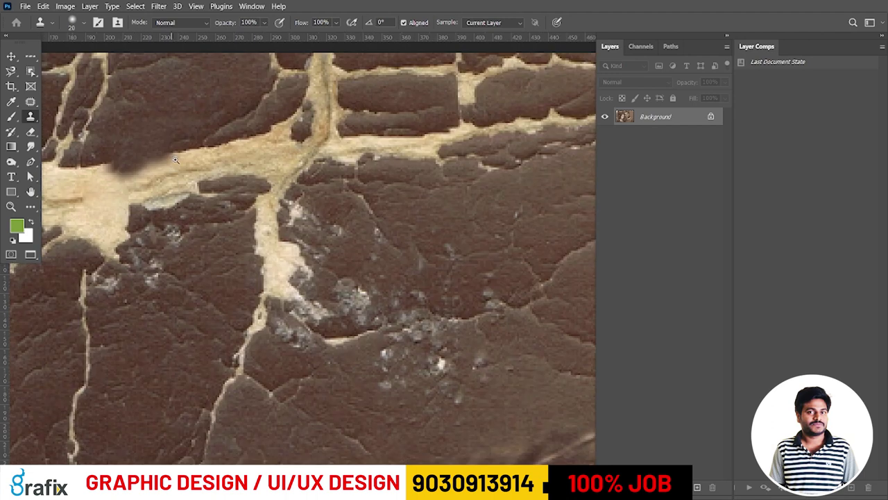
drag(194, 122, 165, 167)
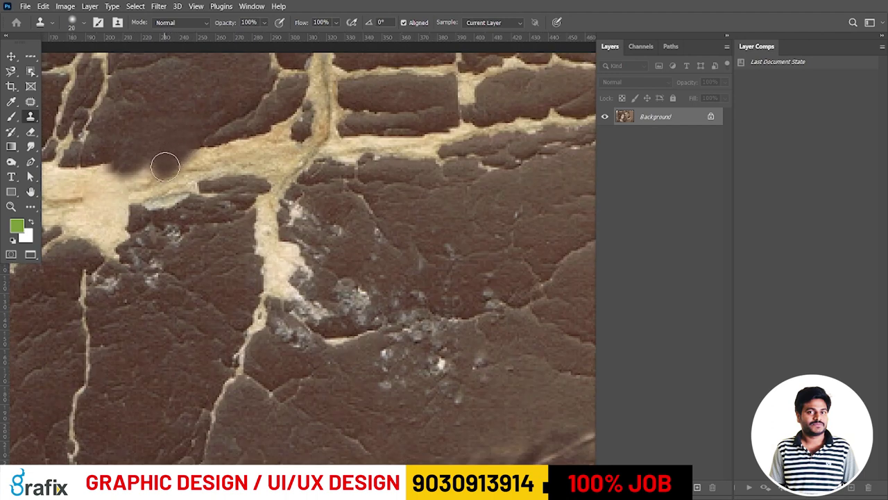
mouse_move(194, 119)
mouse_down()
mouse_move(189, 170)
mouse_move(188, 125)
mouse_move(198, 183)
mouse_move(190, 188)
mouse_move(208, 201)
mouse_up()
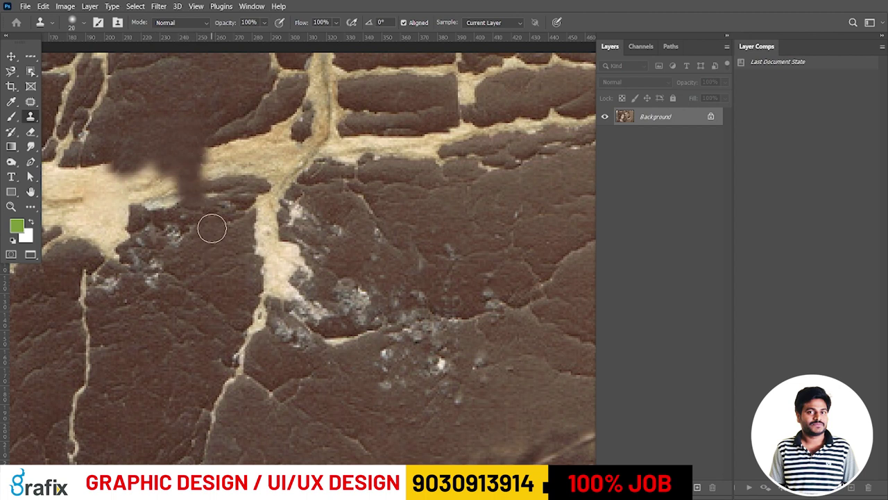
drag(219, 234, 243, 204)
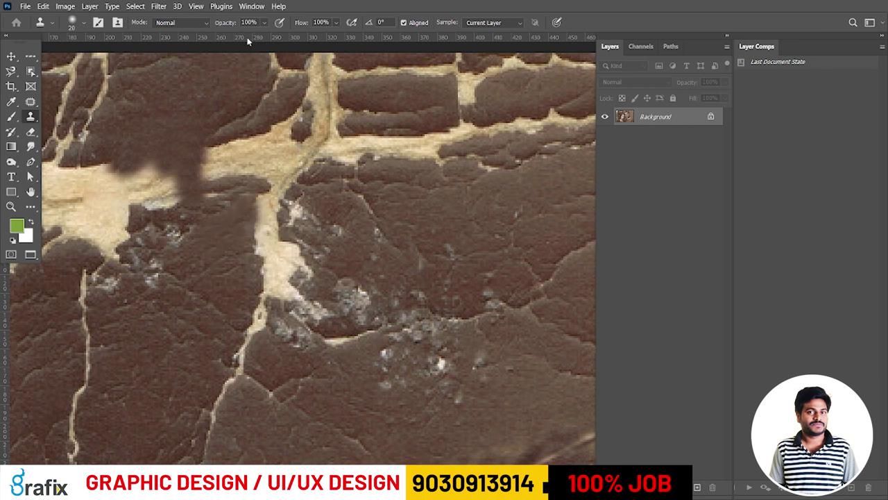
- Lower the brush flow to 9% and softly darken the light crack with cloned texture
click(265, 23)
click(336, 23)
drag(351, 35, 300, 35)
click(356, 224)
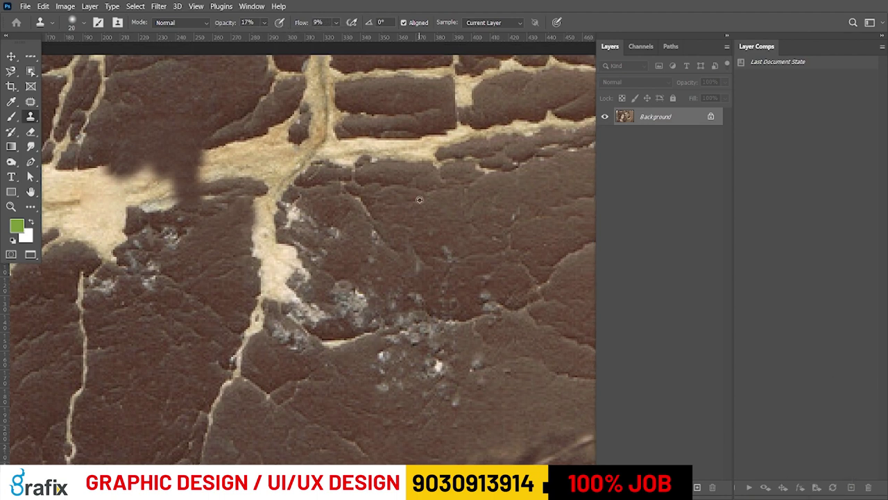
mouse_move(441, 165)
mouse_down()
mouse_move(420, 153)
mouse_move(425, 160)
mouse_up()
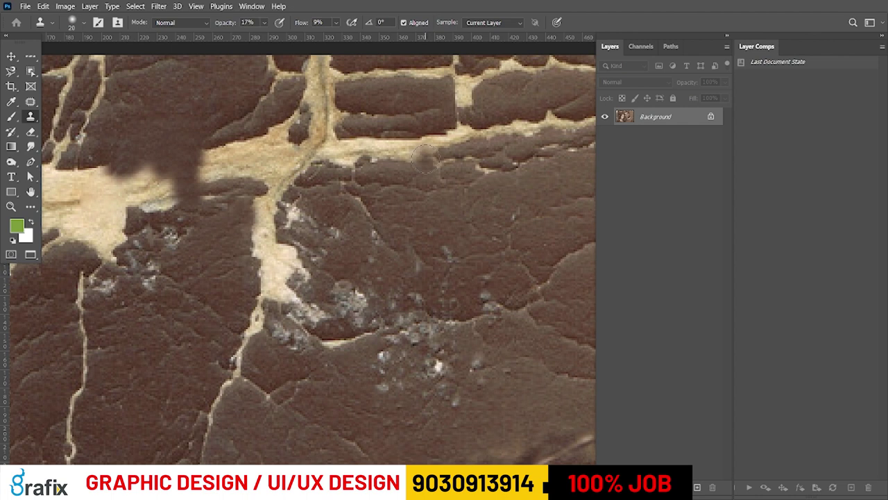
- Restore opacity and flow to 100% and extend the dark patch over the remaining crack
click(264, 23)
drag(265, 38, 318, 40)
click(335, 24)
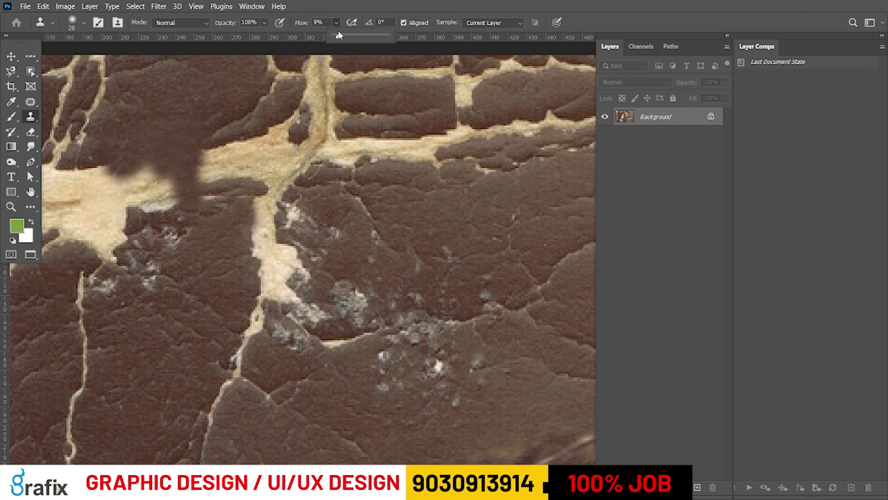
drag(340, 38, 389, 36)
click(167, 168)
mouse_move(166, 168)
mouse_down()
mouse_move(136, 175)
mouse_move(168, 189)
mouse_move(140, 195)
mouse_up()
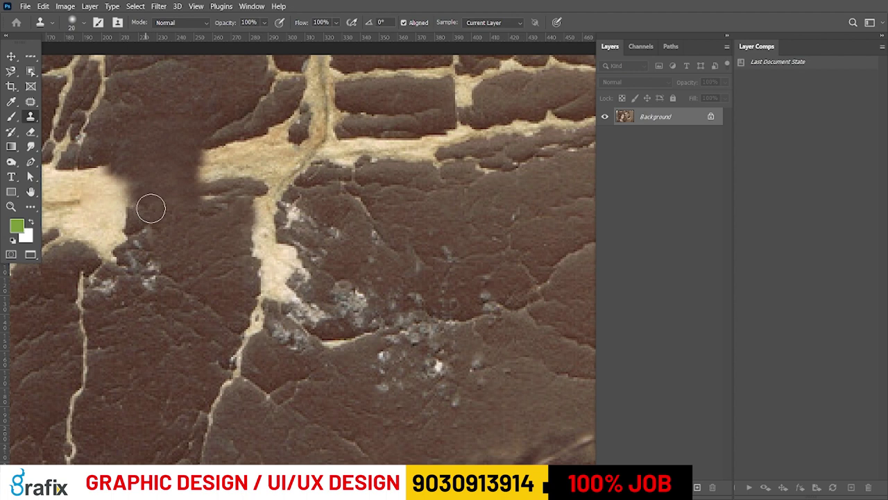
key(ctrl+minus)
key(ctrl+minus)
key(ctrl+minus)
drag(345, 298, 298, 230)
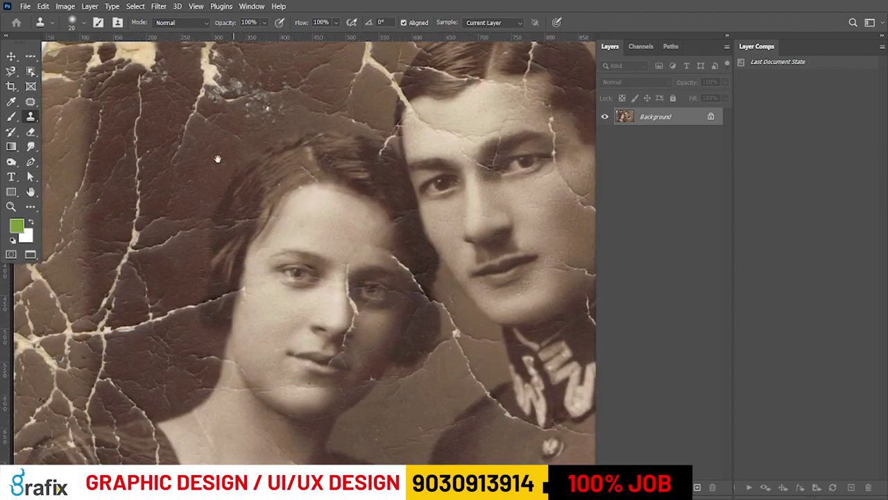
- Zoom in on the woman's face and clone clean skin over the damage under her eye
scroll(217, 159, up, 1)
scroll(289, 296, up, 1)
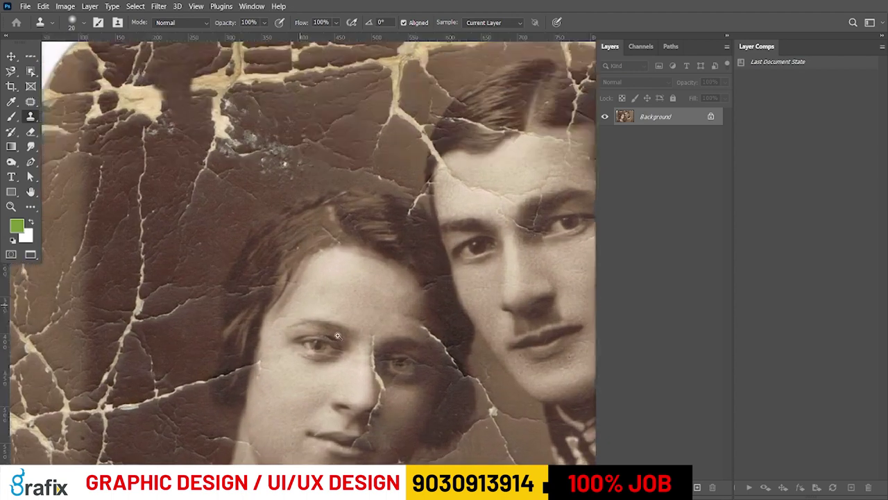
scroll(337, 336, up, 1)
scroll(337, 325, up, 1)
scroll(343, 271, up, 1)
scroll(355, 282, up, 4)
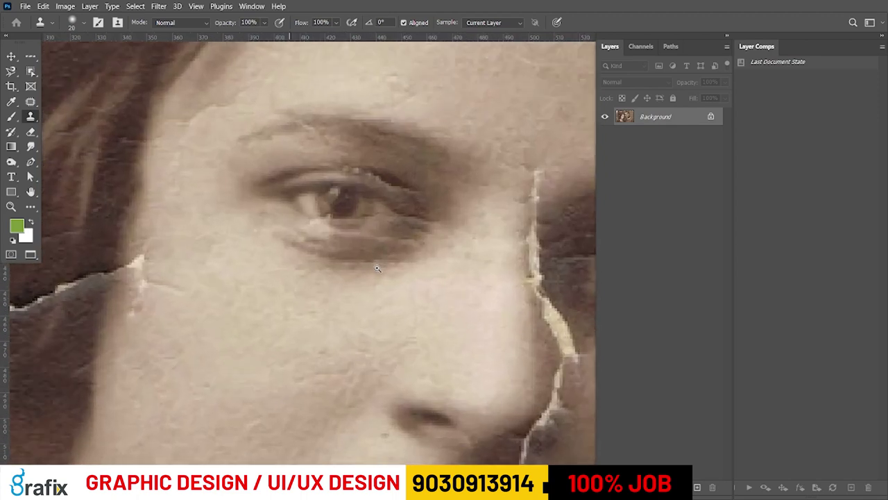
scroll(378, 269, down, 1)
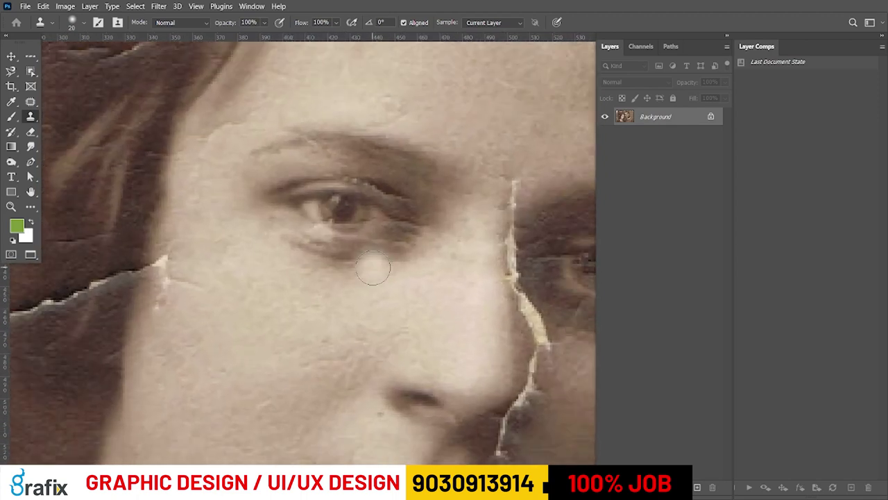
drag(372, 268, 376, 275)
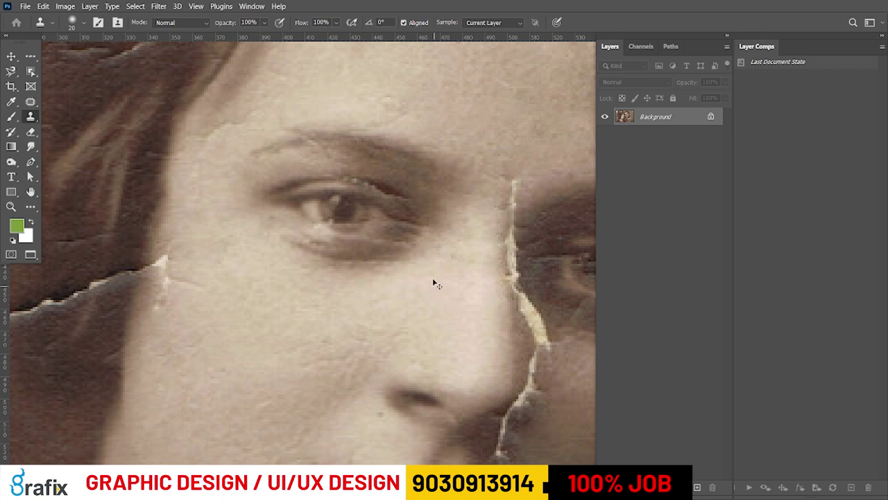
- Reduce the clone brush to 7 px with 62% opacity and 54% flow
scroll(432, 283, down, 1)
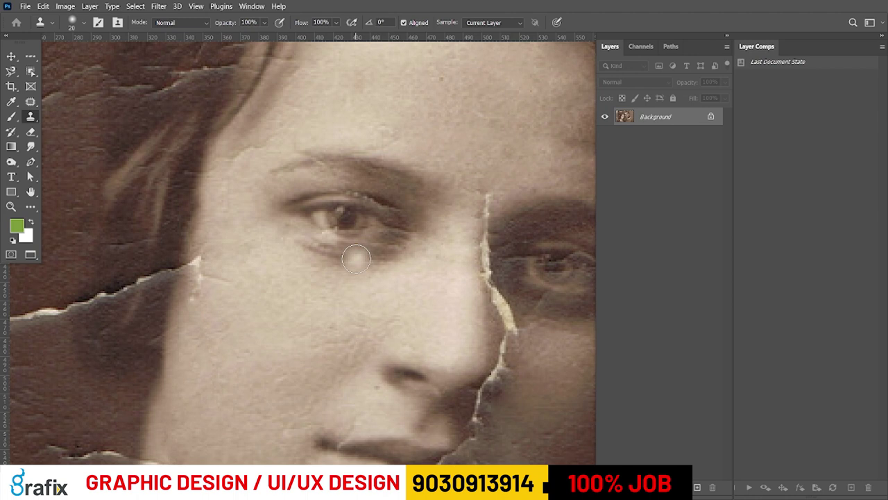
key(bracketleft)
key(bracketleft)
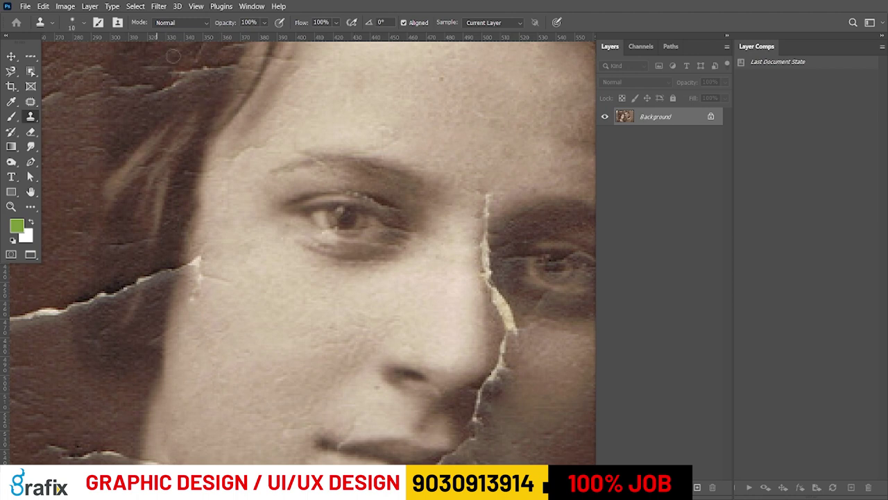
drag(264, 23, 256, 36)
click(335, 24)
drag(333, 36, 325, 33)
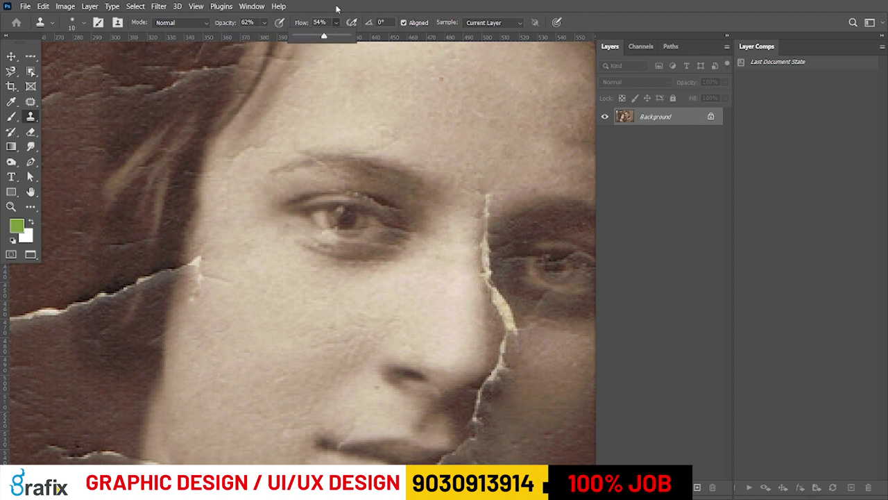
scroll(367, 171, up, 2)
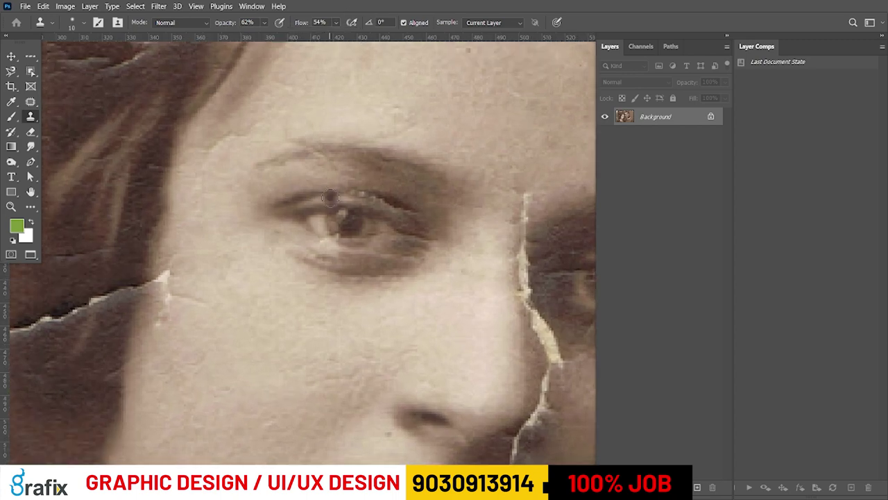
scroll(380, 297, up, 1)
key(bracketleft)
key(bracketleft)
key(bracketleft)
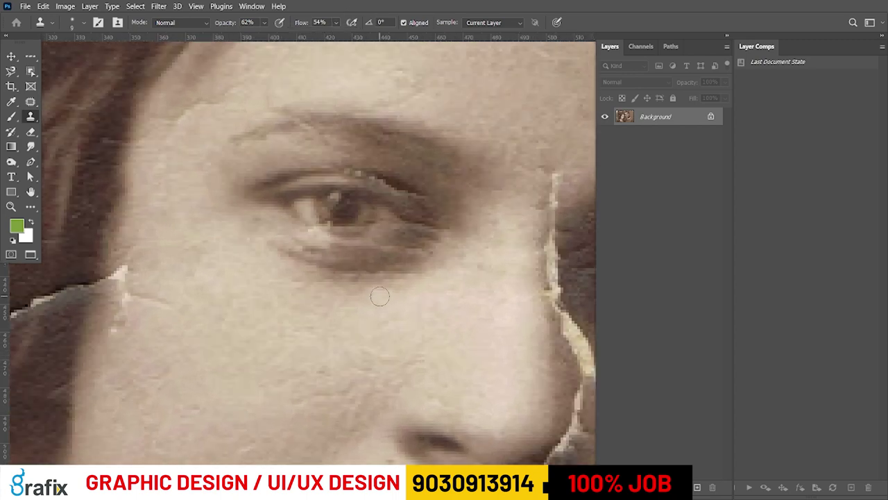
scroll(383, 239, down, 2)
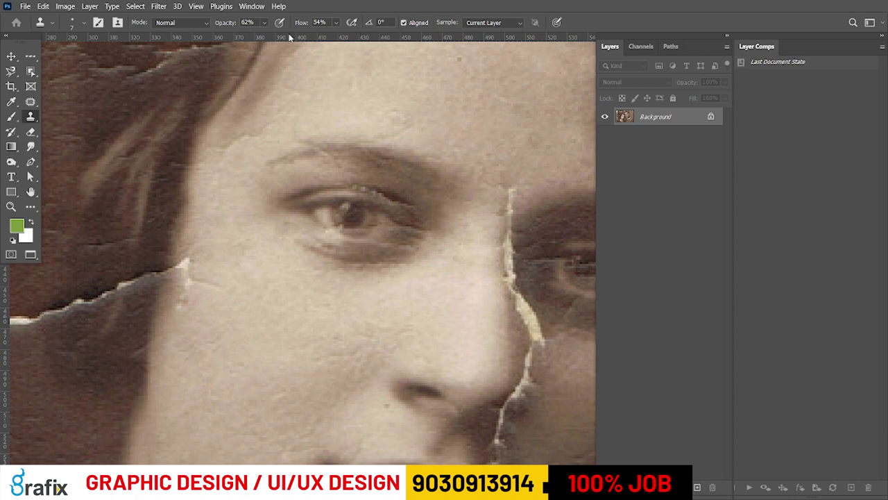
- Raise flow to 100%, enlarge the brush to 15 px, and clone skin over the under-eye shadow
scroll(340, 229, up, 1)
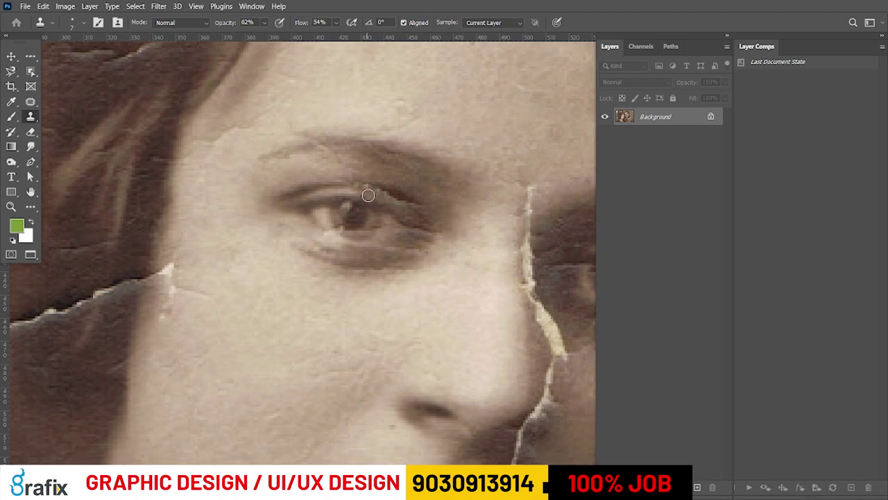
click(265, 22)
drag(340, 35, 368, 35)
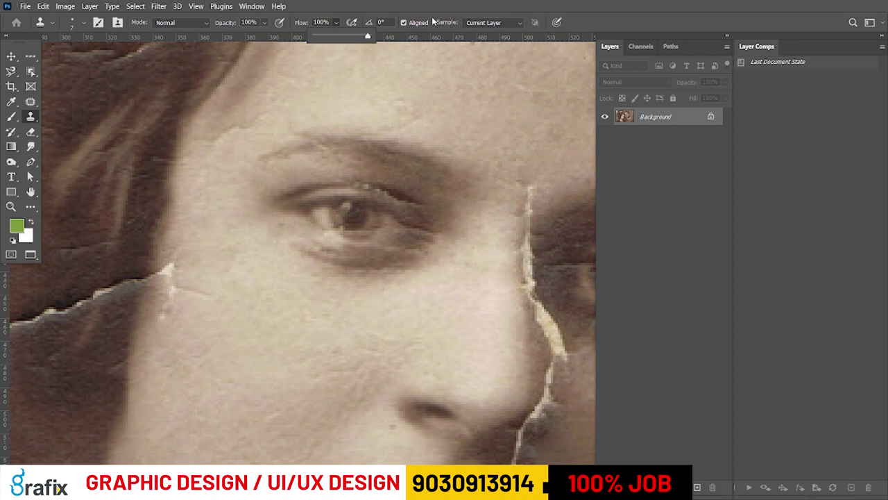
drag(335, 234, 368, 234)
key(bracketright)
key(bracketright)
key(bracketright)
key(bracketright)
drag(372, 238, 326, 236)
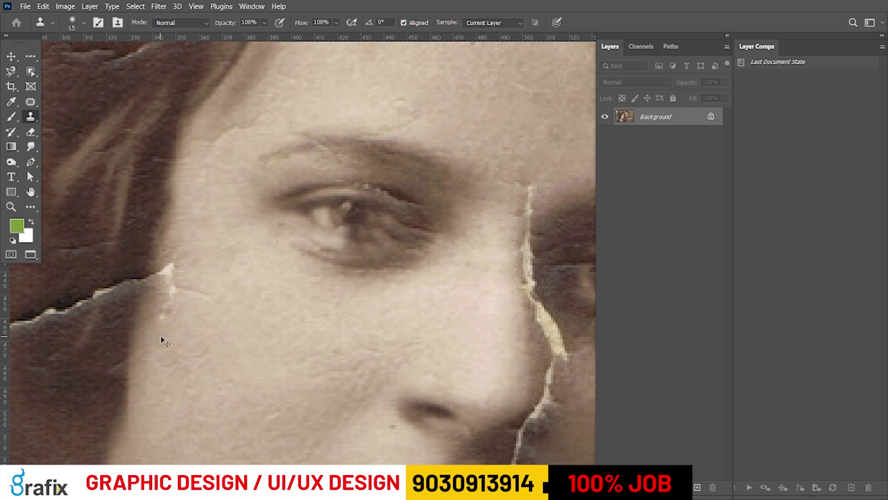
drag(401, 236, 366, 235)
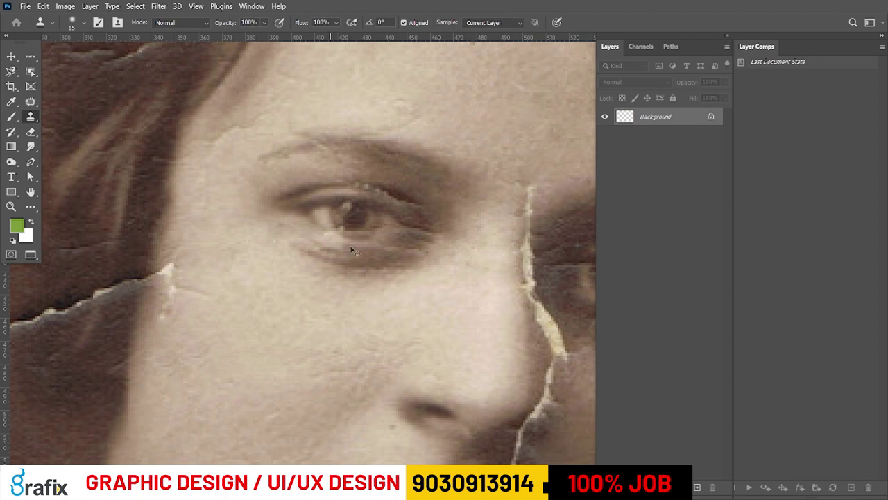
- Touch up the inner eye corner, then set the clone brush to 6 px, 53% opacity, 51% flow
drag(339, 232, 335, 225)
click(264, 23)
click(255, 36)
click(336, 23)
click(322, 36)
scroll(371, 167, down, 2)
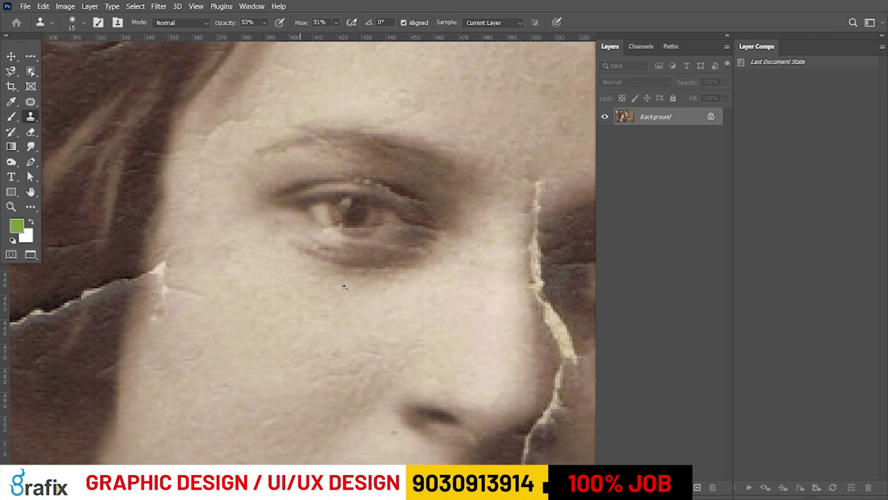
scroll(326, 222, up, 3)
key(bracketleft)
key(bracketleft)
key(bracketleft)
key(bracketleft)
key(bracketleft)
scroll(315, 224, down, 3)
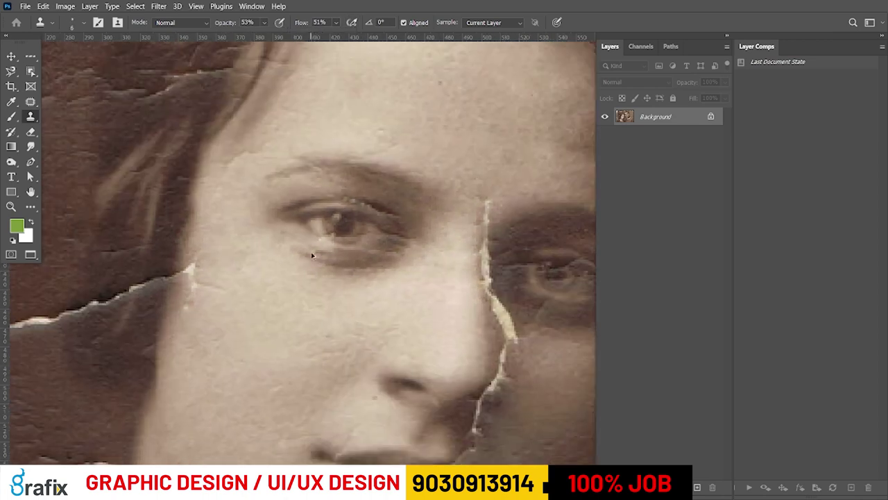
scroll(316, 240, up, 2)
scroll(358, 239, up, 2)
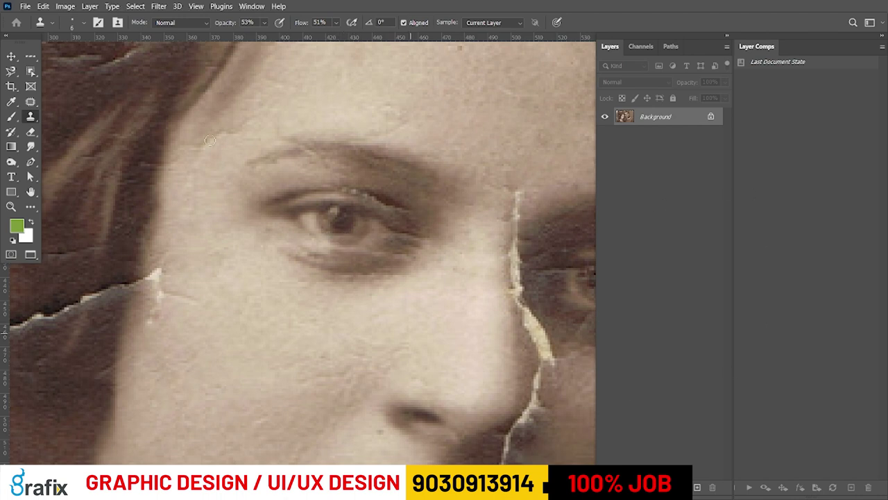
- Raise opacity and flow to 100% and clone skin along the upper eyelid toward the brow
click(264, 23)
drag(273, 38, 410, 31)
click(337, 23)
click(330, 189)
drag(346, 190, 367, 194)
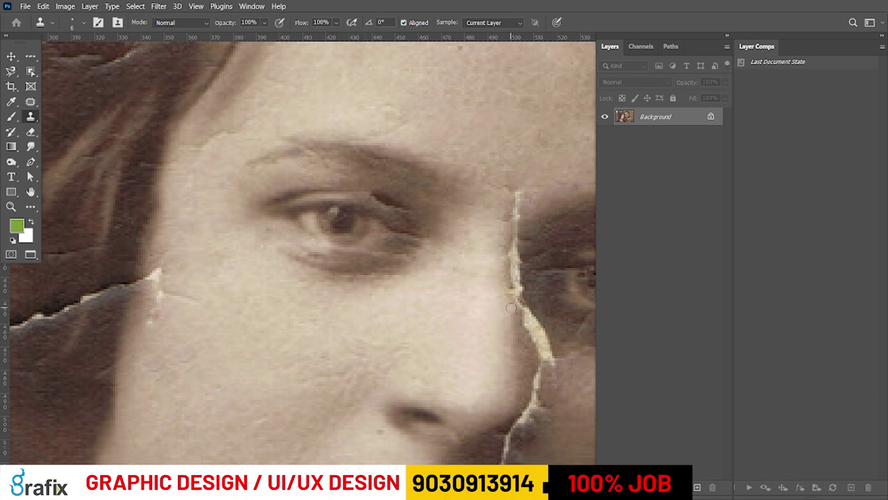
alt+click(412, 219)
drag(411, 216, 391, 204)
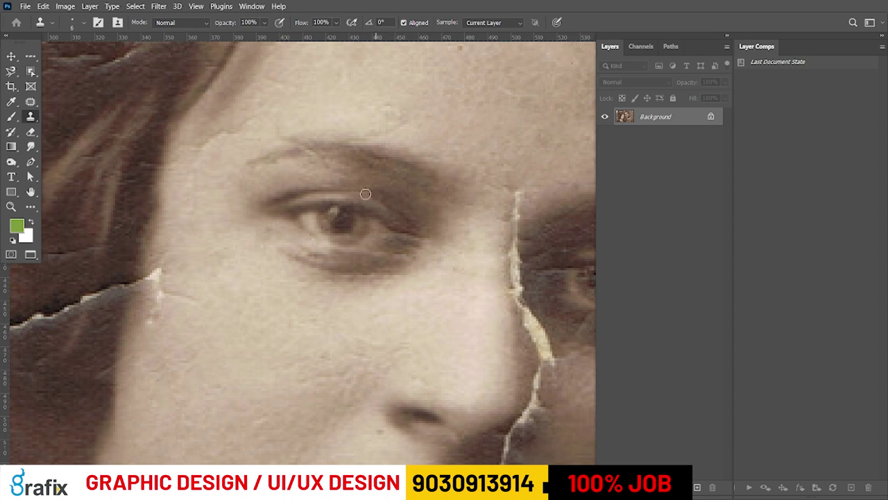
alt+click(368, 190)
click(350, 186)
- Review the eye area and bring up the History Brush variants in the toolbar
scroll(322, 323, down, 3)
scroll(322, 322, up, 3)
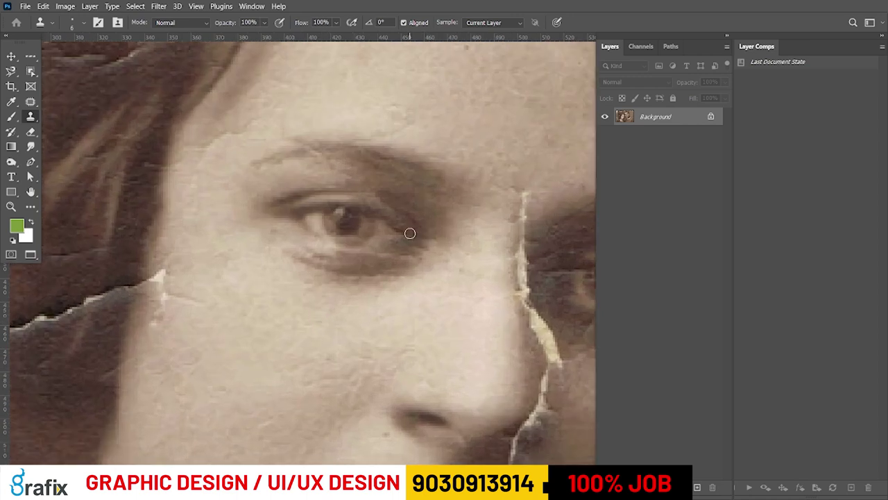
scroll(408, 235, up, 1)
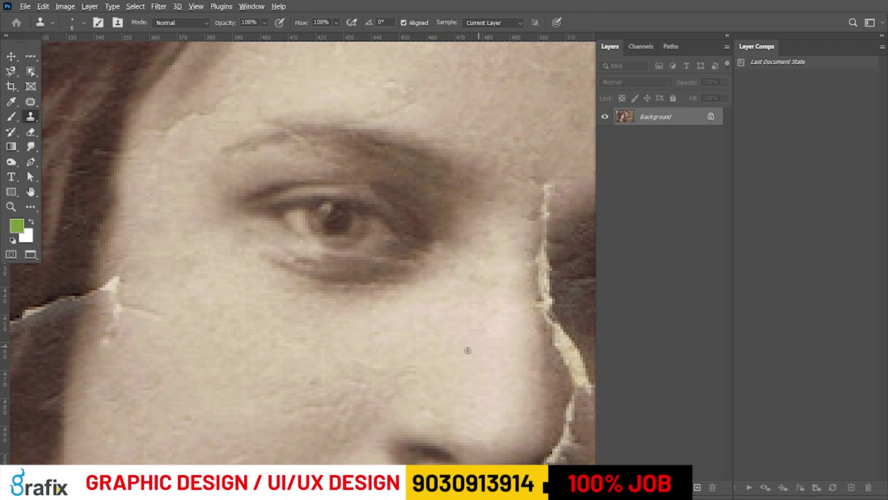
scroll(390, 262, down, 2)
scroll(403, 254, down, 4)
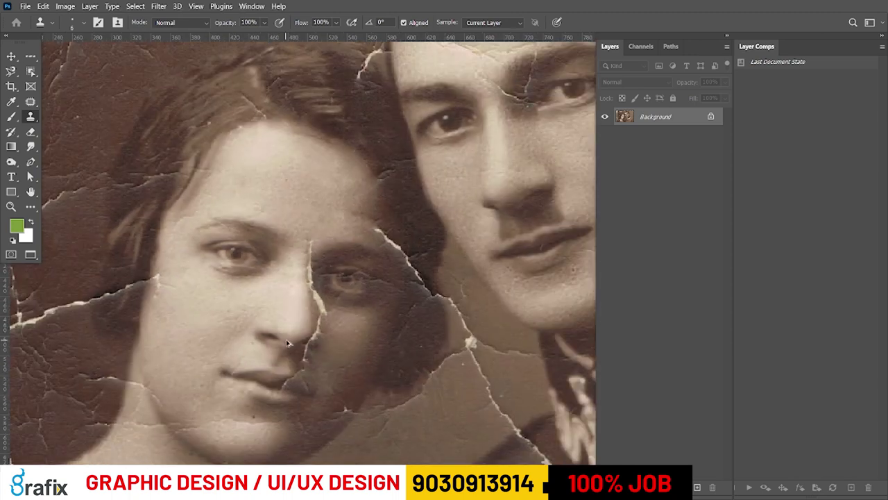
scroll(198, 279, up, 2)
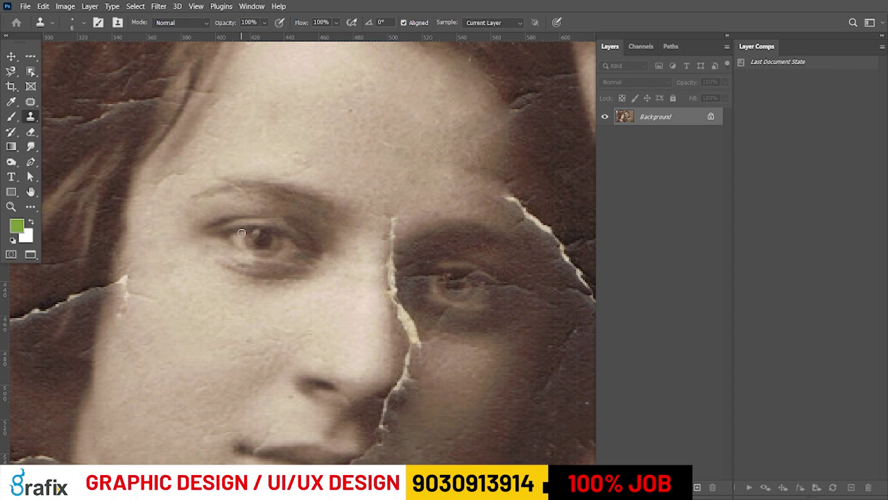
drag(11, 131, 50, 138)
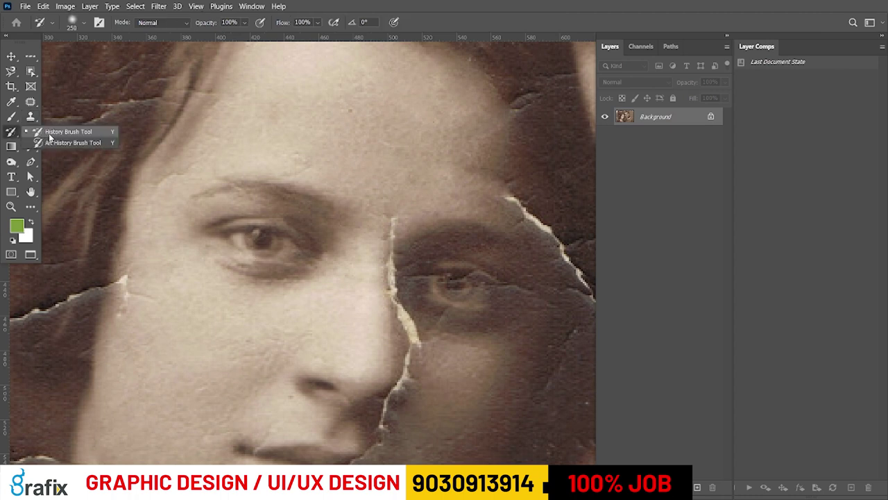
click(50, 137)
key(bracketleft)
key(bracketleft)
key(bracketleft)
key(bracketleft)
key(bracketleft)
key(bracketleft)
key(bracketleft)
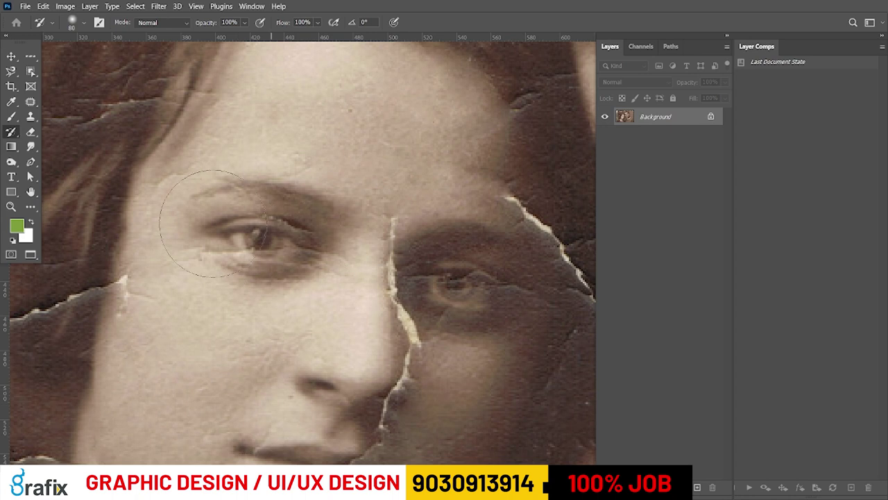
key(ctrl+z)
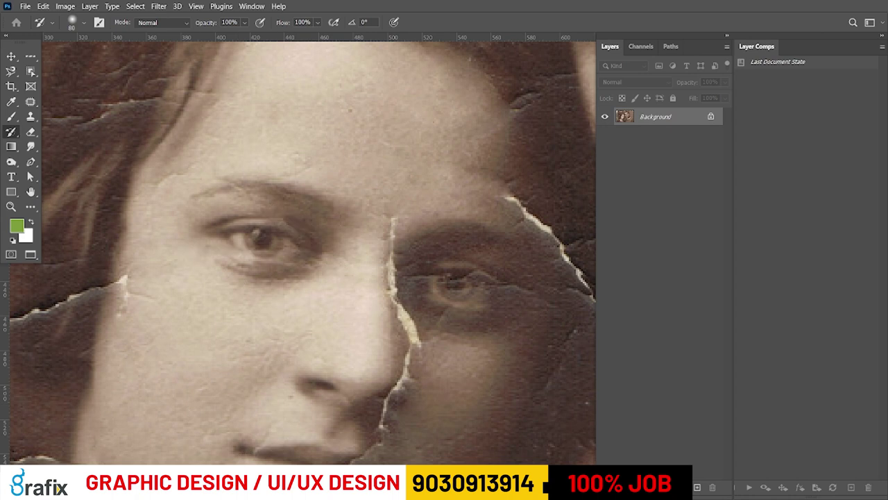
key(ctrl+z)
key(ctrl+shift+z)
key(ctrl+z)
key(ctrl+shift+z)
key(ctrl+z)
key(ctrl+shift+z)
key(ctrl+z)
key(ctrl+shift+z)
key(ctrl+z)
key(ctrl+shift+z)
key(ctrl+z)
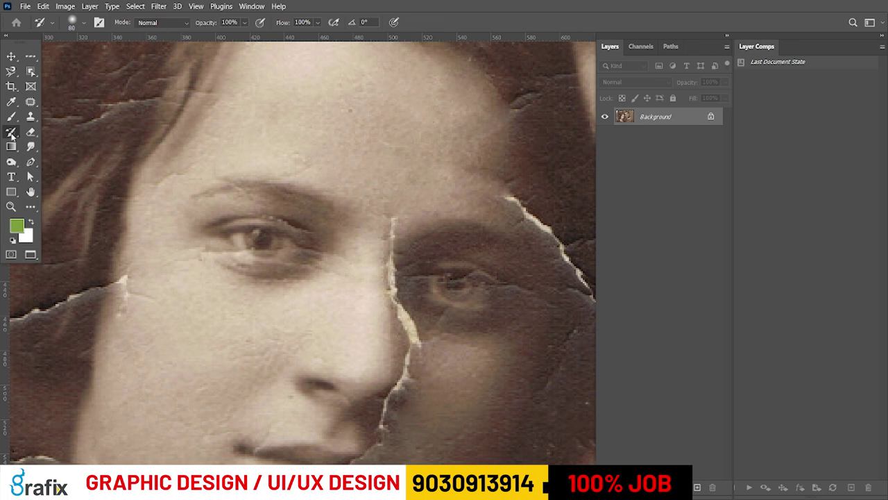
right_click(11, 133)
click(42, 134)
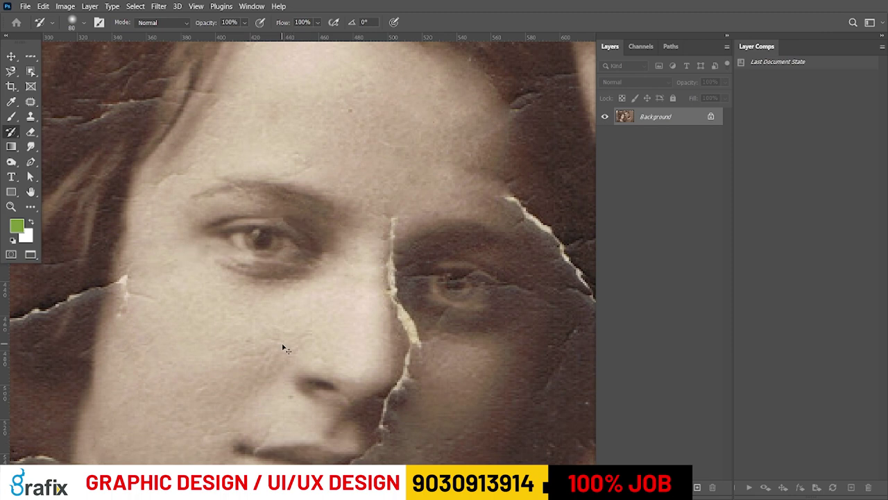
key(ctrl+z)
key(ctrl+shift+z)
key(ctrl+z)
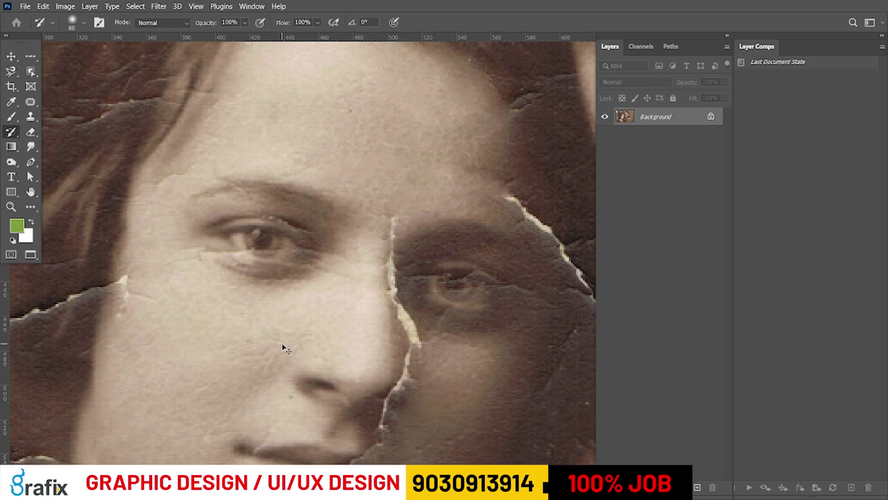
key(ctrl+shift+z)
key(ctrl+z)
key(ctrl+shift+z)
scroll(278, 230, down, 3)
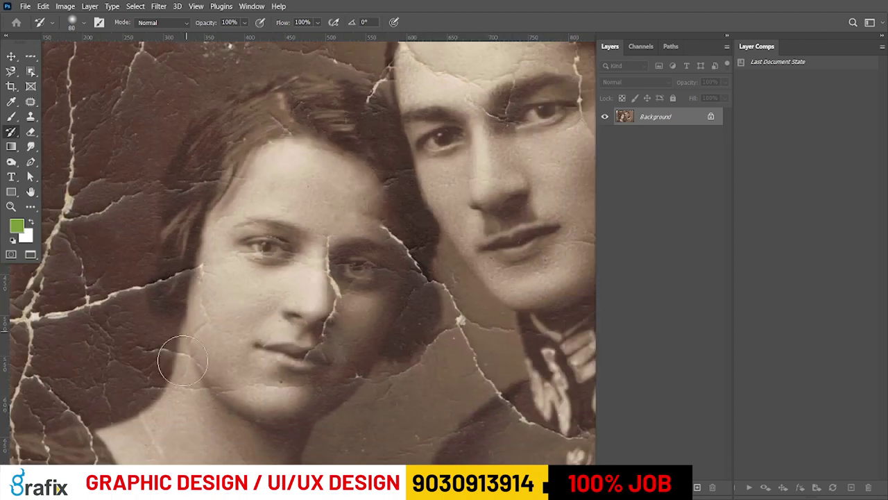
key(ctrl+z)
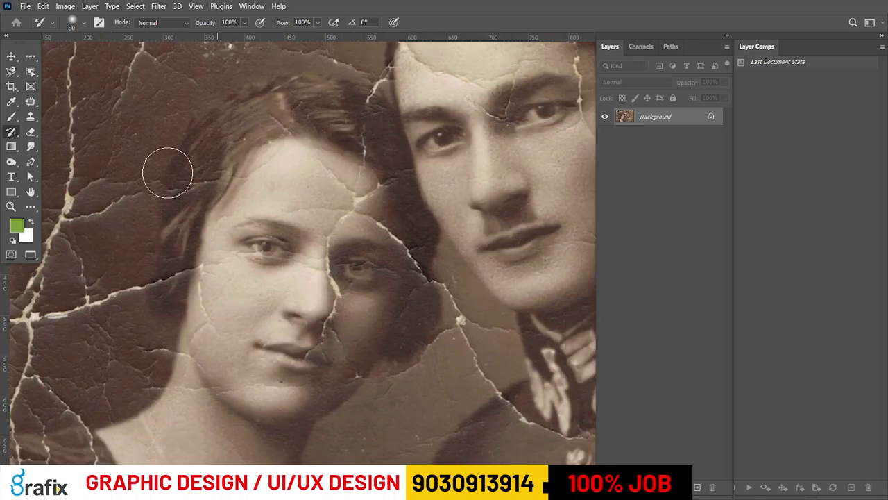
key(ctrl+shift+z)
key(ctrl+z)
key(ctrl+shift+z)
key(ctrl+z)
key(ctrl+shift+z)
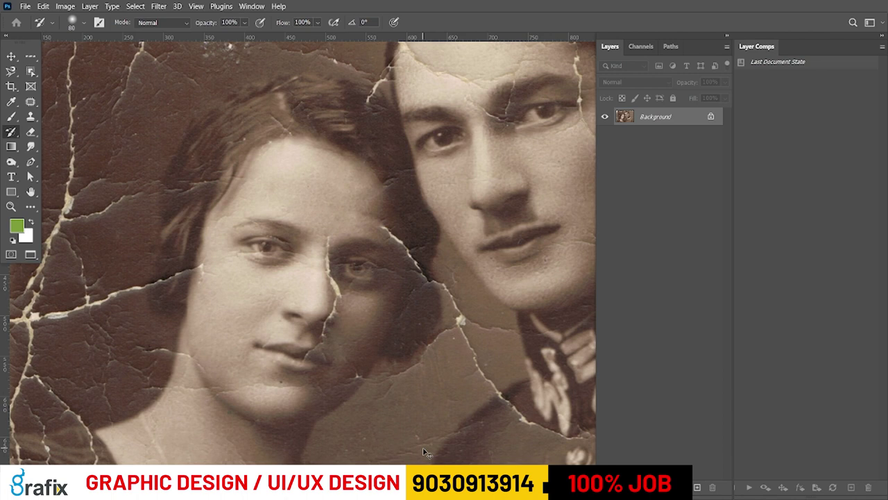
scroll(377, 363, up, 1)
scroll(324, 292, up, 1)
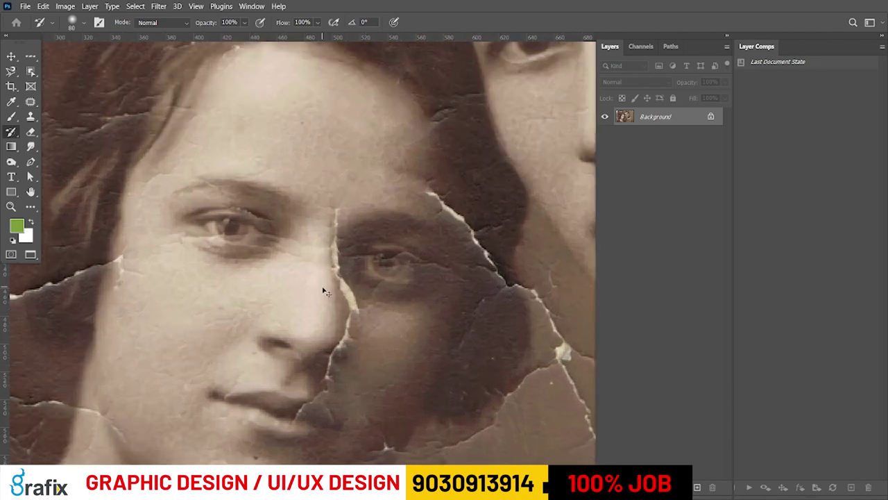
scroll(314, 327, down, 2)
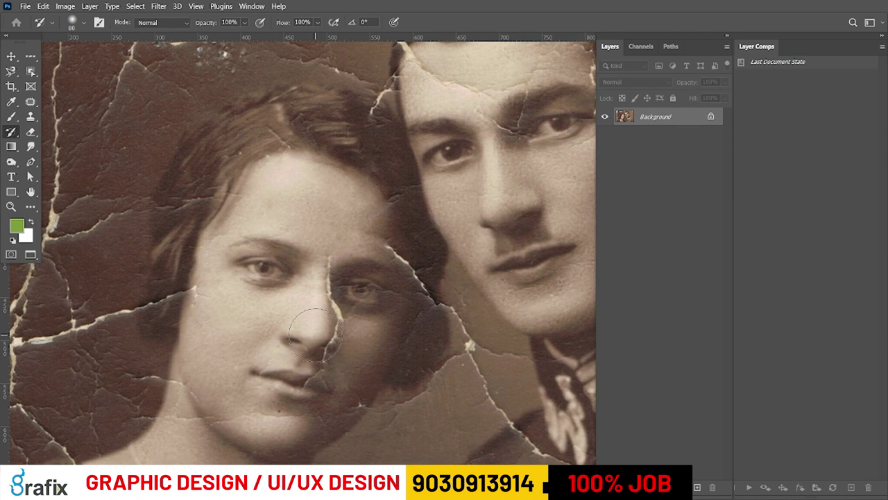
- Select the Content-Aware Move Tool from the healing tool group
click(11, 132)
click(30, 116)
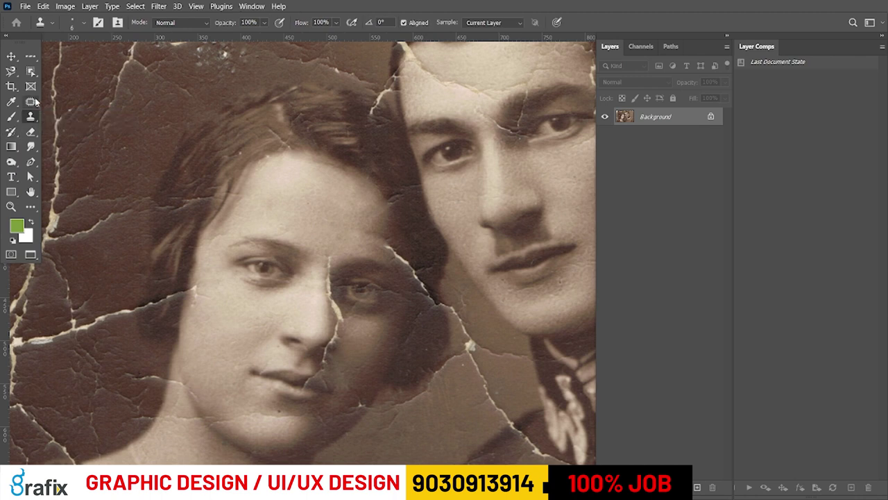
click(34, 102)
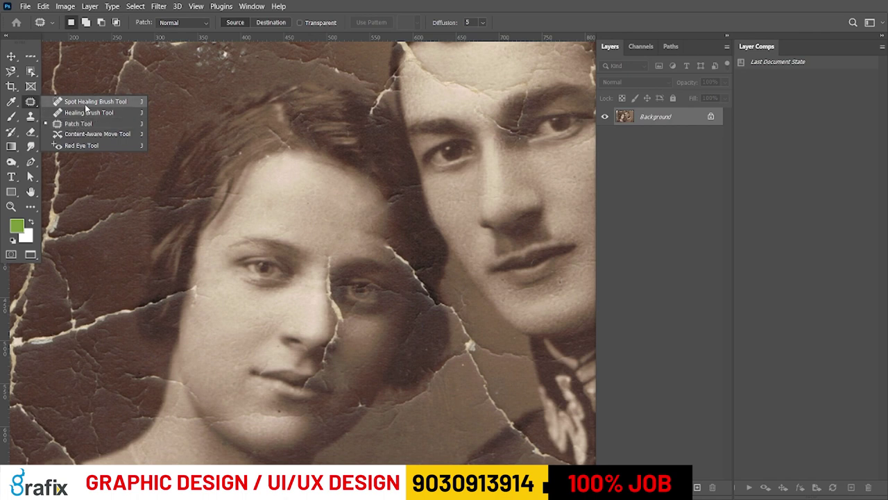
click(121, 135)
- Content-aware move the woman's left eye up and right, then nudge it slightly further right
scroll(240, 291, up, 1)
mouse_move(267, 297)
mouse_down()
mouse_move(210, 286)
mouse_move(216, 236)
mouse_move(268, 220)
mouse_move(302, 226)
mouse_move(320, 243)
mouse_move(325, 274)
mouse_move(300, 300)
mouse_up()
drag(313, 250, 345, 176)
key(Return)
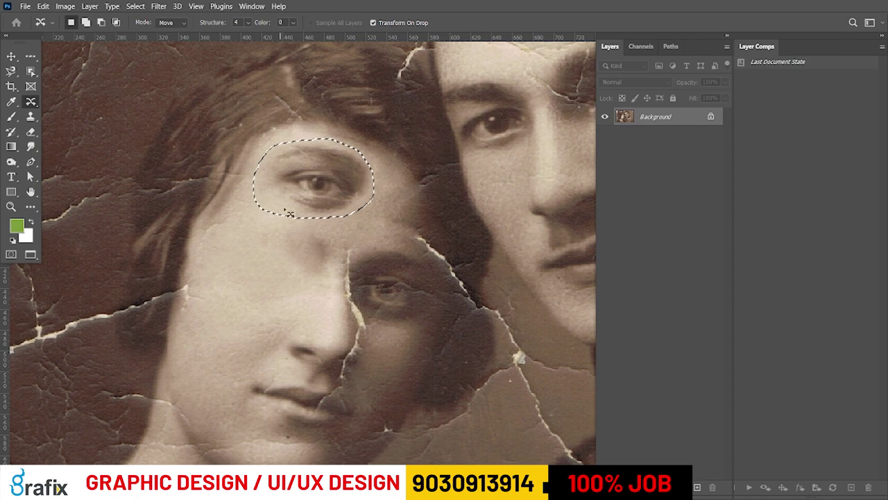
mouse_move(322, 197)
mouse_down()
mouse_move(274, 274)
mouse_move(314, 210)
mouse_move(338, 194)
mouse_up()
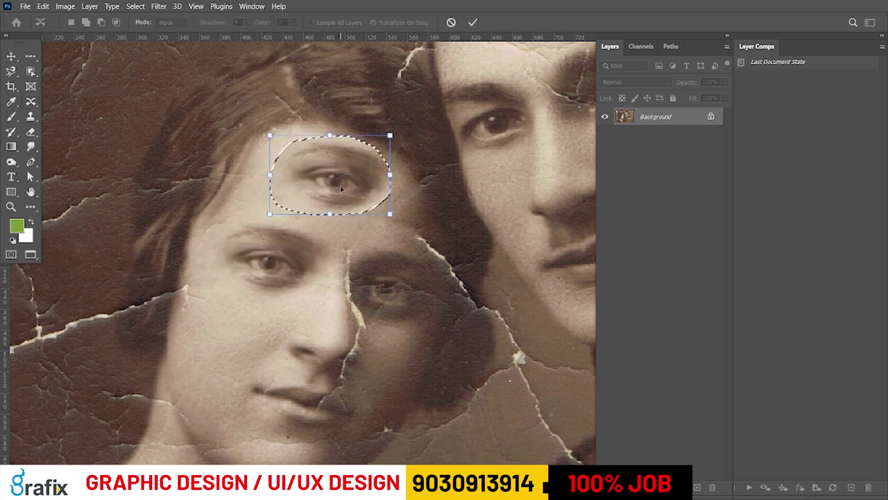
key(Return)
- Undo the eye move, retry it once more, then undo again and clear the selection
key(ctrl+z)
key(ctrl+d)
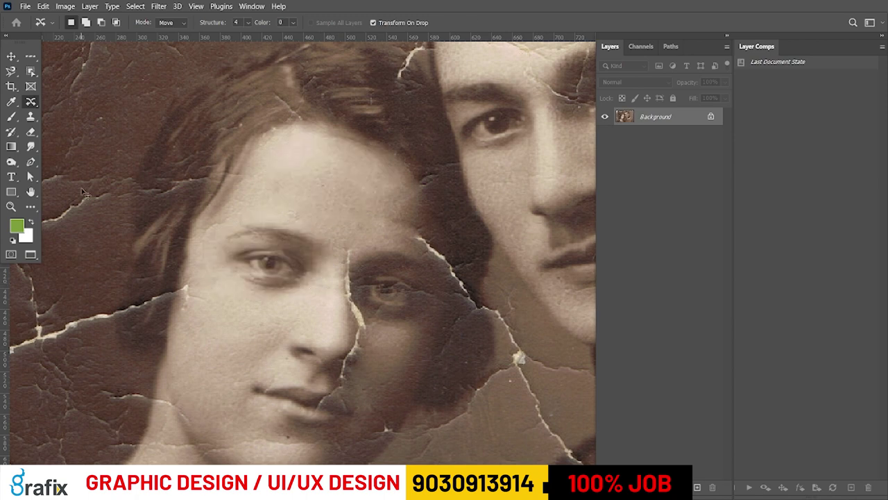
right_click(30, 101)
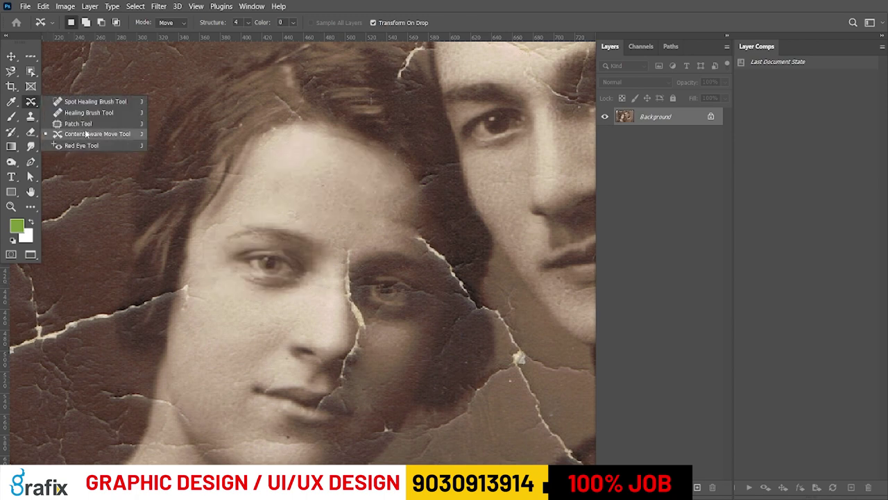
click(248, 275)
mouse_move(246, 277)
mouse_down()
mouse_move(208, 234)
mouse_move(261, 225)
mouse_move(306, 249)
mouse_move(314, 270)
mouse_move(260, 286)
mouse_move(302, 211)
mouse_move(324, 217)
mouse_up()
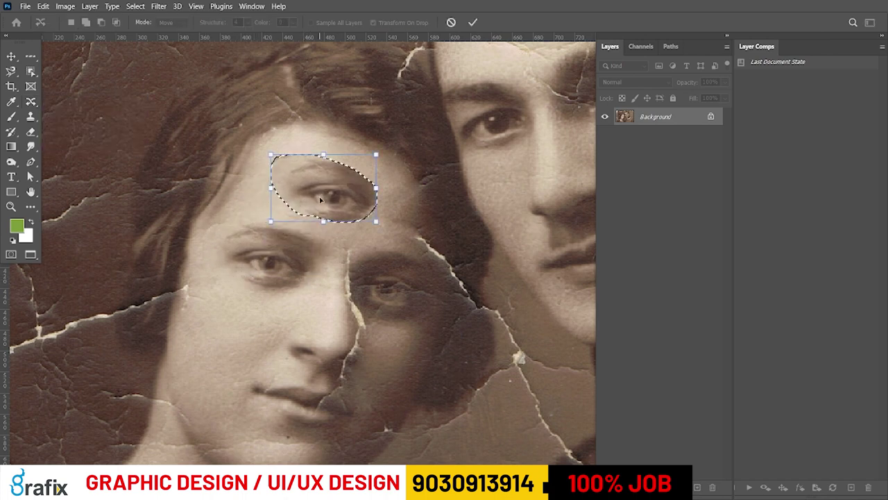
key(Return)
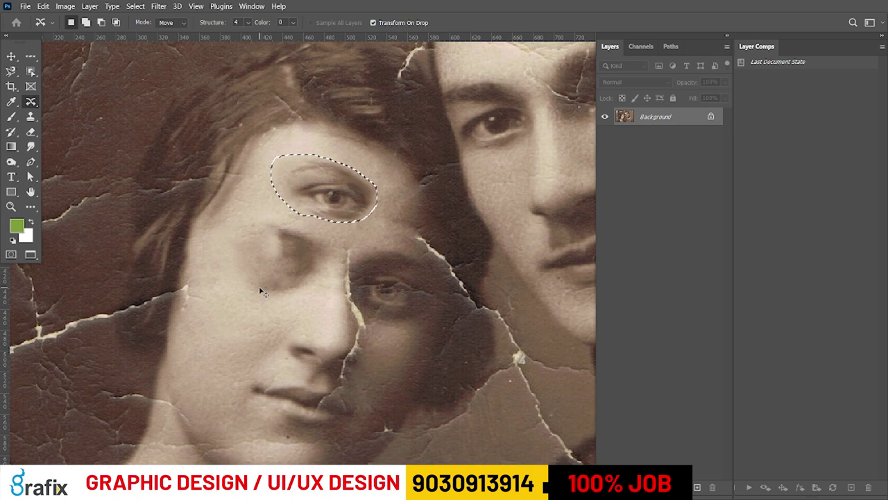
key(ctrl+z)
key(ctrl+d)
- Switch to the Red Eye Tool and bring up the Open dialog with Ctrl+O
right_click(31, 101)
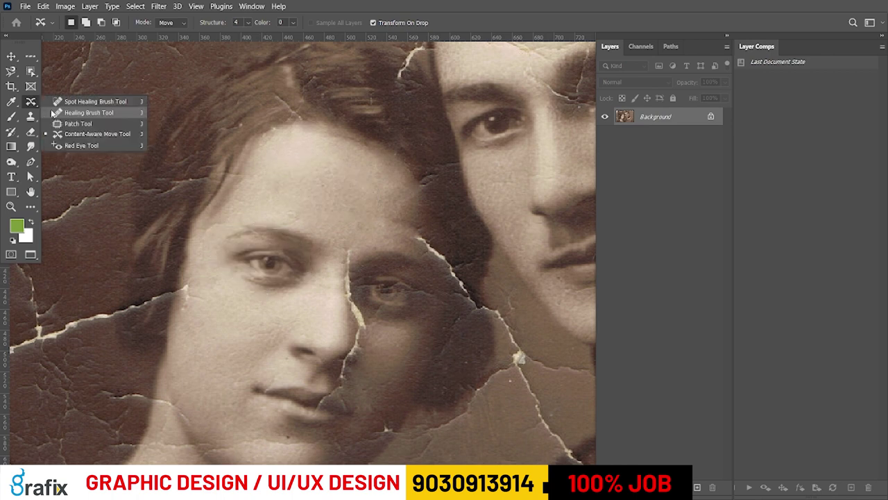
click(97, 147)
key(ctrl+o)
click(201, 201)
- Browse to IMAGES-IMAGES > Old Photos and open main-qimg, REDEYE ORIGINAL and Red-eye_effect together
key(alt+Up)
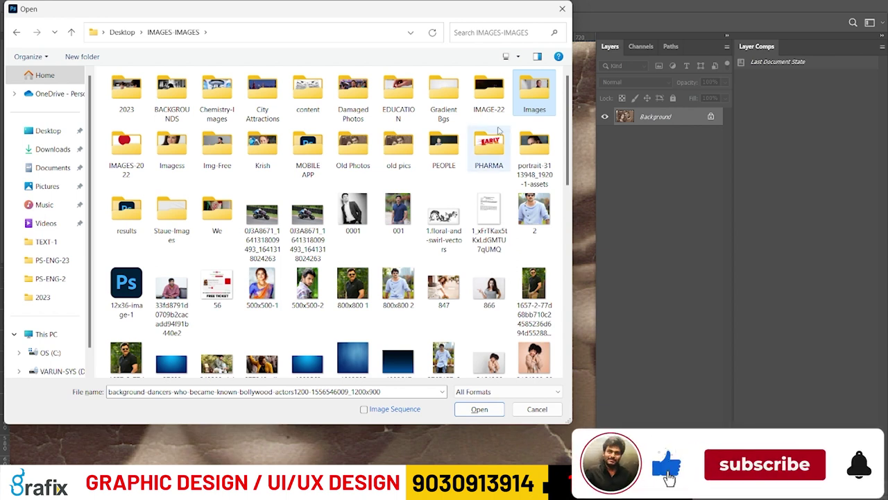
double_click(399, 151)
scroll(446, 257, down, 2)
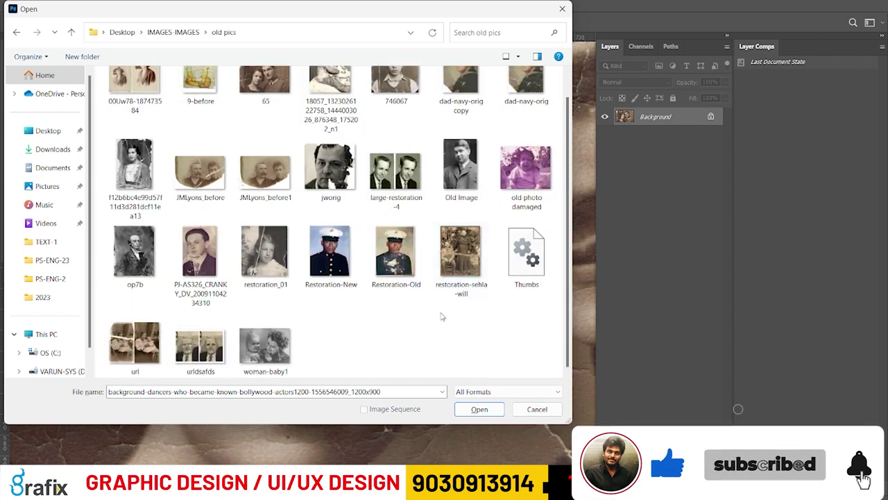
key(alt+Left)
double_click(353, 166)
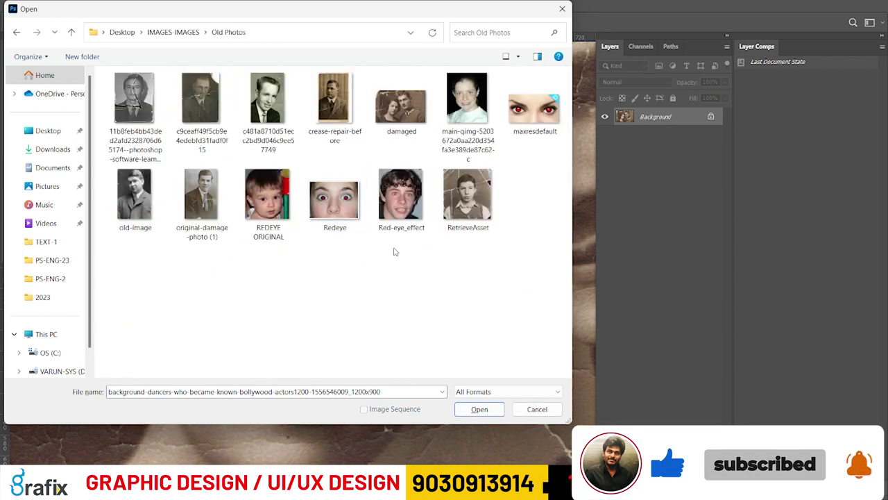
click(479, 132)
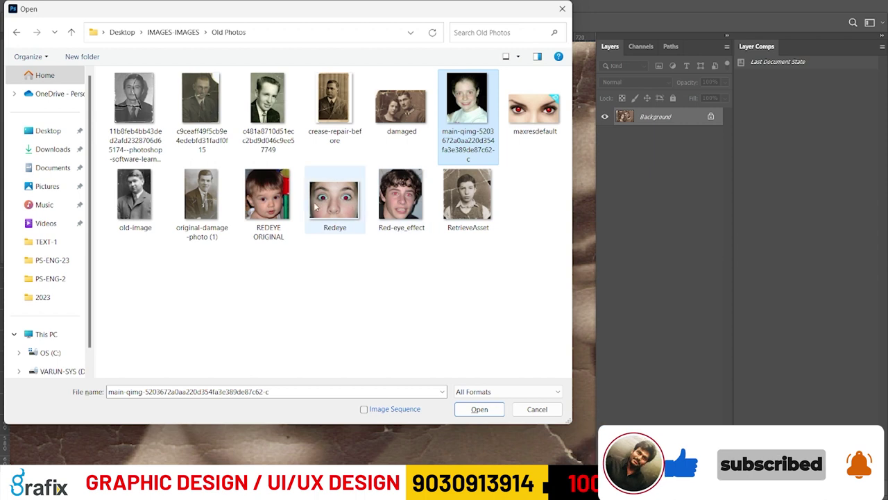
ctrl+click(268, 198)
ctrl+click(402, 198)
click(479, 409)
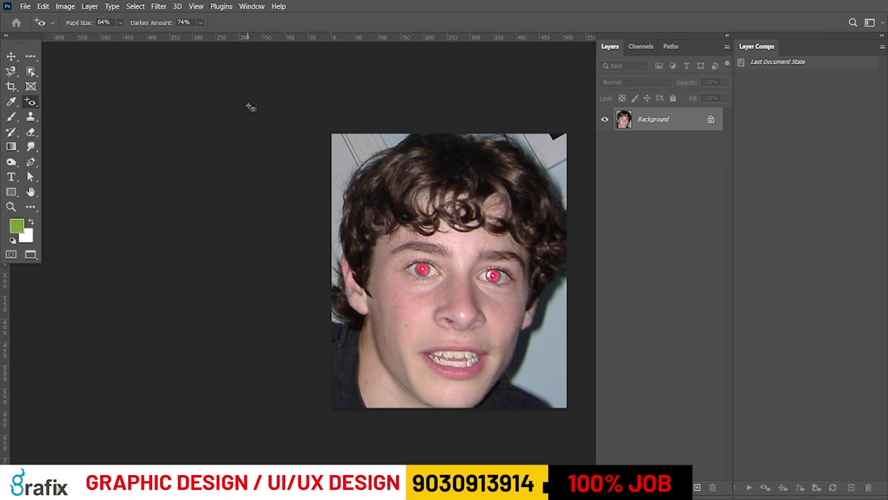
- Exit full screen and set the Red Eye Tool pupil size to 83% and darken amount to 1%
key(f)
key(f)
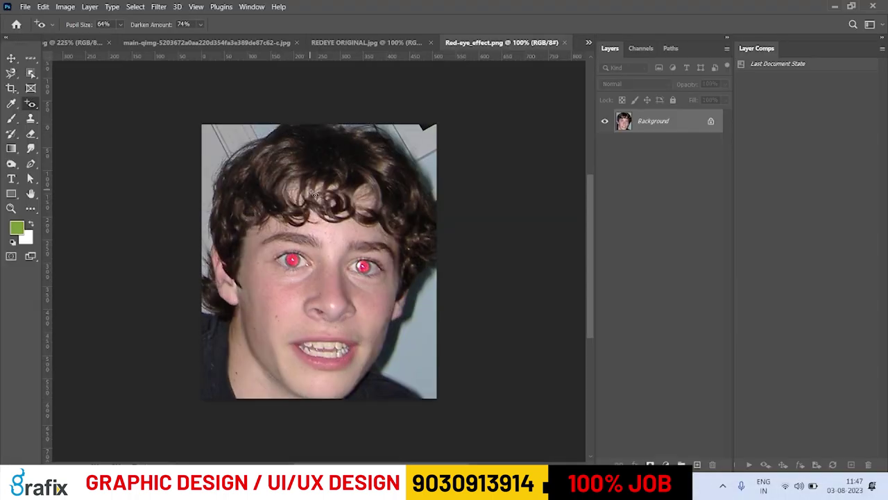
right_click(30, 104)
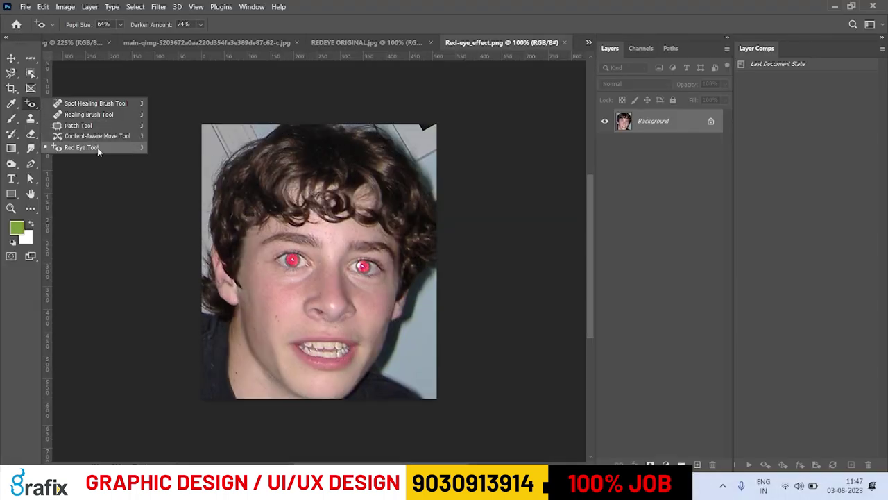
click(80, 147)
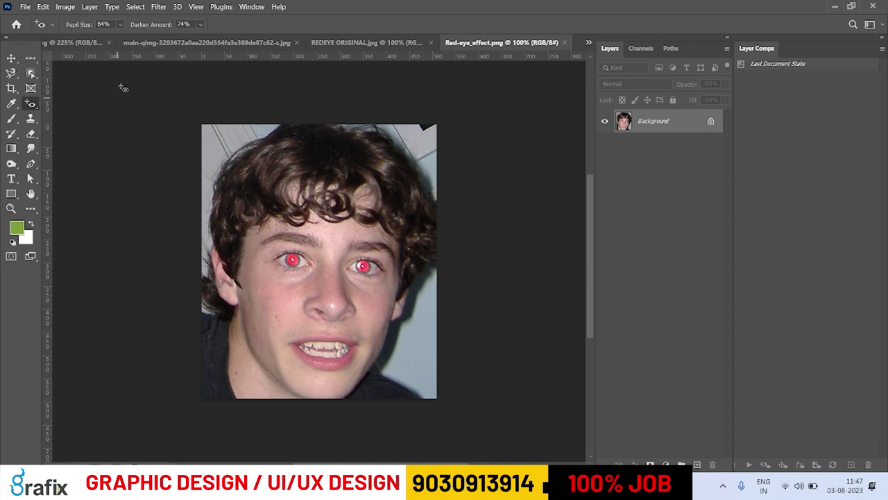
click(120, 25)
drag(125, 40, 143, 38)
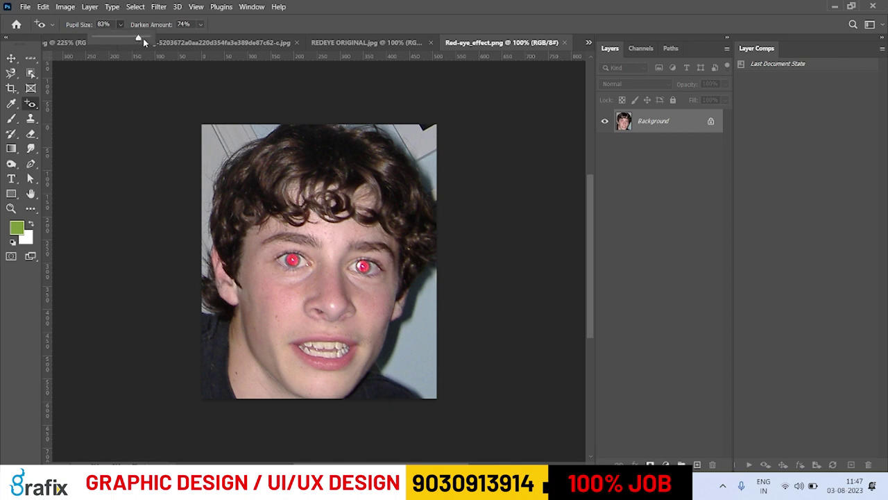
click(199, 25)
drag(195, 41, 168, 40)
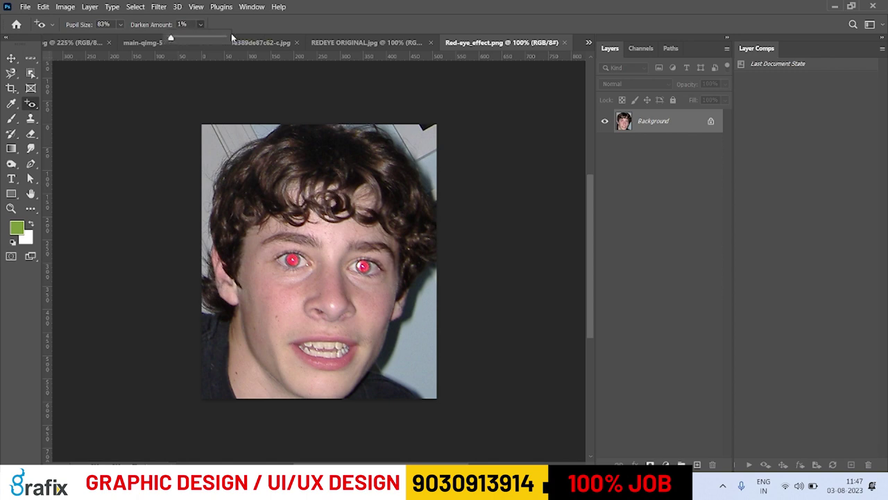
- Raise darken amount to 82%, test it on the teenager's pupils, undo, and bring REDEYE ORIGINAL forward
scroll(244, 261, up, 3)
click(339, 257)
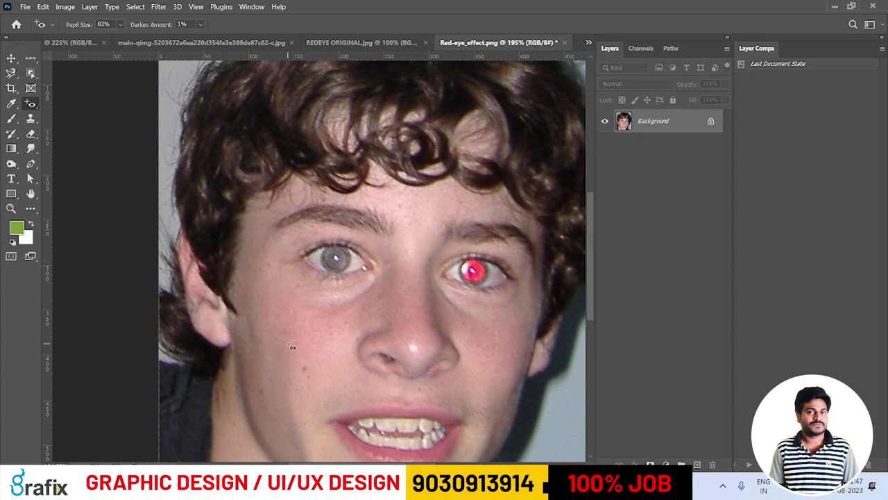
scroll(320, 301, down, 1)
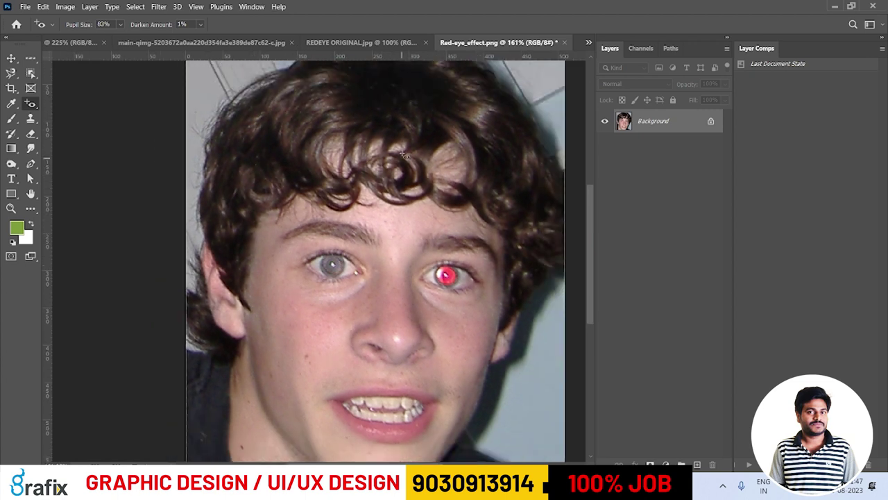
drag(200, 28, 235, 29)
click(448, 278)
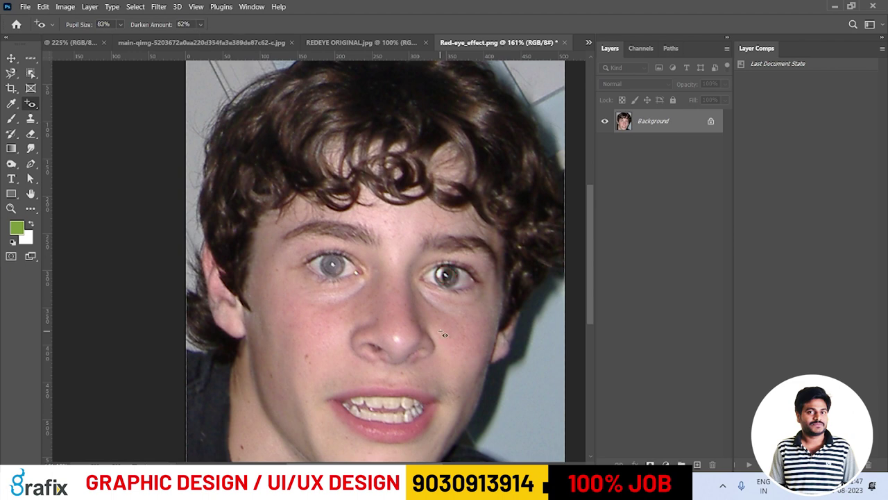
scroll(362, 250, down, 1)
key(ctrl+z)
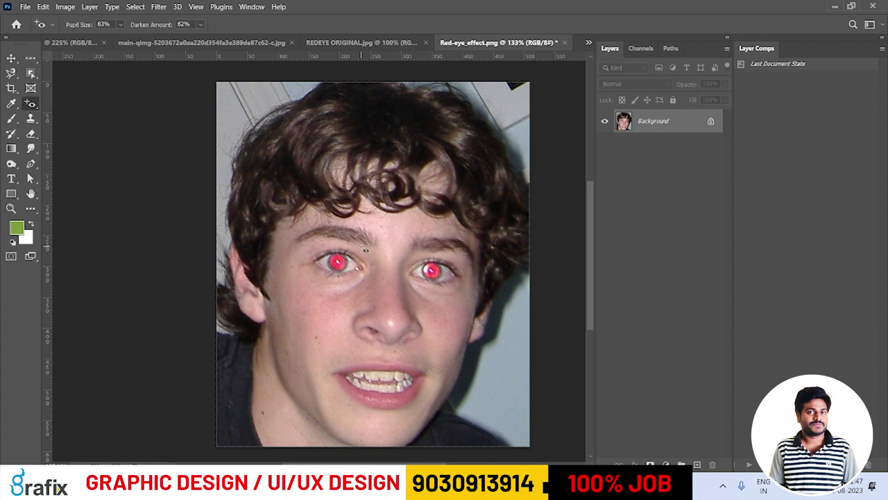
scroll(362, 248, up, 1)
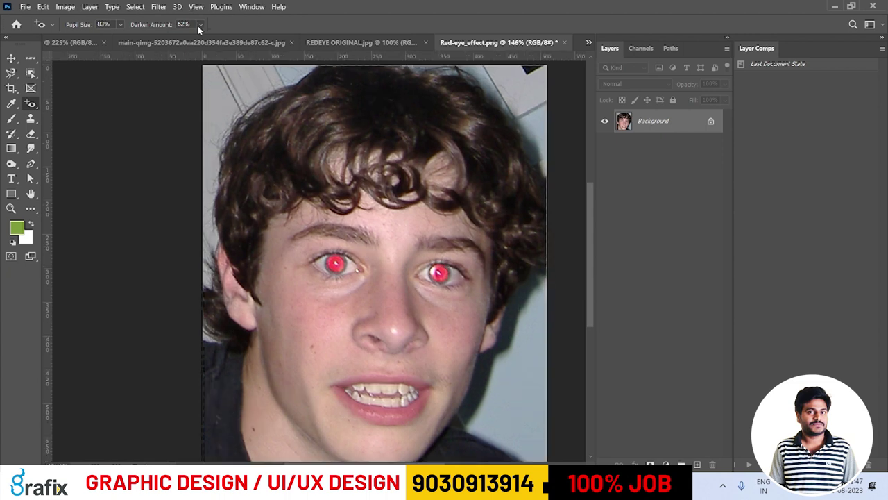
click(360, 42)
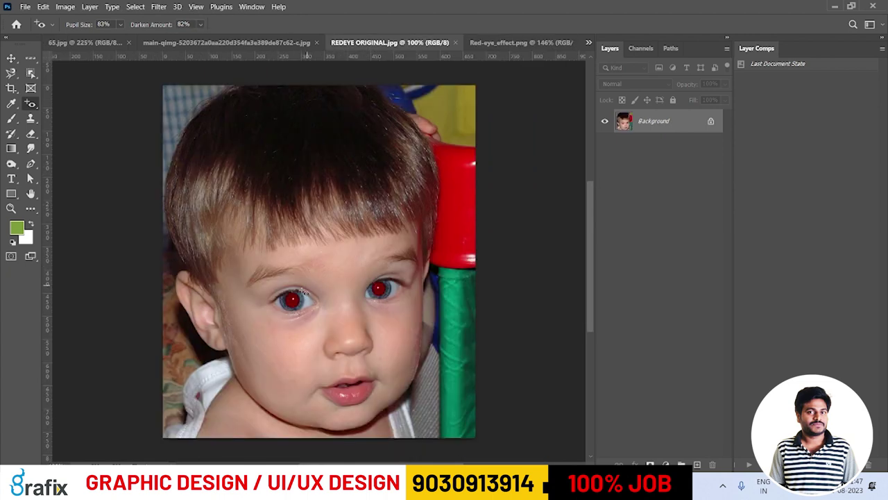
- Remove red-eye from both of the baby's pupils and close the photo without saving
click(293, 299)
click(379, 288)
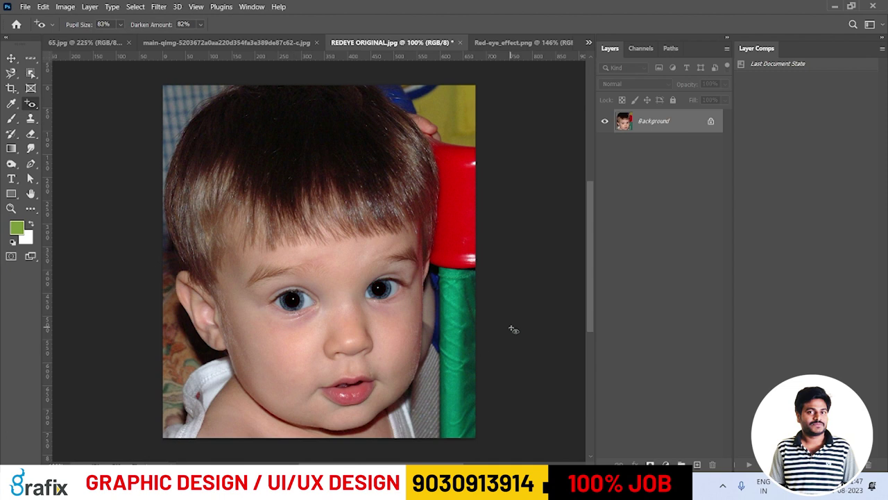
key(ctrl+w)
click(460, 201)
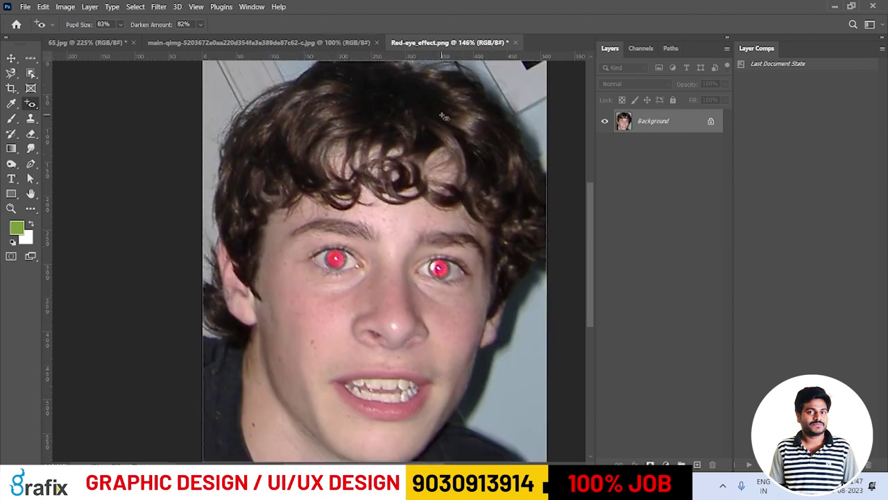
- Darken the red pupils of the teenager in Red-eye_effect and the girl in main-qimg
click(339, 263)
click(440, 269)
click(332, 43)
click(287, 242)
click(334, 240)
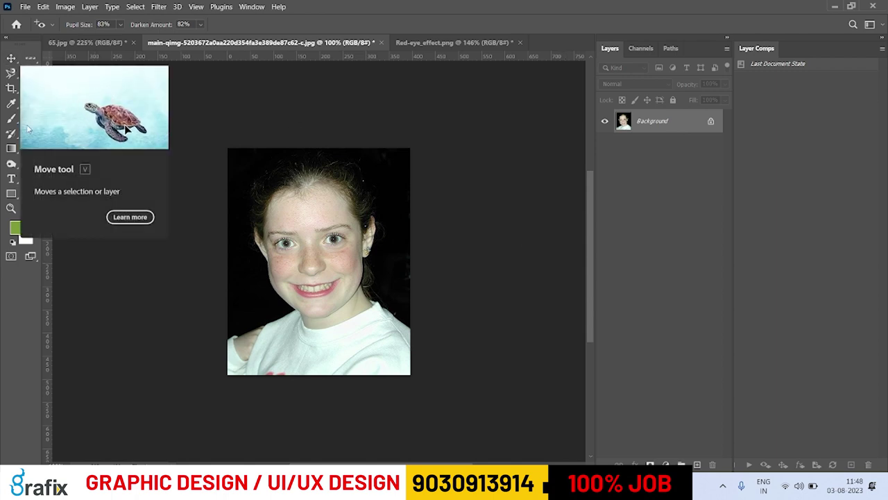
- Browse the healing and stamp tool groups, ending with the Red Eye Tool selected
right_click(32, 104)
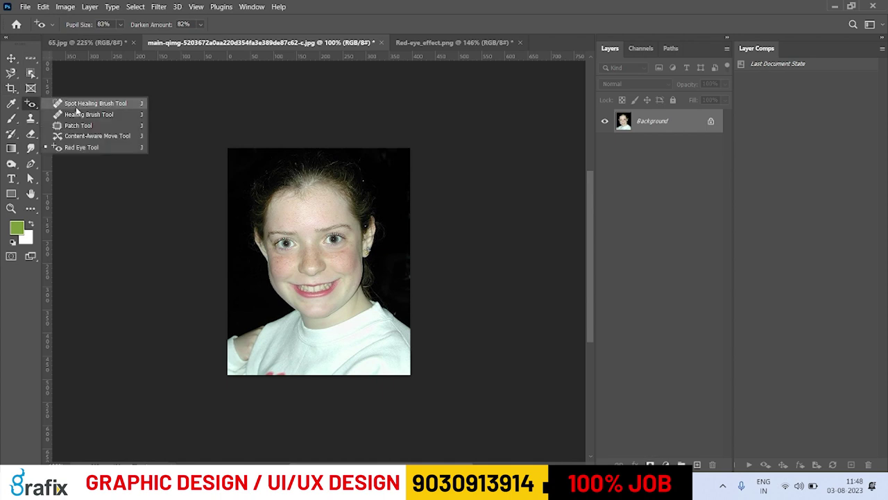
click(121, 147)
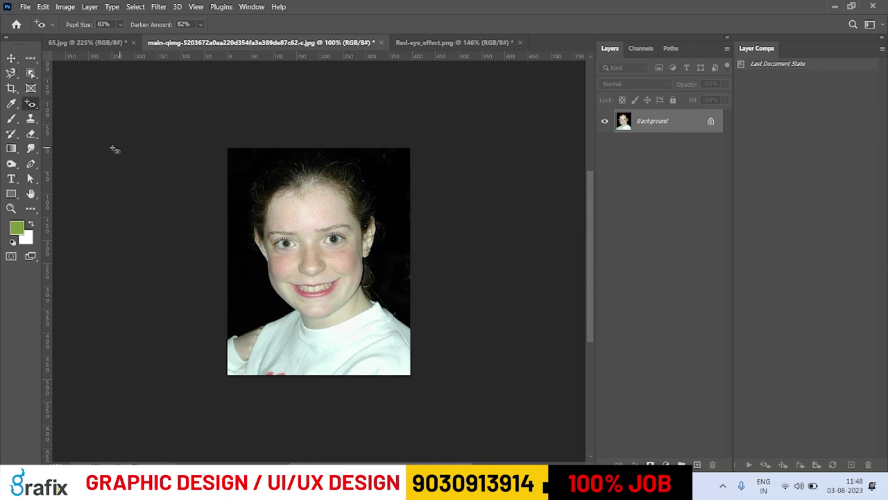
click(31, 118)
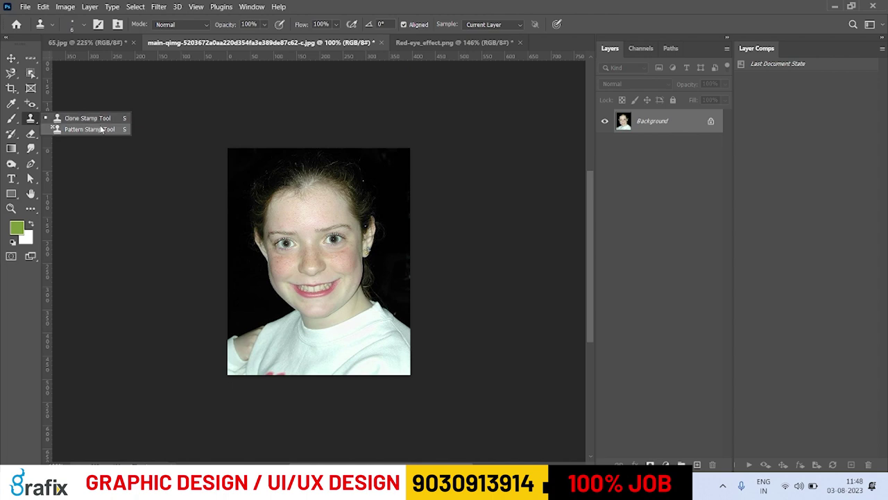
click(32, 104)
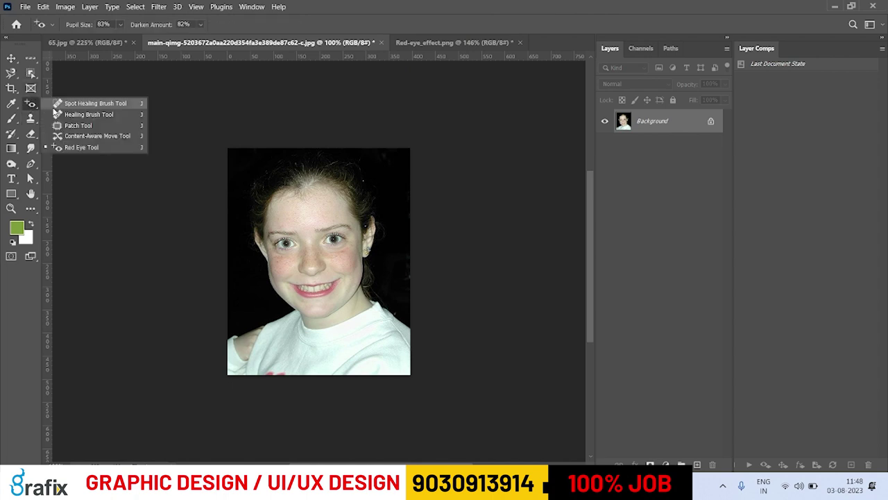
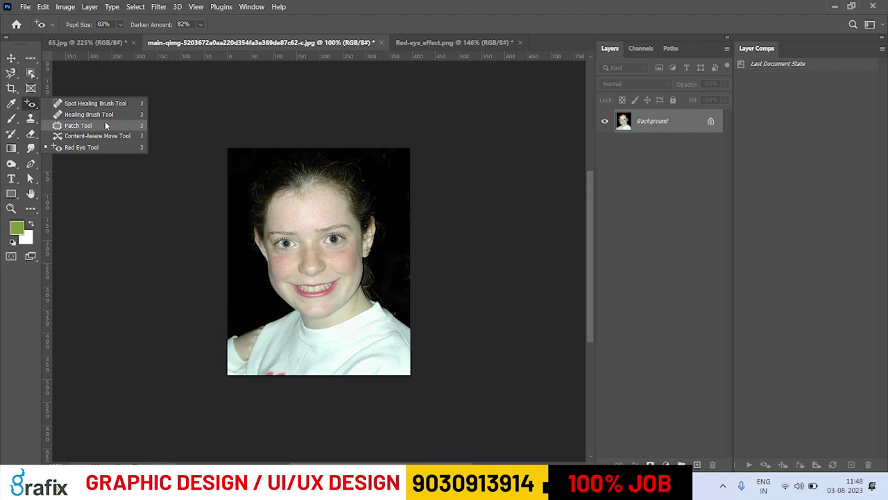
- Select the Pattern Stamp Tool and create a new 12 by 12 inch document
click(106, 124)
drag(30, 118, 67, 120)
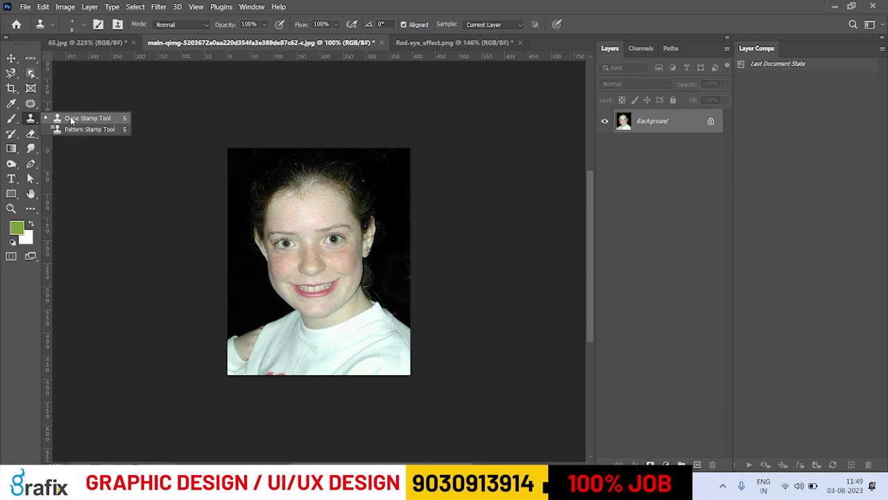
click(72, 121)
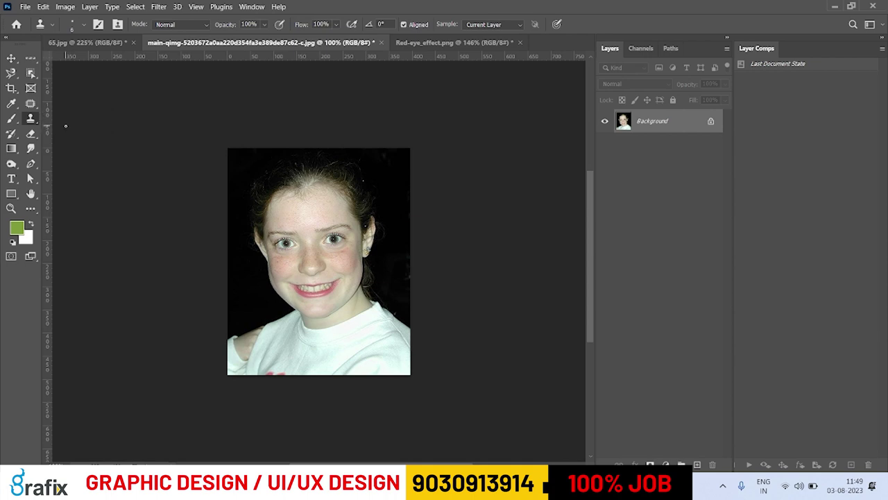
click(31, 104)
drag(30, 118, 60, 122)
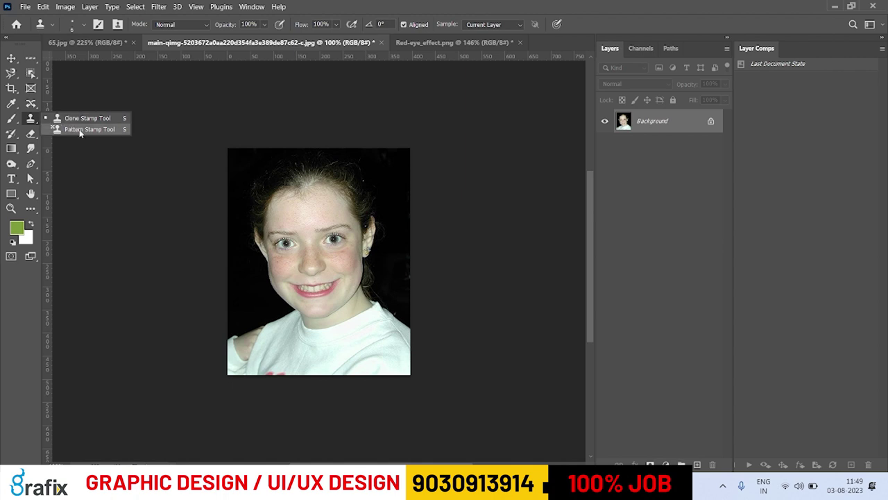
click(80, 130)
key(ctrl+n)
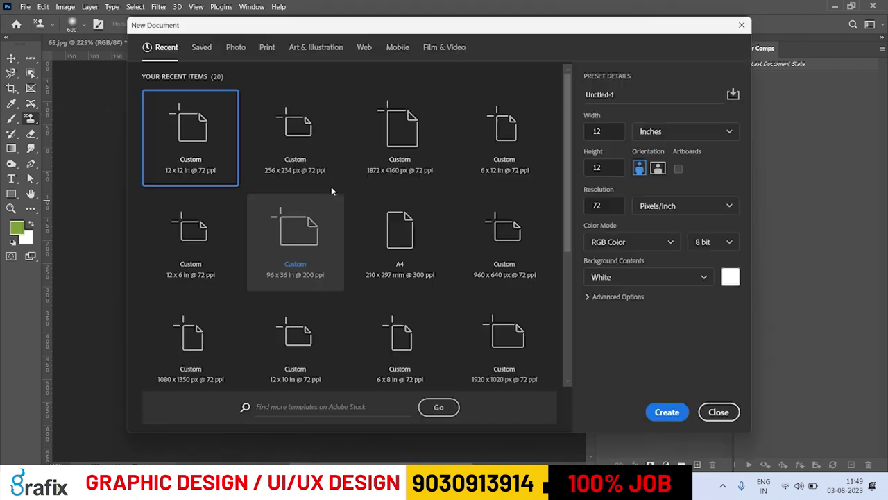
click(667, 412)
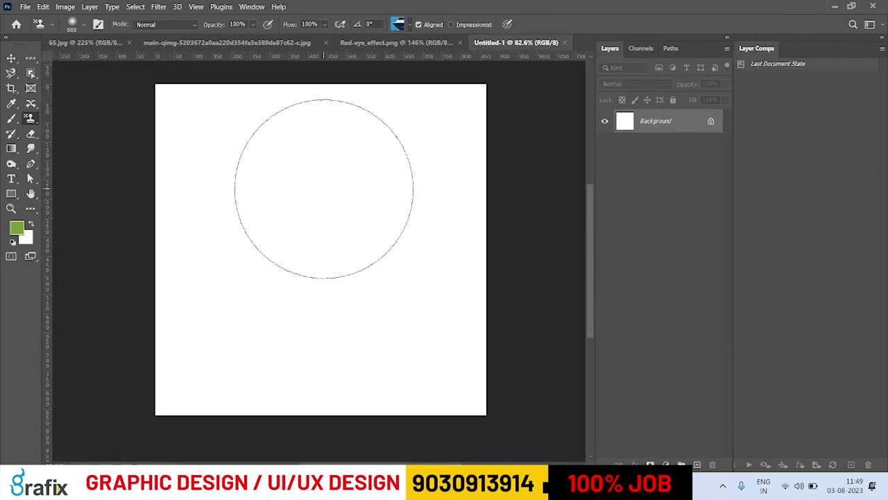
- Pick the yellow Trees pattern, shrink the brush to 175 px, and paint the canvas
right_click(30, 119)
click(71, 130)
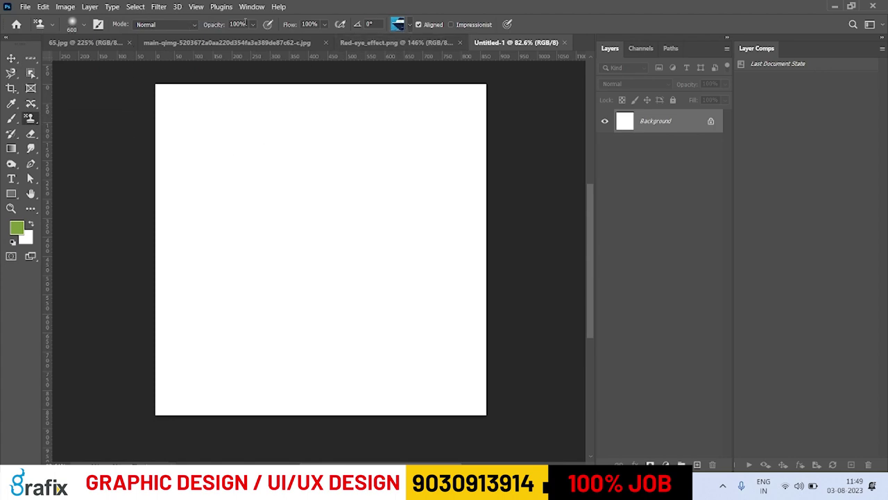
click(409, 25)
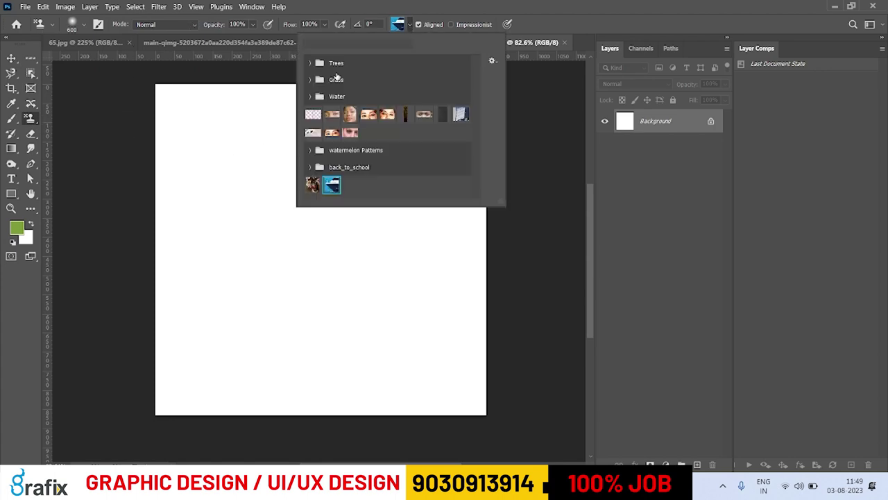
click(310, 62)
double_click(362, 74)
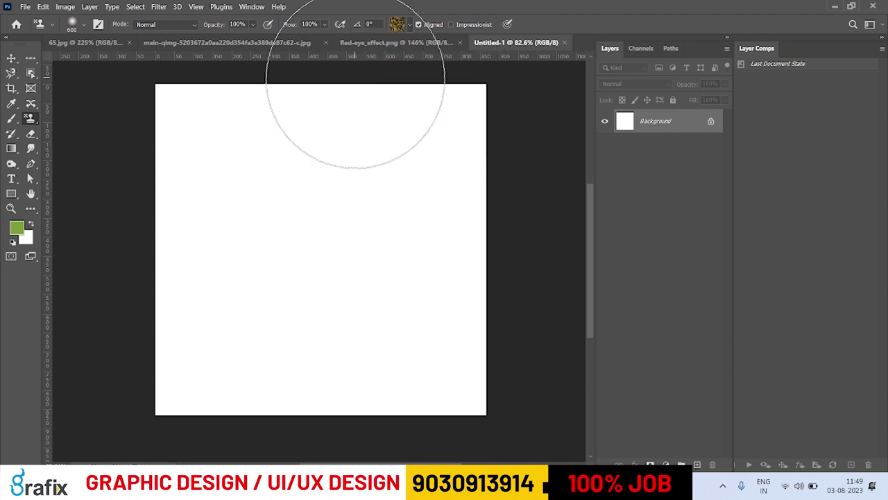
key(bracketleft)
key(bracketleft)
key(bracketleft)
key(bracketleft)
key(bracketleft)
key(bracketleft)
mouse_move(172, 103)
mouse_down()
mouse_move(301, 132)
mouse_move(234, 183)
mouse_move(549, 250)
mouse_move(479, 170)
mouse_move(109, 311)
mouse_move(139, 373)
mouse_move(356, 412)
mouse_move(291, 281)
mouse_up()
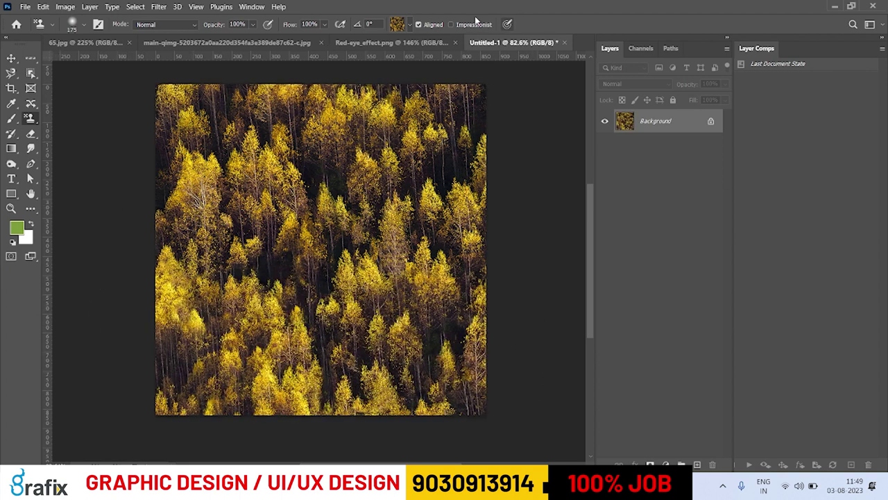
- Paint the green leaf pattern across the top of the canvas
click(409, 25)
double_click(325, 72)
mouse_move(151, 98)
mouse_down()
mouse_move(399, 172)
mouse_move(208, 222)
mouse_move(451, 229)
mouse_up()
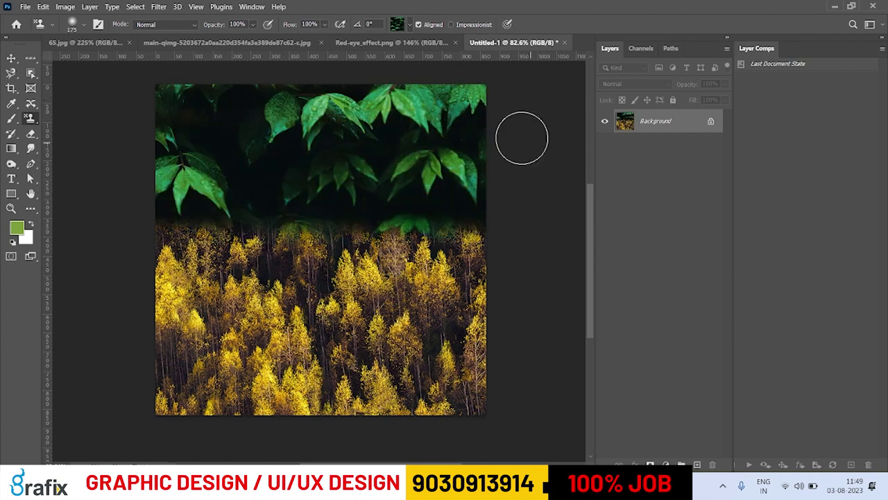
- Paint the grass and fallen leaves pattern over the canvas with a larger brush
click(402, 27)
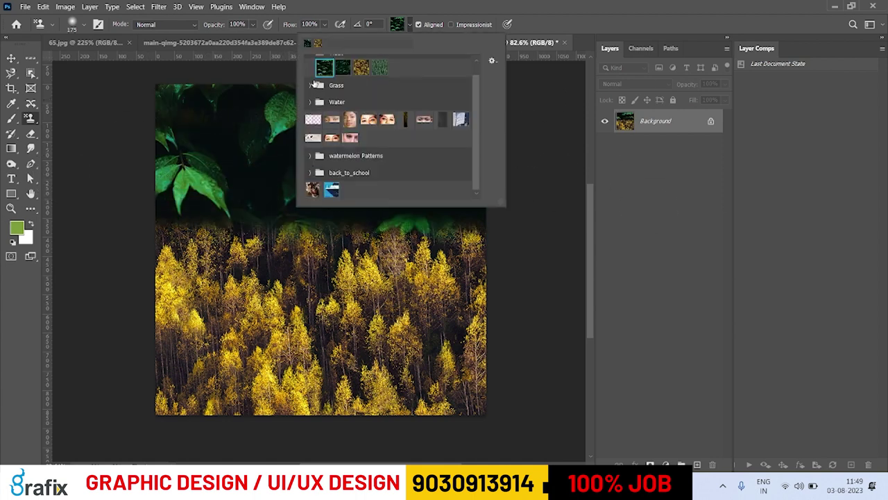
click(309, 85)
double_click(324, 103)
key(bracketright)
key(bracketright)
key(bracketright)
key(bracketright)
mouse_move(199, 258)
mouse_down()
mouse_move(20, 298)
mouse_move(585, 406)
mouse_move(565, 126)
mouse_move(215, 128)
mouse_up()
- Paint the transparent back_to_school pattern across the top and lower canvas
click(397, 24)
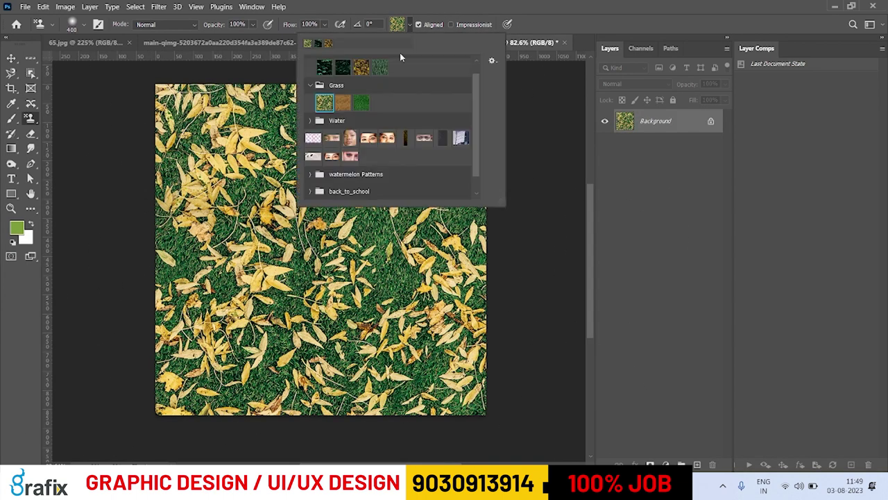
click(493, 61)
click(359, 158)
click(311, 191)
double_click(343, 180)
drag(208, 146, 486, 105)
mouse_move(552, 279)
mouse_down()
mouse_move(437, 367)
mouse_move(674, 386)
mouse_up()
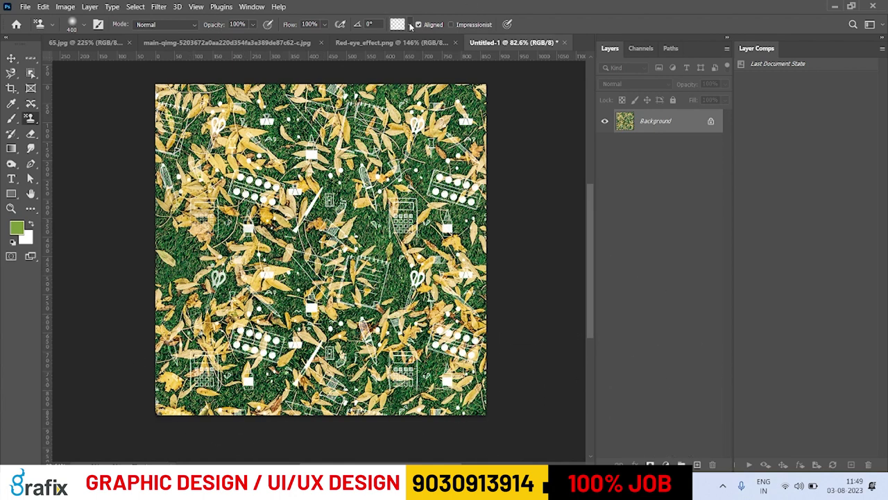
- Cover the whole canvas with the blue Water tile pattern and collapse the pattern groups
click(410, 25)
scroll(340, 107, up, 2)
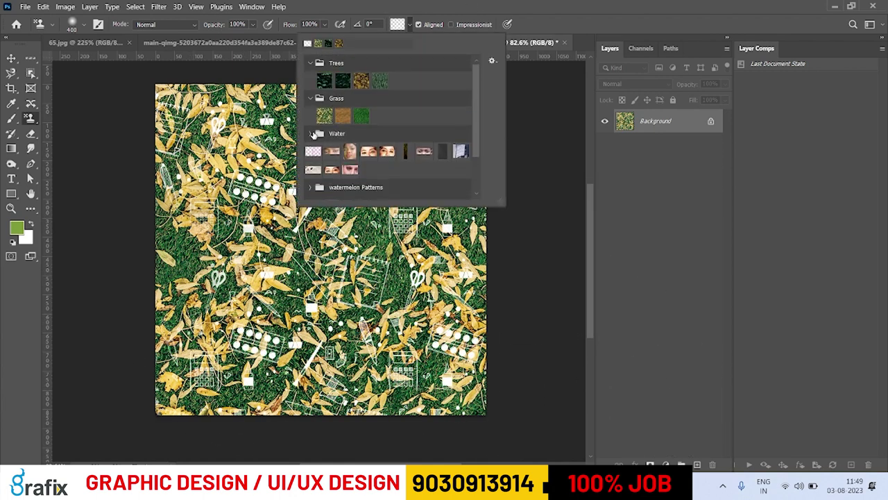
click(312, 133)
double_click(324, 151)
mouse_move(173, 104)
mouse_down()
mouse_move(307, 100)
mouse_move(493, 250)
mouse_move(506, 396)
mouse_up()
click(399, 27)
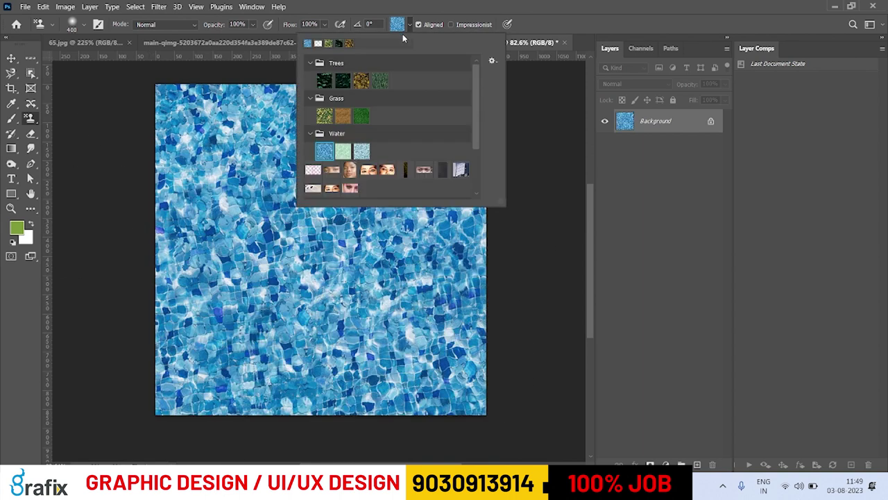
click(311, 133)
click(310, 97)
click(310, 62)
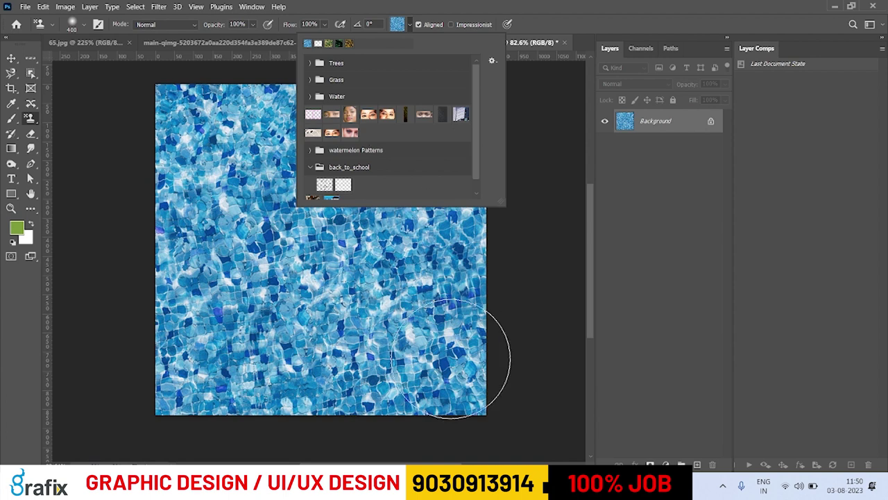
- In Chrome, search Google for 'patterns for photoshop free download'
click(575, 463)
key(ctrl+t)
text(g)
key(Return)
text(pattern)
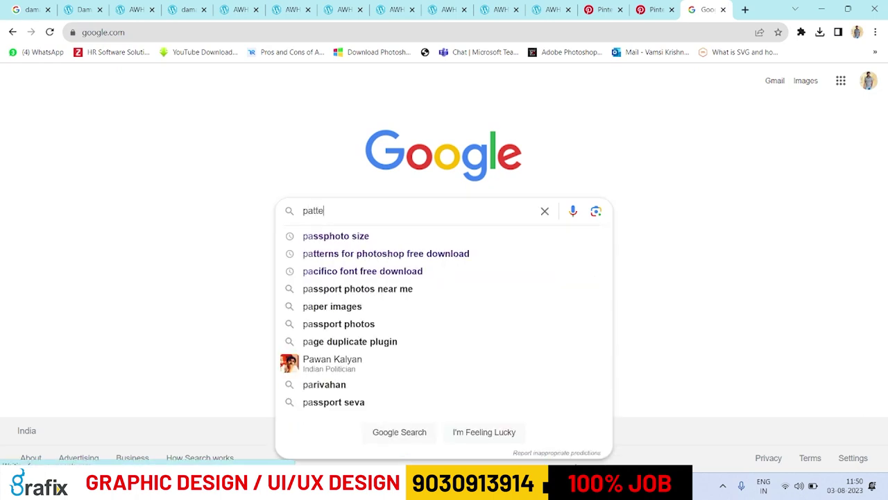
key(Down)
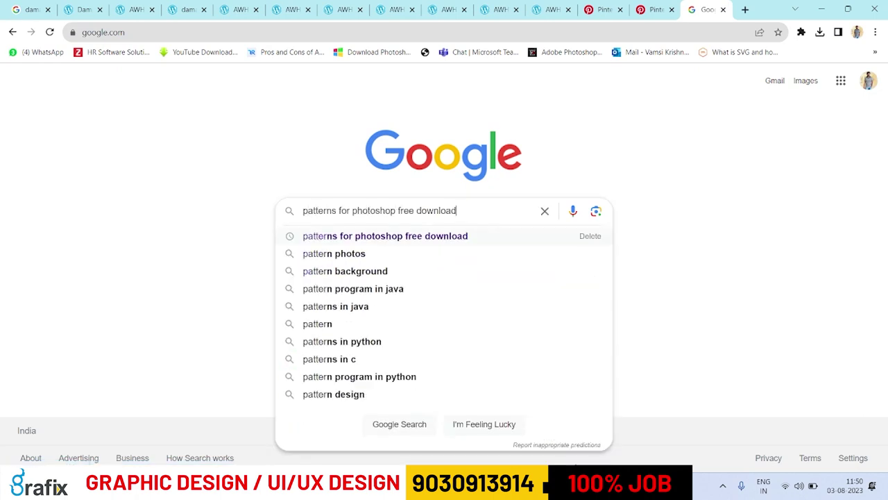
key(Return)
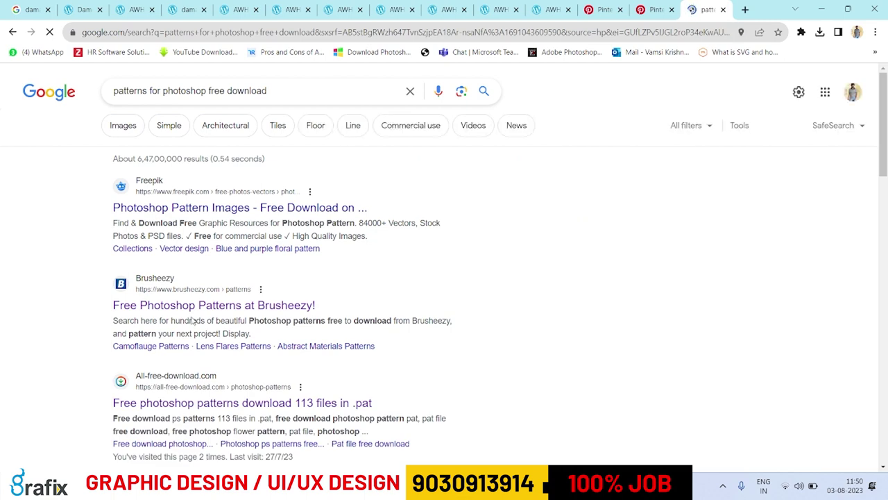
- Open three search results in new tabs, browse the Brusheezy page, then close it
middle_click(195, 402)
middle_click(210, 305)
middle_click(229, 208)
click(619, 7)
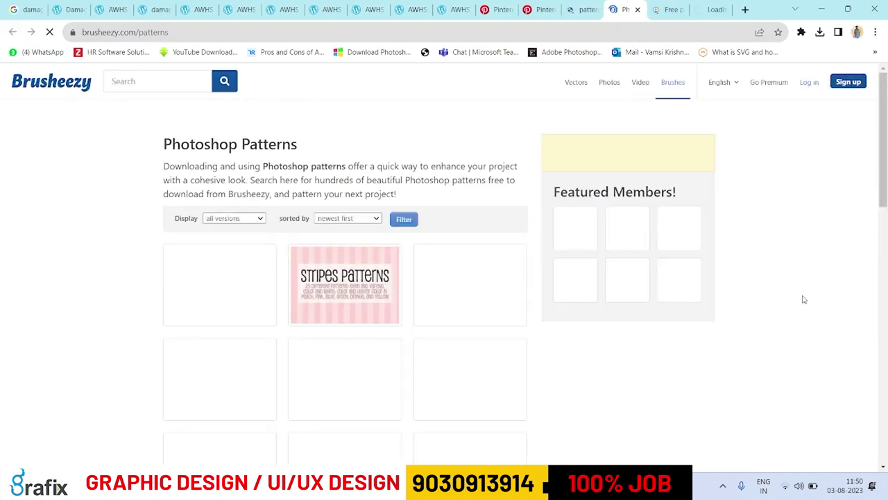
scroll(625, 346, down, 5)
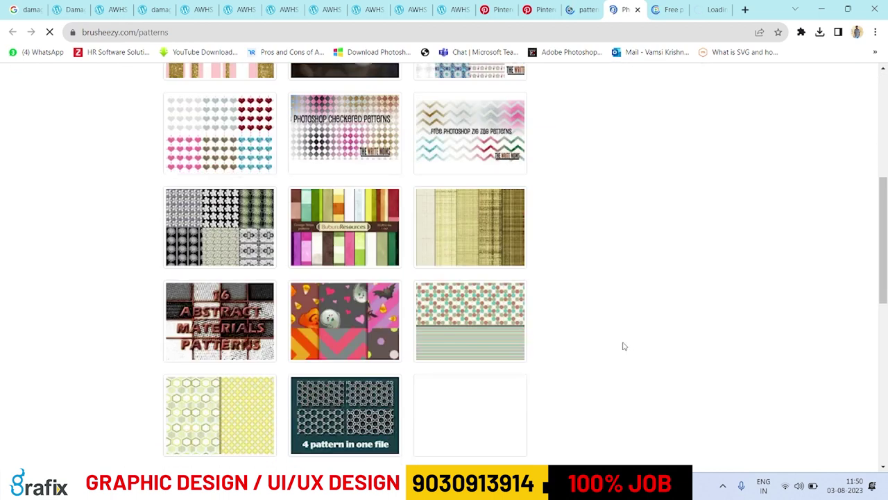
scroll(623, 346, down, 2)
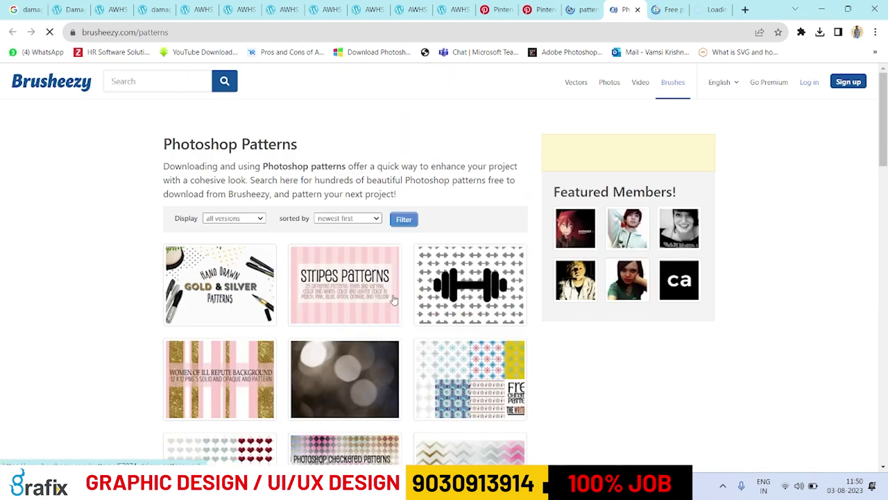
click(638, 9)
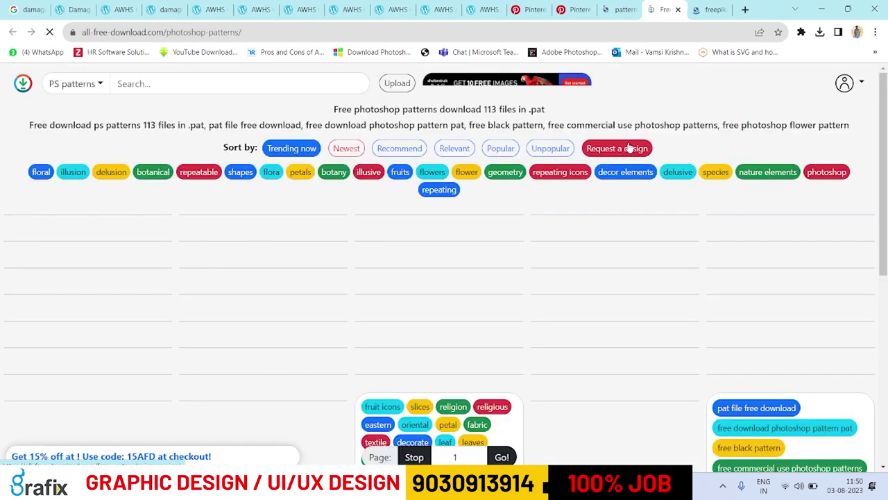
- Scroll the All-free-download results and open the Birds and flowers pattern page
scroll(667, 243, down, 2)
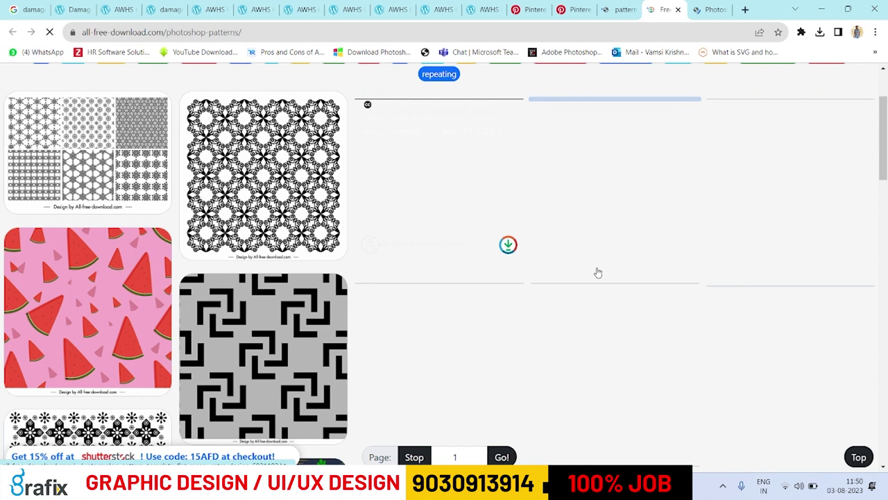
scroll(597, 272, down, 2)
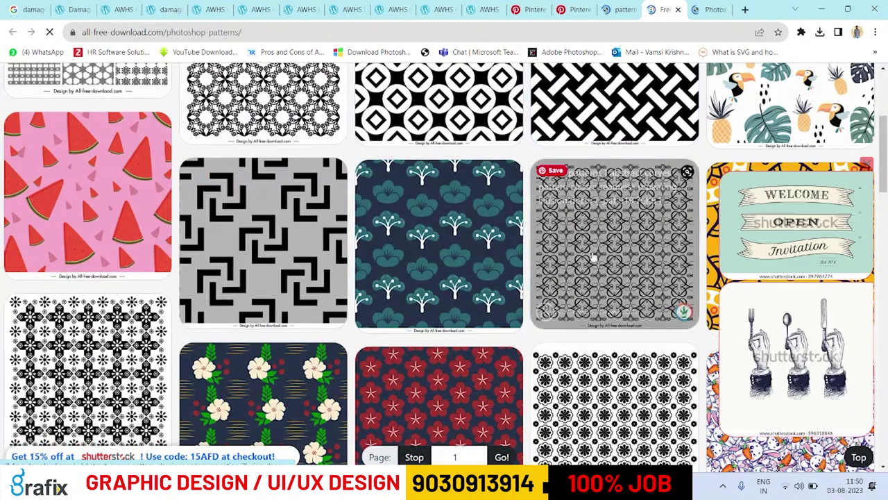
scroll(587, 268, up, 2)
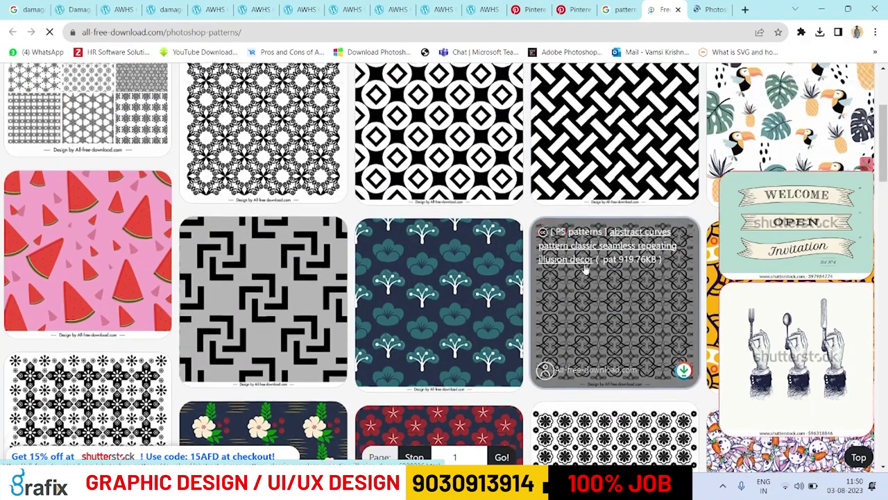
click(755, 115)
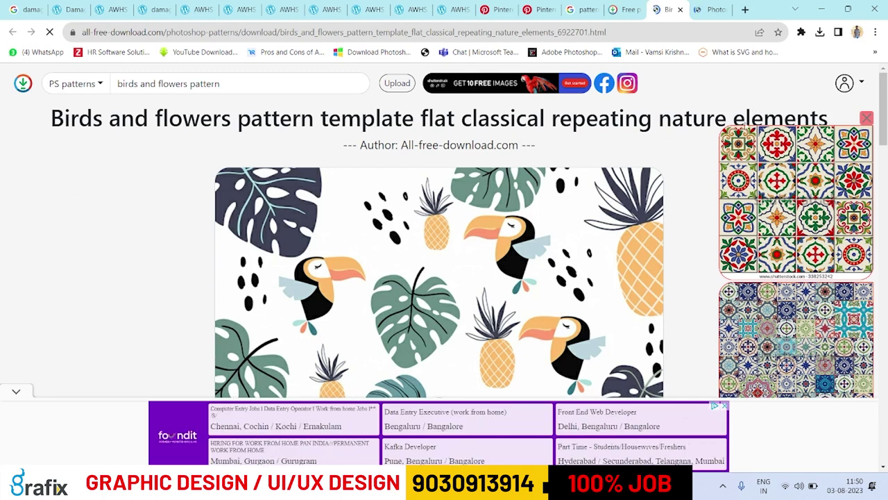
- Return to the Birds and flowers tab and scroll down to the 'Click to download this file' button
scroll(460, 283, down, 3)
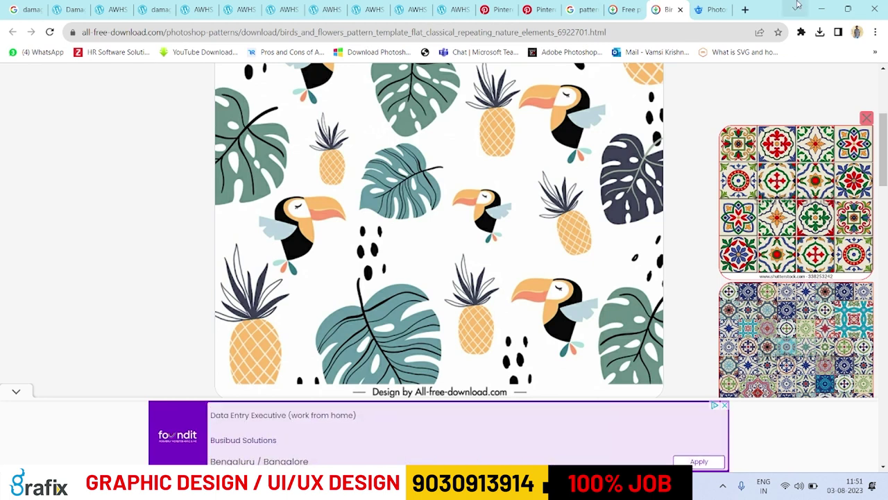
click(744, 9)
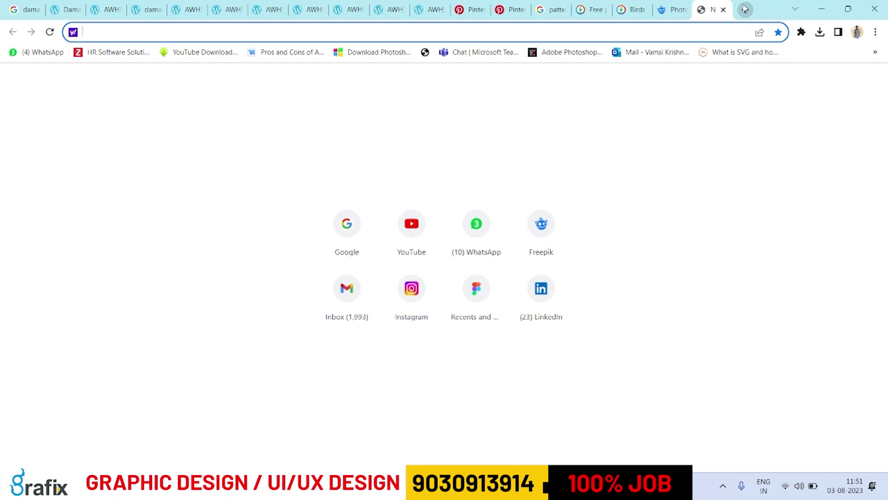
click(673, 9)
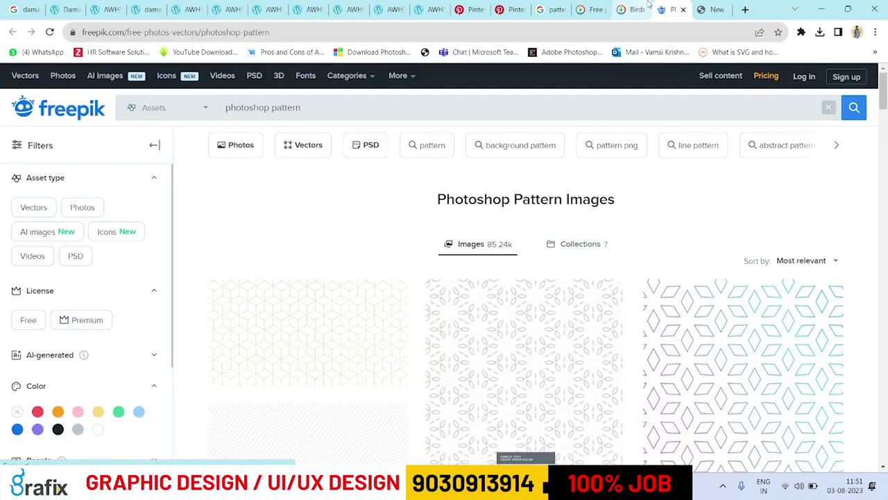
scroll(656, 321, down, 1)
scroll(657, 321, down, 2)
click(635, 9)
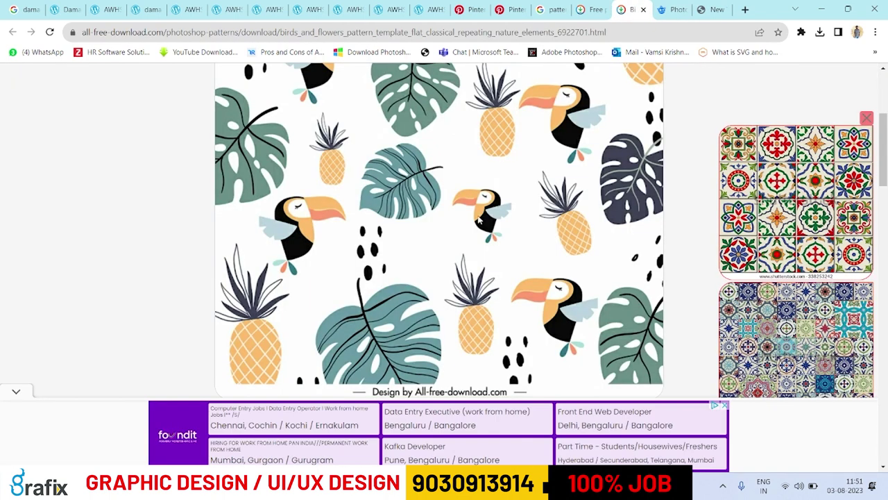
scroll(511, 230, down, 3)
scroll(511, 230, up, 7)
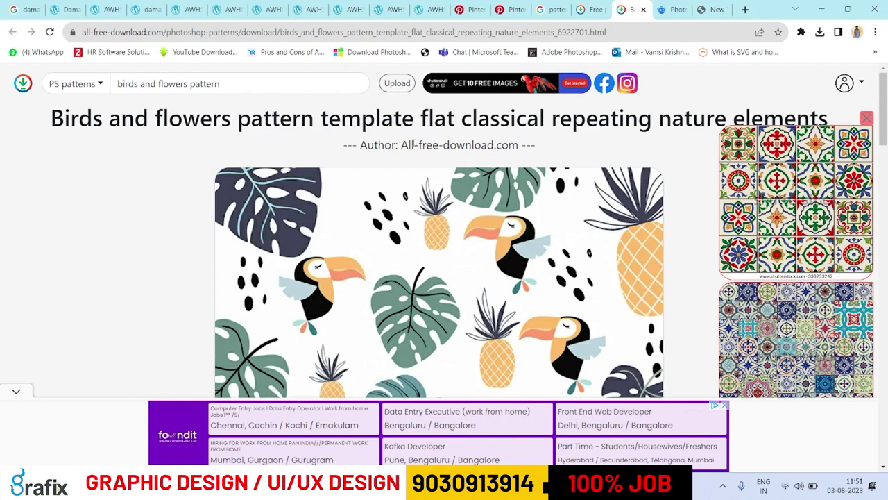
scroll(534, 139, down, 1)
scroll(533, 139, up, 1)
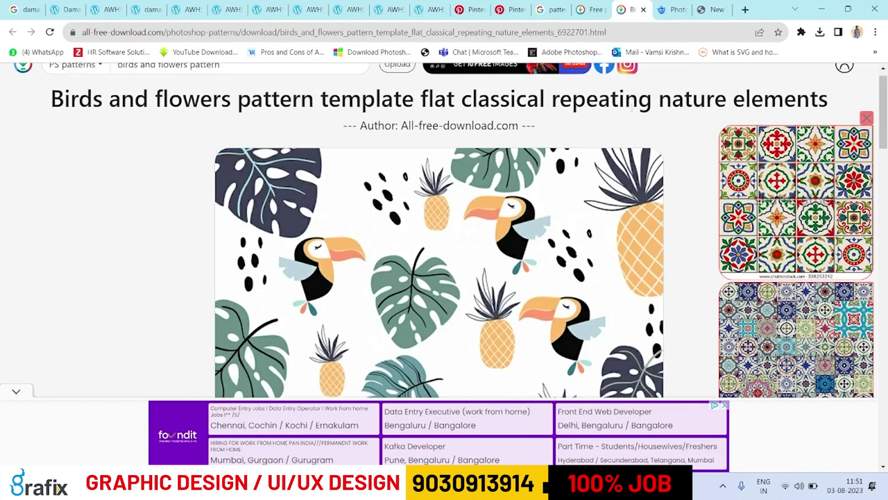
scroll(368, 255, down, 3)
scroll(368, 255, down, 3)
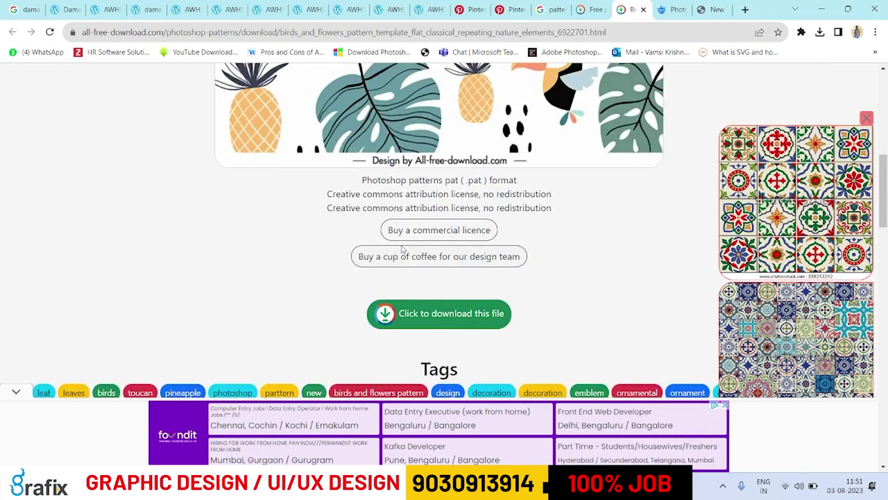
- Download the birds_and_flowers_pattern_template zip, dismiss the ads, and show it in its folder
click(450, 317)
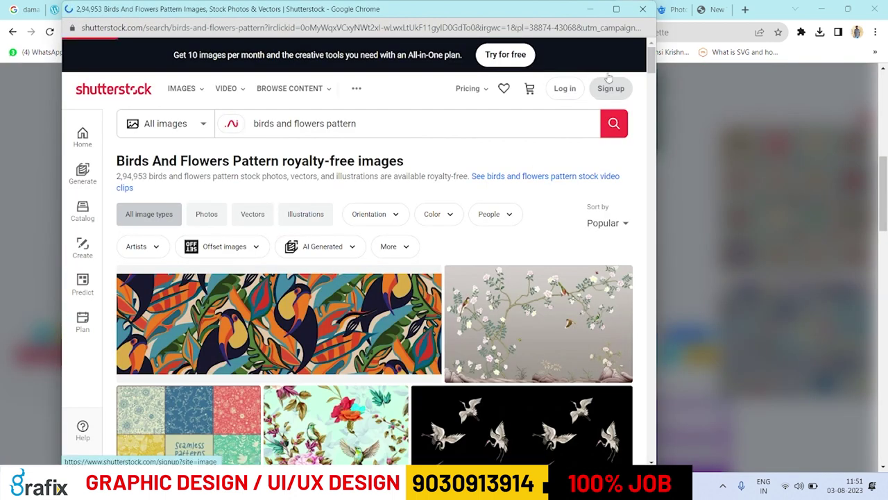
click(641, 10)
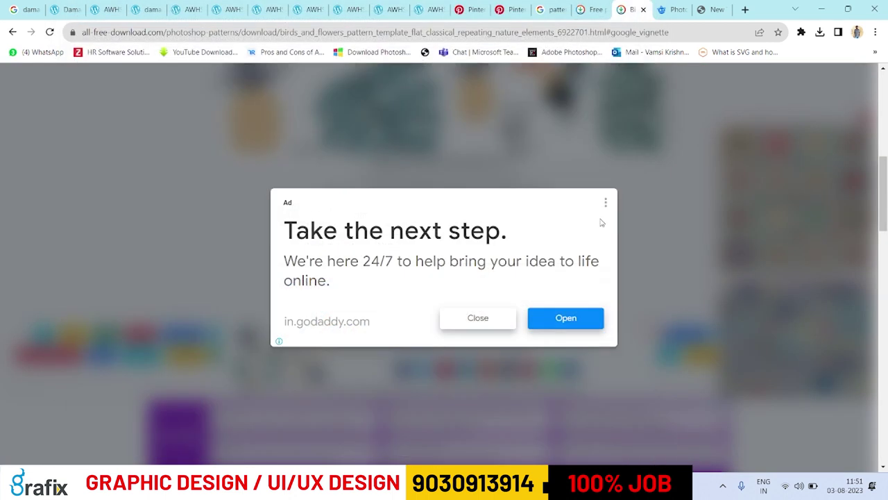
click(478, 318)
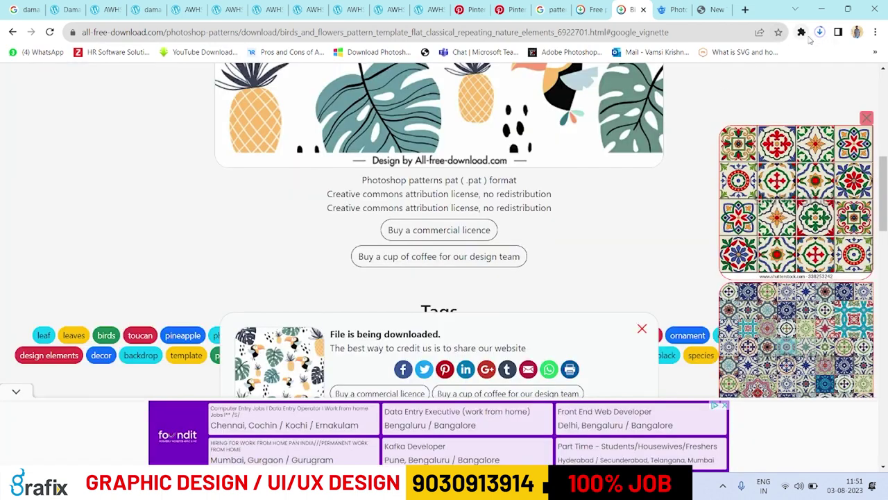
click(819, 34)
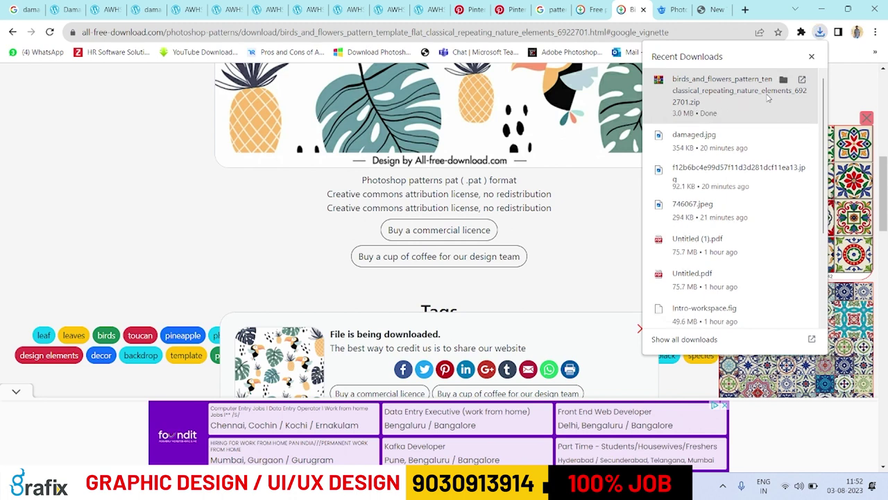
right_click(767, 98)
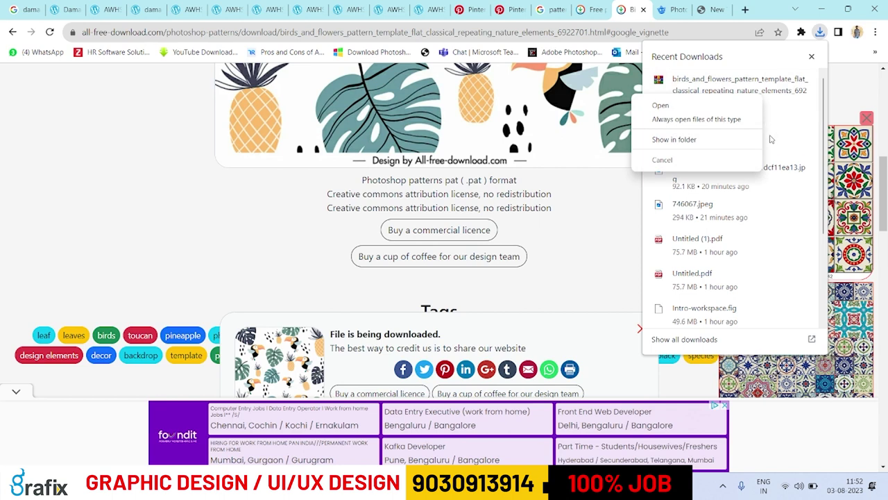
click(715, 141)
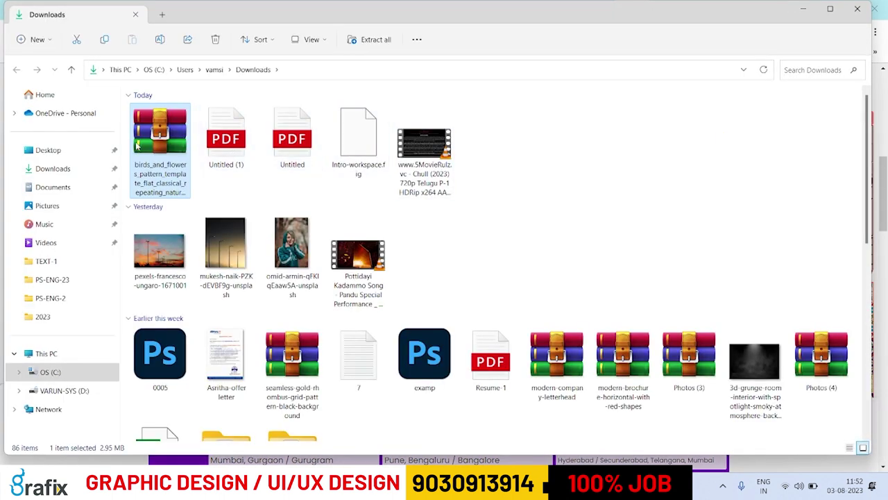
- Copy the downloaded zip to the desktop and extract it there
key(ctrl+c)
key(super+d)
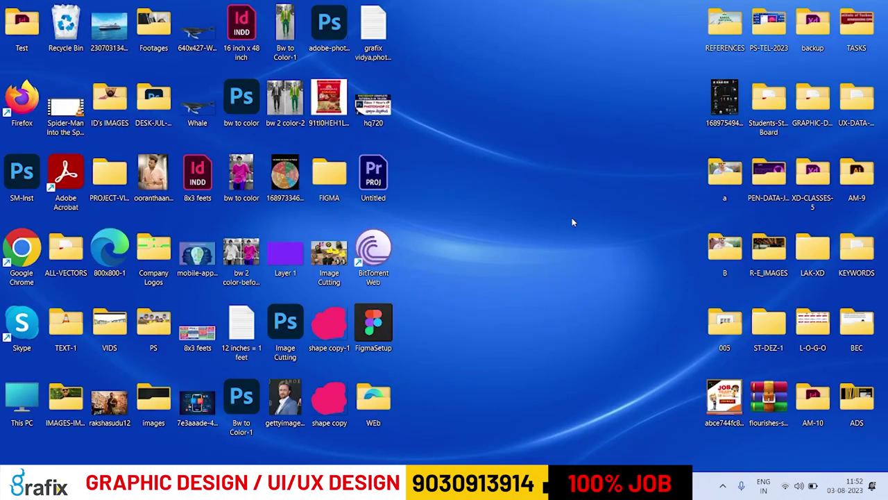
key(ctrl+v)
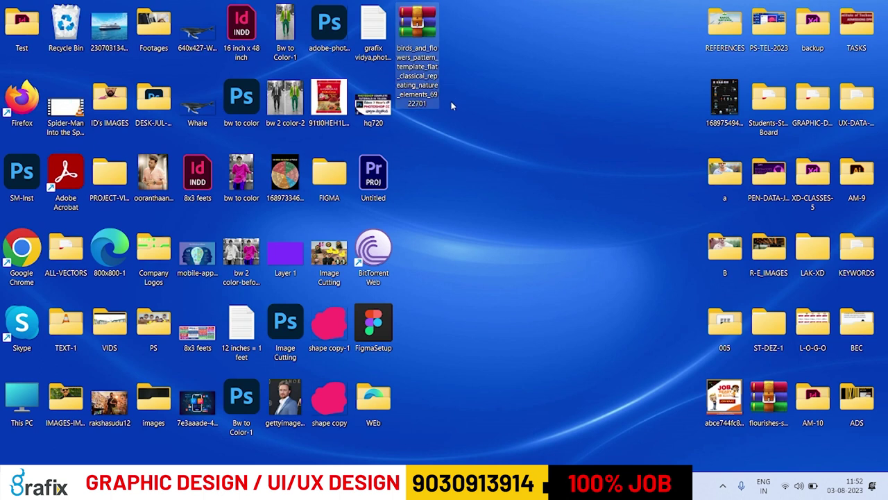
right_click(451, 108)
click(458, 104)
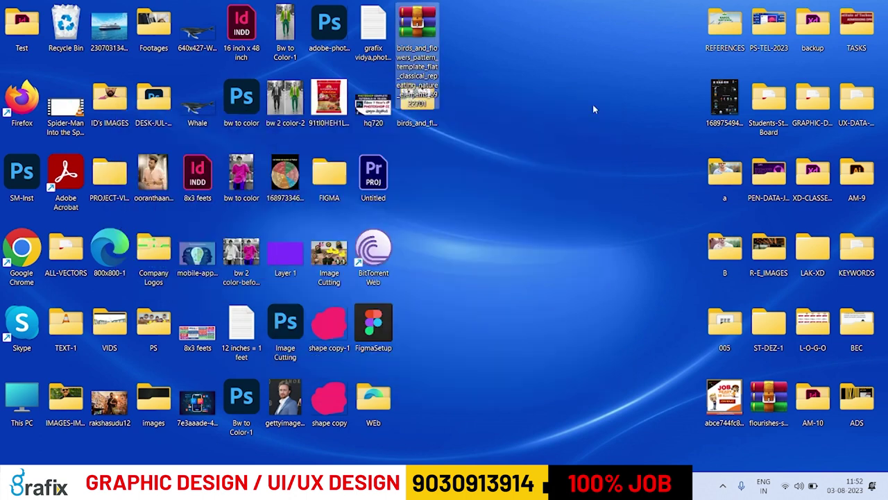
- Open the extracted birds and flowers folder to check the .pat file, then return to Photoshop
double_click(429, 123)
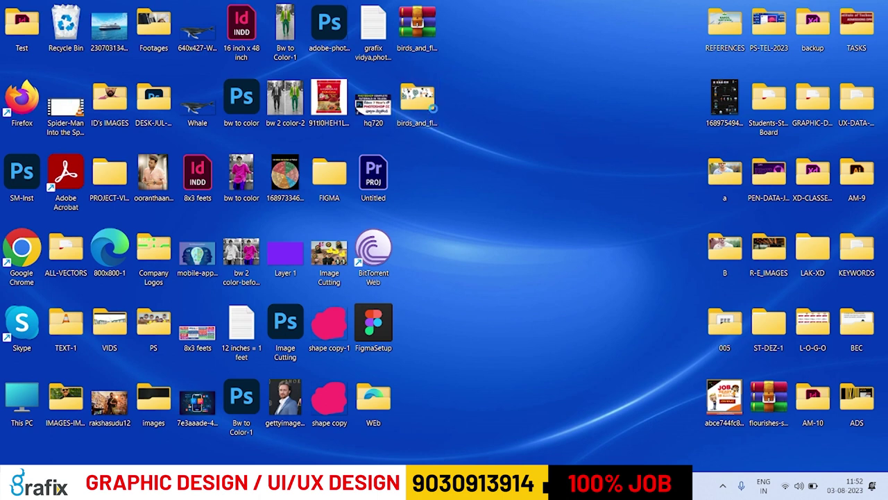
click(154, 158)
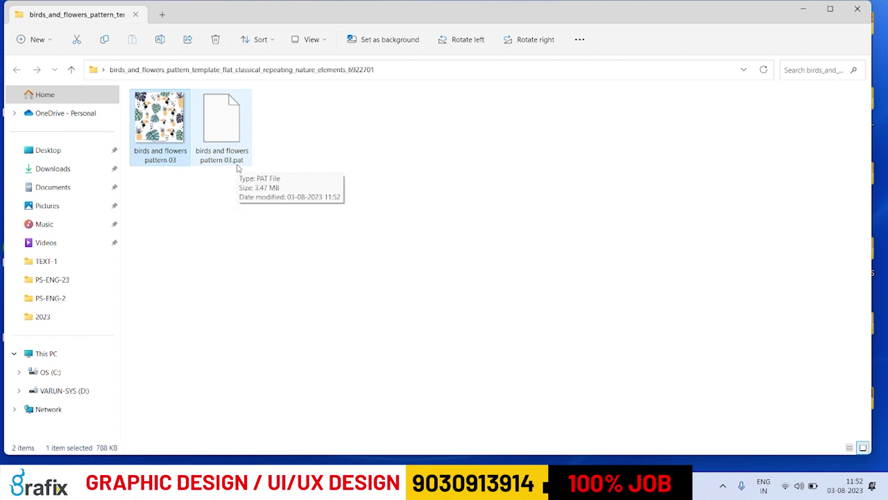
click(412, 342)
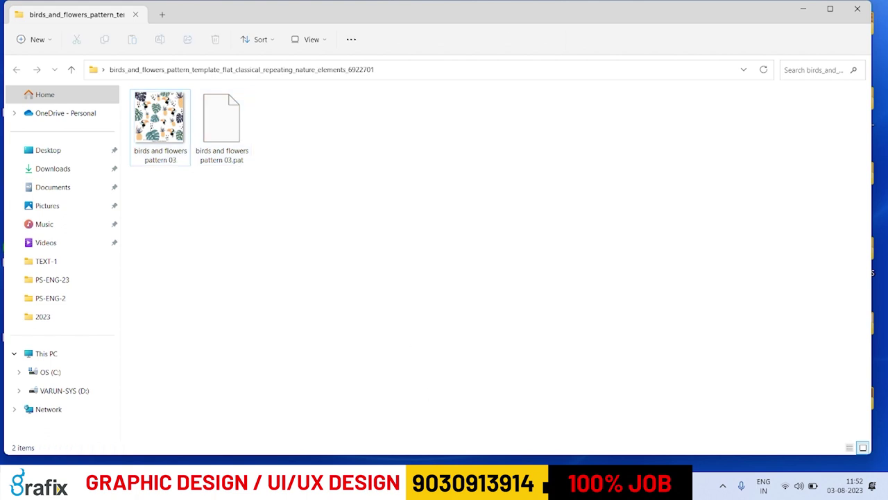
click(456, 485)
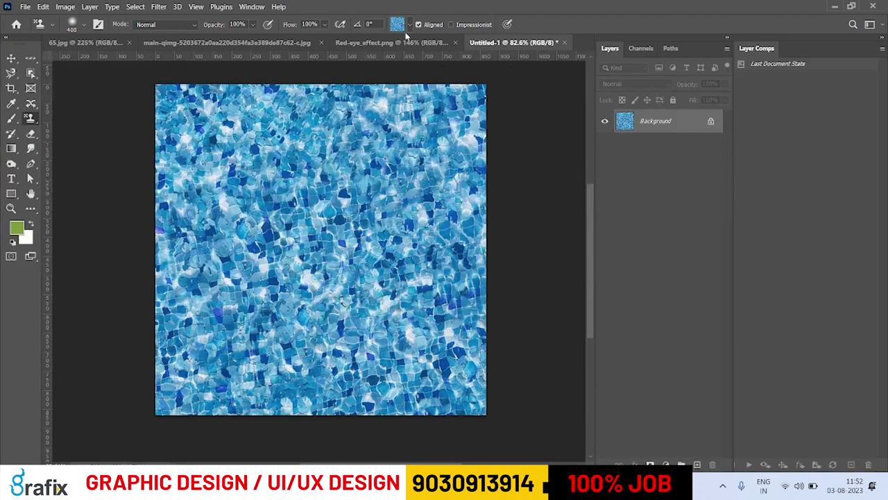
- Import birds and flowers pattern 03.pat from the Desktop folder into the pattern picker
click(406, 30)
click(492, 60)
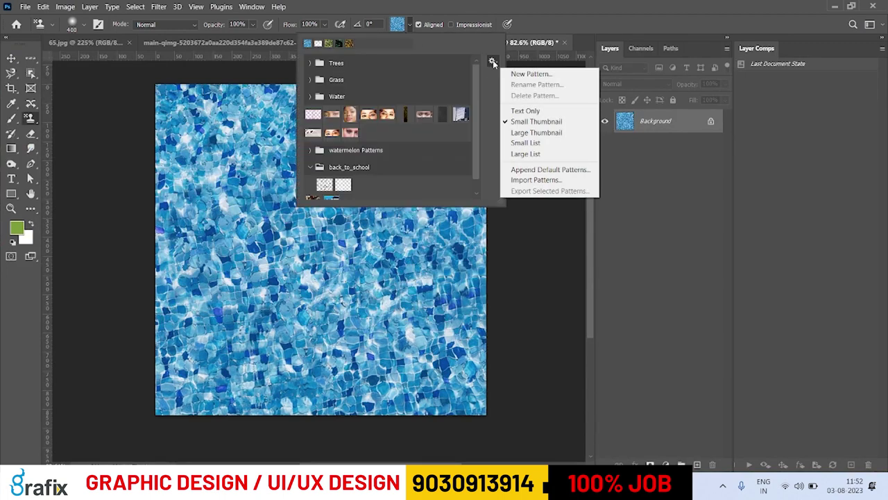
click(528, 182)
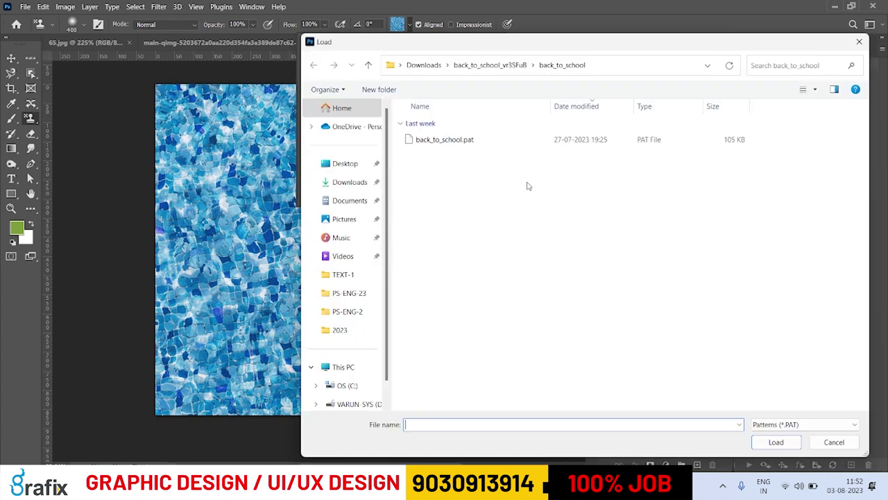
click(345, 164)
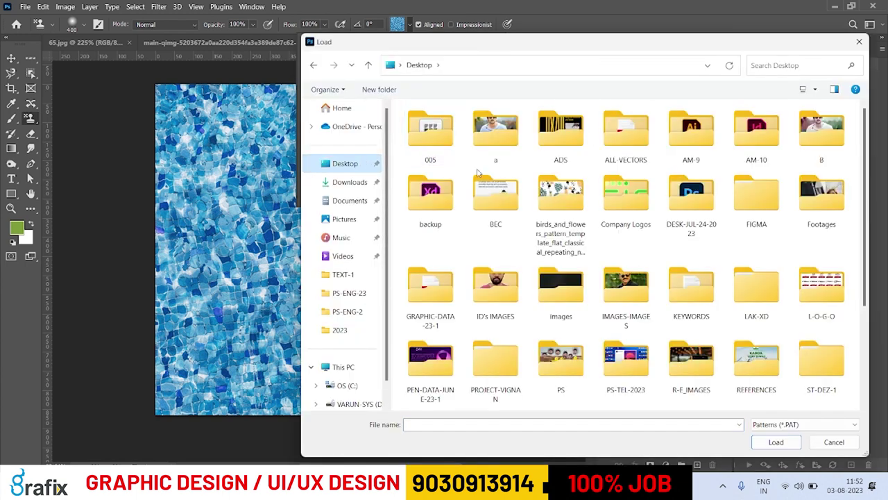
double_click(552, 205)
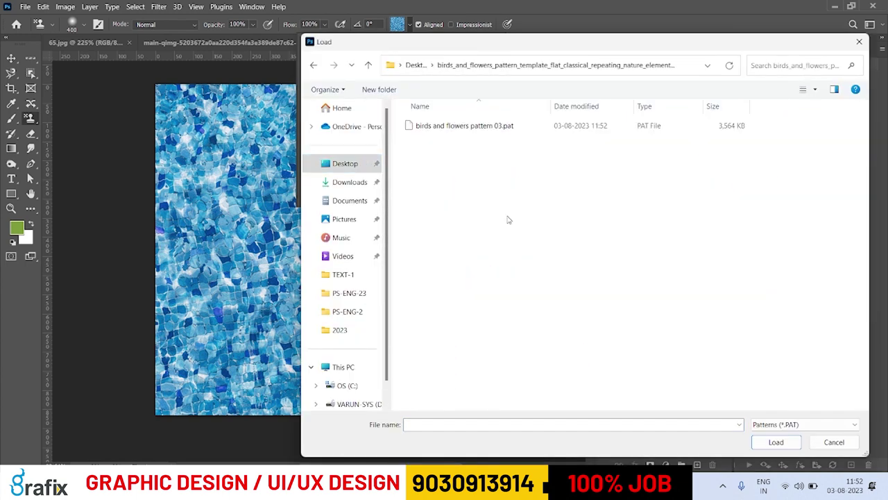
click(486, 129)
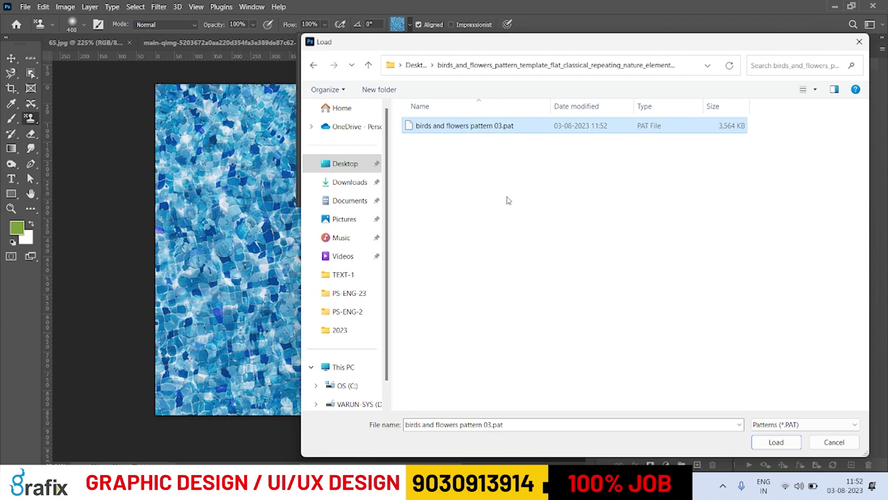
click(775, 443)
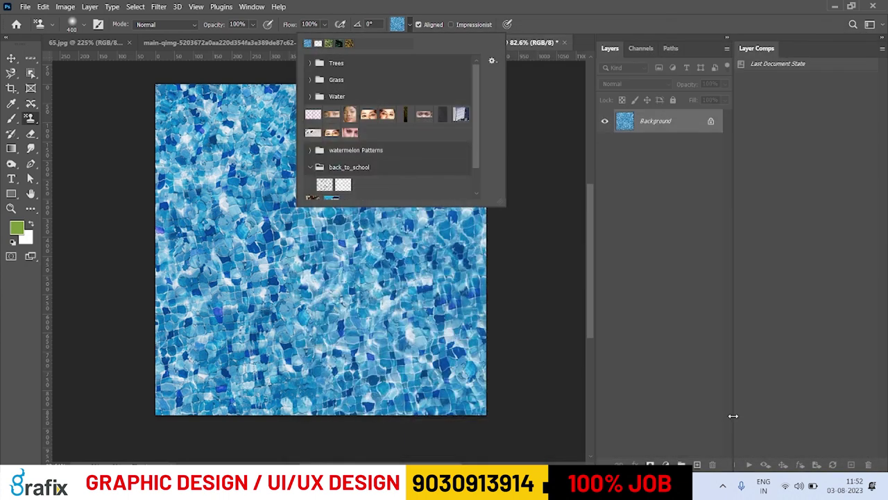
- Select the birds and flowers pattern and paint its leaf design over the whole canvas
scroll(408, 183, down, 1)
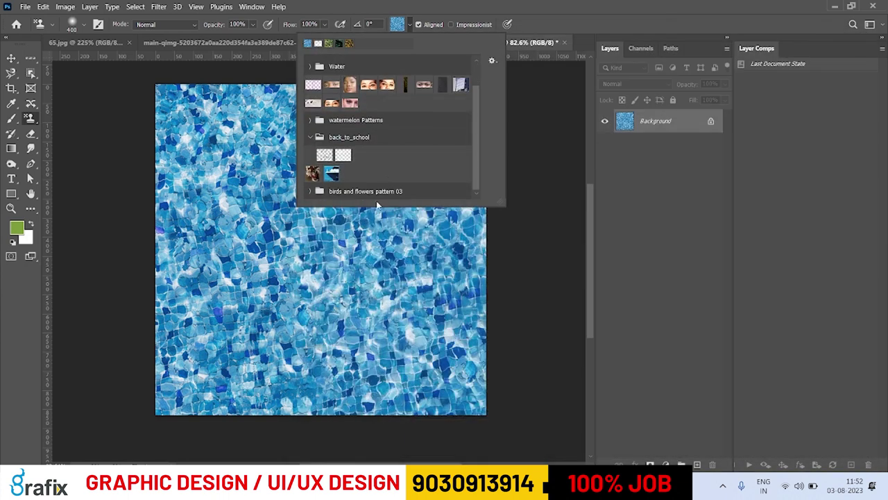
click(310, 194)
scroll(313, 194, down, 1)
double_click(321, 194)
mouse_move(321, 194)
mouse_down()
mouse_move(218, 89)
mouse_move(18, 125)
mouse_move(409, 188)
mouse_move(457, 363)
mouse_move(166, 386)
mouse_up()
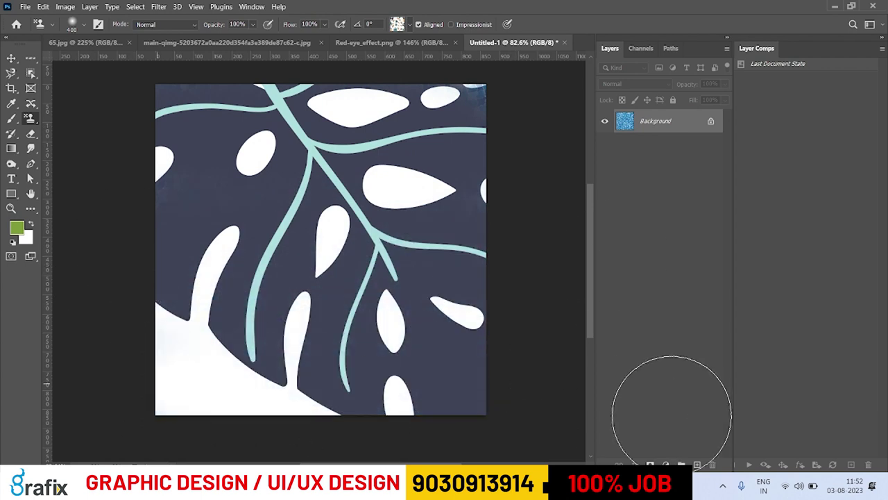
- Create a new document with width 45 and height 60
key(ctrl+n)
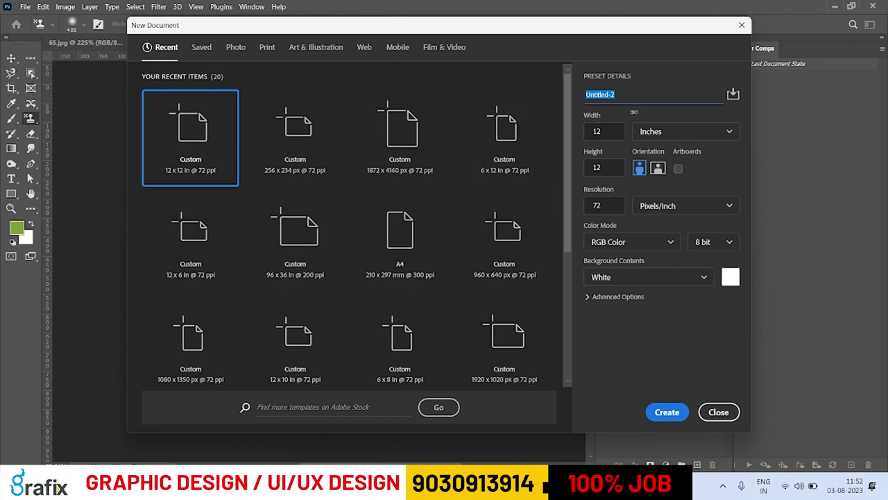
double_click(605, 132)
text(45)
key(Tab)
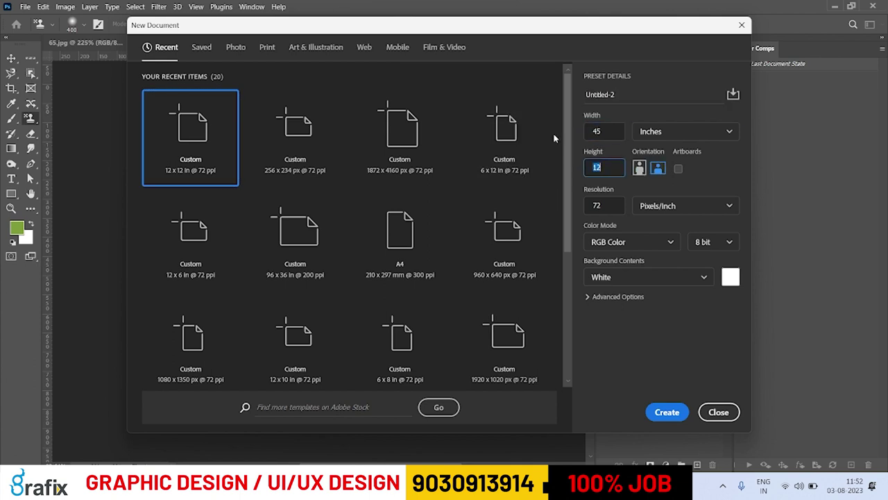
text(60)
key(Return)
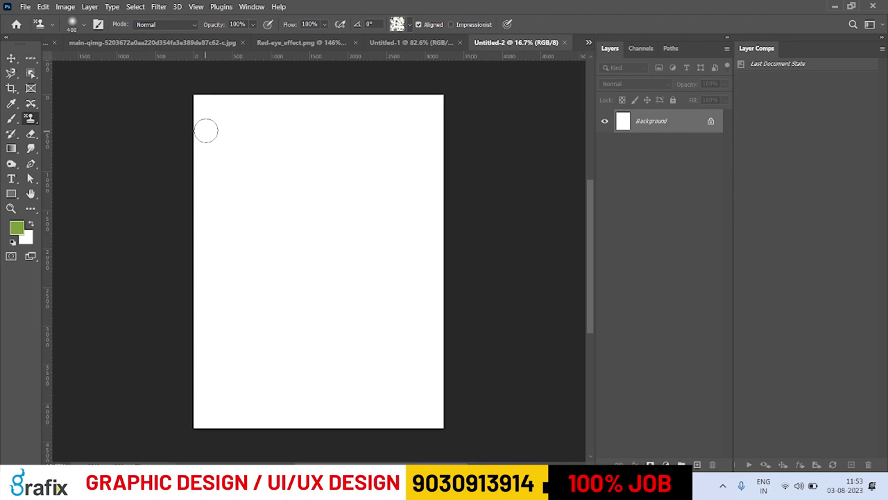
- Enlarge the brush to 1100 and stamp the toucan pattern across the canvas
key(bracketright)
key(bracketright)
key(bracketright)
key(bracketright)
key(bracketright)
key(bracketright)
mouse_move(220, 143)
mouse_down()
mouse_move(454, 113)
mouse_move(118, 218)
mouse_move(216, 278)
mouse_move(224, 371)
mouse_move(298, 371)
mouse_move(214, 327)
mouse_move(622, 378)
mouse_up()
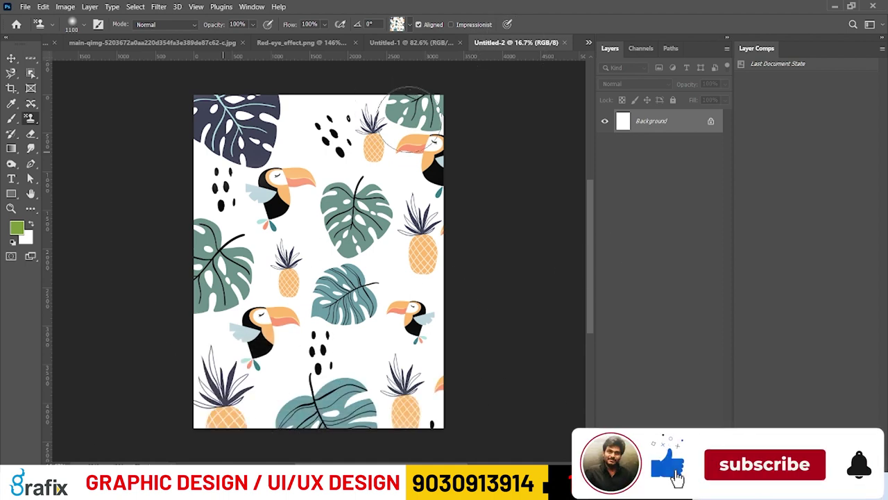
drag(383, 167, 384, 167)
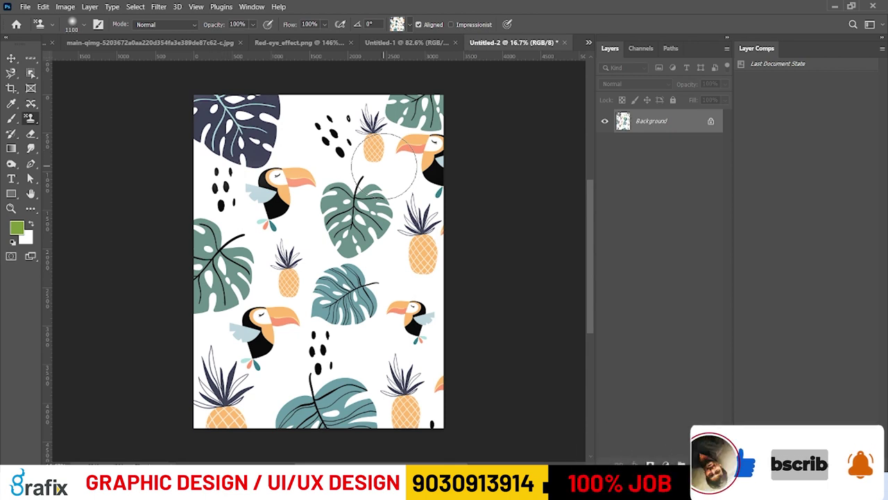
- Adjust the pattern-stamp brush size through 1500, 1400 and 1600, settling at 1300
key(bracketright)
key(bracketright)
key(bracketright)
key(bracketright)
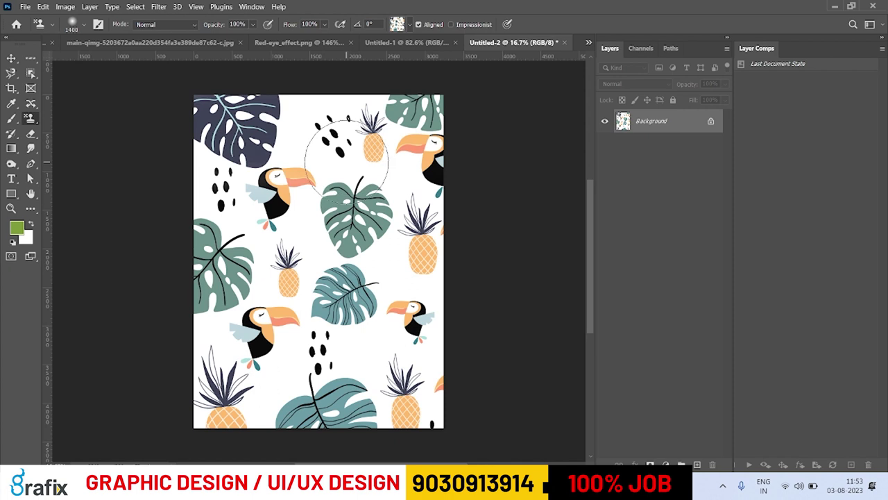
key(bracketleft)
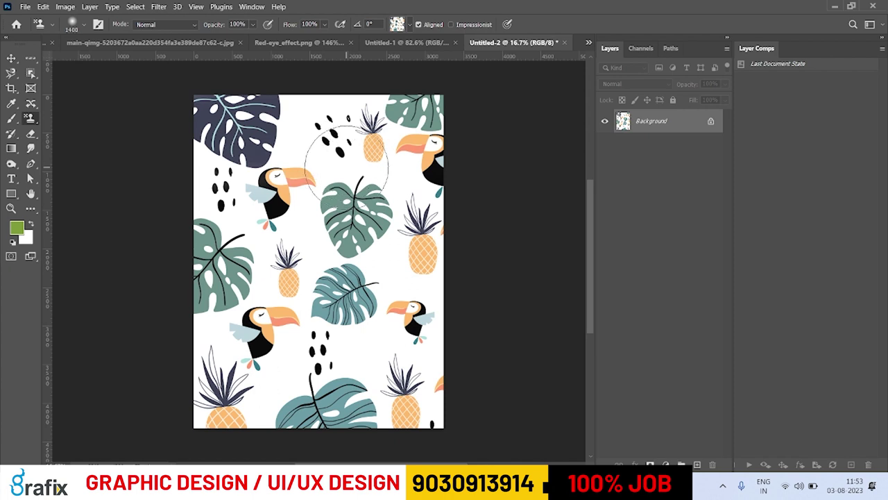
key(bracketright)
key(bracketright)
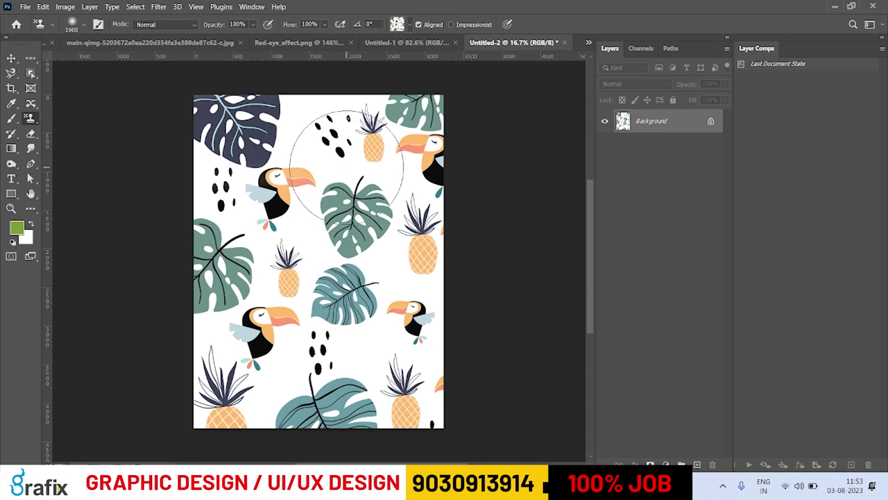
key(bracketleft)
key(bracketleft)
key(bracketleft)
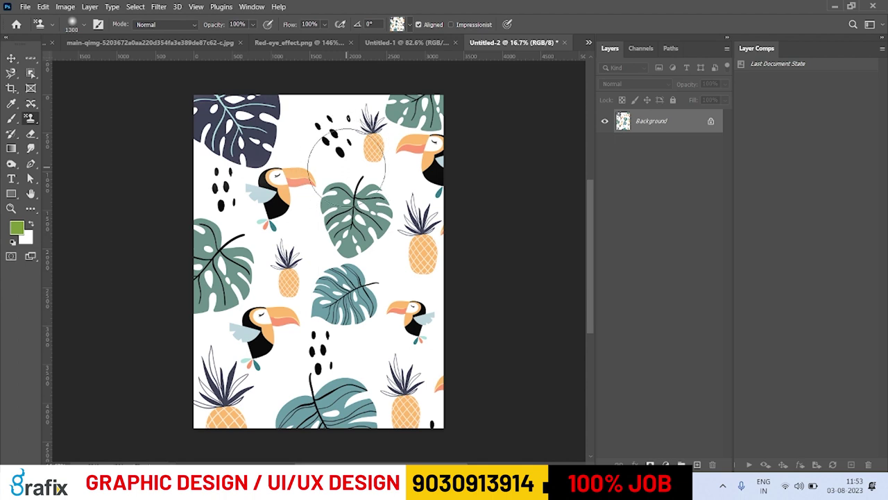
key(alt+Tab)
key(alt+Tab)
key(alt+Tab)
key(alt+Tab)
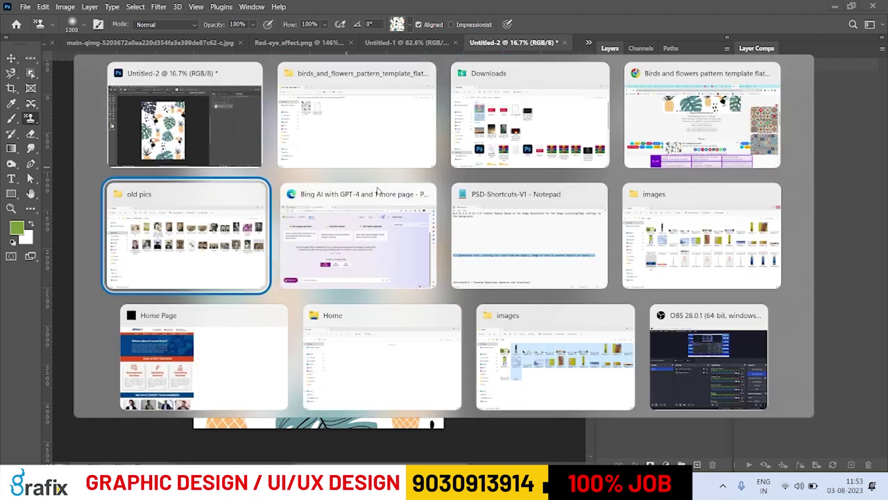
key(alt+Tab)
key(alt+Tab)
- Scroll PSD-Shortcuts-V1 to the brush size section and highlight its three lines
scroll(361, 283, down, 5)
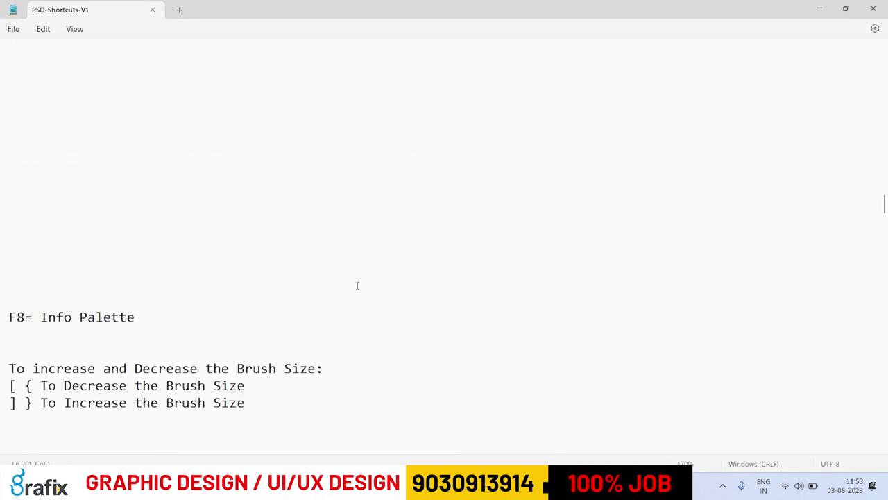
scroll(357, 286, down, 4)
drag(294, 191, 1, 144)
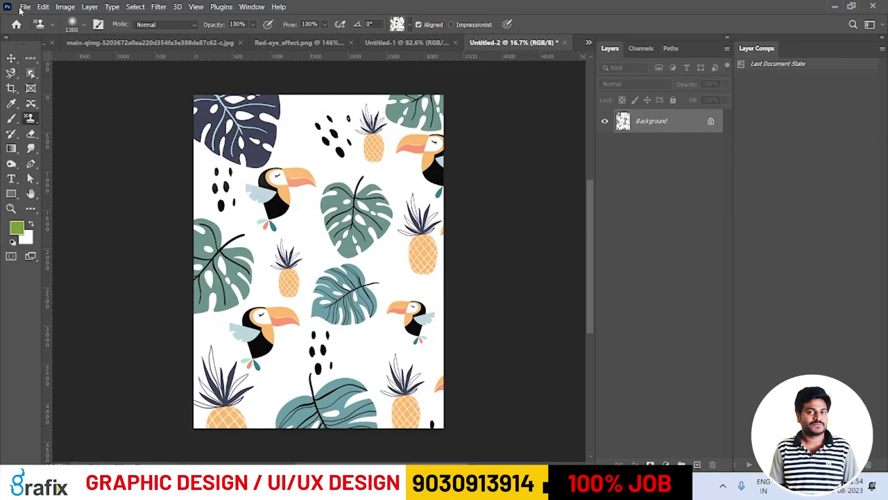
- Switch to the Pattern Stamp Tool, browse the saved patterns and open the library options
key(v)
click(30, 118)
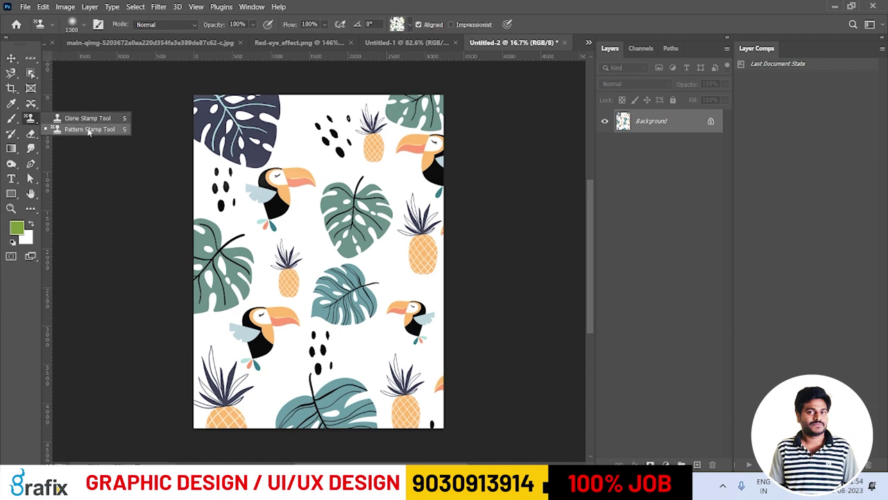
click(76, 129)
click(408, 25)
scroll(374, 110, up, 3)
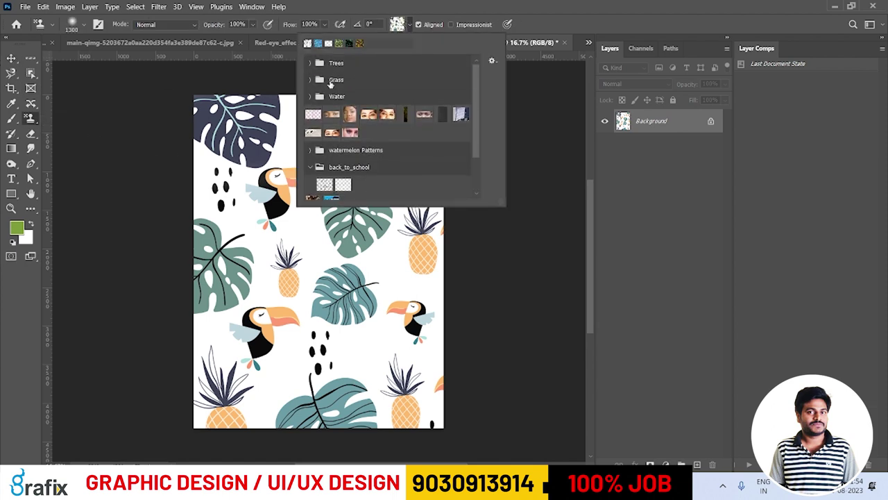
scroll(336, 98, down, 2)
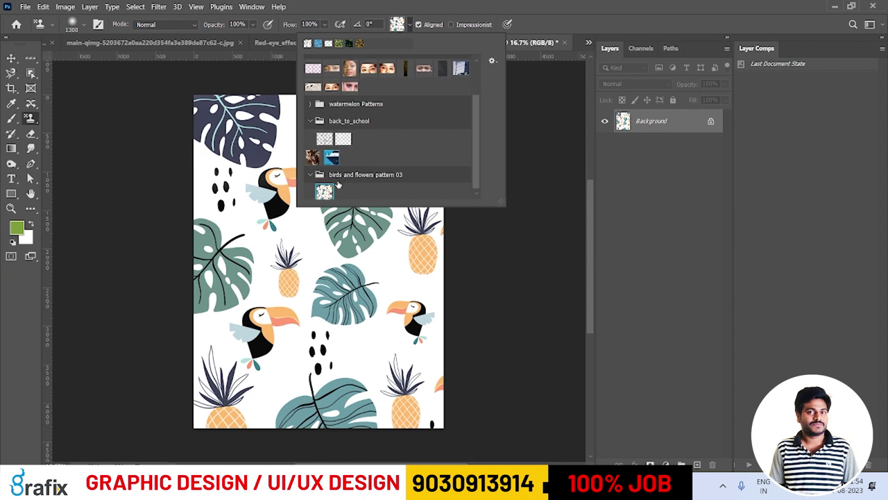
click(492, 61)
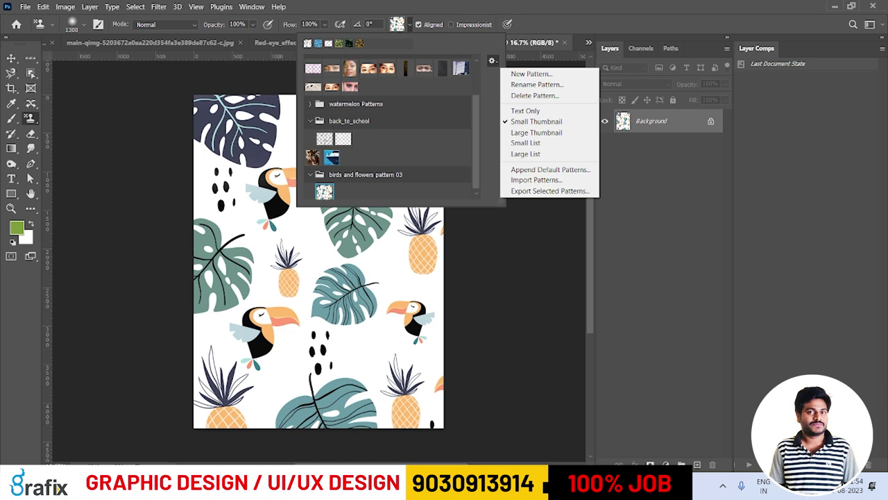
- Bring up Chrome's All-free-download.com Photoshop patterns gallery tab
click(560, 486)
click(429, 9)
click(469, 9)
click(590, 9)
- Bring up the Google results for free Photoshop pattern downloads and select the search query
key(alt+Left)
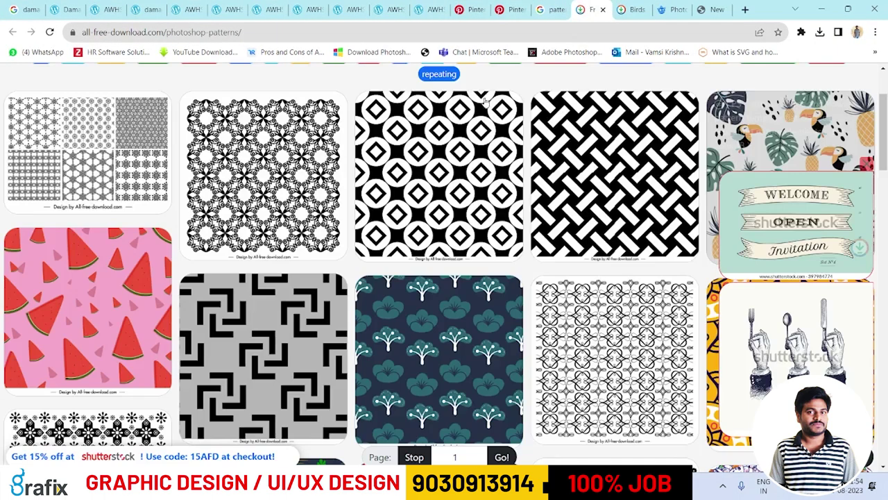
scroll(485, 103, up, 2)
click(551, 9)
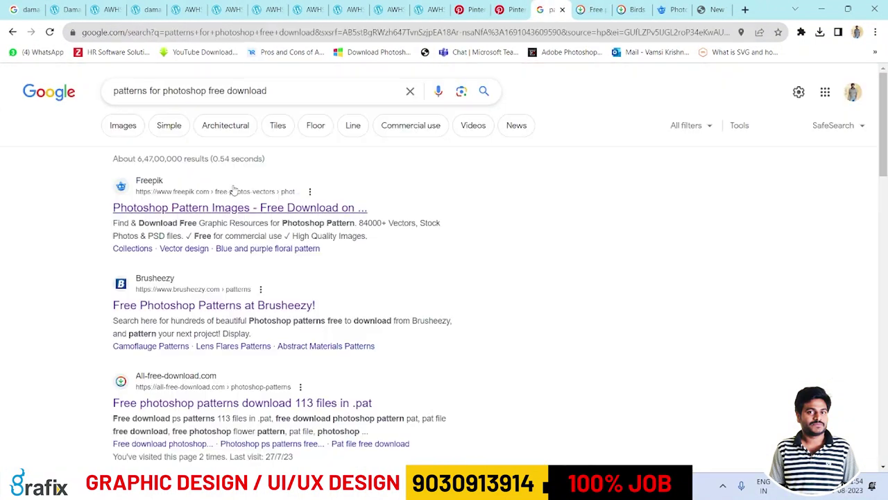
drag(144, 91, 101, 93)
click(281, 96)
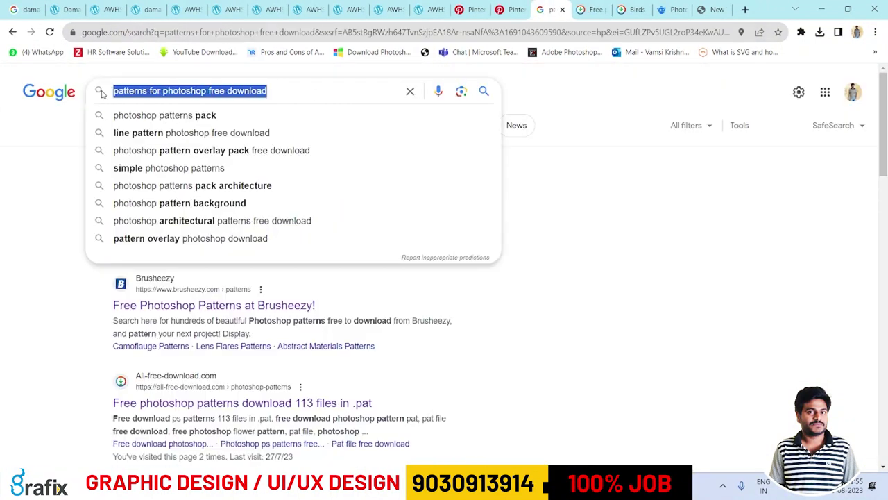
click(647, 210)
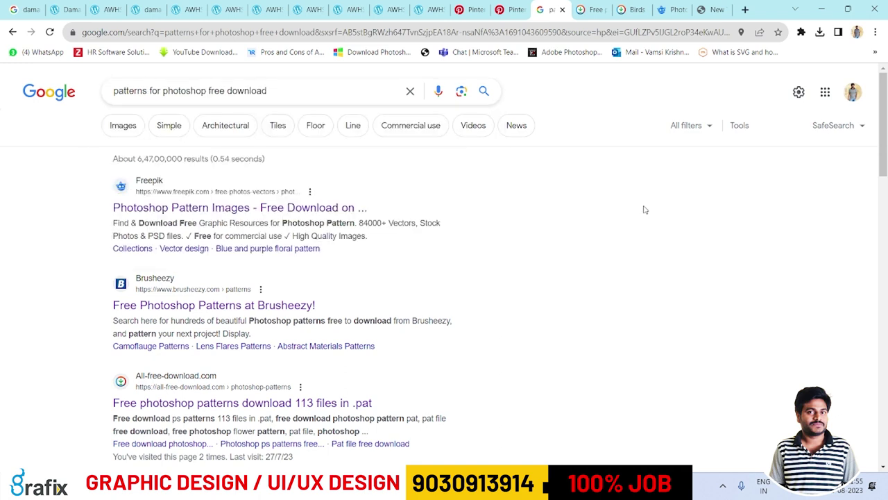
triple_click(310, 91)
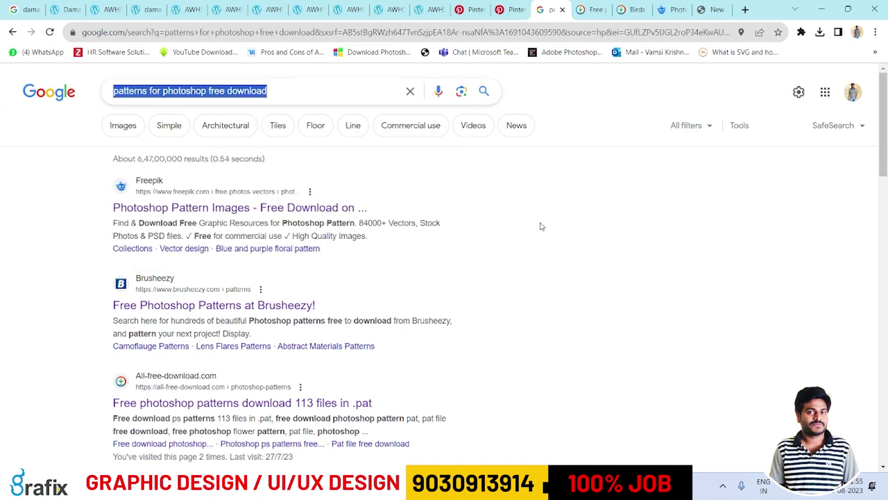
- Scroll through the pattern results, then return to Photoshop
scroll(315, 305, down, 3)
scroll(316, 298, down, 2)
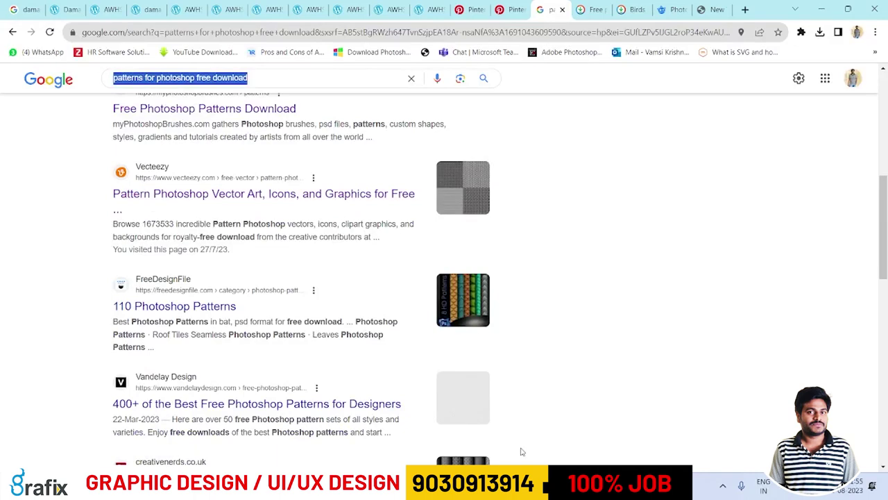
key(alt+Tab)
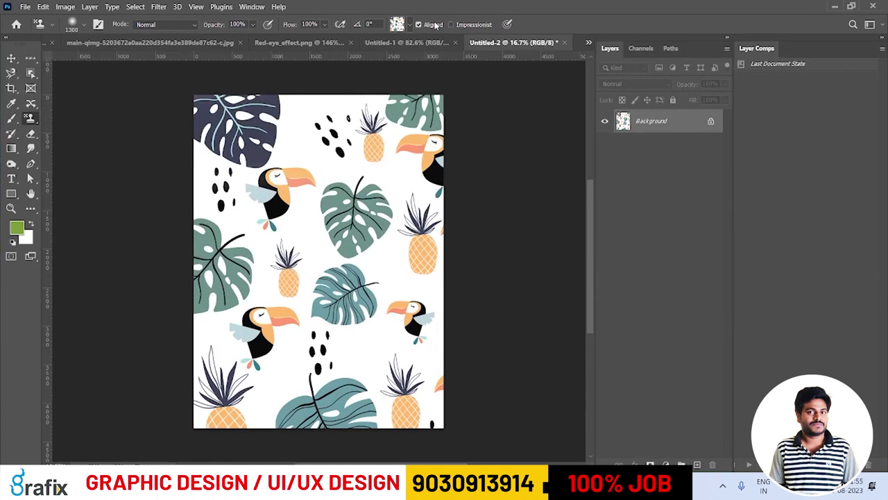
- Close Untitled-2 and Untitled-1 without saving
key(ctrl+w)
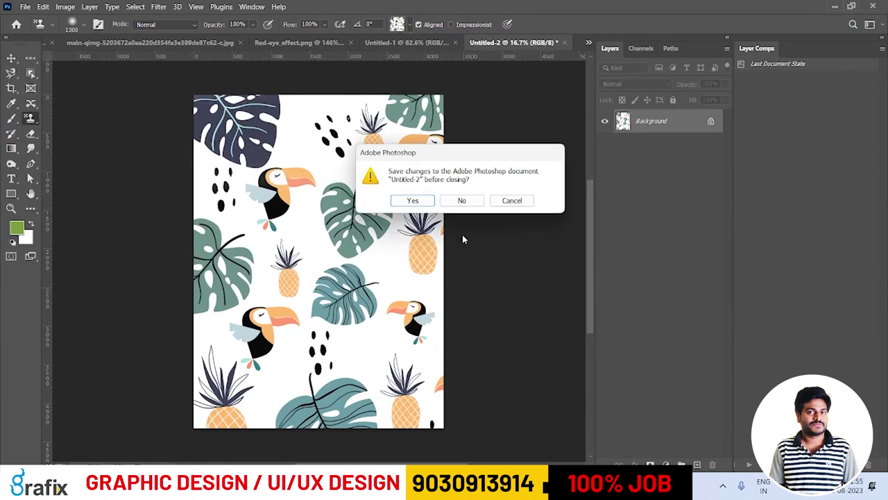
click(461, 200)
key(ctrl+w)
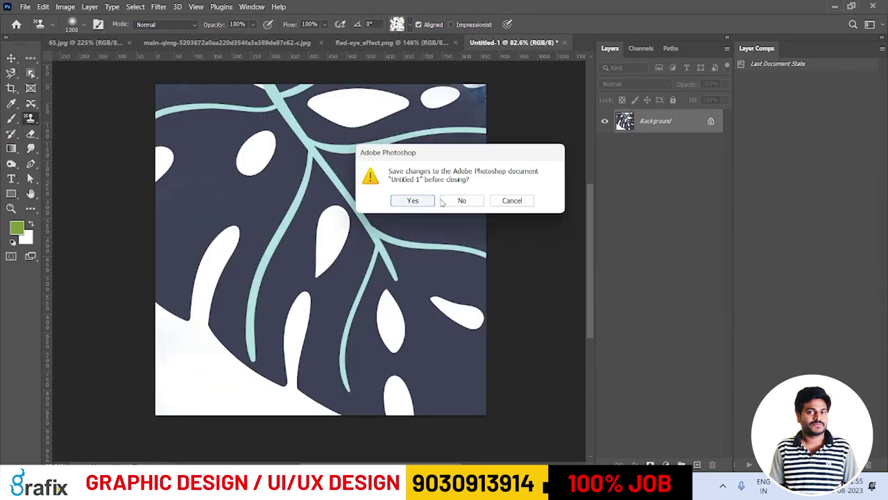
click(444, 201)
- Switch the stamp tool to Clone Stamp, then to the History Brush
right_click(31, 119)
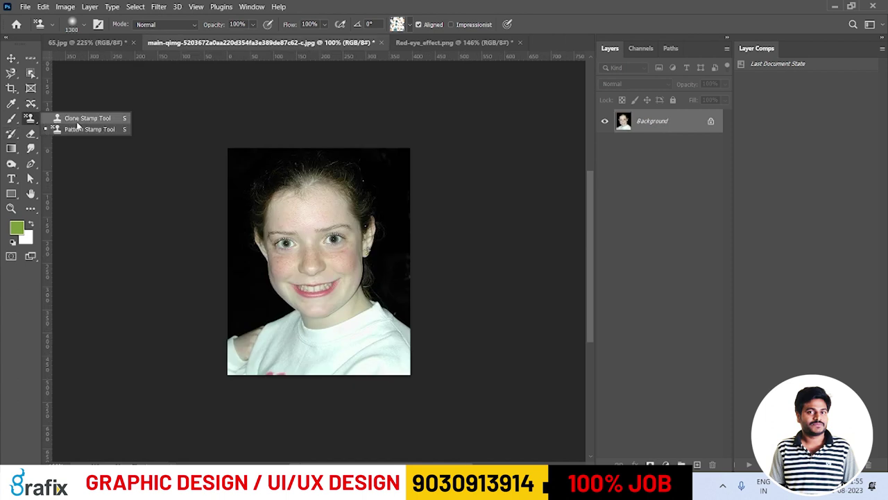
click(77, 122)
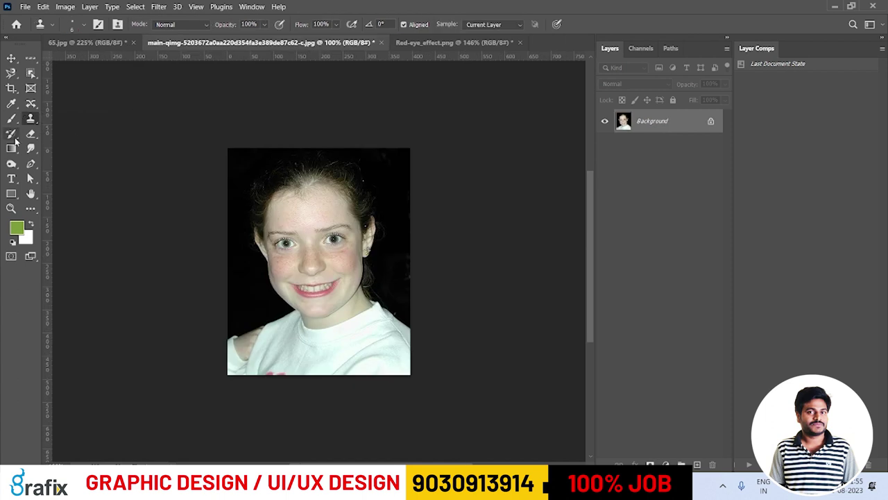
click(11, 134)
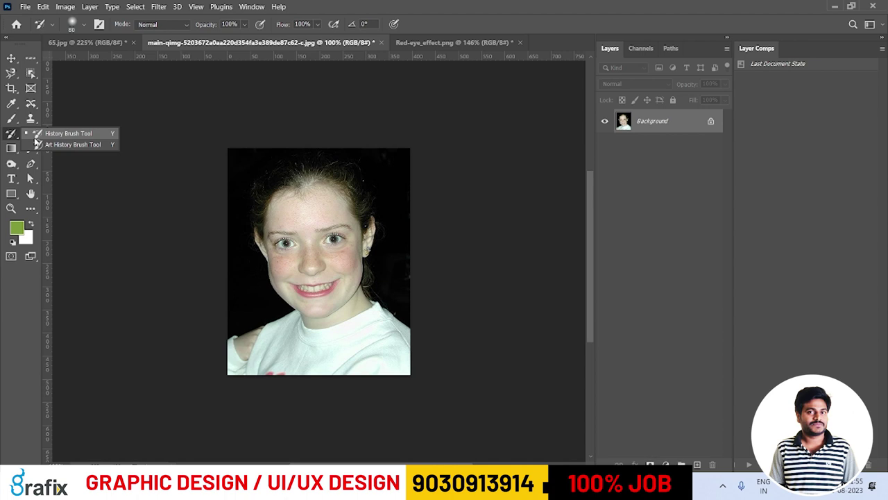
- Bring up 65.jpg zoomed to 300% on the woman's darker eye
click(118, 42)
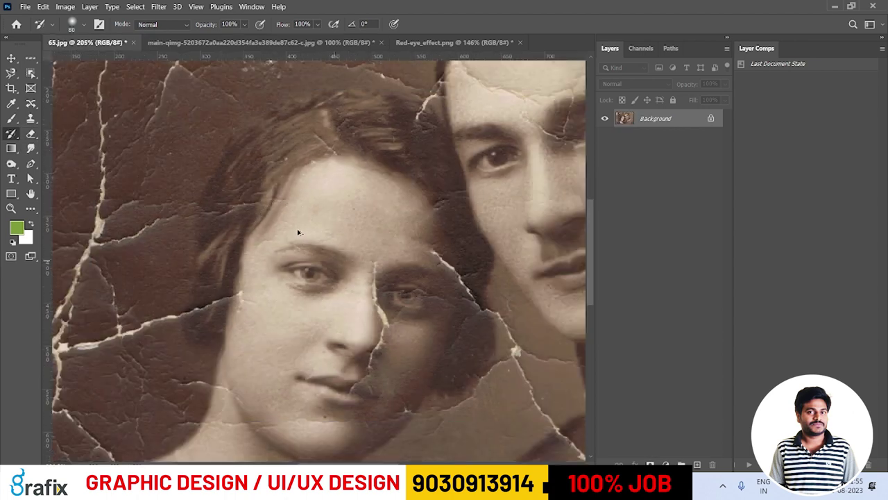
scroll(298, 233, down, 4)
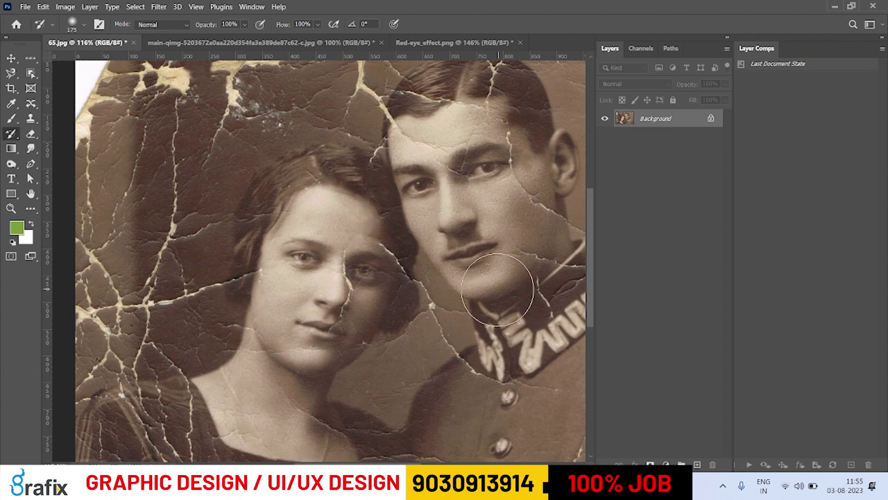
scroll(375, 270, up, 2)
drag(375, 270, 383, 271)
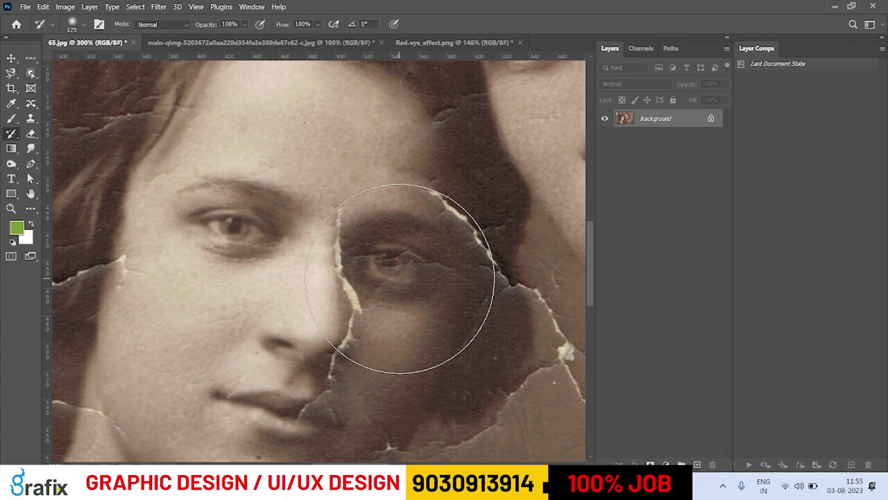
- Choose the freehand Lasso Tool from the lasso variants
key(j)
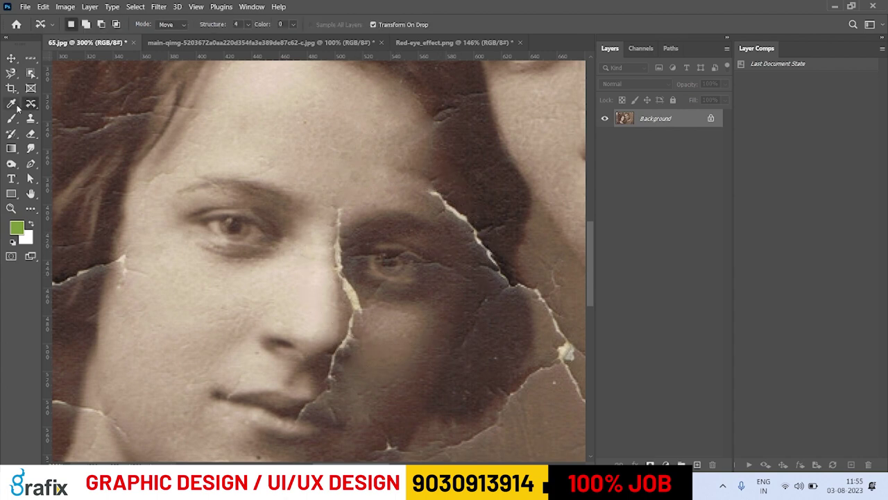
click(11, 72)
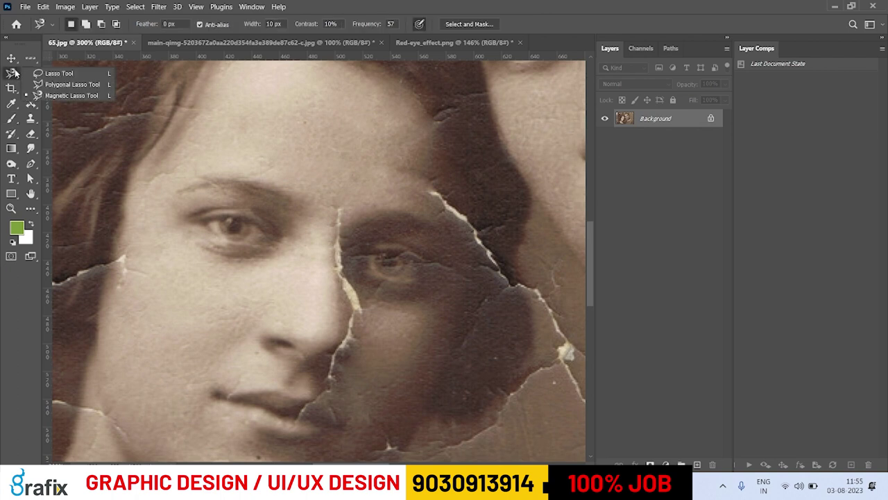
click(46, 73)
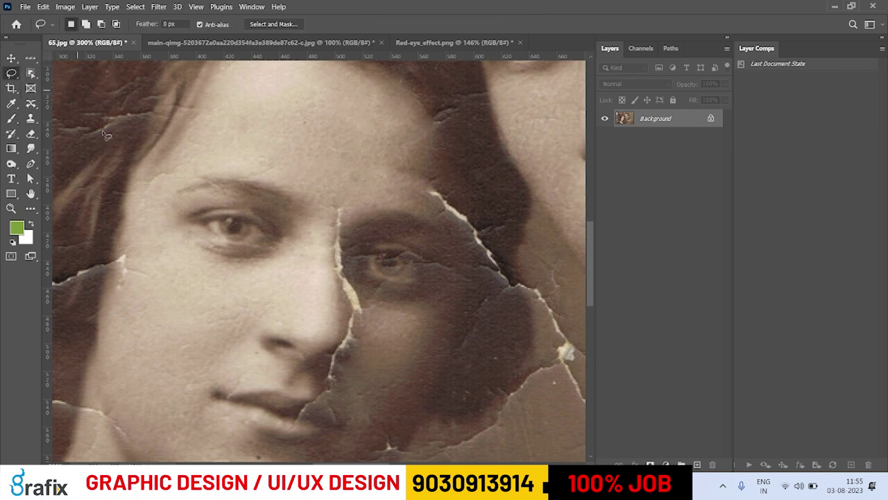
scroll(177, 243, down, 1)
scroll(217, 224, up, 1)
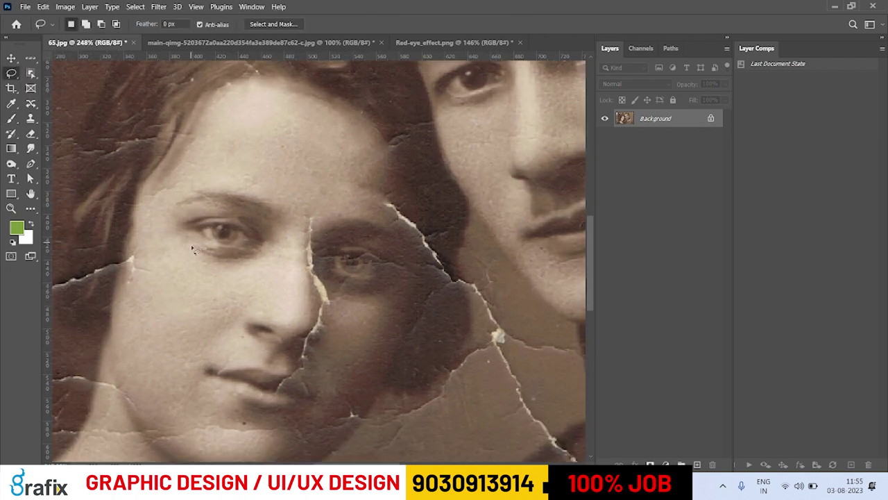
- Lasso around the woman's eye and close the Layer Comps panel group
mouse_move(184, 275)
mouse_down()
mouse_move(168, 249)
mouse_move(179, 184)
mouse_move(217, 166)
mouse_move(257, 161)
mouse_move(299, 189)
mouse_move(300, 228)
mouse_move(279, 260)
mouse_move(198, 280)
mouse_move(164, 268)
mouse_move(162, 221)
mouse_move(179, 195)
mouse_up()
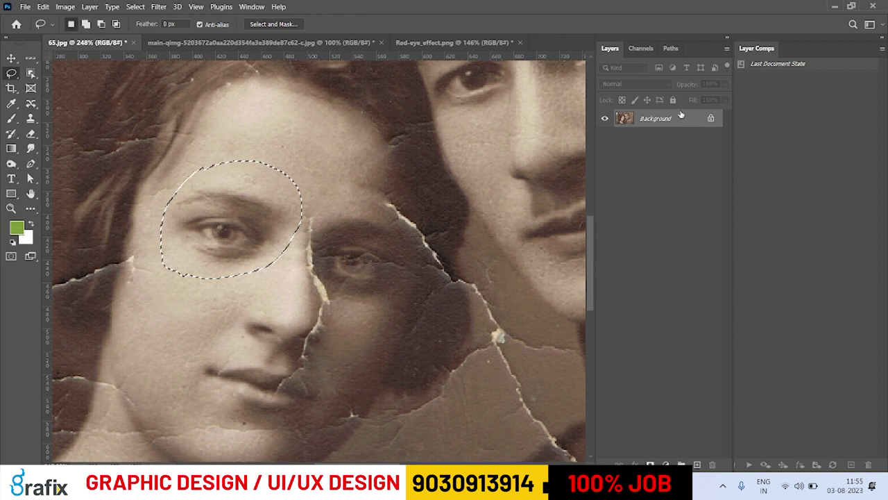
click(882, 52)
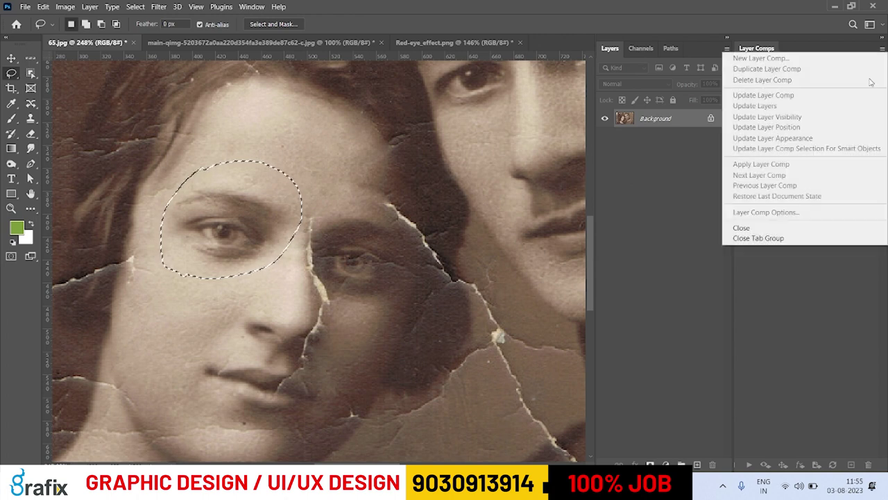
click(779, 238)
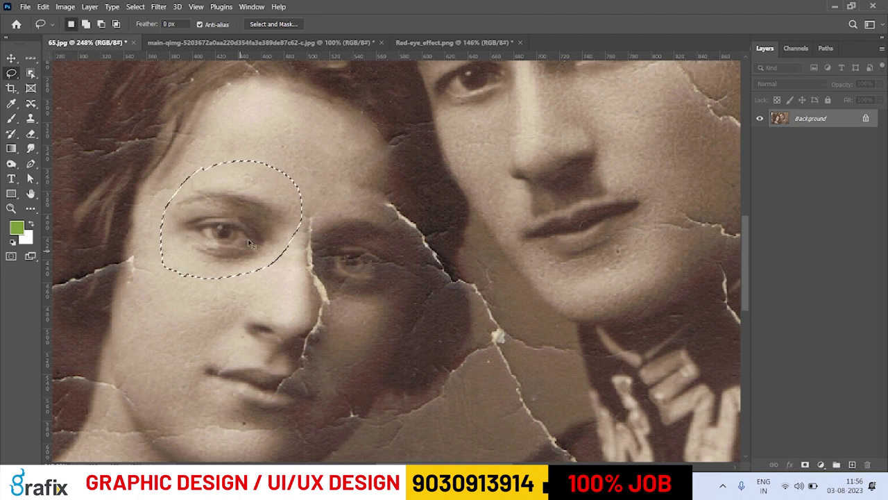
- Copy the selected eye to Layer 1 with Ctrl+J, toggling Background visibility to check it
drag(248, 238, 187, 257)
key(ctrl+z)
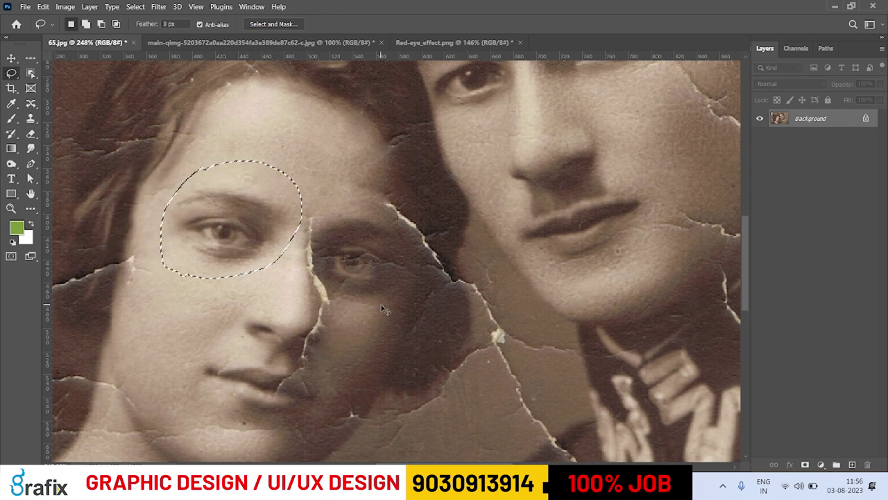
key(ctrl+j)
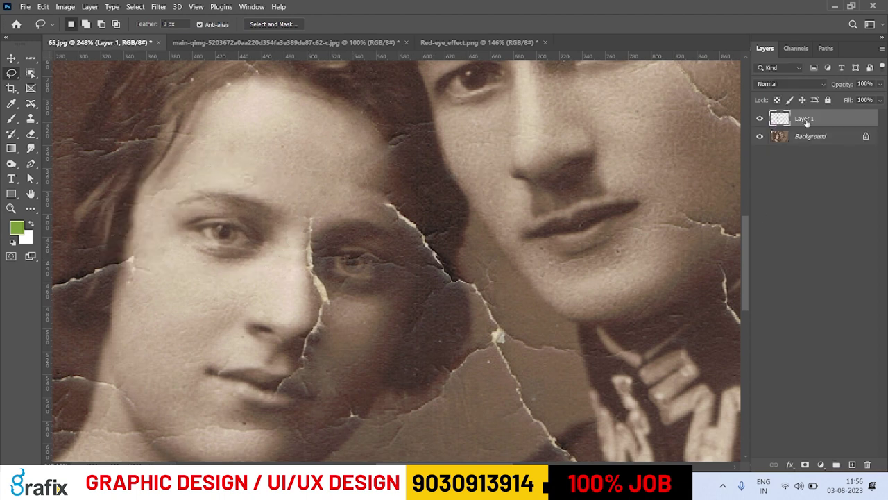
click(759, 136)
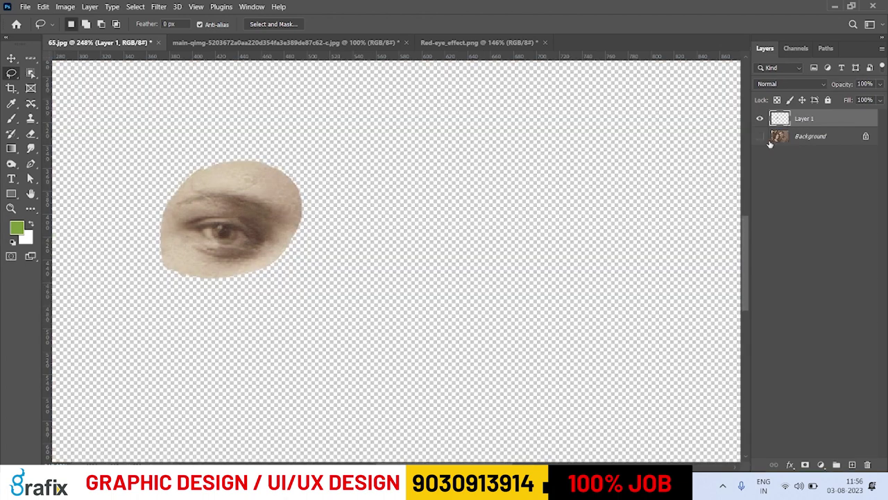
click(759, 136)
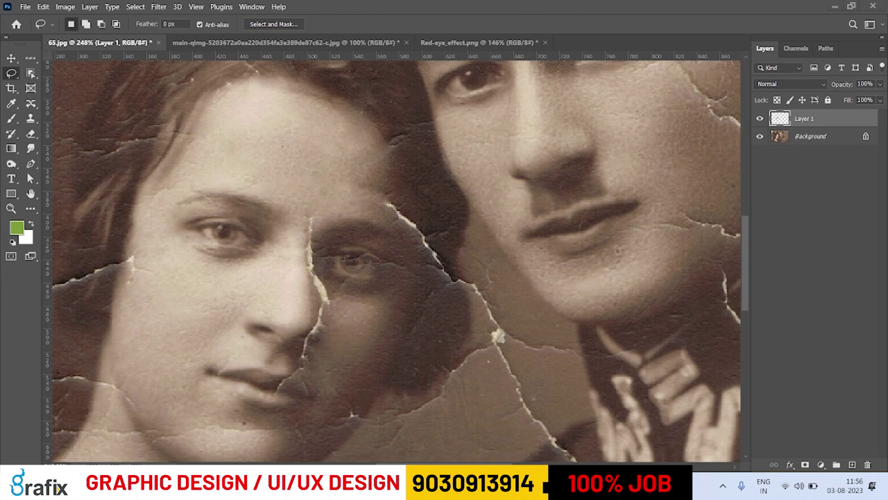
- Switch to the PSD-Shortcuts-V1 notes in Notepad
click(834, 5)
scroll(388, 257, down, 5)
scroll(253, 237, up, 15)
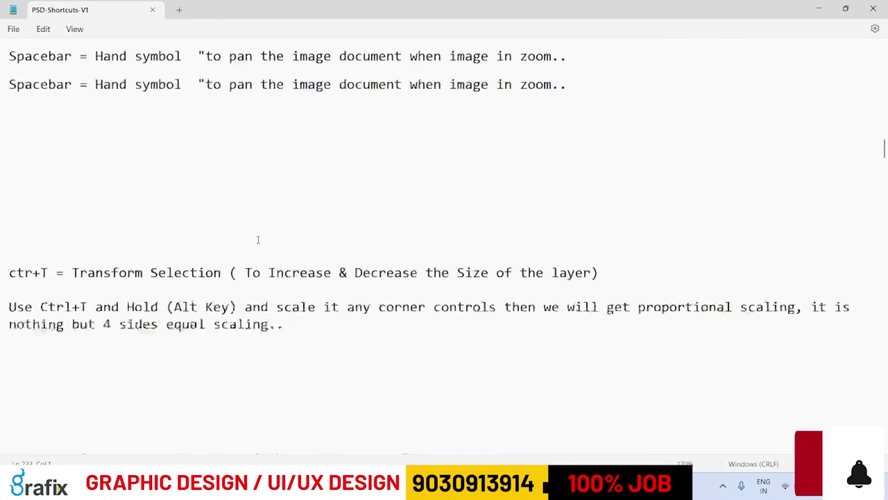
- Scroll to the Alt+Drag and Ctrl+J layer-duplication lines and select them
scroll(305, 268, down, 4)
drag(254, 181, 2, 148)
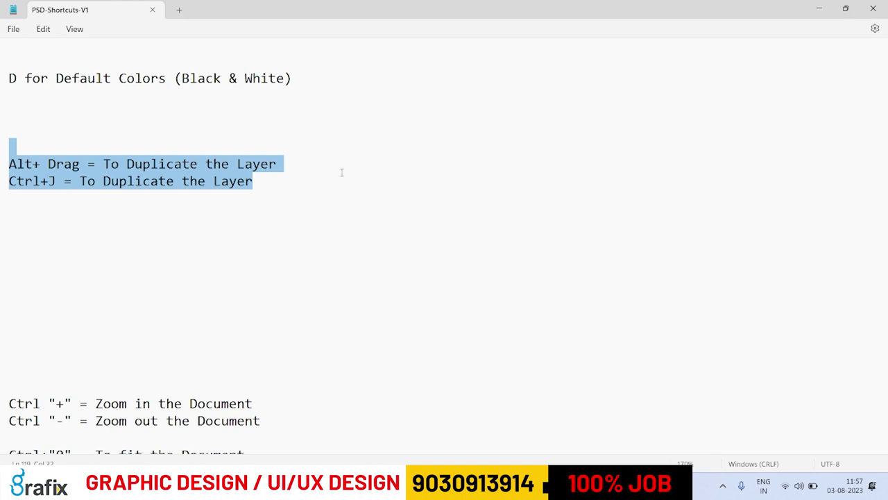
- Close Notepad, reset colours to default black and white, and select the Move tool
click(873, 9)
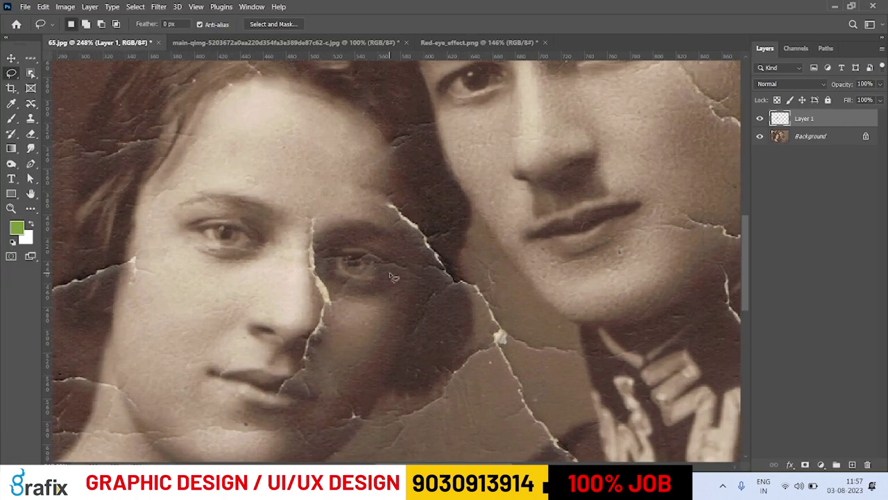
key(d)
key(s)
key(v)
- Try Alt-dragging duplicate eye patches onto the face and undo them
drag(250, 226, 431, 234)
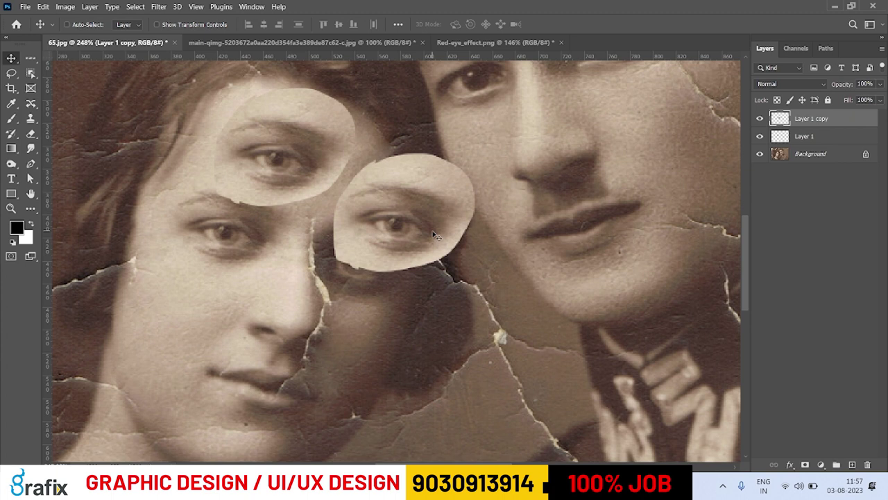
key(ctrl+z)
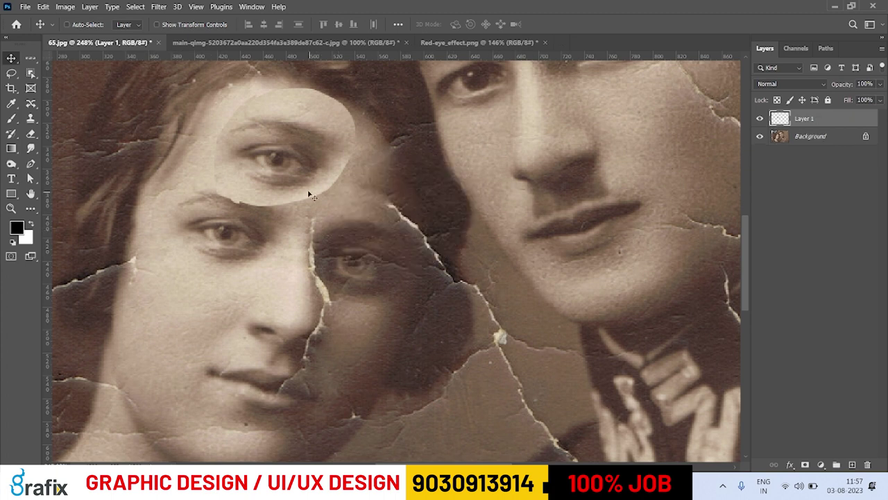
drag(307, 192, 411, 269)
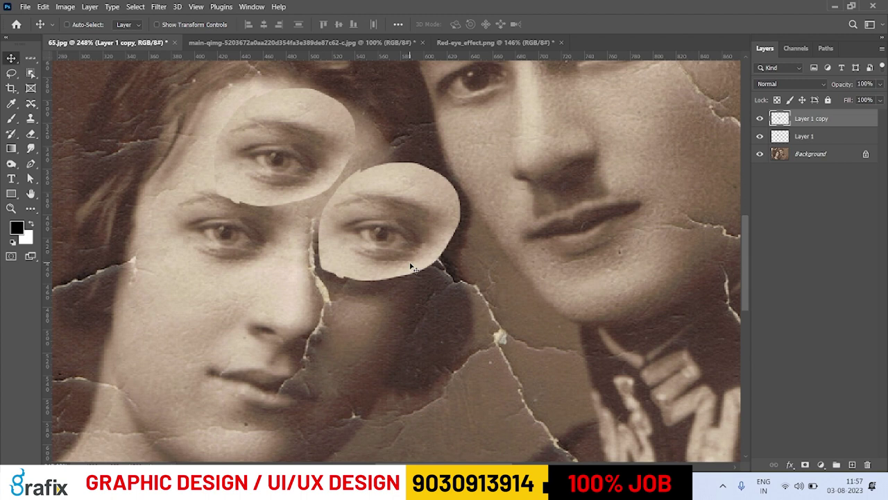
key(ctrl+z)
key(ctrl+shift+z)
- Remove the extra copy and drag Layer 1's eye patch down over the damaged eye
drag(249, 172, 361, 214)
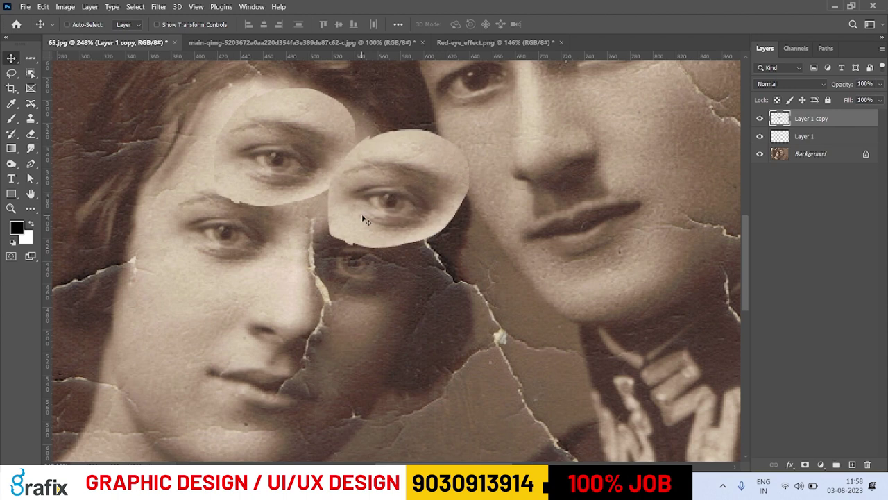
key(Delete)
drag(294, 160, 373, 273)
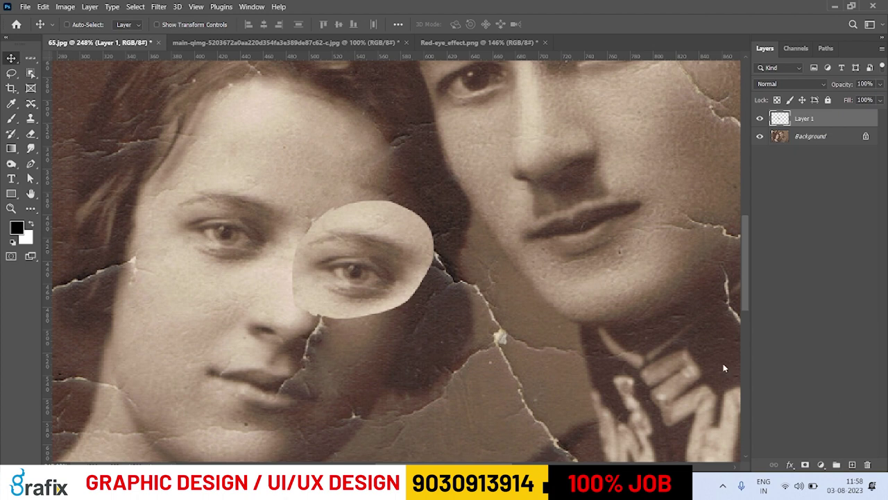
scroll(373, 265, up, 1)
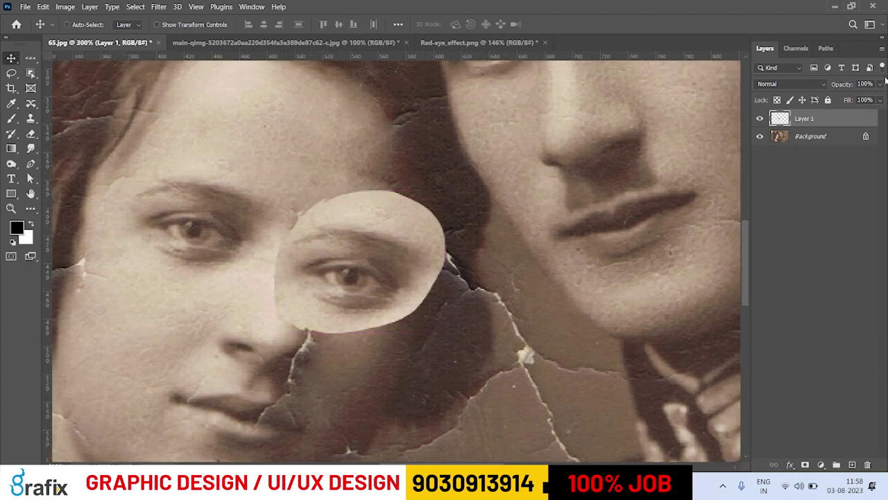
- Lower Layer 1 to 73% opacity, reposition the patch, then restore 100% opacity
click(880, 84)
drag(880, 93, 865, 98)
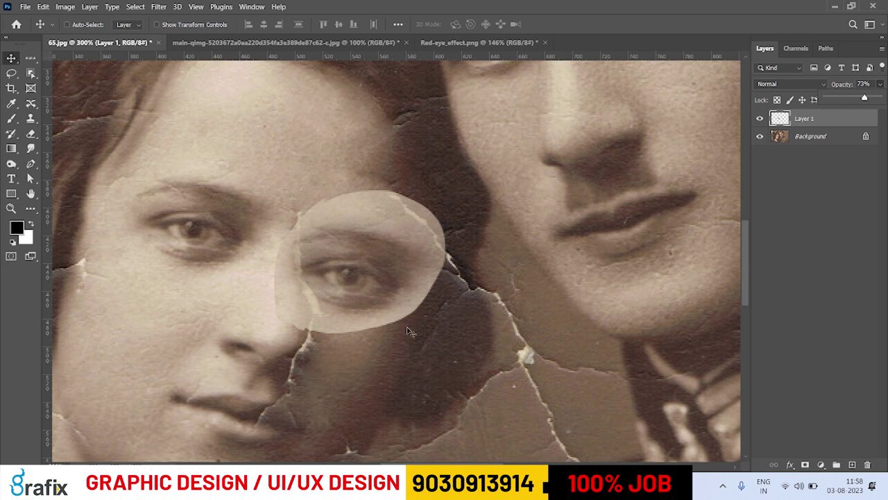
key(ctrl)
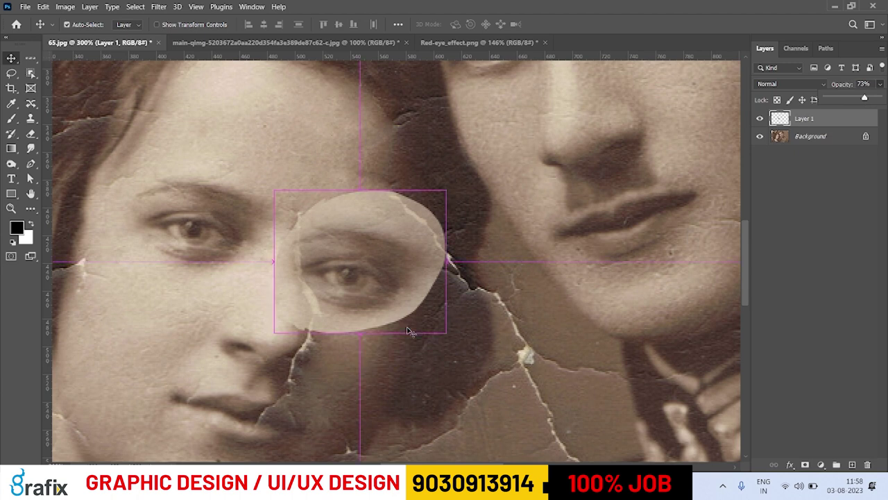
key(ctrl)
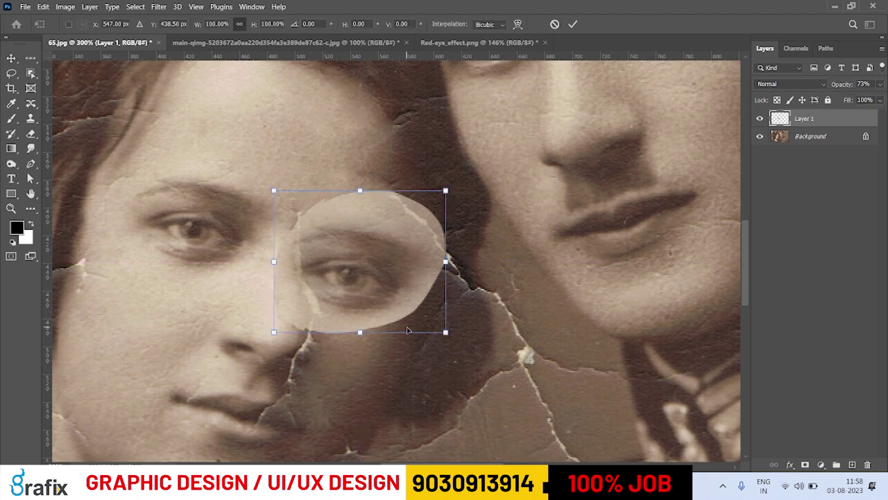
drag(415, 254, 415, 163)
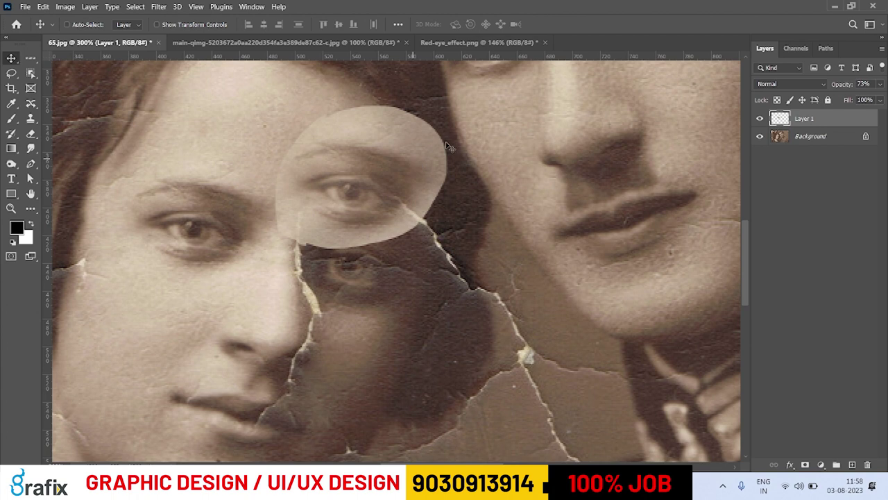
click(880, 84)
drag(866, 99, 886, 98)
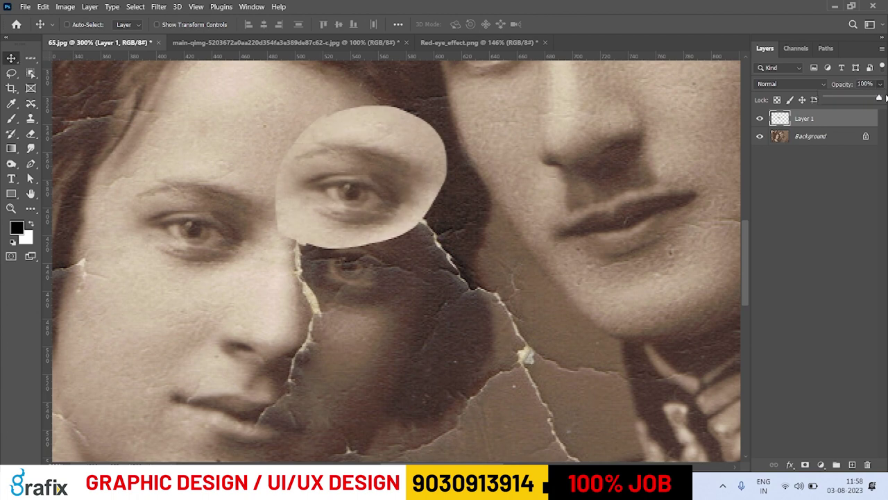
- Free-transform the patch: scale to 96.62%, move it down, rotate about 4.93°, and apply
key(ctrl+t)
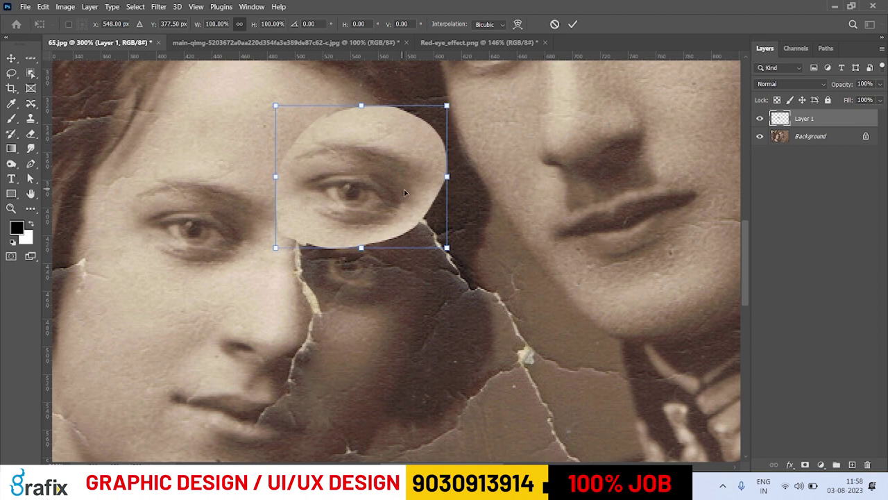
drag(447, 176, 562, 176)
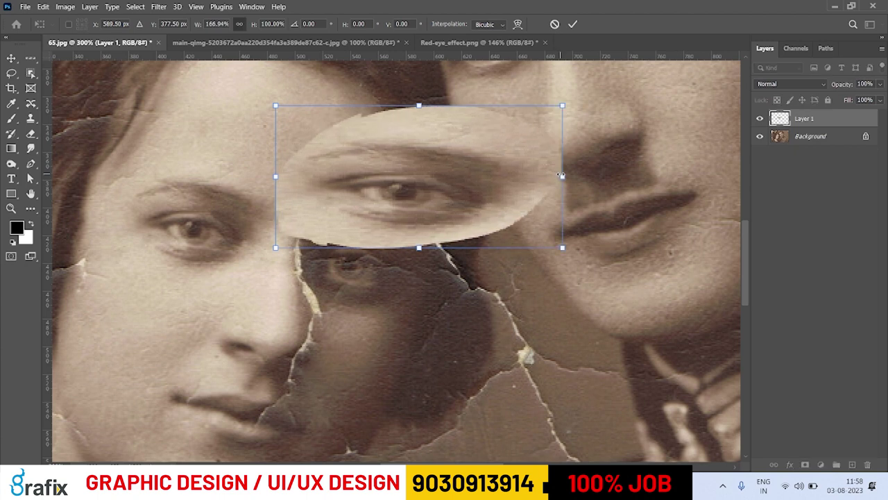
key(Escape)
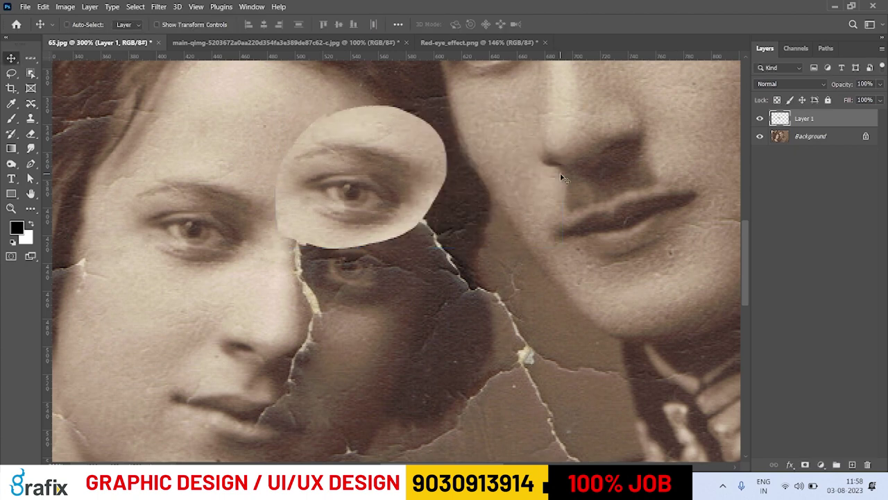
key(ctrl+t)
drag(449, 196, 569, 175)
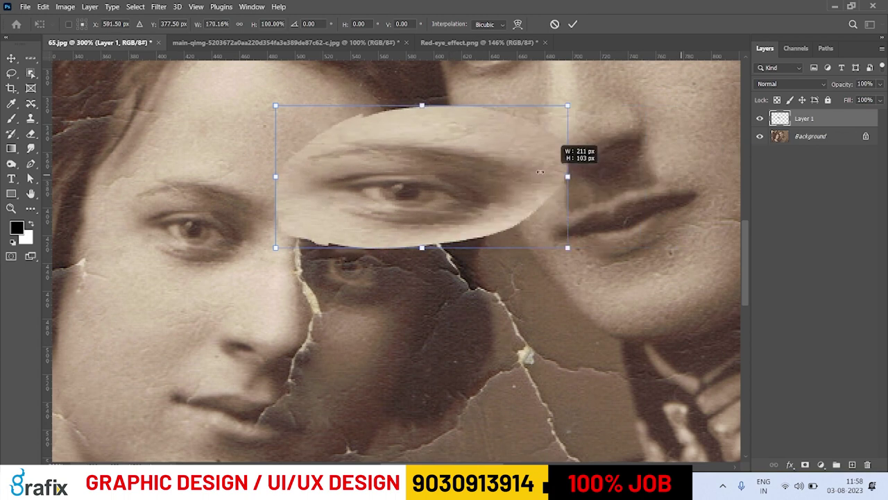
key(Escape)
key(ctrl+t)
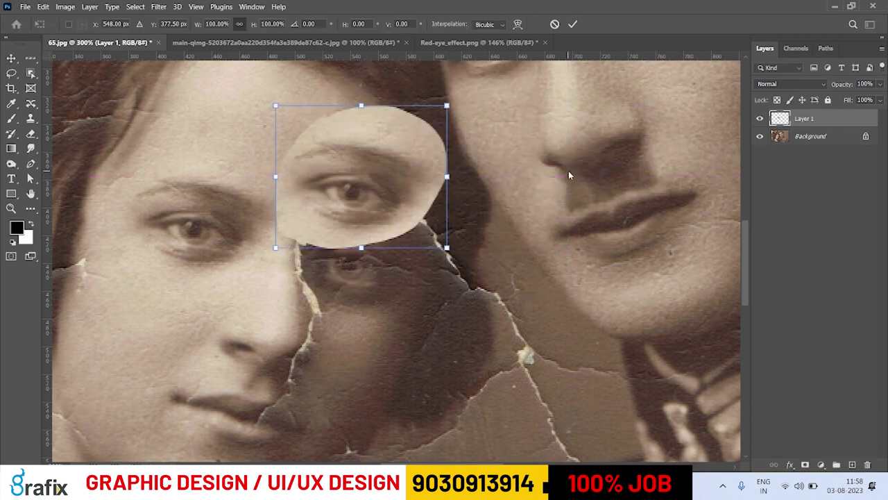
drag(451, 100, 450, 154)
drag(401, 194, 398, 278)
mouse_move(436, 192)
mouse_down()
mouse_move(446, 195)
mouse_move(435, 208)
mouse_up()
key(Return)
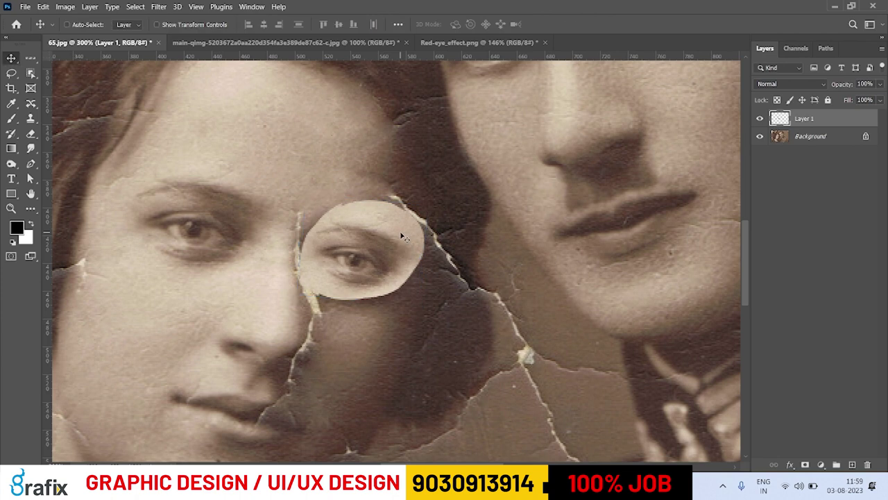
- Bring Notepad forward and scroll to the ctr+T Transform Selection note
click(532, 458)
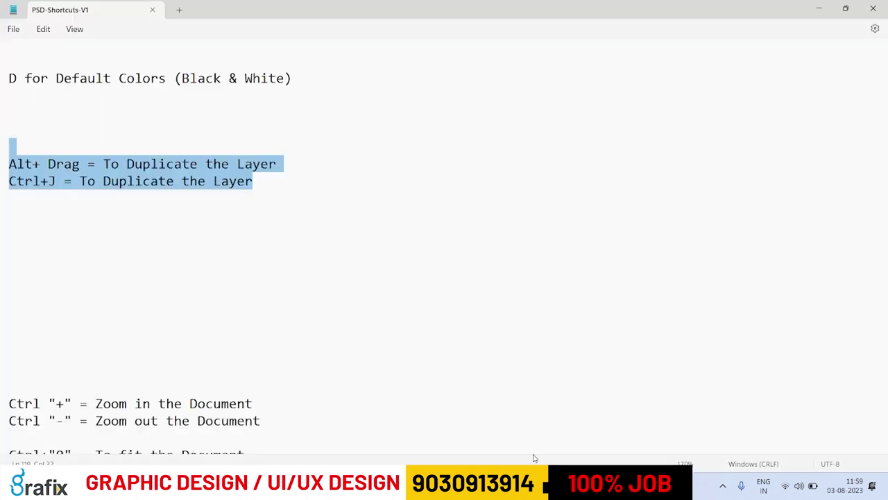
scroll(355, 229, up, 1)
scroll(355, 229, up, 8)
scroll(356, 232, down, 15)
scroll(357, 233, down, 6)
drag(41, 129, 135, 129)
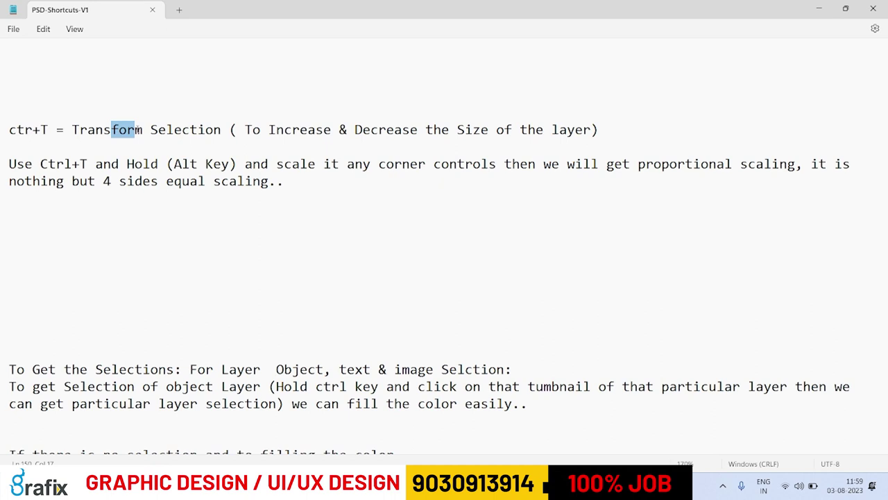
- Select the whole ctr+T Transform Selection paragraph
click(203, 164)
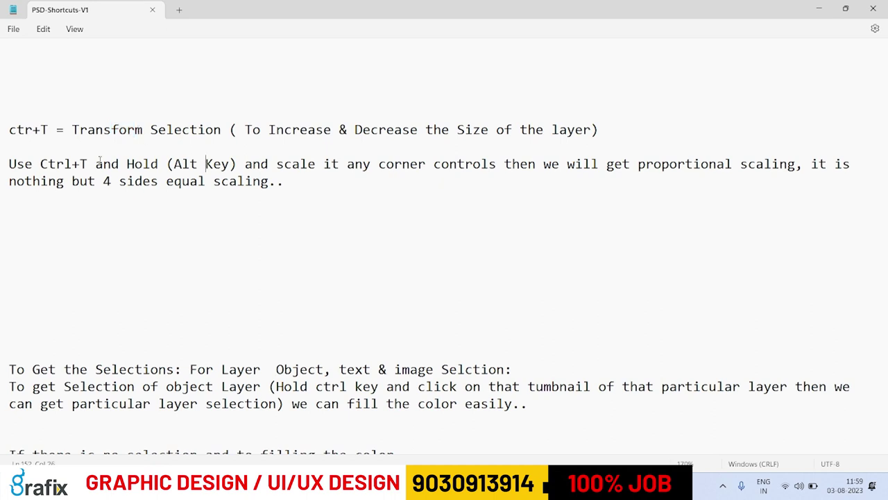
drag(19, 130, 72, 130)
drag(135, 129, 206, 132)
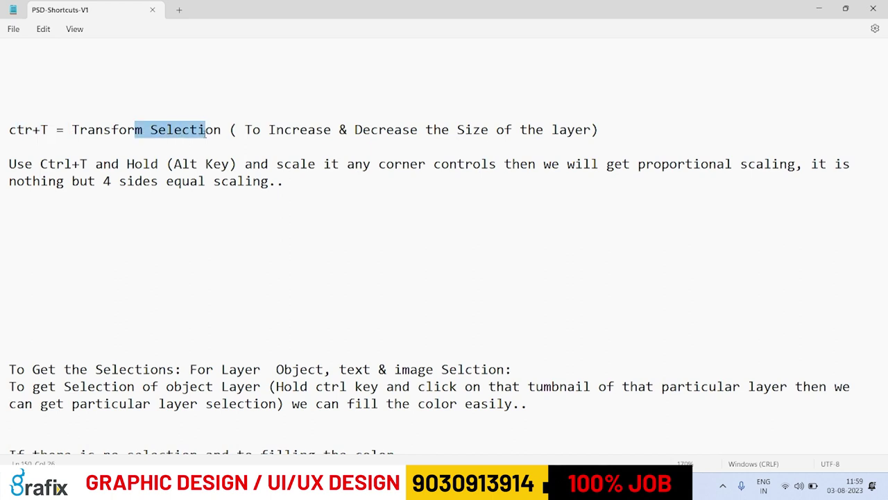
click(285, 130)
click(425, 130)
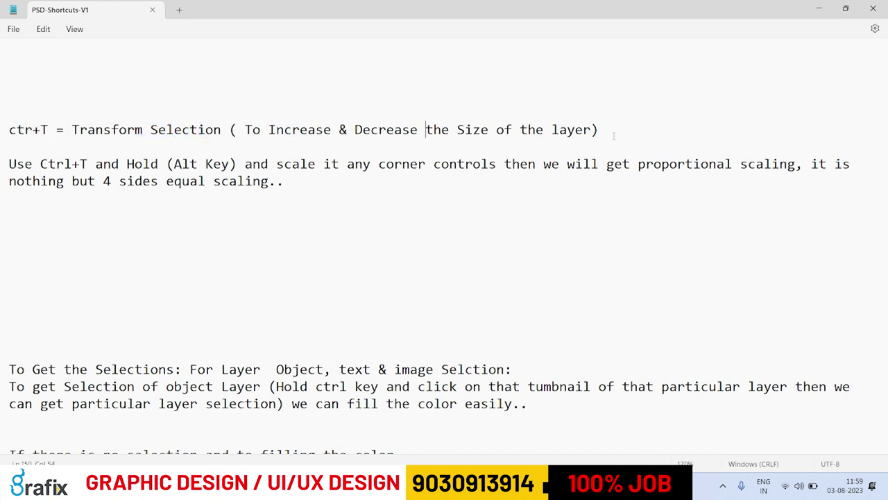
drag(49, 130, 16, 132)
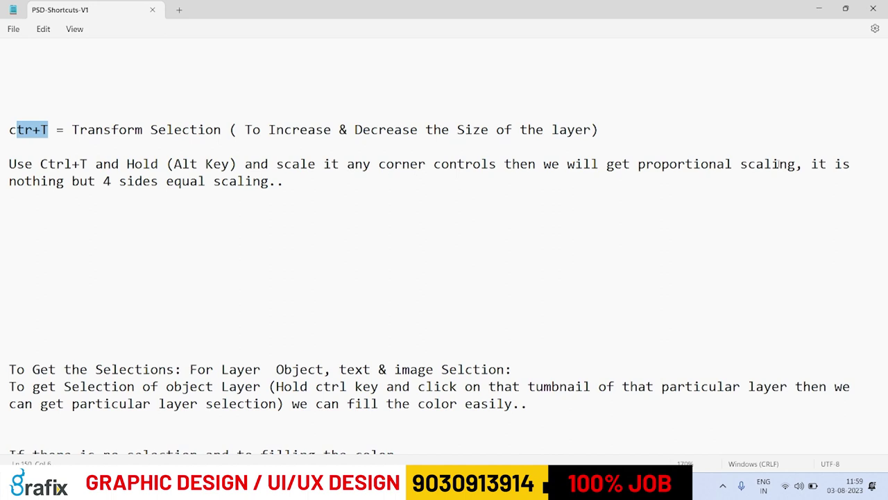
drag(317, 184, 2, 119)
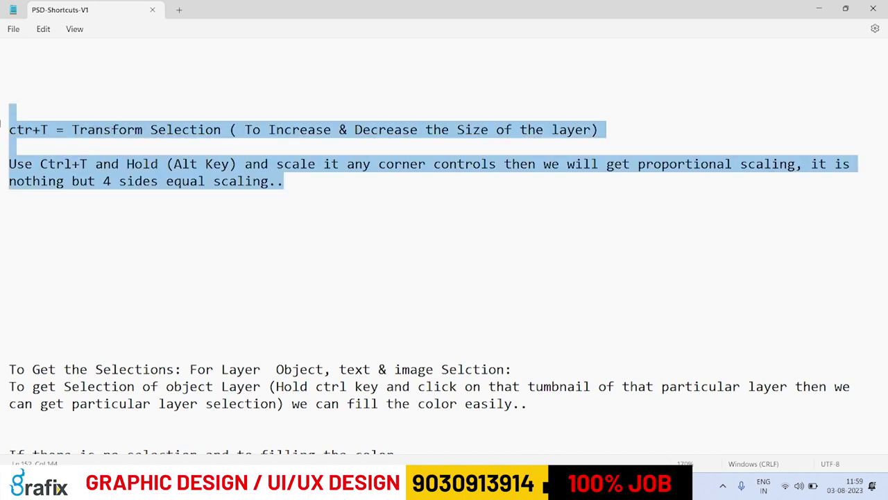
scroll(0, 124, up, 1)
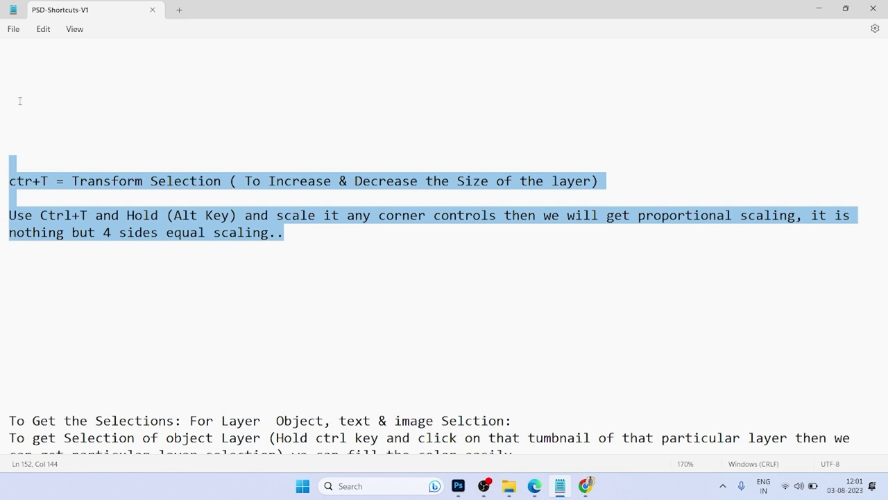
- Return to Photoshop's Image Cutting collage
key(alt+Tab)
key(ctrl)
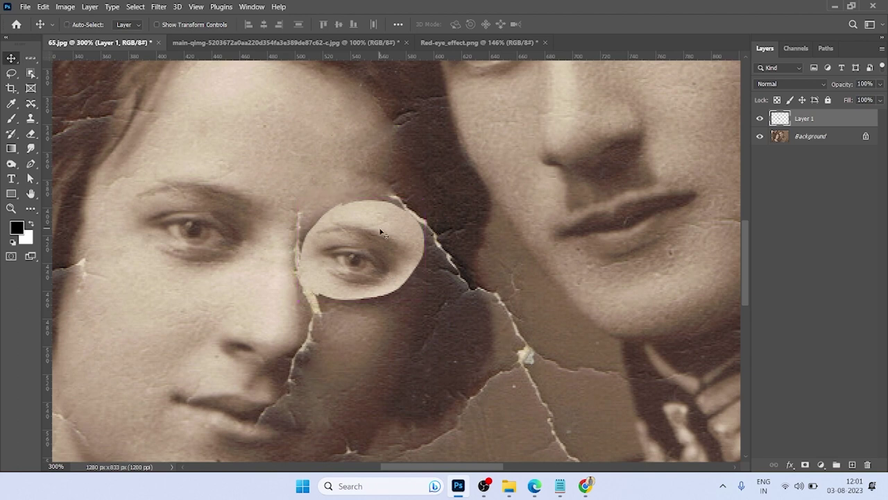
key(super+d)
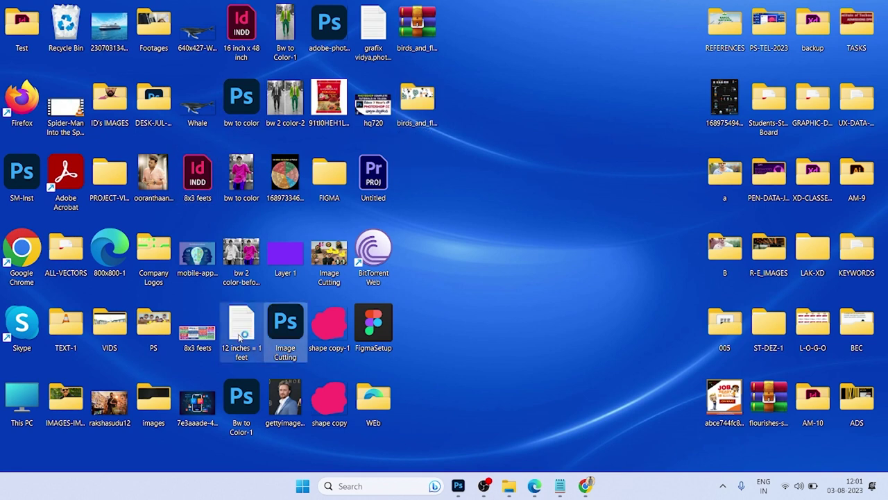
key(super+d)
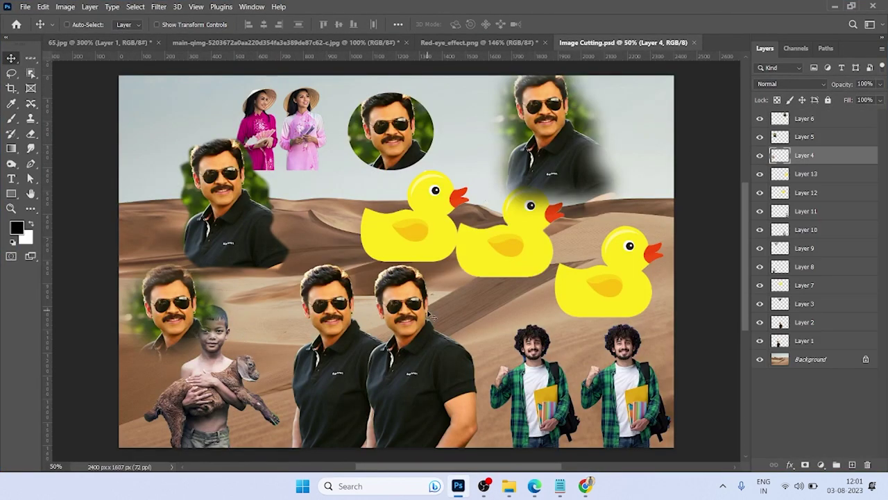
- Scale the second black-shirted man's layer down slightly and move him up-right
ctrl+click(408, 311)
key(ctrl+t)
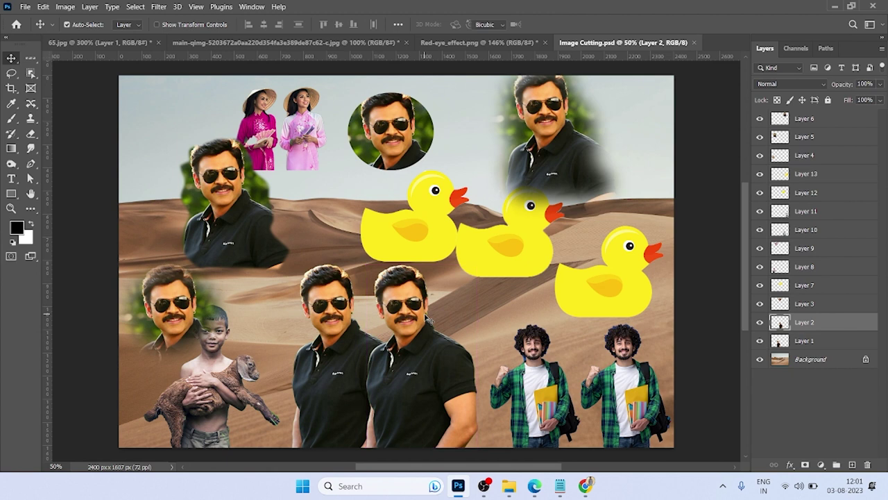
mouse_move(366, 265)
mouse_down()
mouse_move(389, 281)
mouse_move(381, 269)
mouse_move(373, 276)
mouse_up()
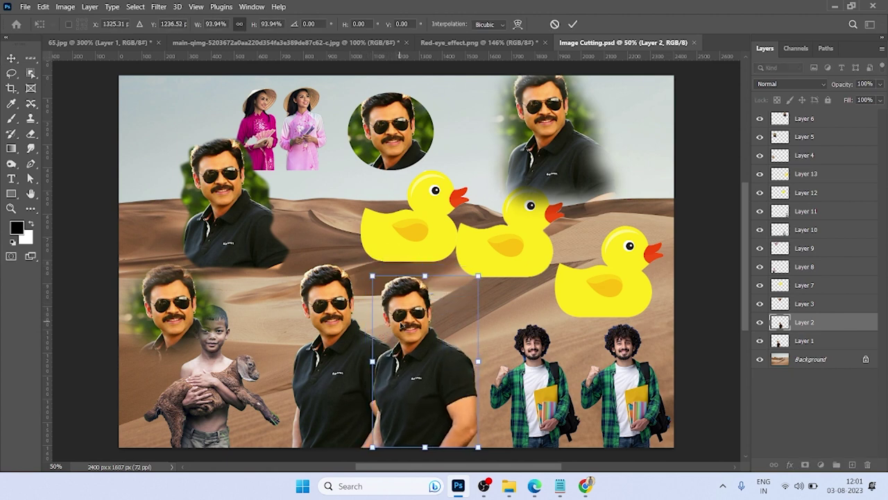
key(Return)
drag(497, 366, 506, 353)
- Shrink the man further, shift him down-right, then close Red-eye_effect.png
key(ctrl+t)
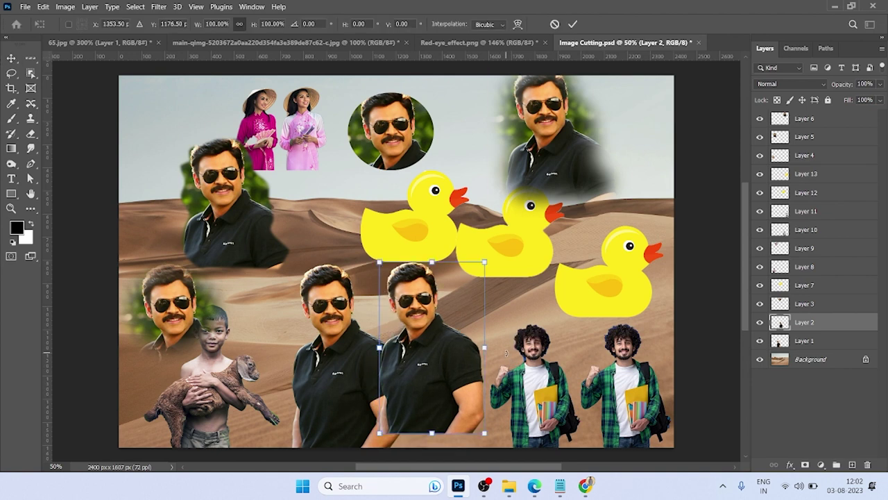
drag(485, 263, 485, 288)
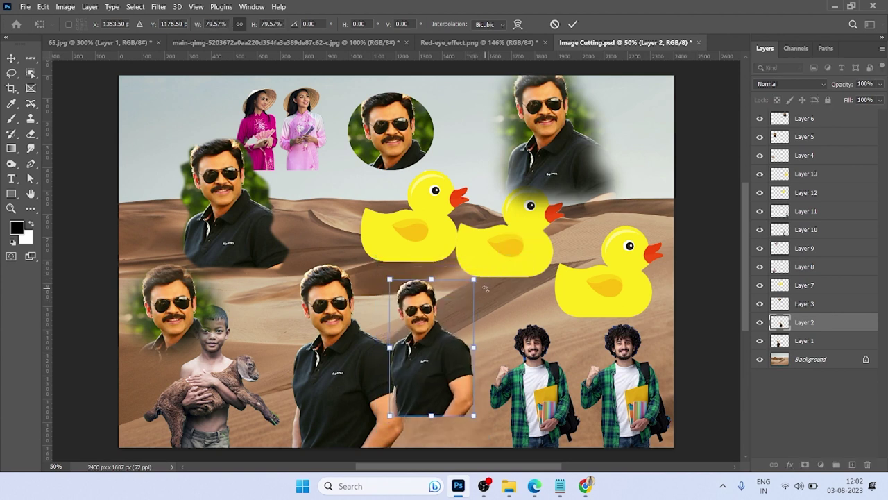
key(Return)
drag(450, 336, 465, 361)
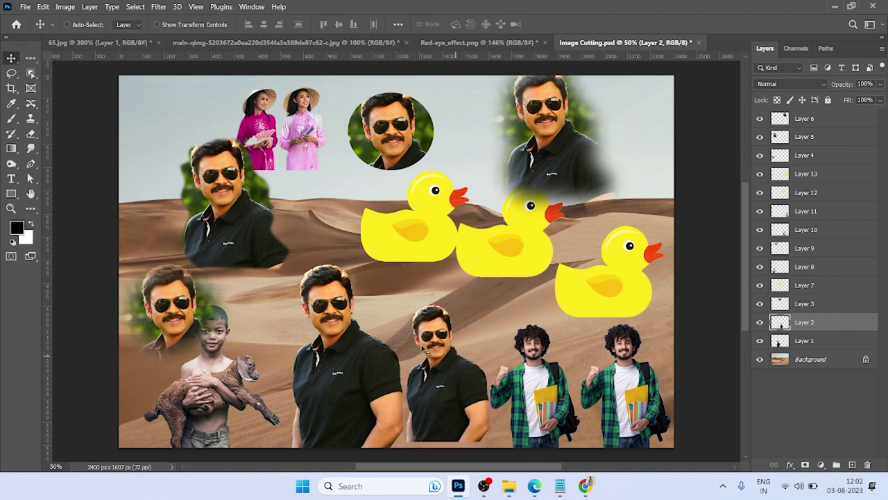
click(434, 43)
key(ctrl+w)
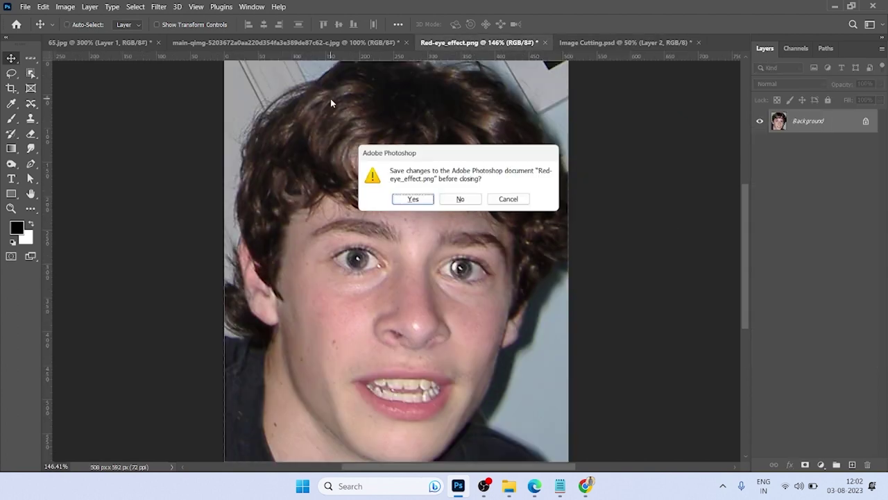
- Close Red-eye_effect.png, Image Cutting.psd and main-qimg without saving
key(n)
key(ctrl+w)
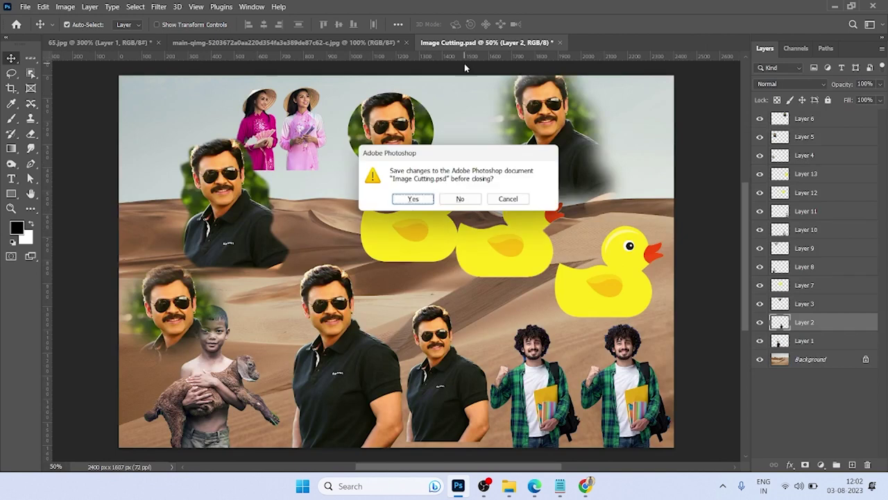
key(n)
click(345, 40)
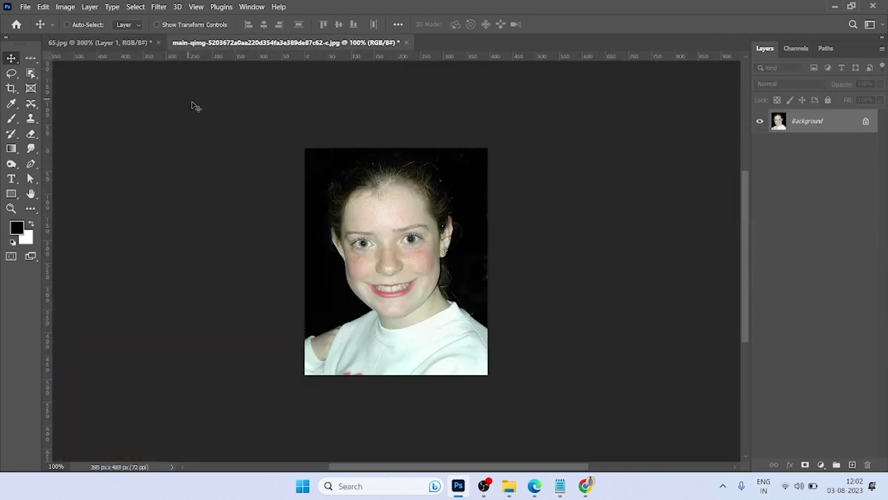
key(ctrl+w)
click(460, 207)
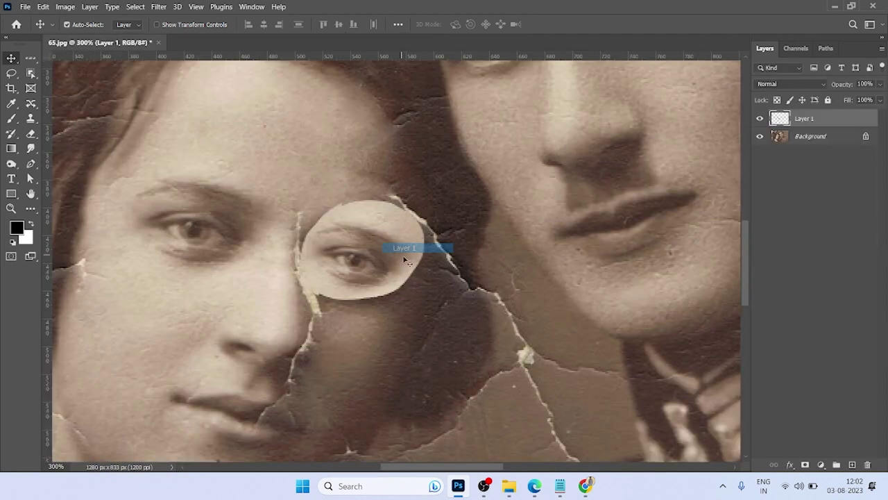
- Shrink the eye patch to 92.5% with a slight tilt, nudge it left-down, and zoom in
drag(408, 260, 408, 260)
key(ctrl+t)
drag(426, 197, 420, 202)
drag(474, 199, 467, 202)
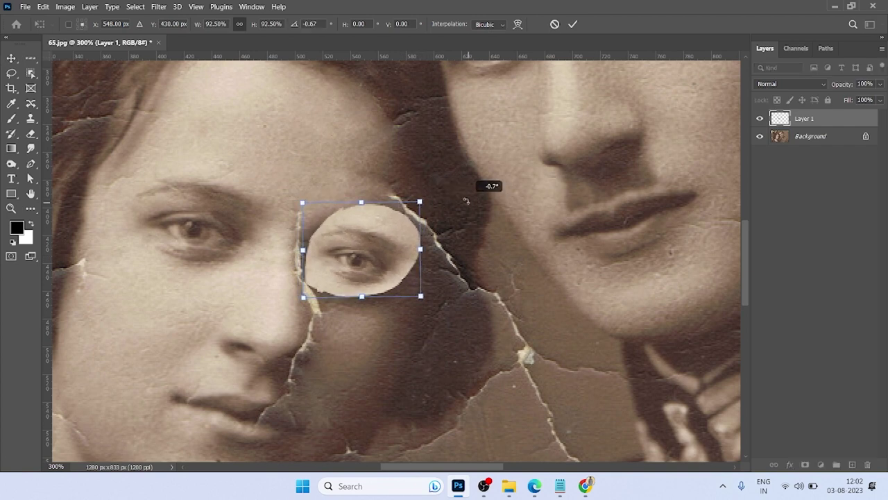
double_click(386, 232)
drag(384, 233, 378, 238)
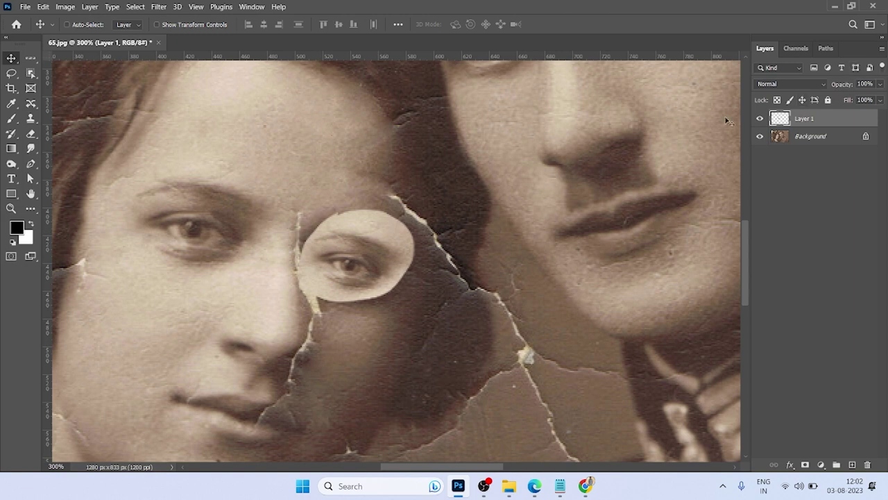
click(314, 277)
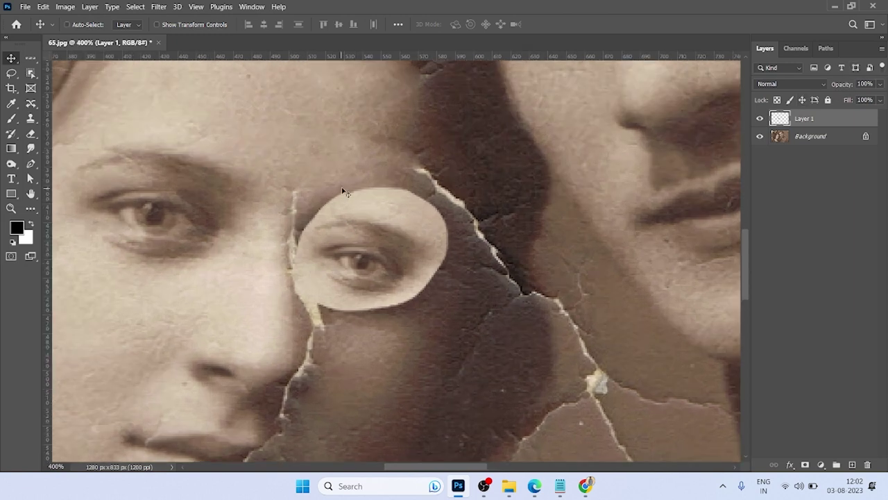
- Erase the patch's top edge with the standard Eraser, then view the faces at 200%
click(30, 134)
right_click(36, 135)
click(70, 127)
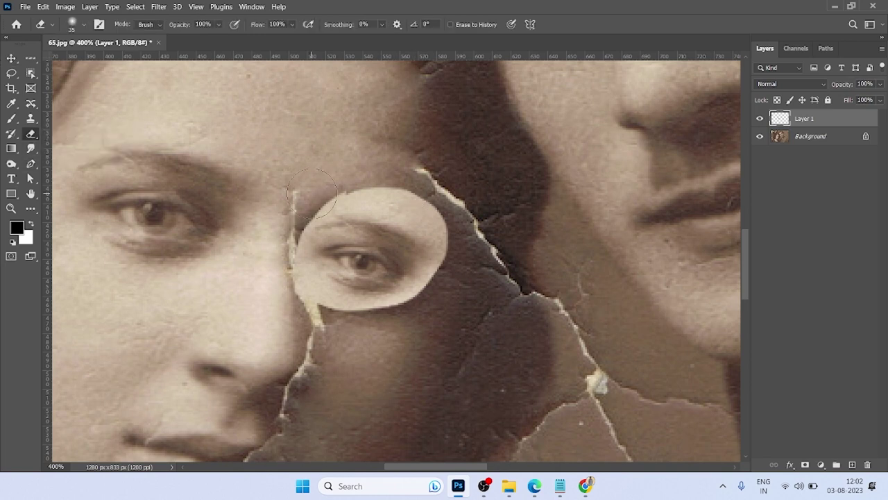
mouse_move(326, 208)
mouse_down()
mouse_move(399, 198)
mouse_move(446, 234)
mouse_move(456, 256)
mouse_move(403, 202)
mouse_move(319, 198)
mouse_move(290, 206)
mouse_move(270, 229)
mouse_move(279, 259)
mouse_move(304, 298)
mouse_move(330, 316)
mouse_move(359, 322)
mouse_move(398, 308)
mouse_move(456, 260)
mouse_move(405, 324)
mouse_move(353, 325)
mouse_move(293, 307)
mouse_move(268, 283)
mouse_move(303, 206)
mouse_move(390, 208)
mouse_move(421, 223)
mouse_move(466, 285)
mouse_move(474, 360)
mouse_up()
right_click(298, 326)
click(323, 333)
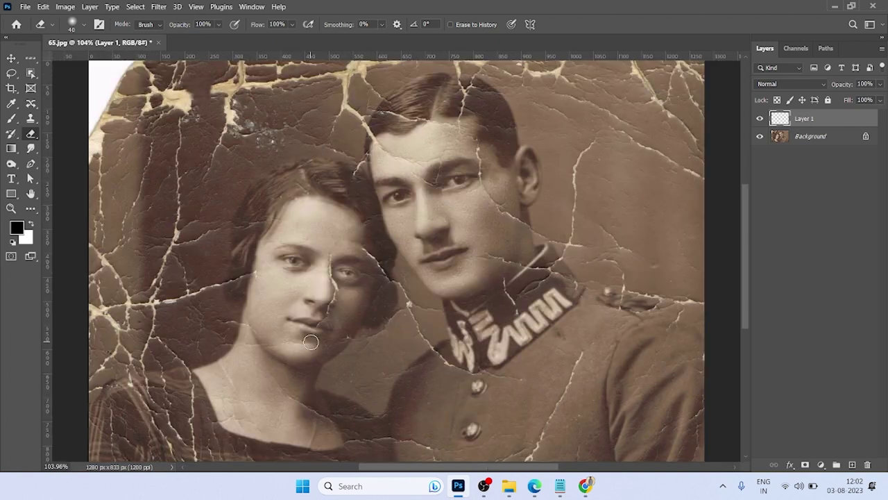
key(v)
ctrl+click(378, 292)
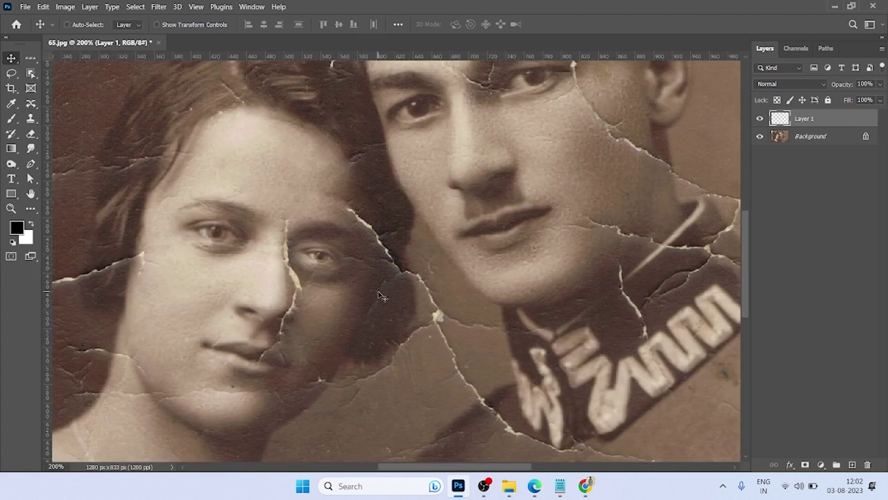
- Enlarge the eye patch to 120.87%, then 111.73%
key(ctrl+t)
drag(361, 218, 369, 215)
key(Return)
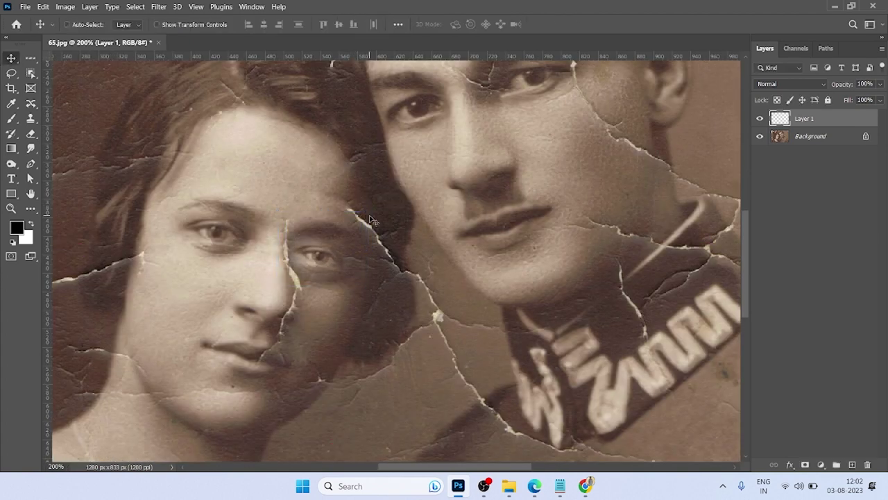
key(ctrl+t)
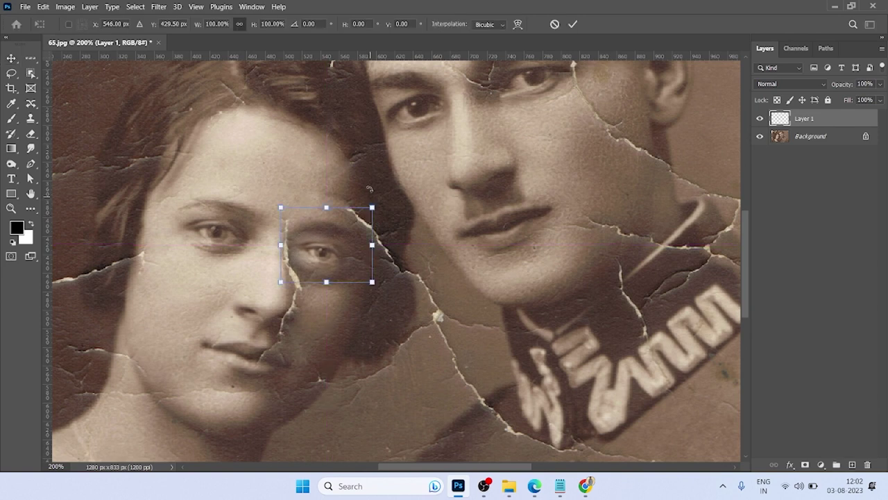
mouse_move(374, 206)
mouse_down()
mouse_move(395, 202)
mouse_move(382, 175)
mouse_move(383, 199)
mouse_up()
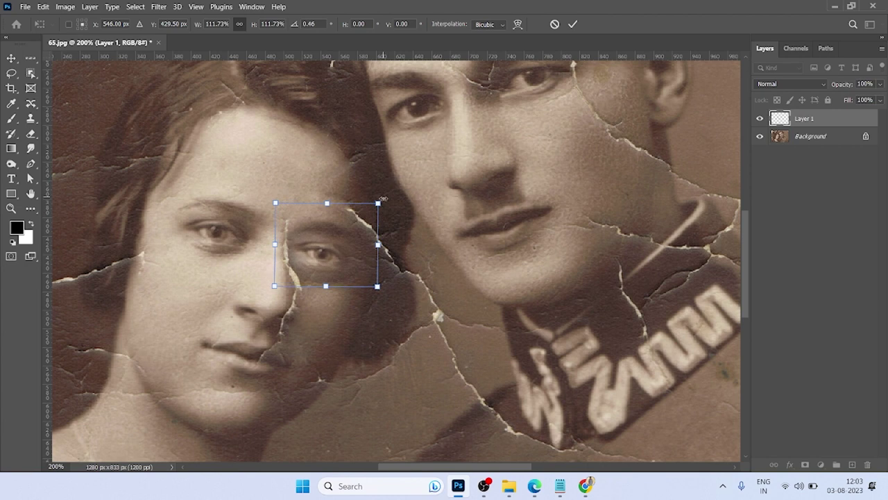
key(Return)
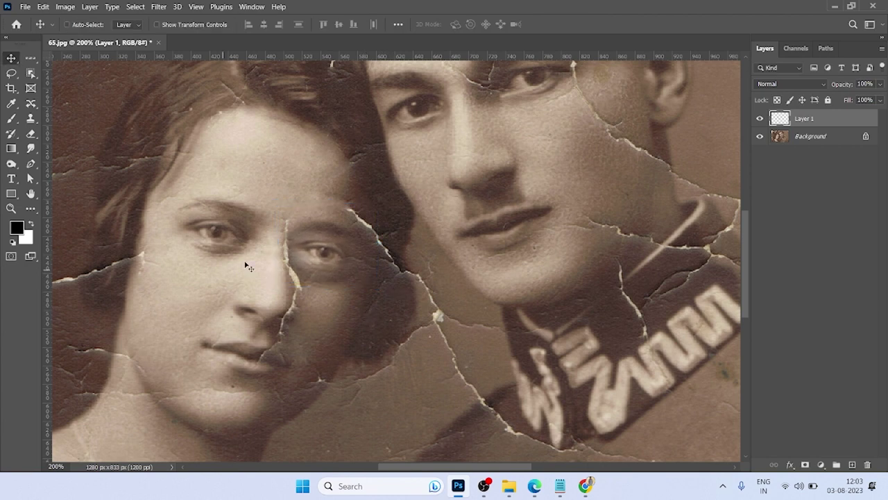
- Erase the patch edge along the crack, then move the patch to line up with the eye
key(e)
drag(268, 231, 307, 271)
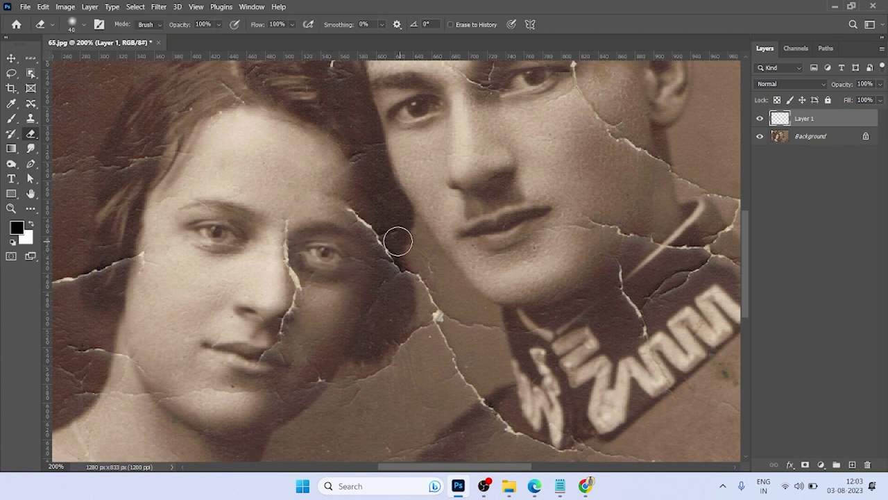
key(ctrl+minus)
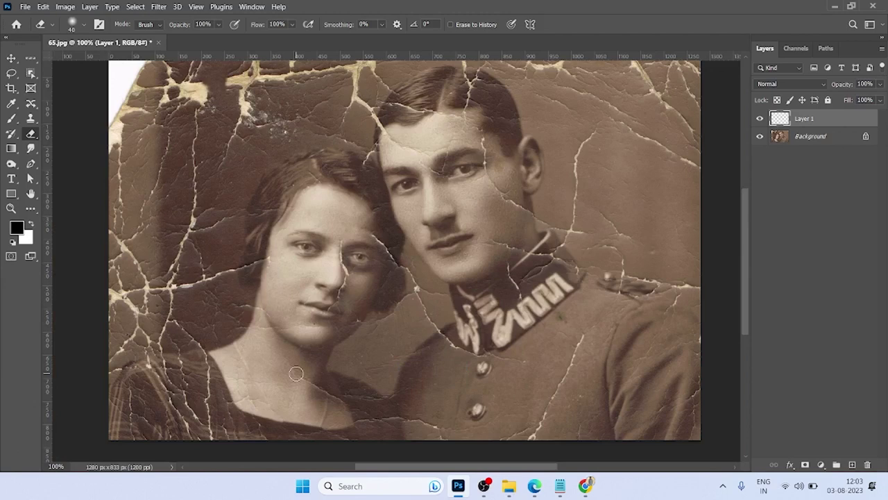
key(v)
drag(387, 278, 401, 320)
drag(367, 267, 367, 232)
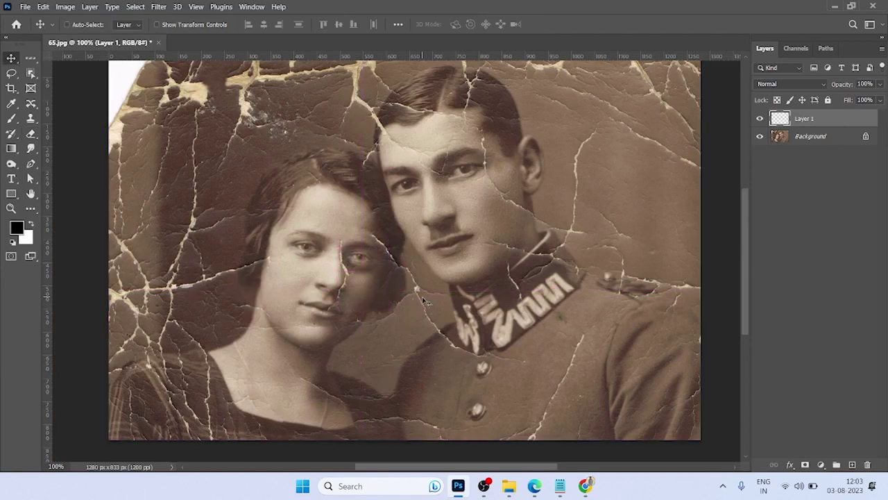
scroll(370, 267, up, 2)
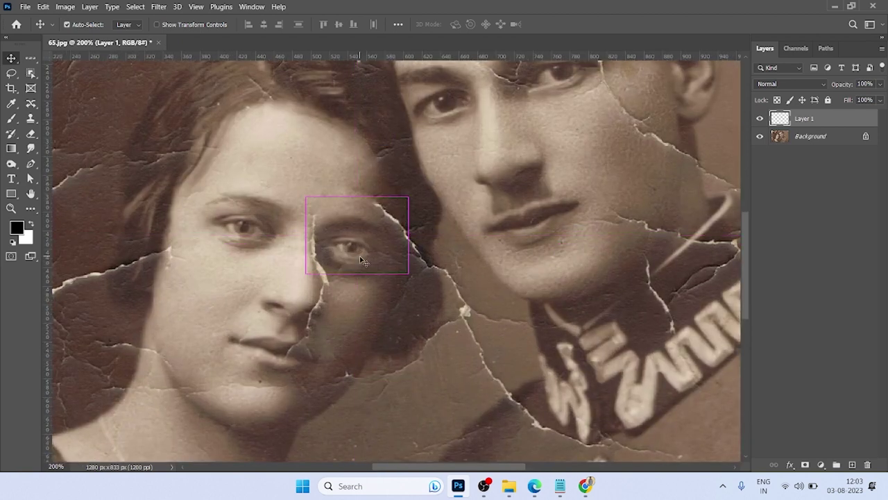
- Apply Levels to the eye patch layer with the midtone slider set to 0.79
key(ctrl+l)
drag(630, 85, 666, 88)
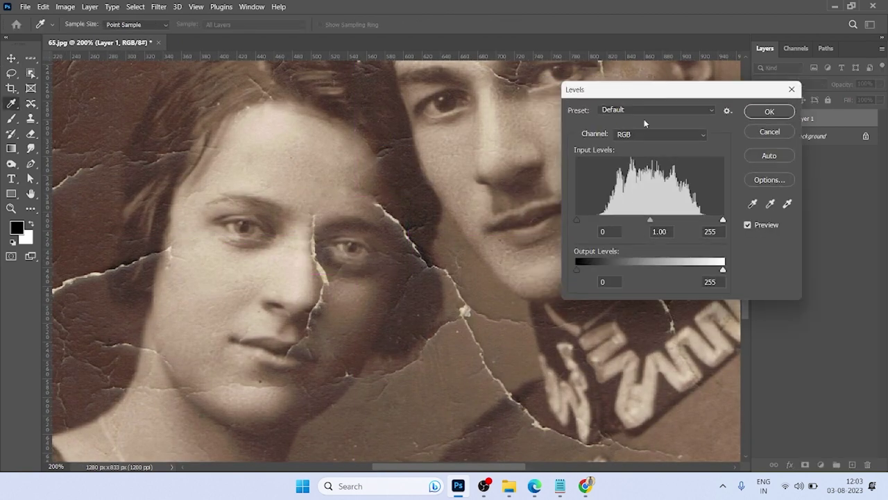
drag(651, 222, 660, 221)
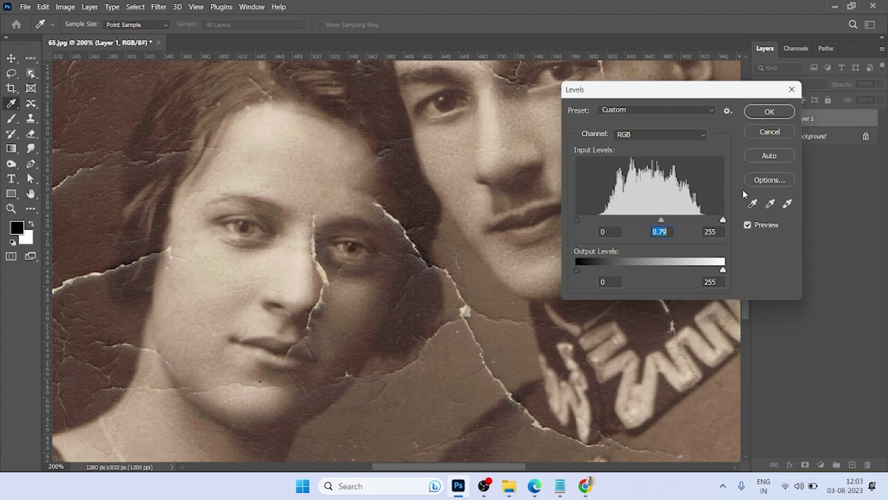
click(770, 112)
- Erase the patch edges around the woman's eye with the Eraser
key(e)
mouse_move(335, 257)
mouse_down()
mouse_move(377, 278)
mouse_move(336, 279)
mouse_up()
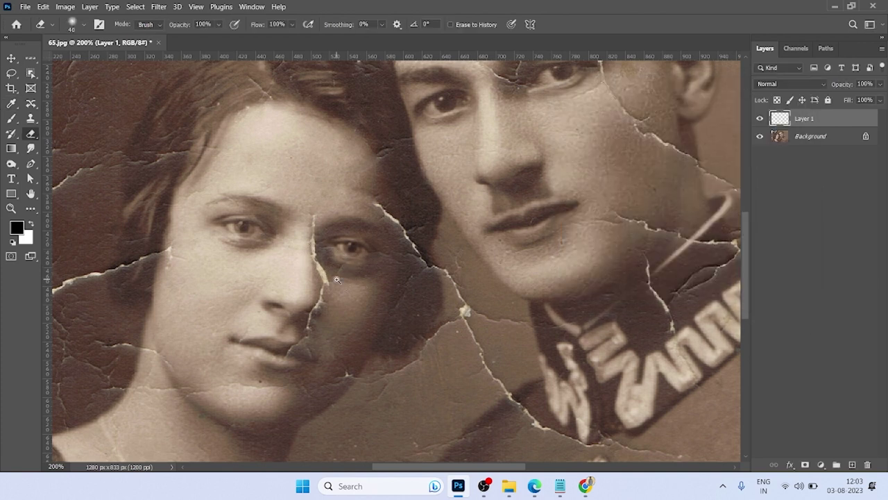
scroll(337, 279, up, 1)
- Move Layer 1 over the woman's eye, fit the photo on screen, and nudge the patch up with Shift+Up
key(v)
drag(361, 229, 380, 201)
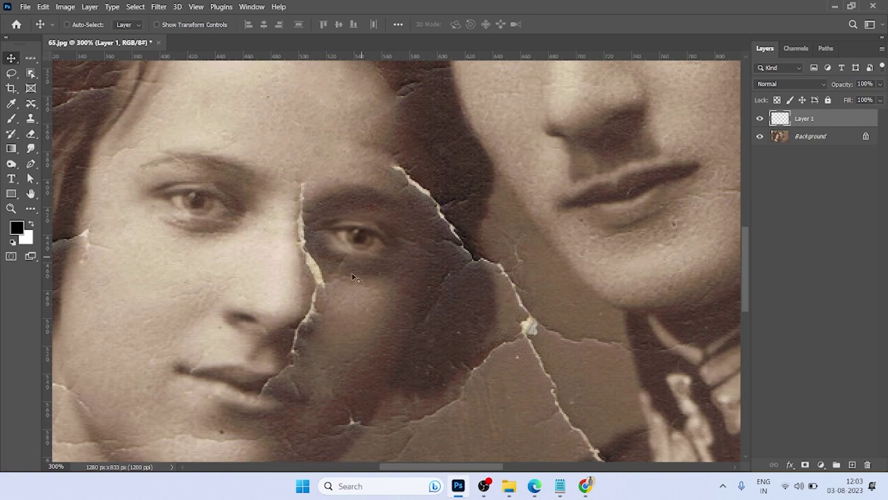
key(e)
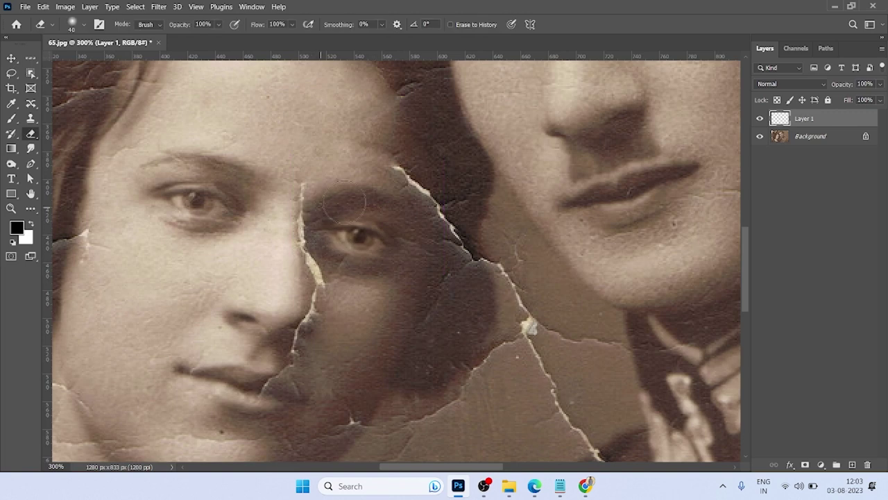
right_click(347, 243)
click(371, 251)
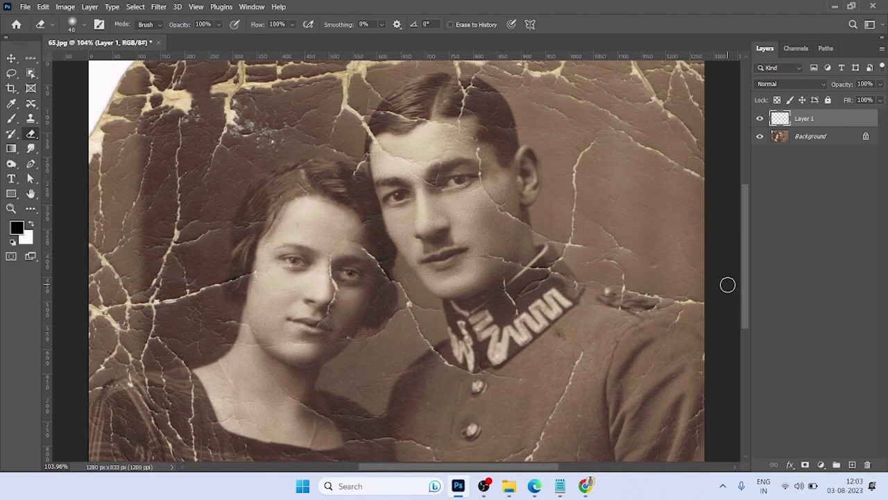
key(space)
key(v)
mouse_move(392, 316)
mouse_down()
mouse_move(404, 318)
mouse_move(399, 345)
mouse_up()
key(shift+Up)
key(shift+Up)
key(shift+Up)
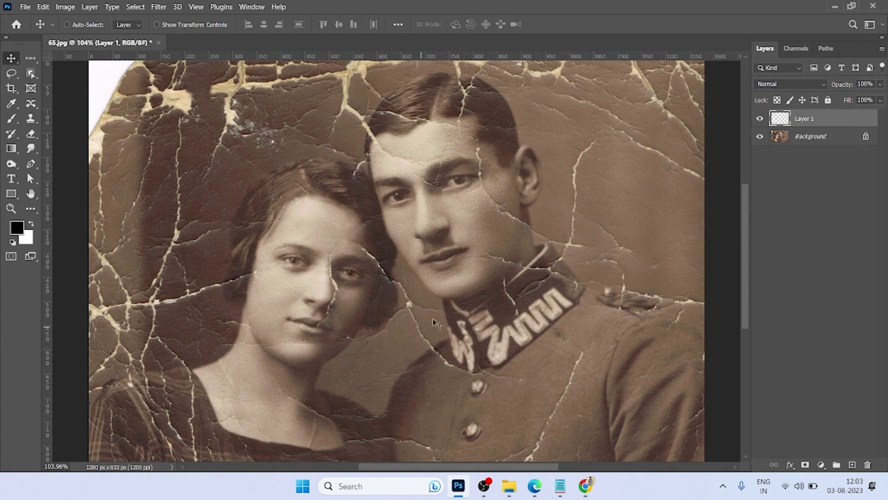
- Open the wedding photo from the parent images folder
click(26, 6)
click(35, 27)
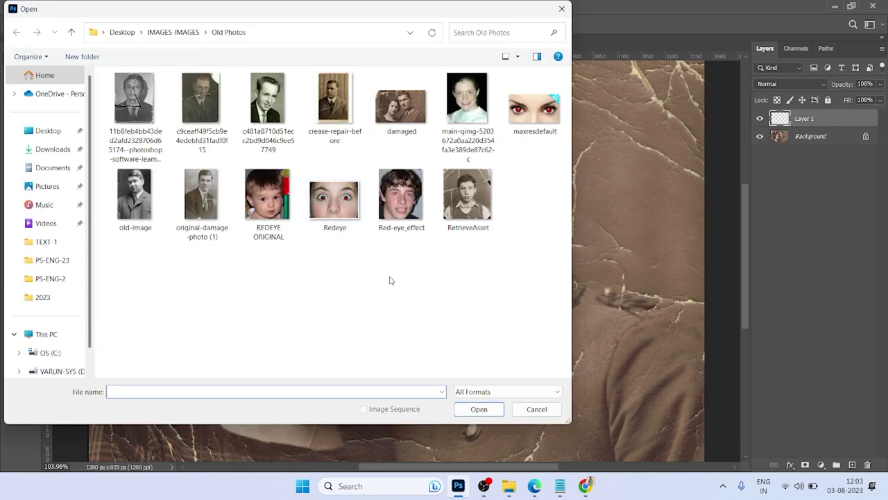
key(alt+Up)
scroll(392, 281, down, 10)
double_click(442, 187)
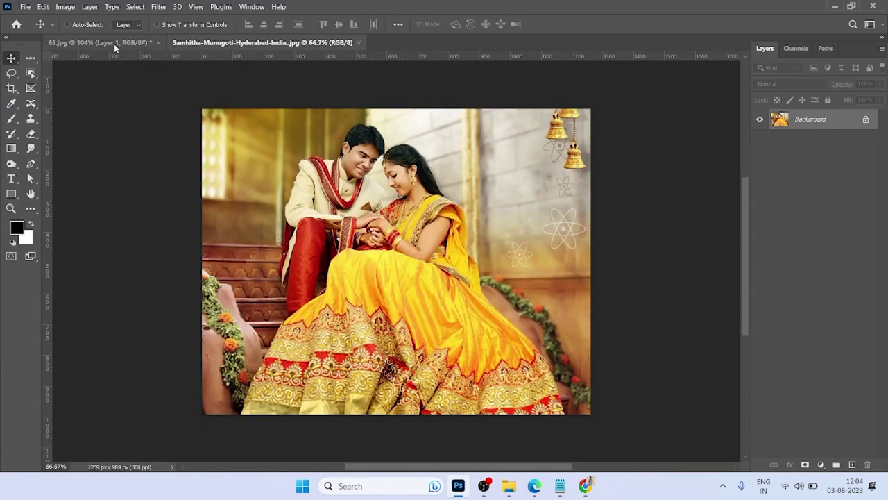
- Paint swirling Art History Brush strokes over the wedding photo, keeping the faces clear
click(113, 44)
click(16, 137)
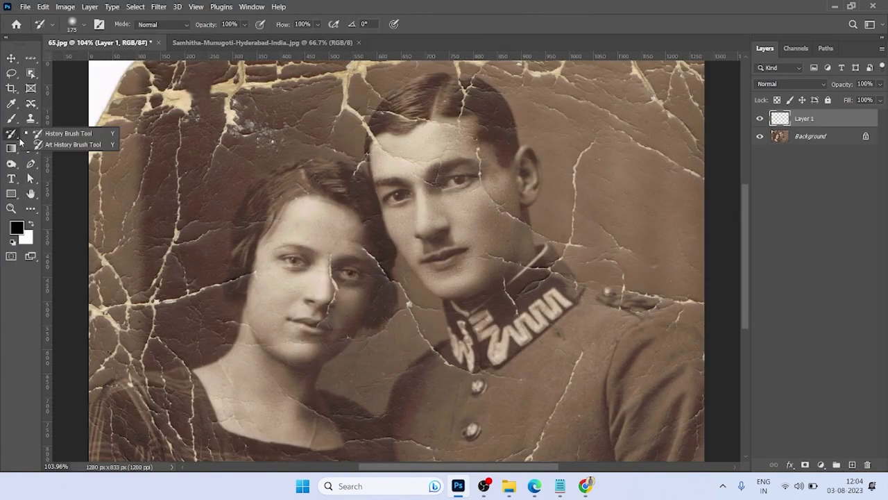
click(72, 143)
click(258, 43)
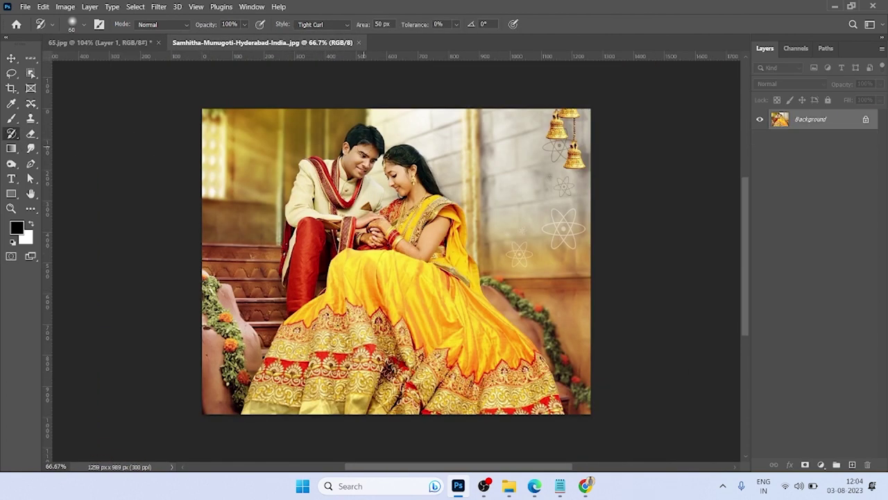
drag(362, 148, 360, 167)
key(ctrl+z)
mouse_move(217, 388)
mouse_down()
mouse_move(312, 371)
mouse_move(556, 368)
mouse_move(606, 286)
mouse_move(438, 319)
mouse_move(215, 299)
mouse_move(250, 223)
mouse_move(554, 214)
mouse_move(512, 226)
mouse_move(299, 124)
mouse_move(192, 250)
mouse_up()
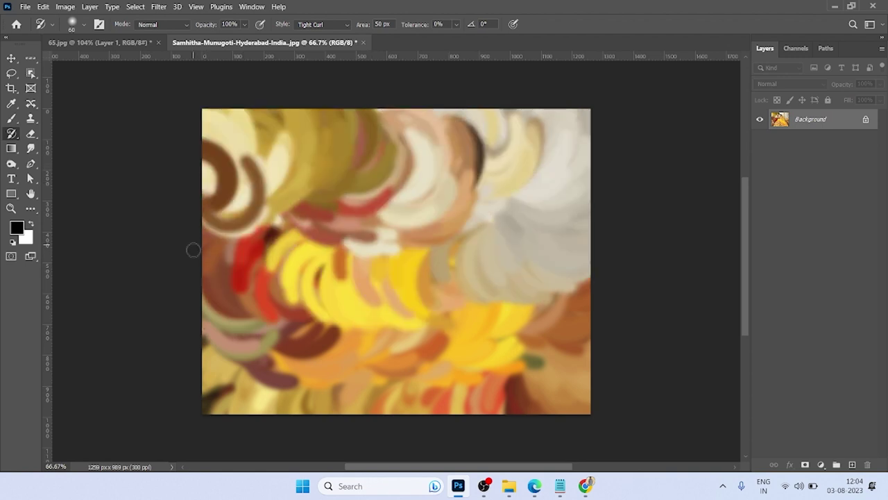
- Restore the couple, steps and upper background with an 800-size History Brush
right_click(12, 134)
click(62, 134)
key(bracketright)
key(bracketright)
key(bracketright)
key(bracketright)
key(bracketright)
key(bracketright)
key(bracketright)
mouse_move(333, 242)
mouse_down()
mouse_move(361, 229)
mouse_move(375, 208)
mouse_move(366, 212)
mouse_up()
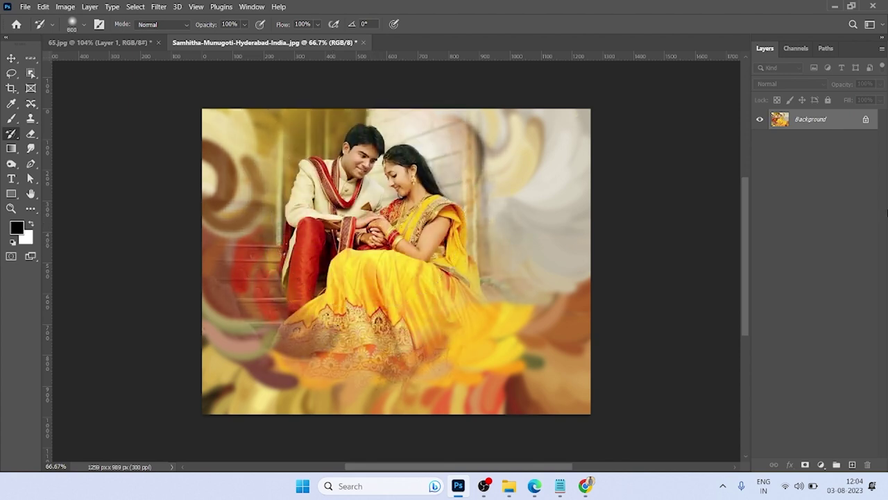
mouse_move(389, 250)
mouse_down()
mouse_move(365, 222)
mouse_move(371, 212)
mouse_up()
key(v)
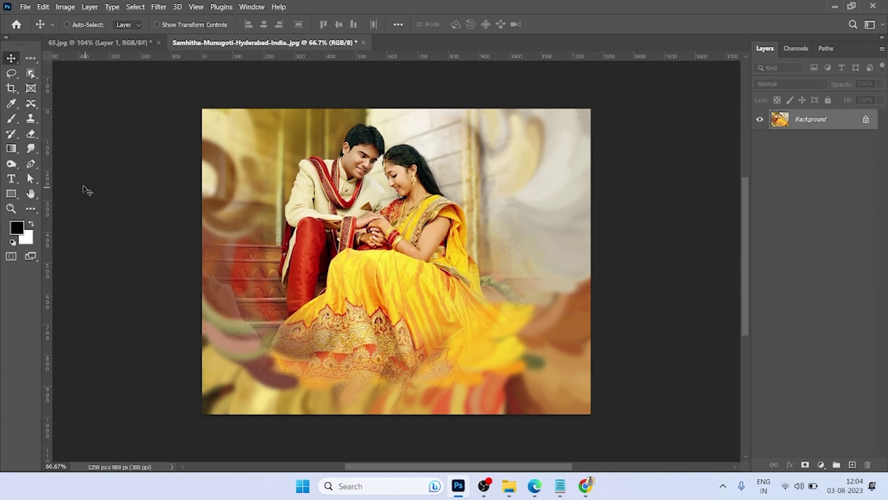
- Repaint the photo with Art History Brush strokes in Tight Long style
click(11, 134)
click(42, 135)
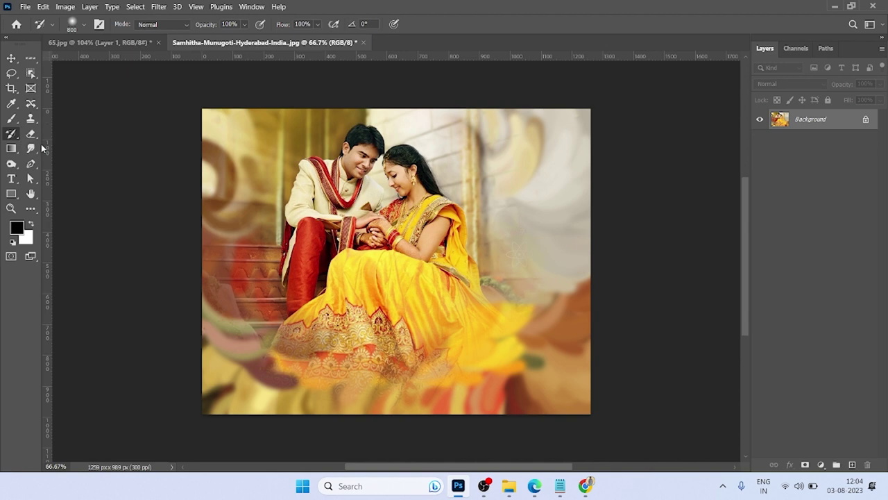
click(305, 25)
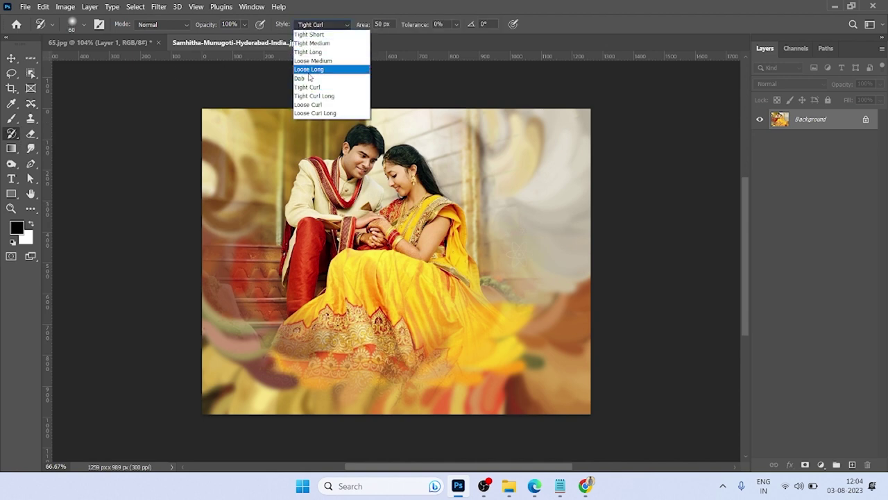
click(319, 52)
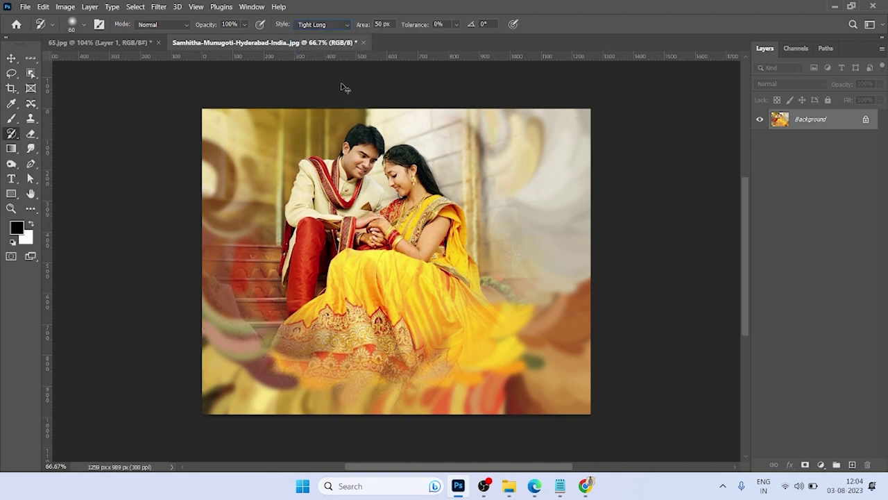
mouse_move(375, 255)
mouse_down()
mouse_move(463, 308)
mouse_move(512, 316)
mouse_move(288, 367)
mouse_move(582, 323)
mouse_move(388, 159)
mouse_up()
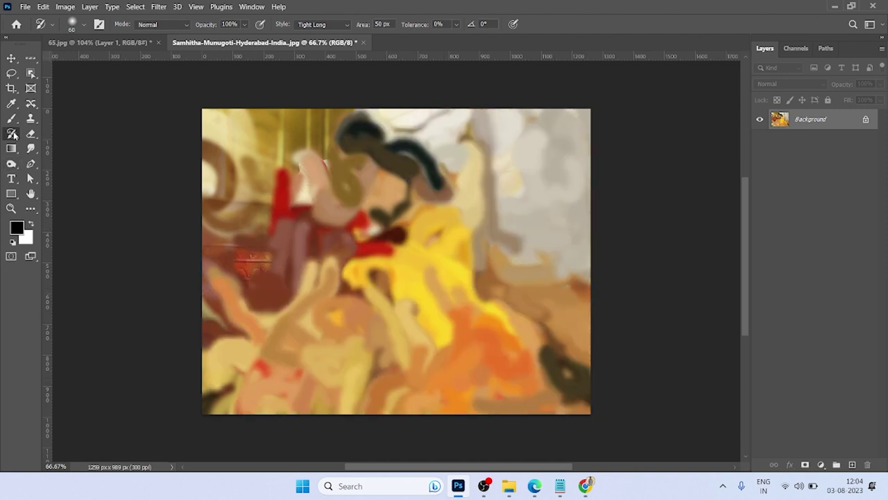
- Restore the couple across the centre with the History Brush
key(shift+y)
mouse_move(321, 131)
mouse_down()
mouse_move(417, 166)
mouse_move(436, 186)
mouse_up()
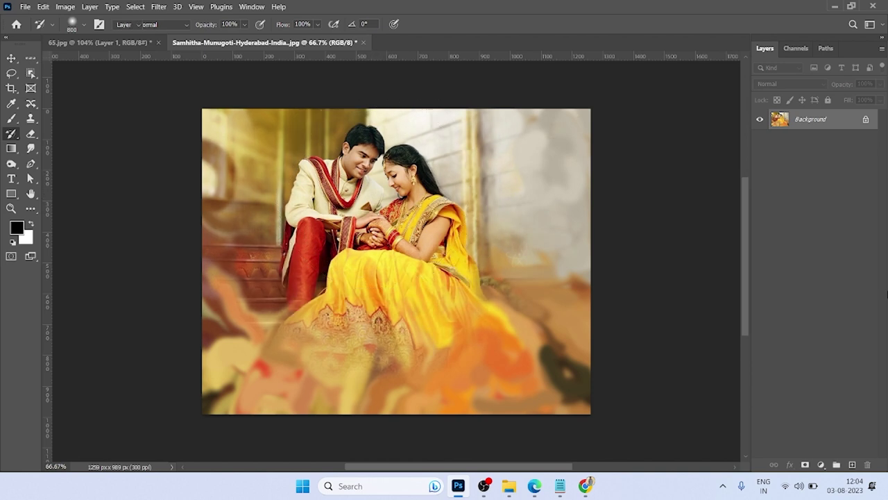
key(v)
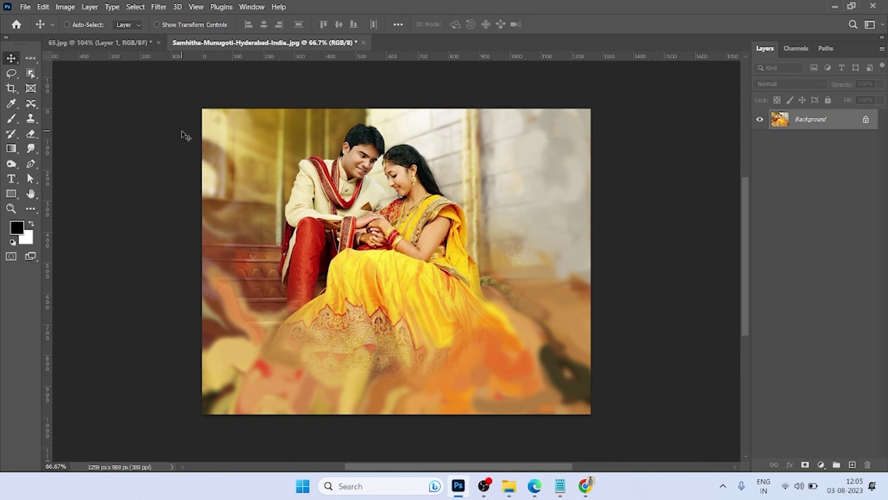
- Browse the Frame, Eyedropper, Ruler and Healing tools, then close the wedding photo without saving
click(31, 88)
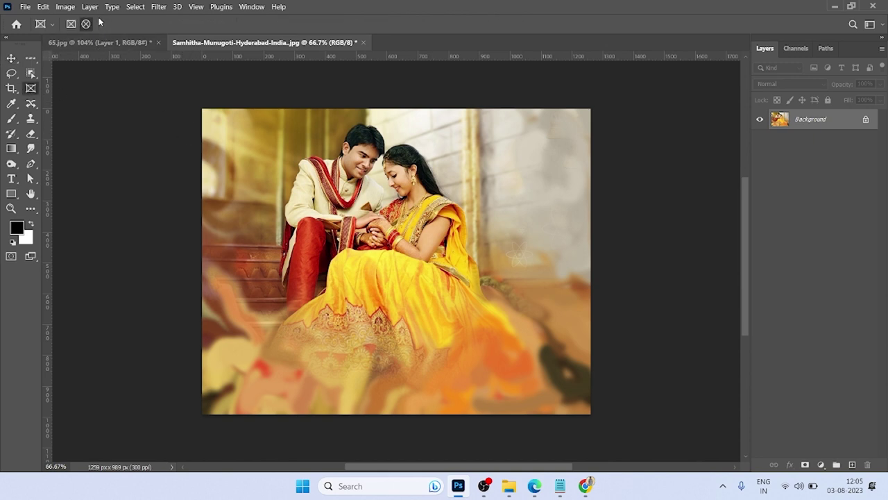
click(19, 105)
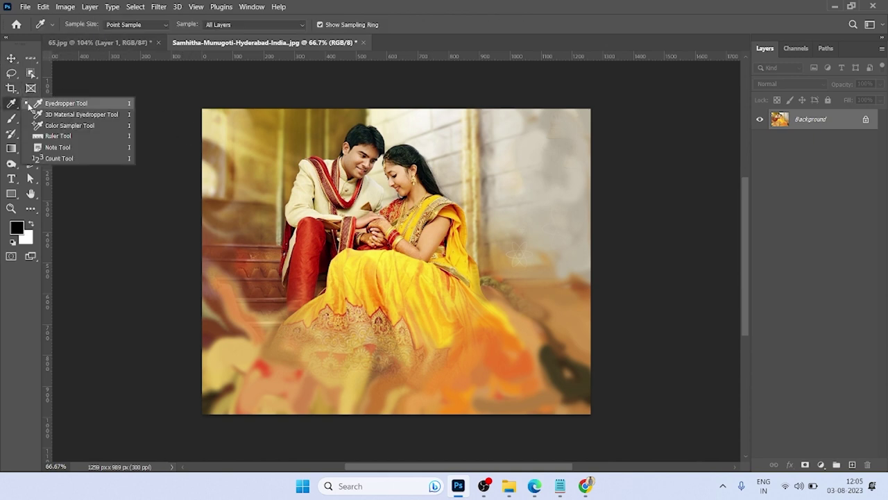
click(45, 106)
right_click(11, 104)
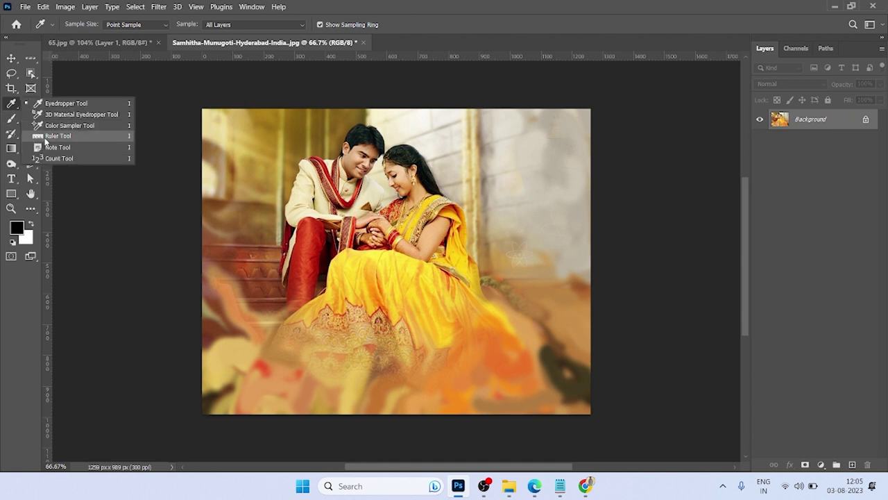
click(46, 137)
click(31, 104)
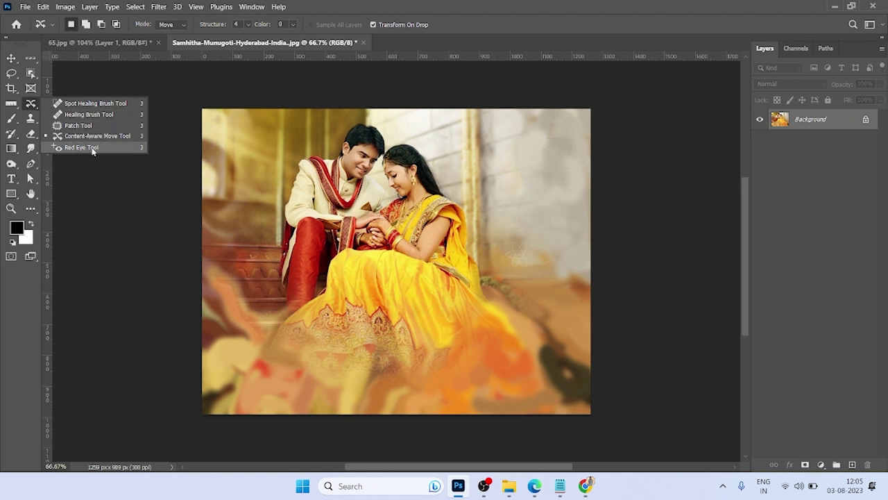
click(89, 114)
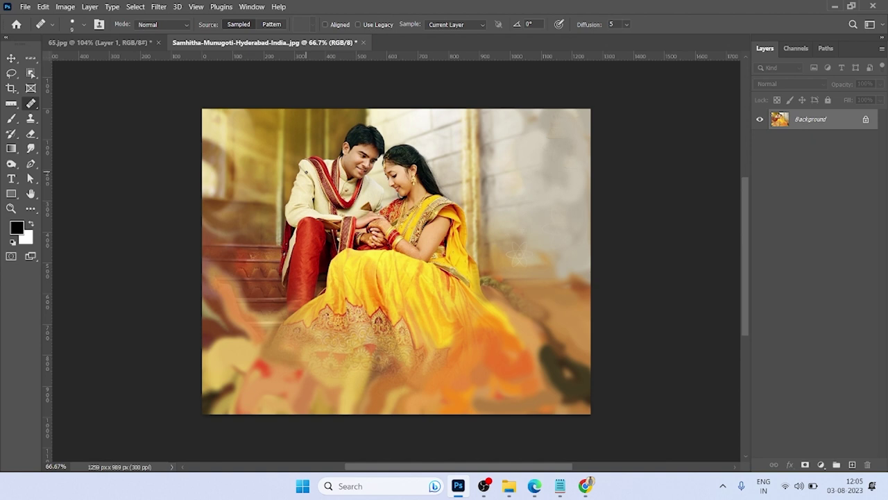
key(ctrl+w)
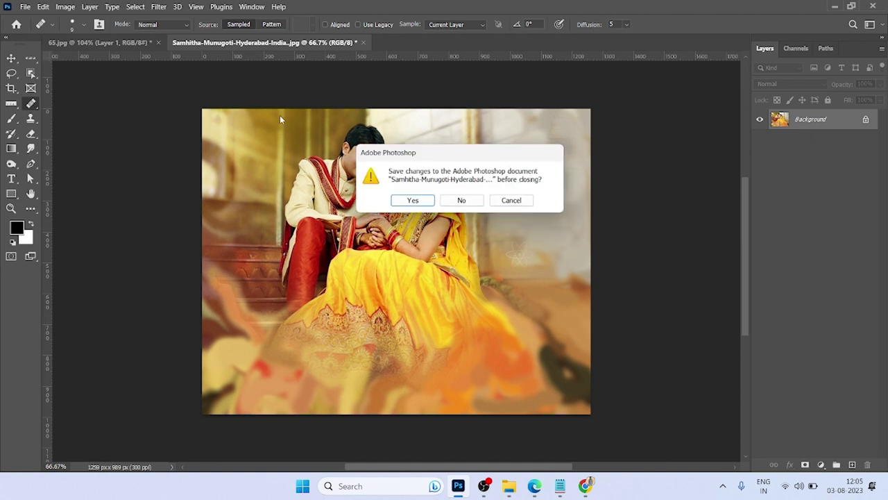
click(472, 202)
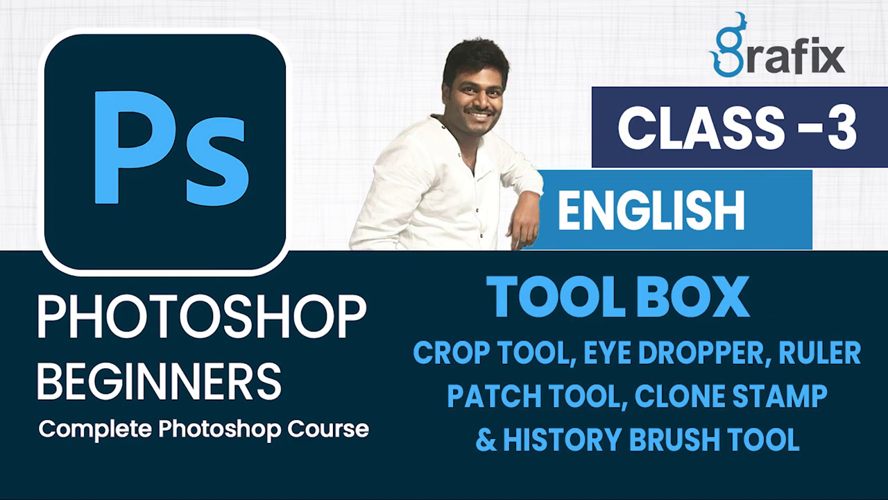